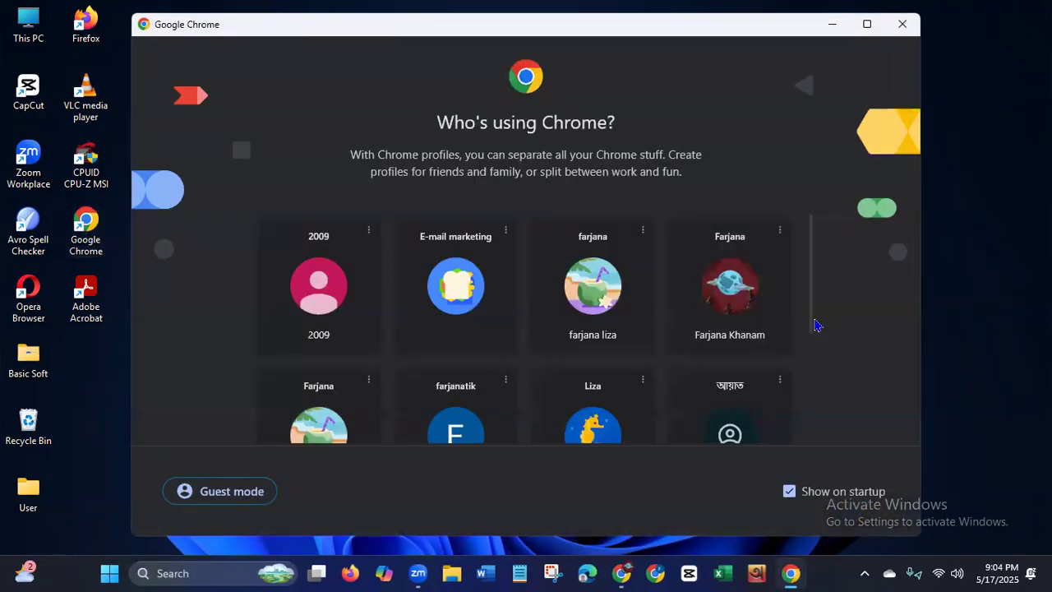
# Step: Open Chrome with the seahorse-avatar profile and check its bookmarks and signed-in account
pyautogui.moveTo(811, 325); pyautogui.dragTo(801, 397)
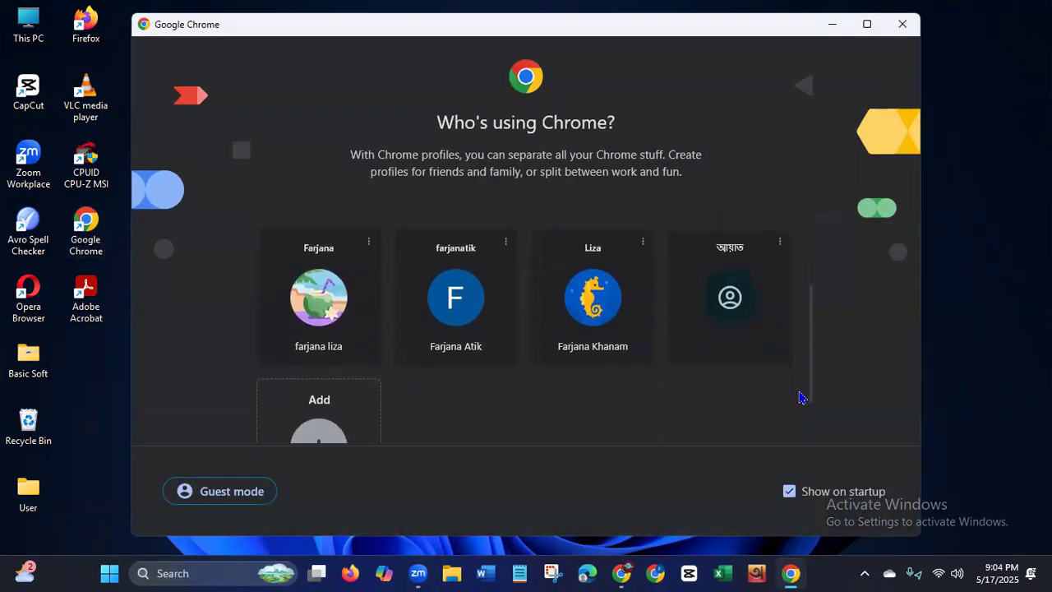
pyautogui.click(594, 338)
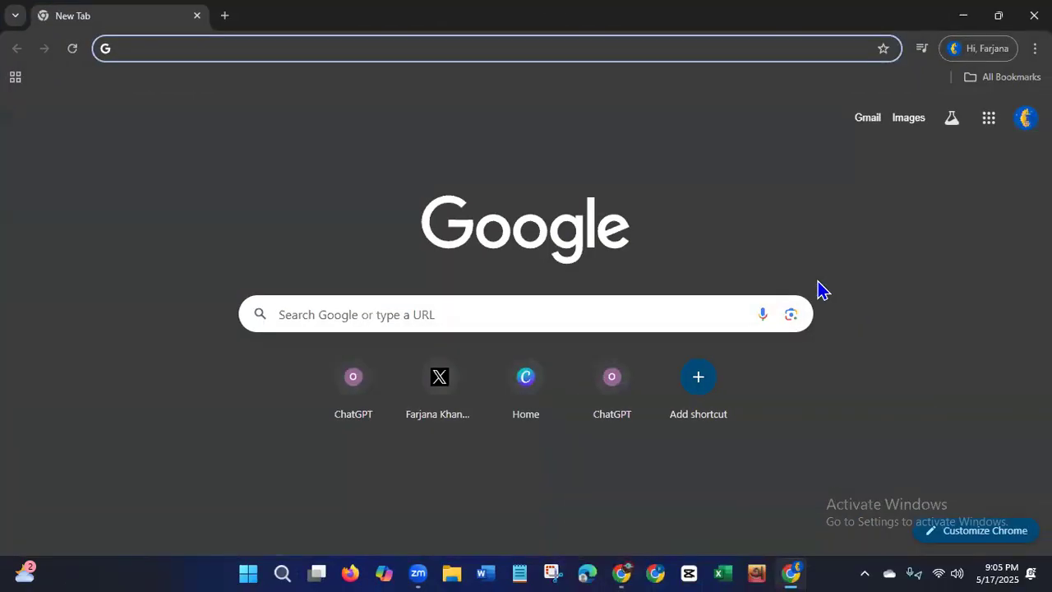
pyautogui.click(986, 81)
pyautogui.click(714, 156)
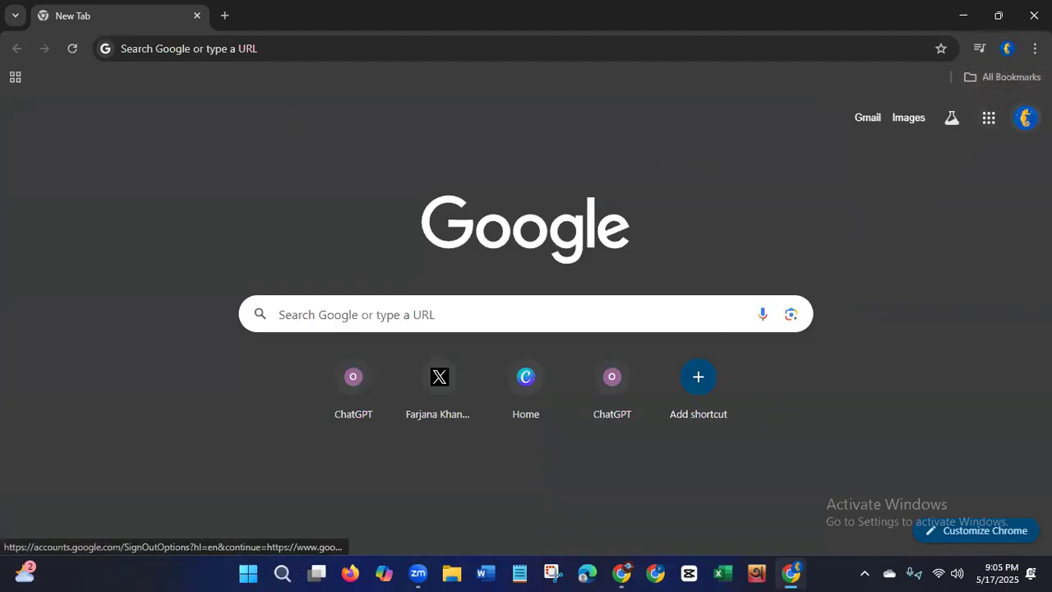
pyautogui.click(1025, 117)
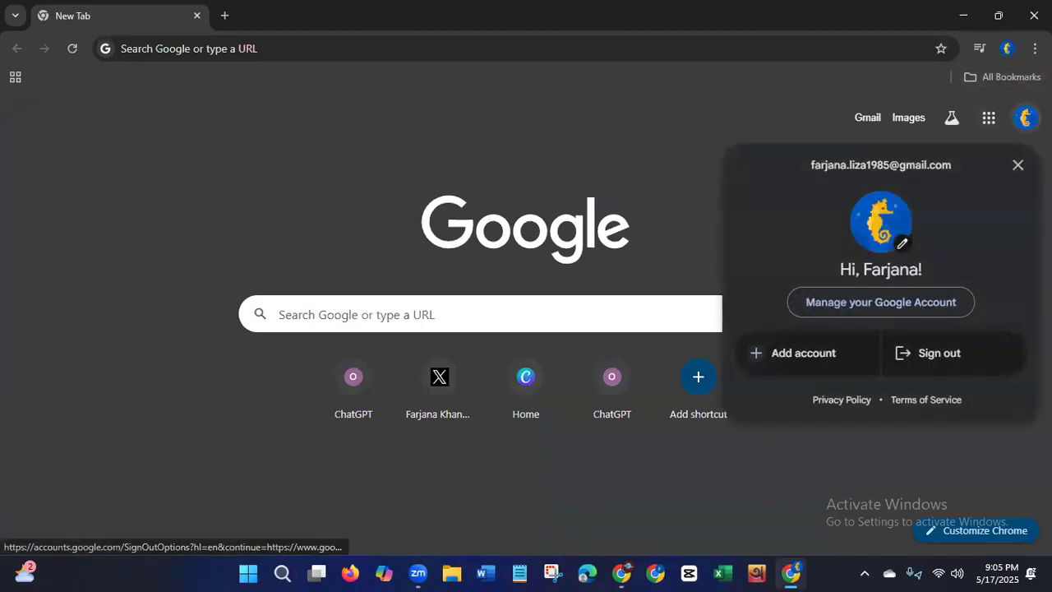
pyautogui.click(675, 150)
# Step: Search Google for 'youtube' from the address bar
pyautogui.click(189, 49)
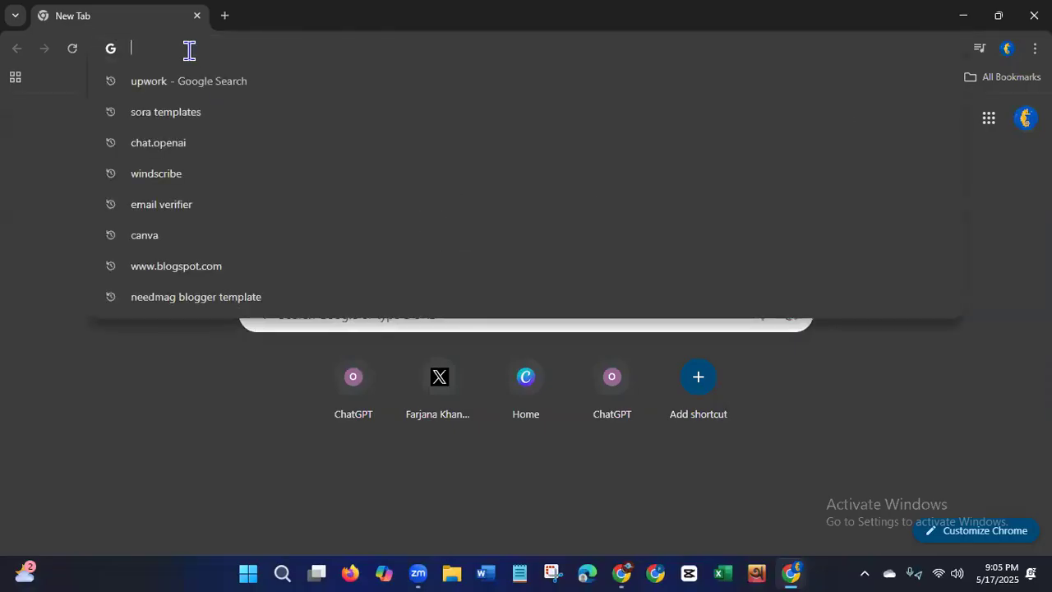
pyautogui.write('you')
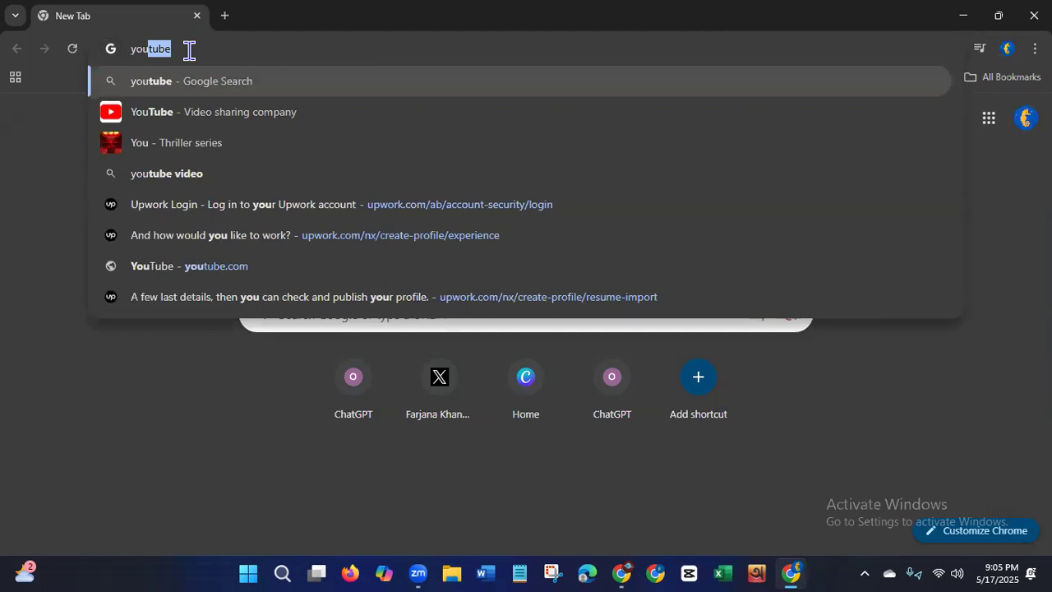
pyautogui.click(180, 84)
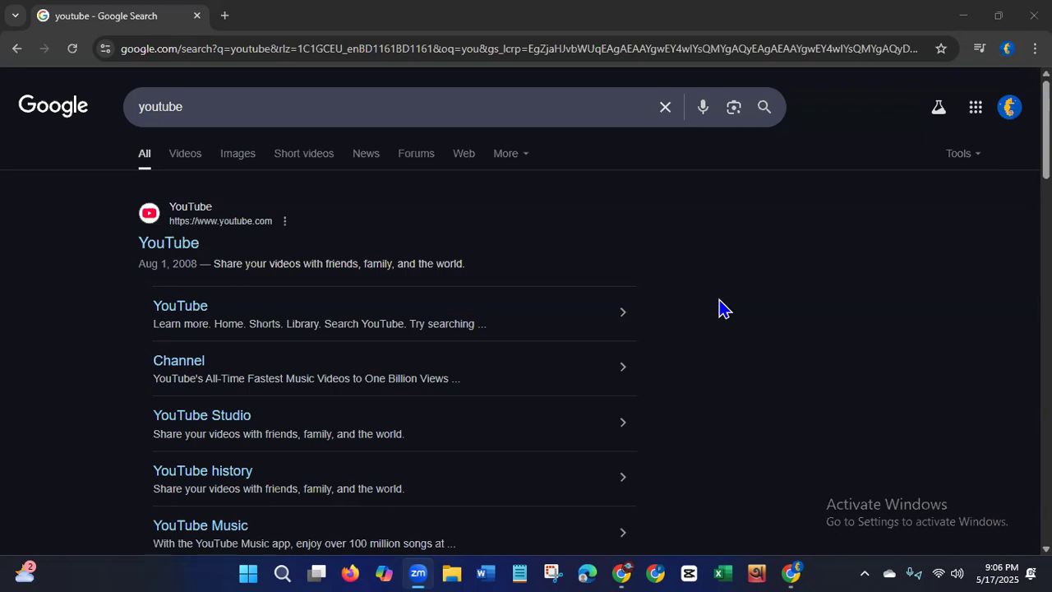
# Step: Open a second, blank New Tab beside the youtube search results
pyautogui.click(223, 16)
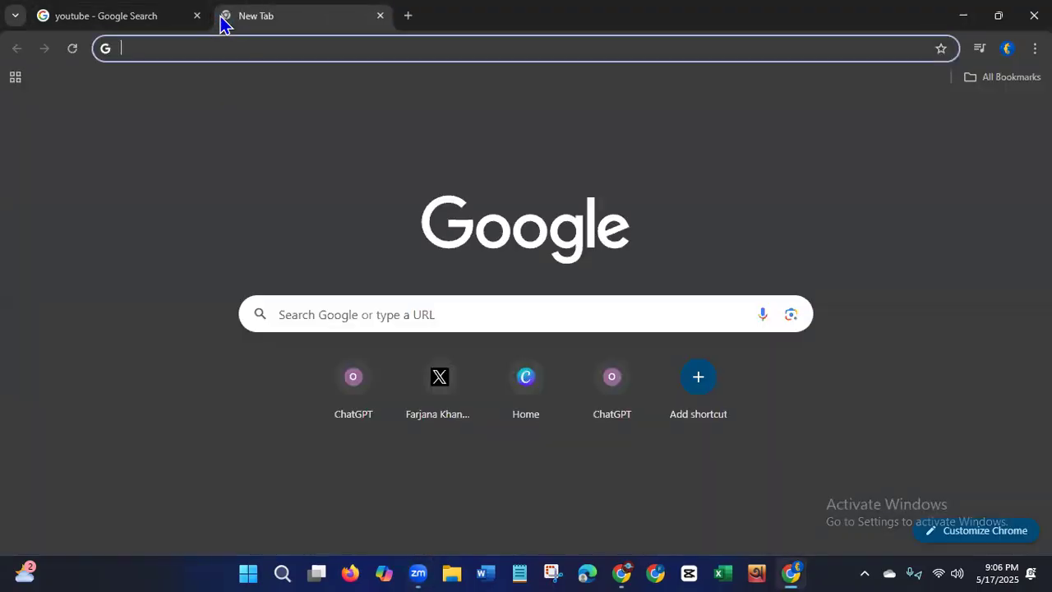
# Step: Search Google for 'fiverr' and go to the Fiverr homepage at fiverr.com
pyautogui.click(227, 47)
pyautogui.write('fiverr')
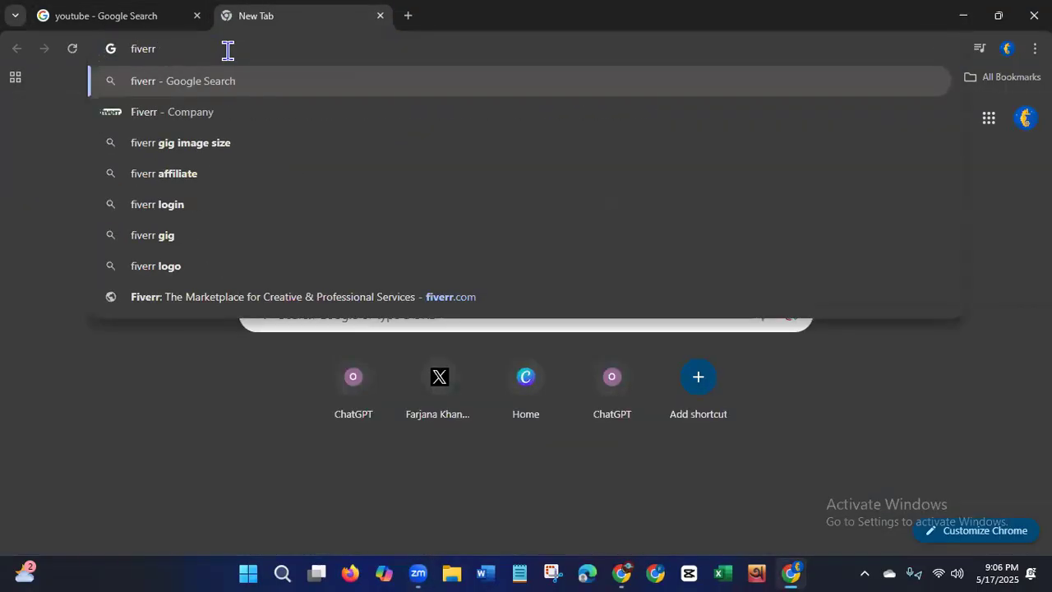
pyautogui.press('Return')
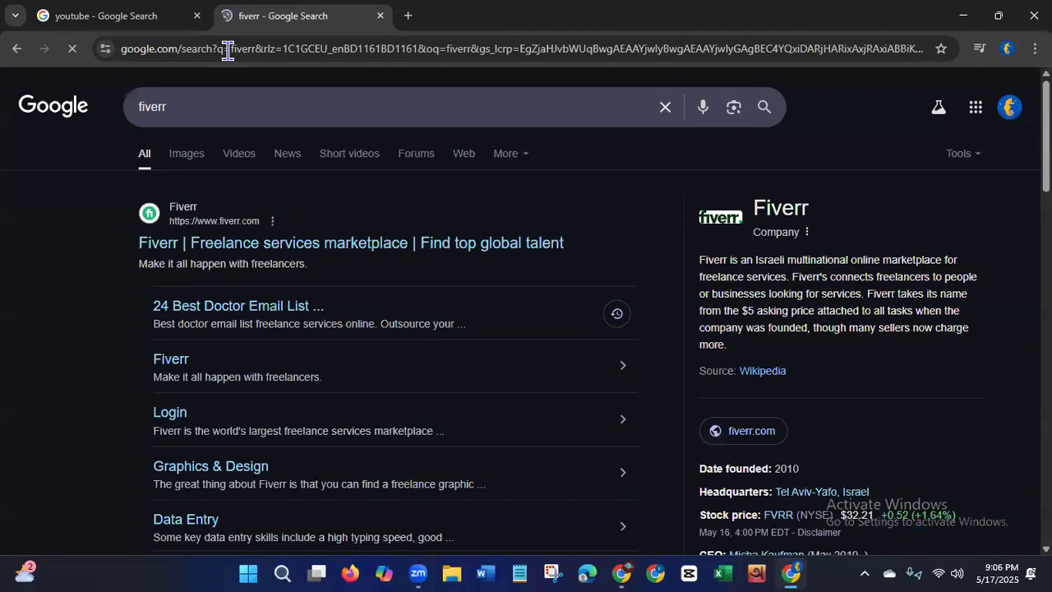
pyautogui.click(212, 244)
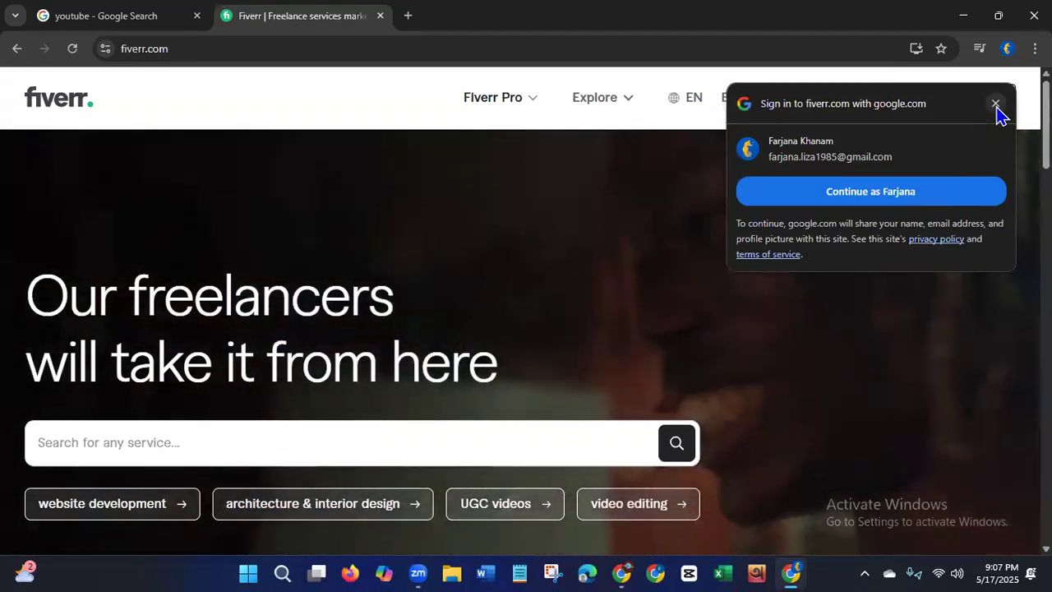
# Step: Dismiss the Google sign-in prompt and search Fiverr for 'youtube channel create and setup'
pyautogui.click(995, 104)
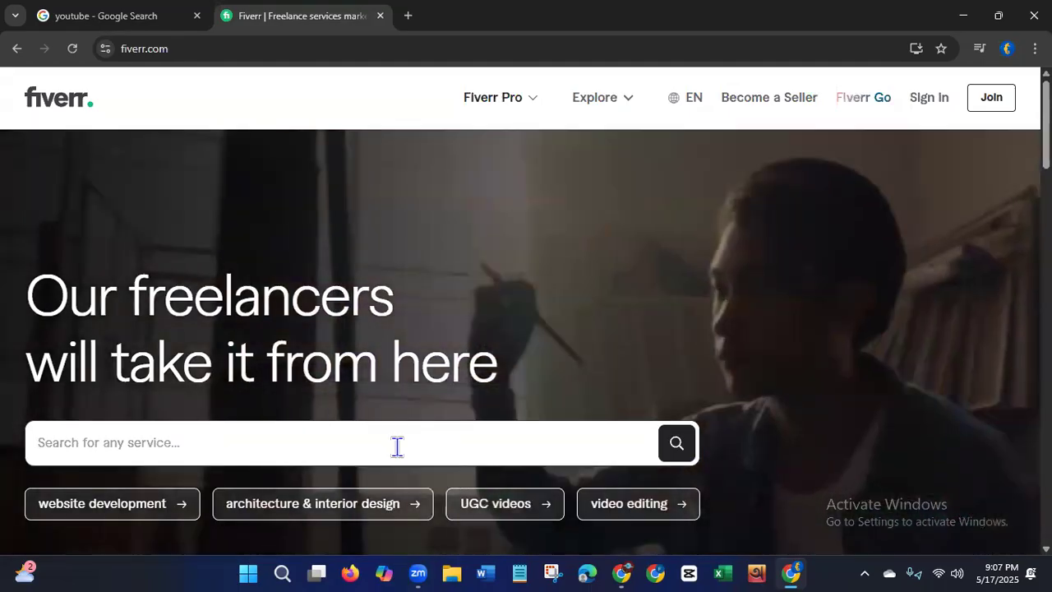
pyautogui.click(396, 446)
pyautogui.write('you')
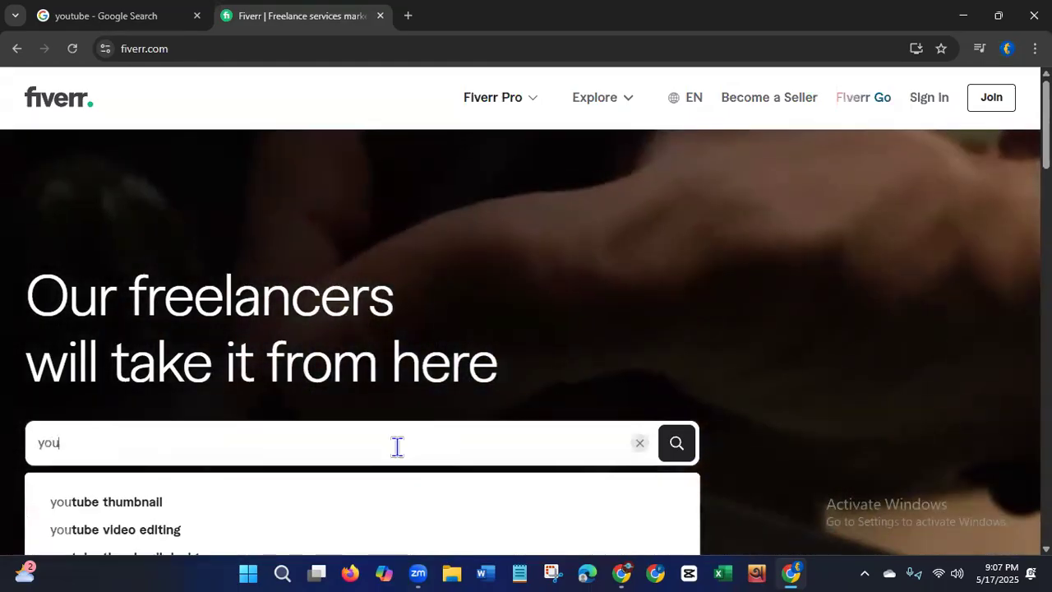
pyautogui.write('tube')
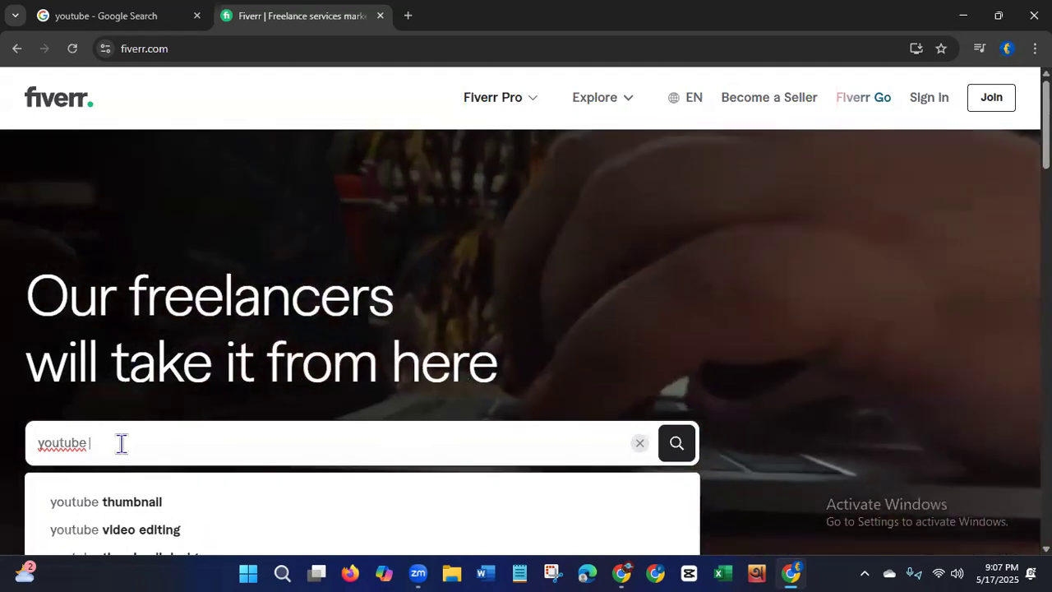
pyautogui.write(' chan')
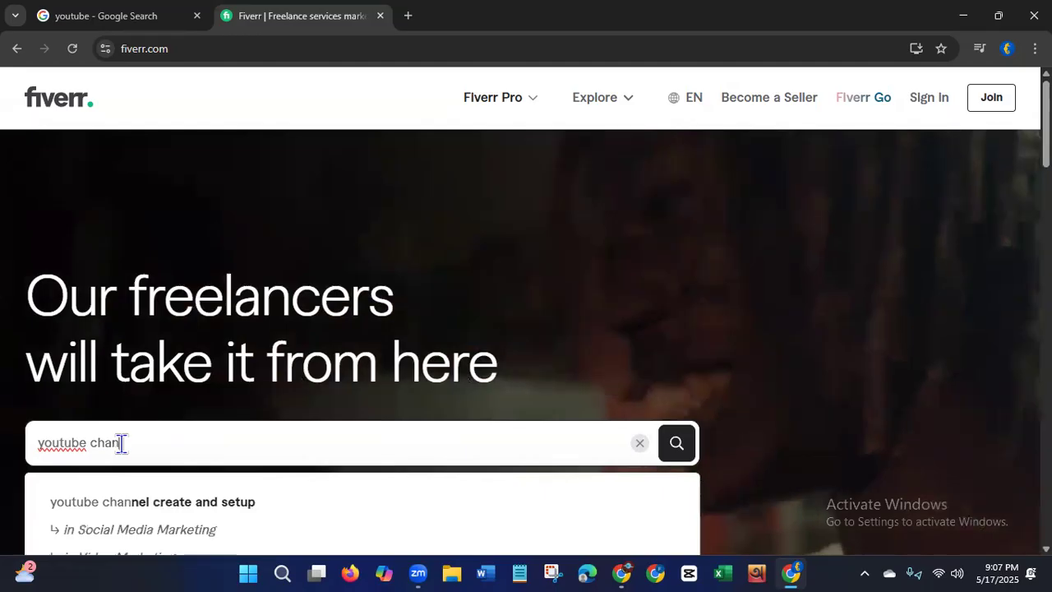
pyautogui.write('nel')
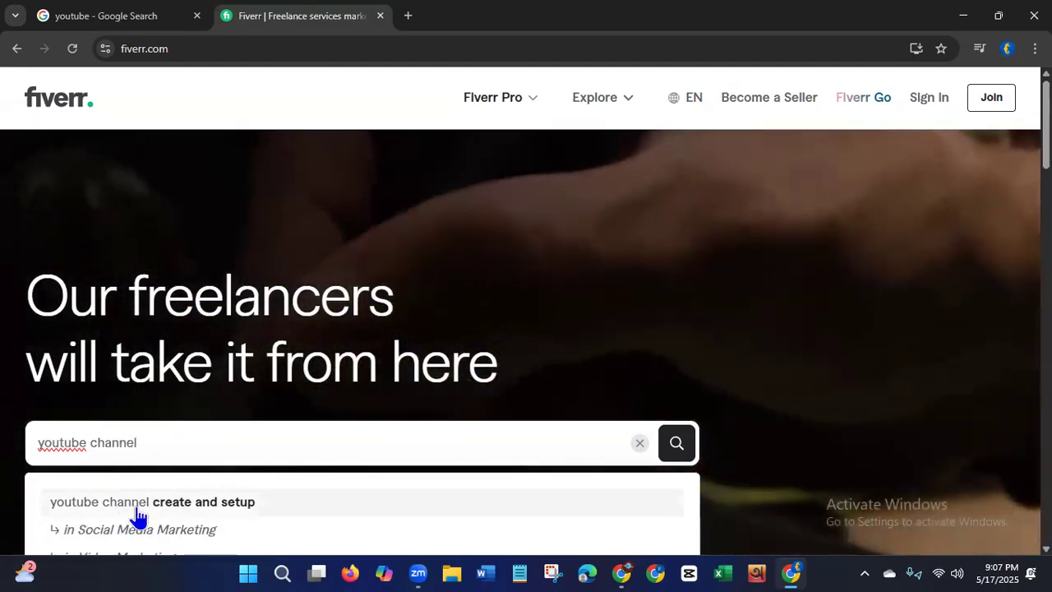
pyautogui.click(137, 513)
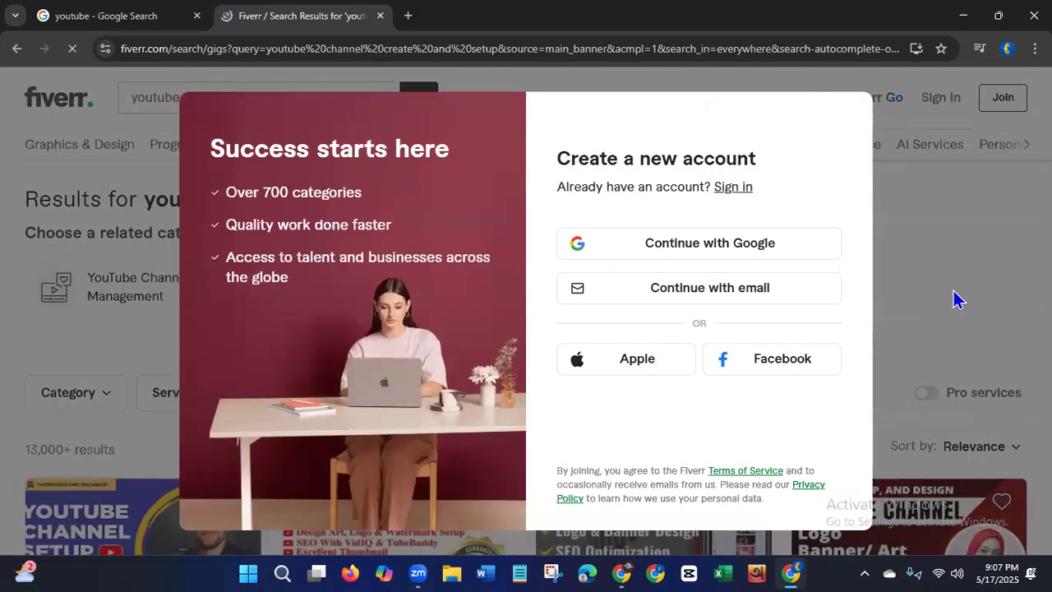
# Step: Close the sign-up popup and open the second and fourth channel-setup gigs in new tabs
pyautogui.click(955, 299)
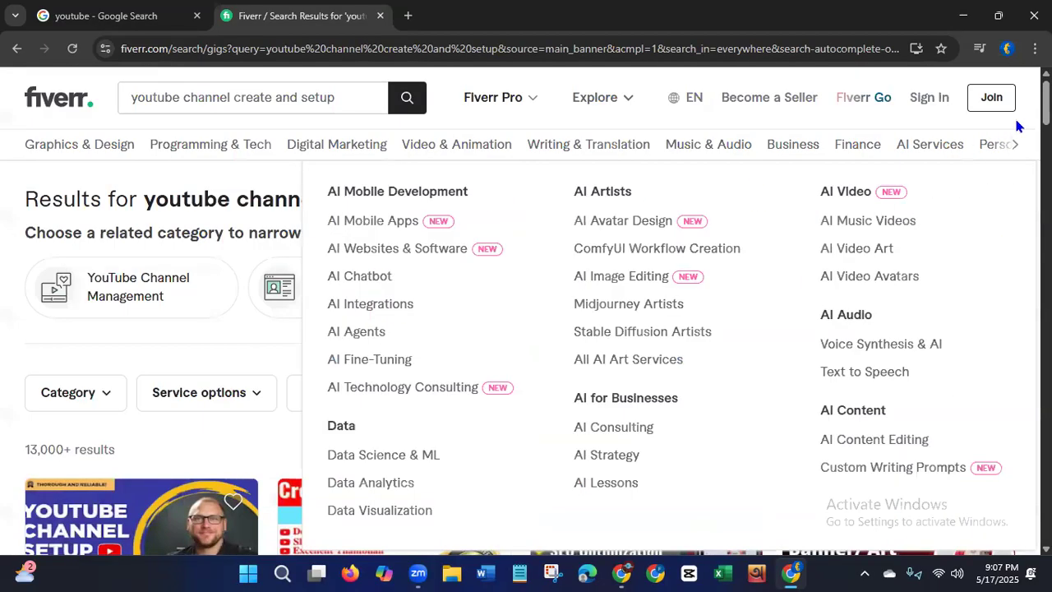
pyautogui.scroll(-4, 898, 292)
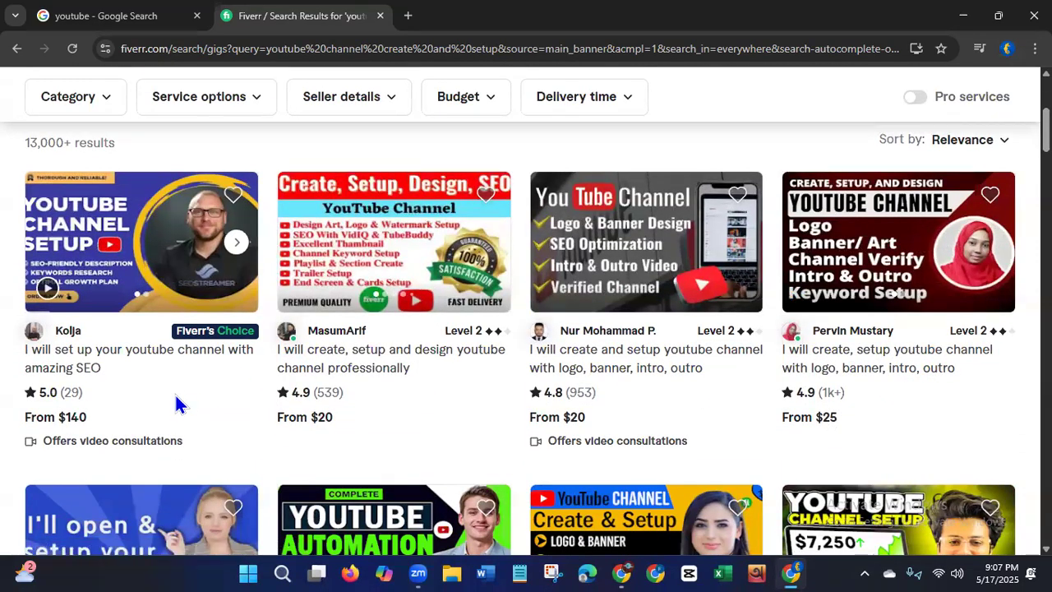
pyautogui.rightClick(392, 361)
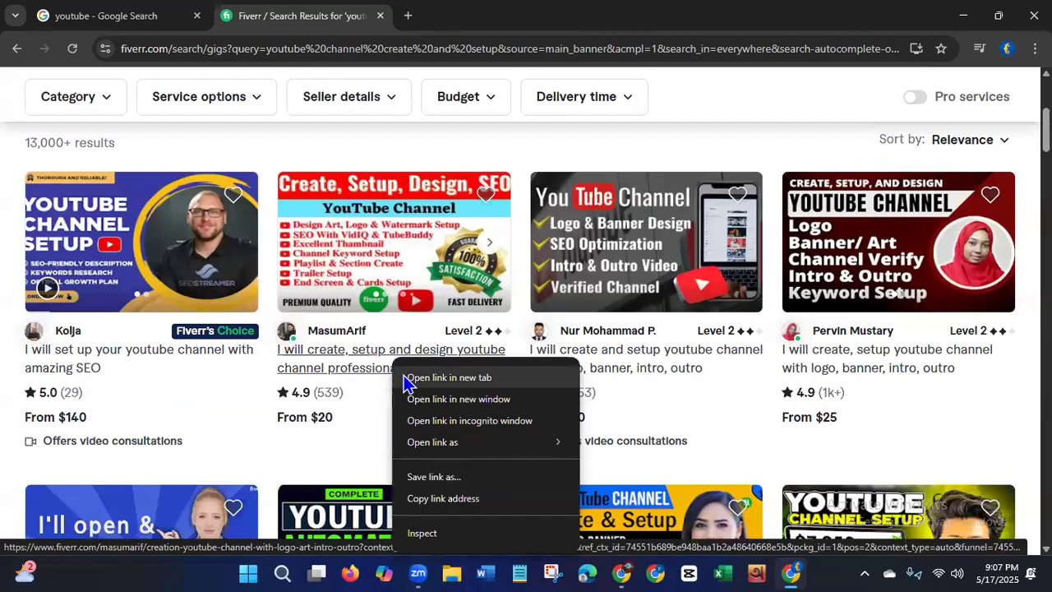
pyautogui.click(405, 379)
pyautogui.rightClick(824, 355)
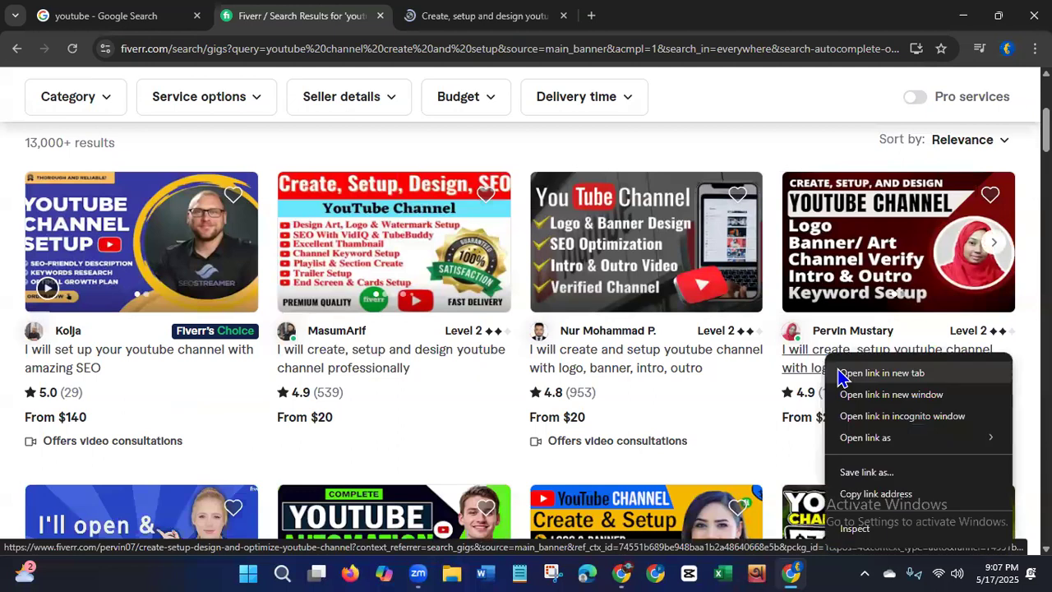
pyautogui.click(842, 371)
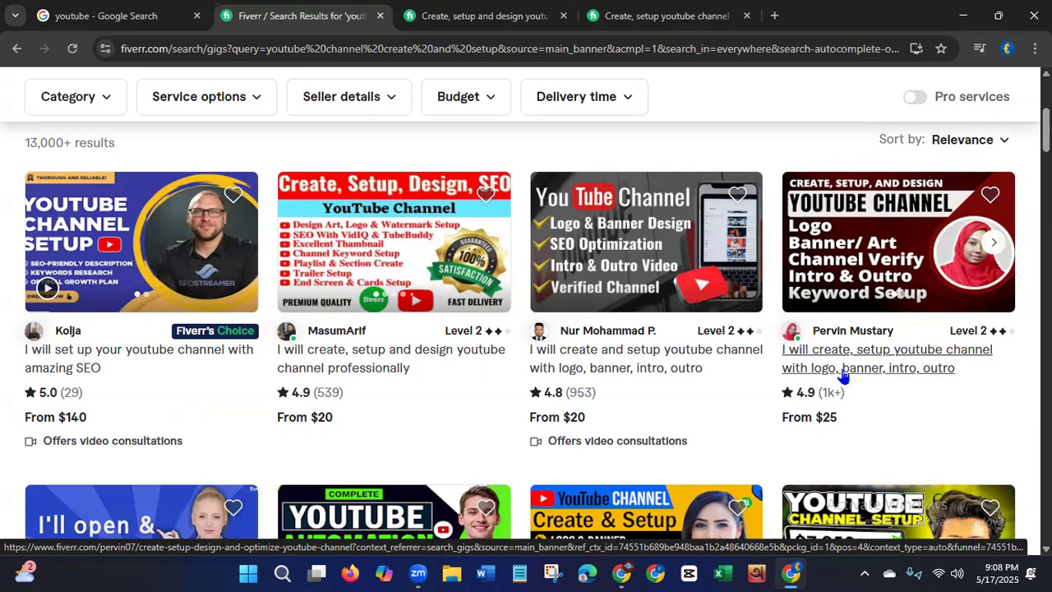
# Step: Switch to the channel setup gig with logo, banner, intro and outro, priced $25 Basic
pyautogui.click(615, 18)
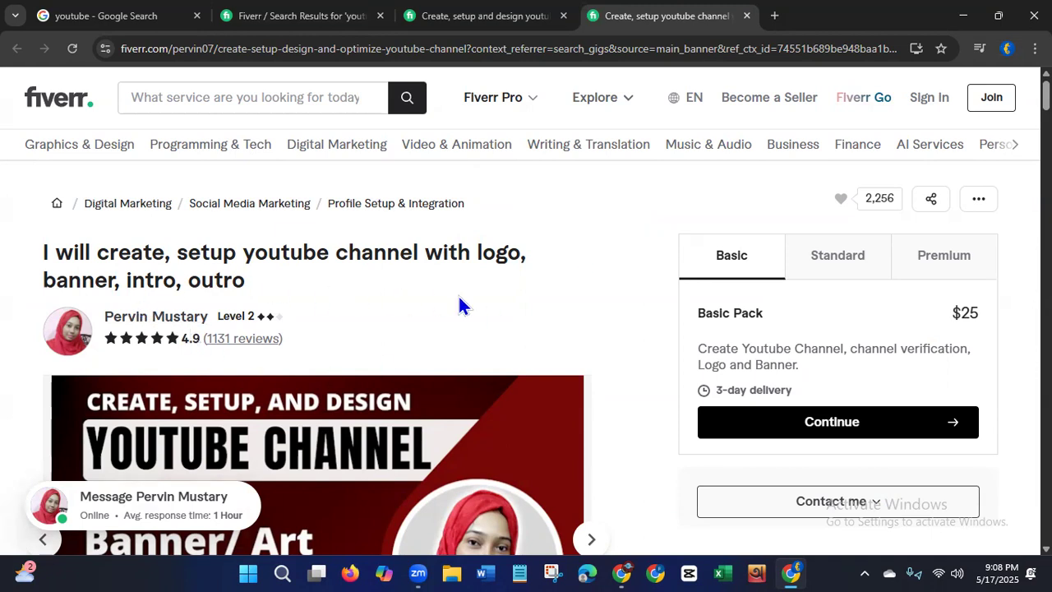
pyautogui.scroll(-3, 526, 312)
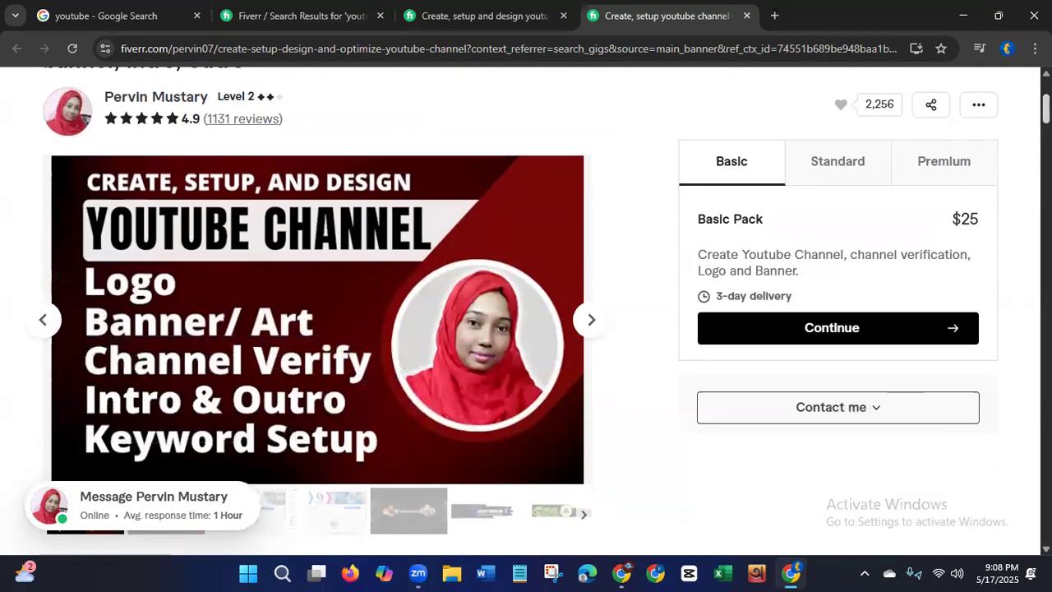
pyautogui.scroll(1, 526, 313)
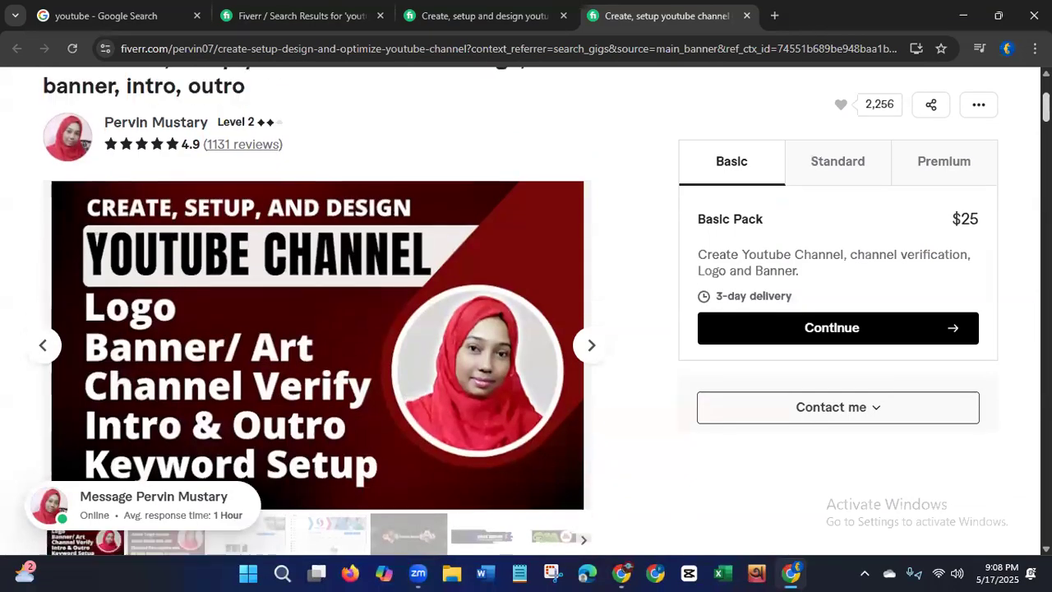
pyautogui.scroll(-3, 666, 228)
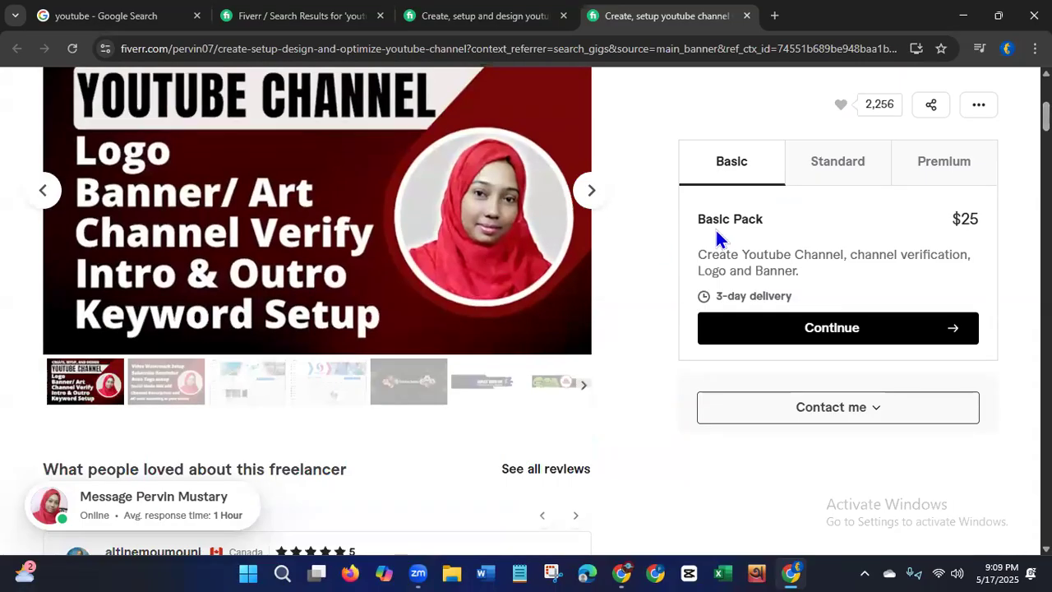
pyautogui.scroll(3, 314, 311)
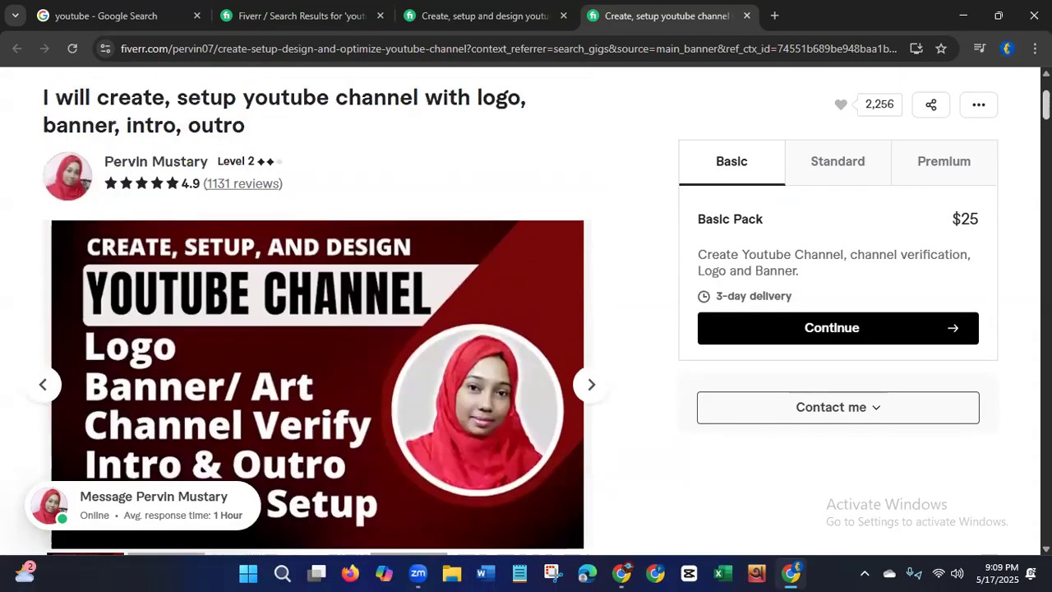
pyautogui.scroll(-4, 315, 311)
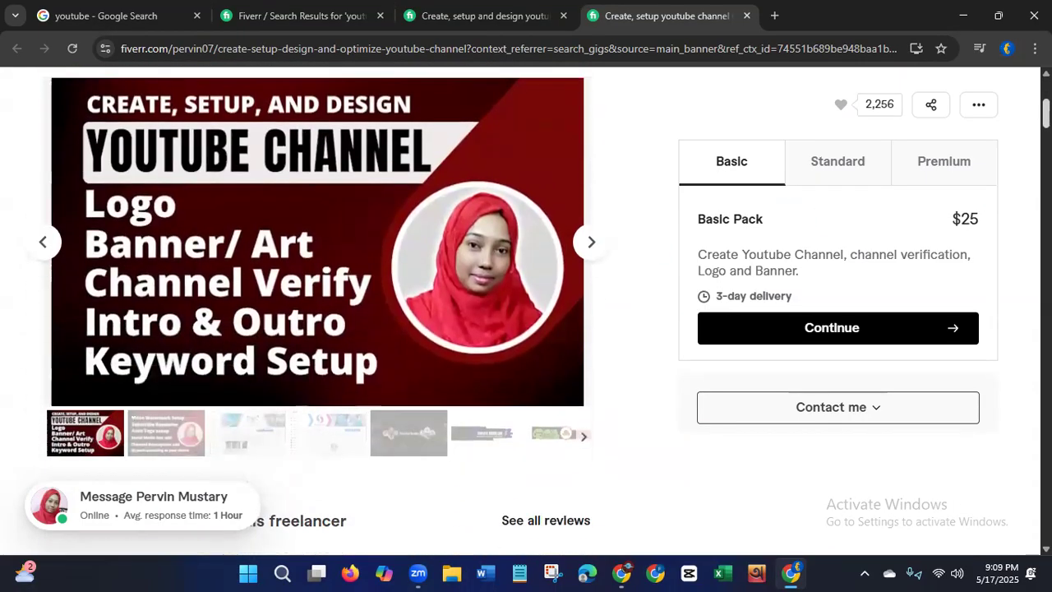
pyautogui.scroll(-5, 317, 311)
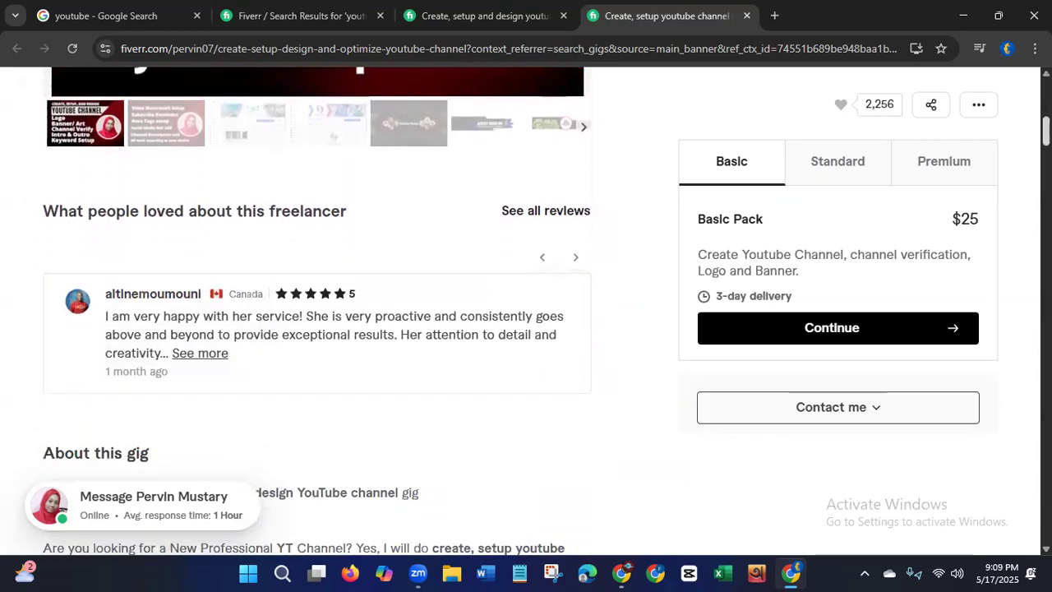
pyautogui.scroll(-2, 317, 311)
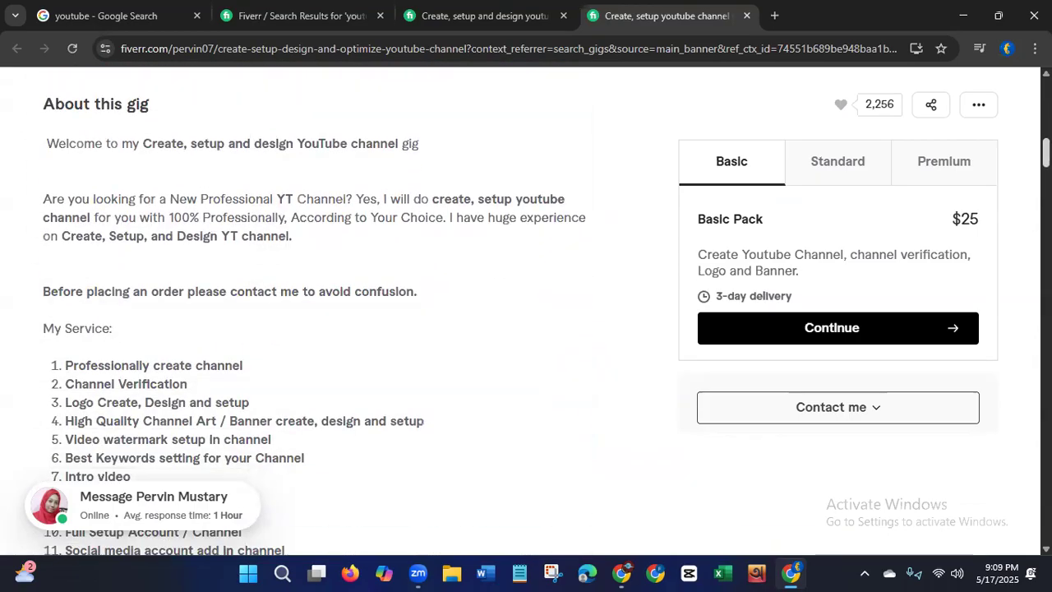
pyautogui.scroll(-4, 317, 311)
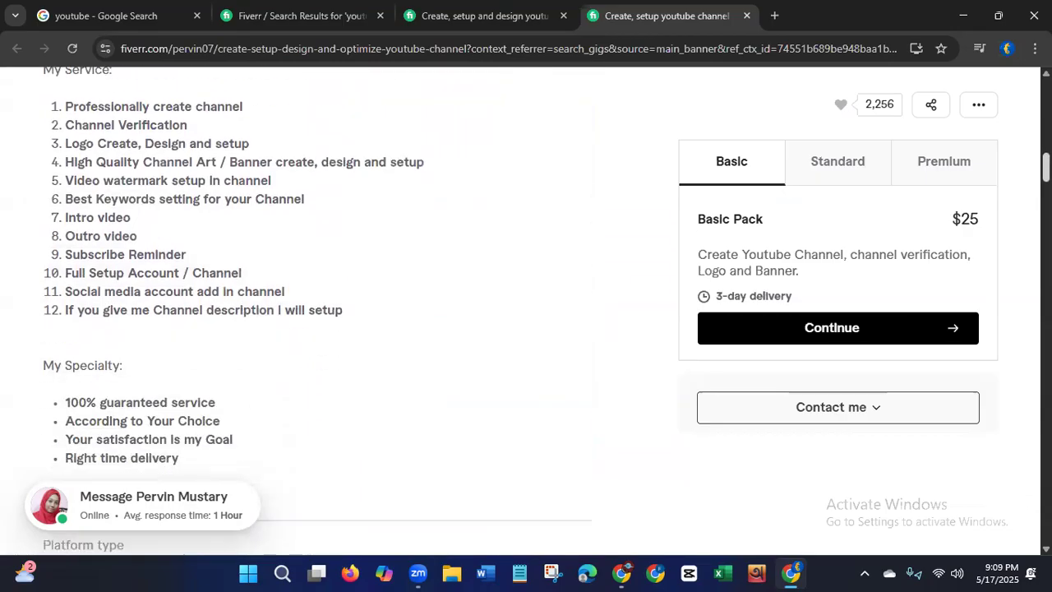
pyautogui.scroll(-5, 317, 310)
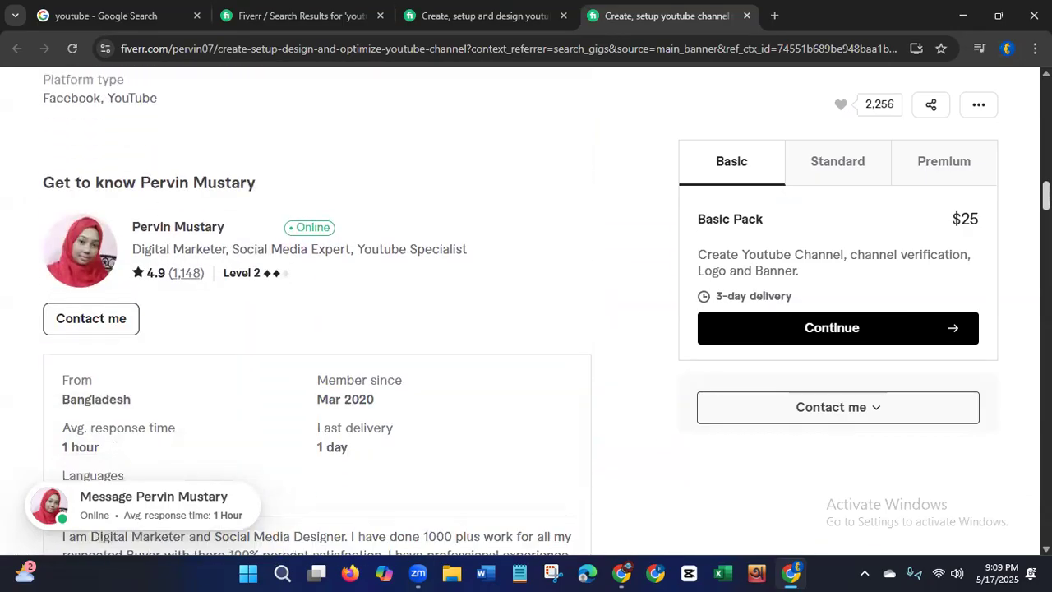
pyautogui.scroll(-1, 317, 310)
pyautogui.scroll(-2, 317, 311)
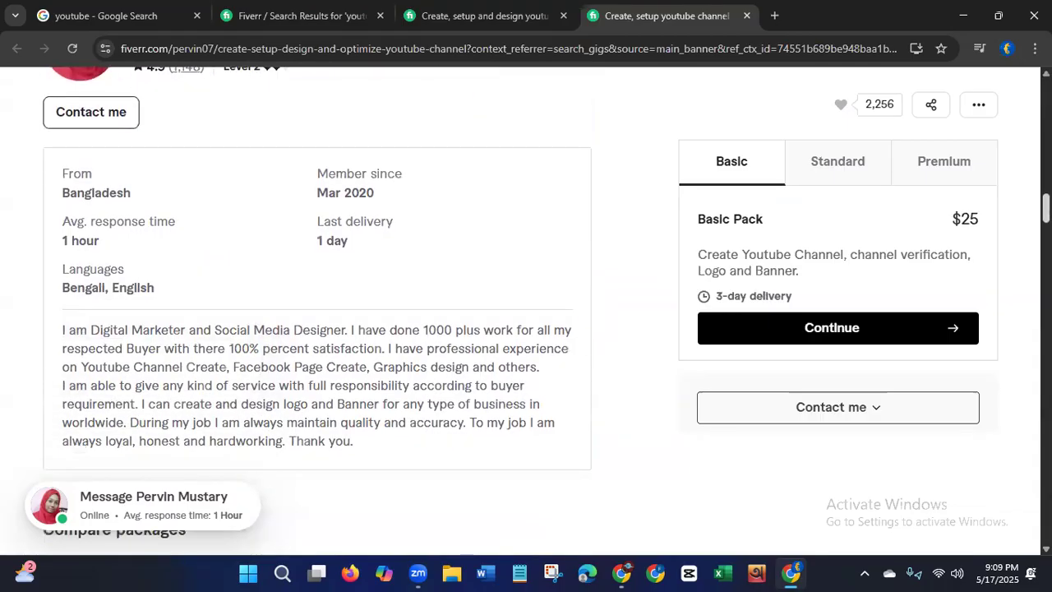
pyautogui.scroll(-1, 317, 310)
pyautogui.scroll(-7, 318, 311)
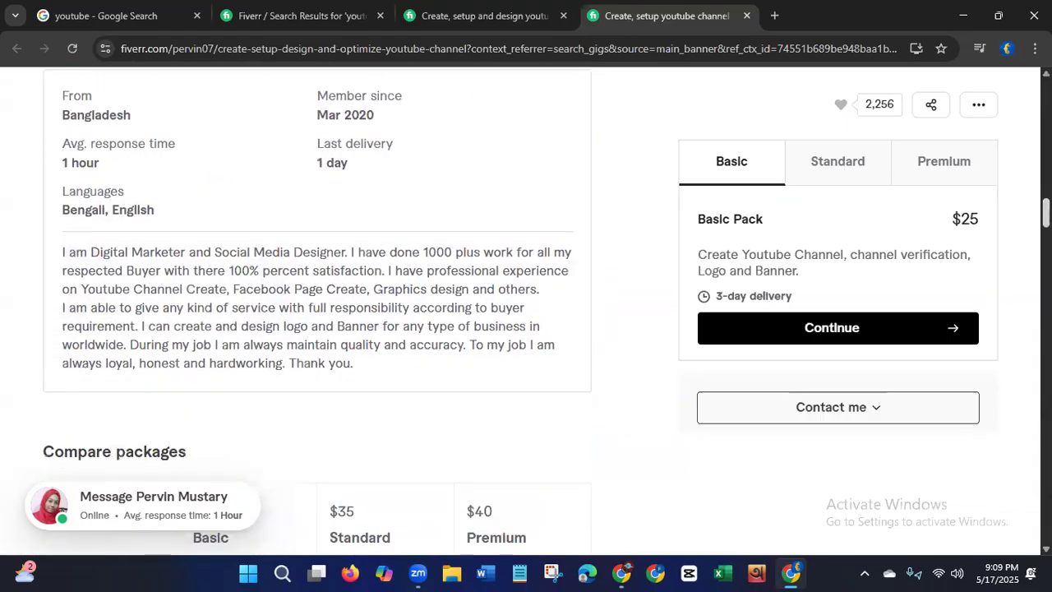
pyautogui.scroll(-2, 317, 311)
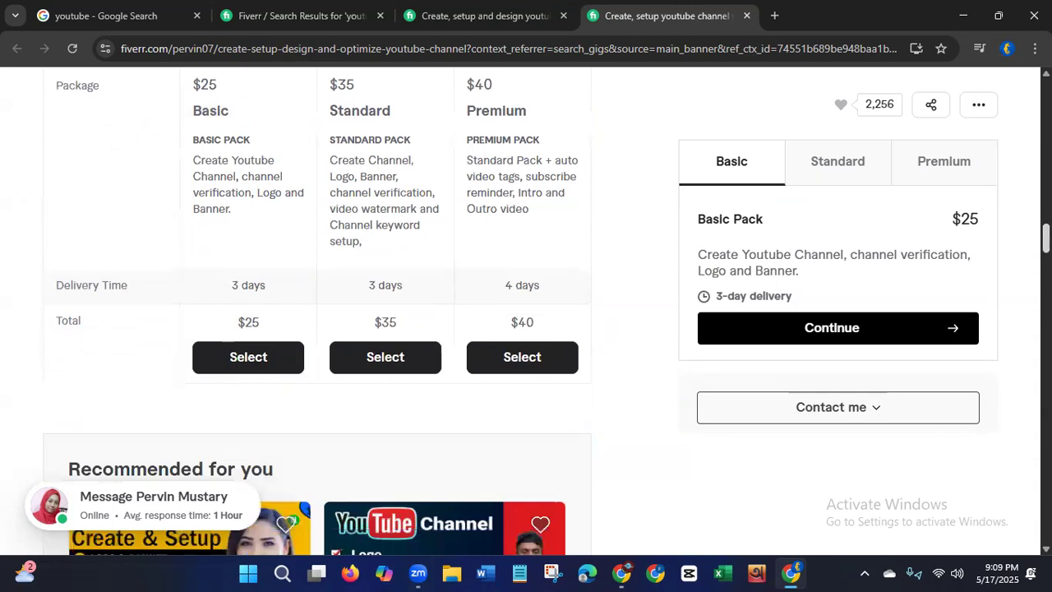
pyautogui.scroll(-5, 317, 310)
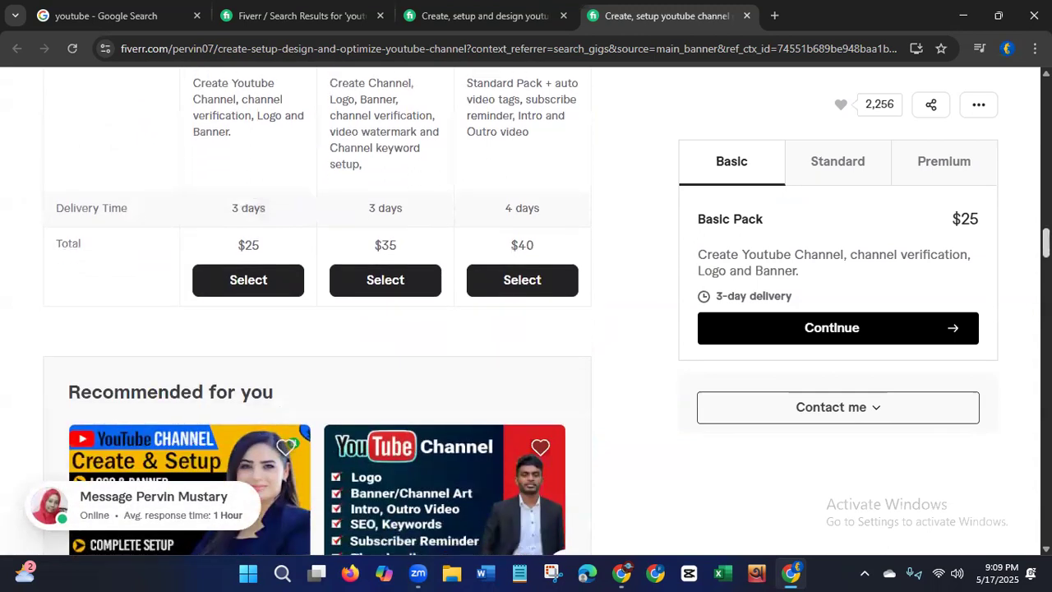
pyautogui.scroll(-14, 317, 310)
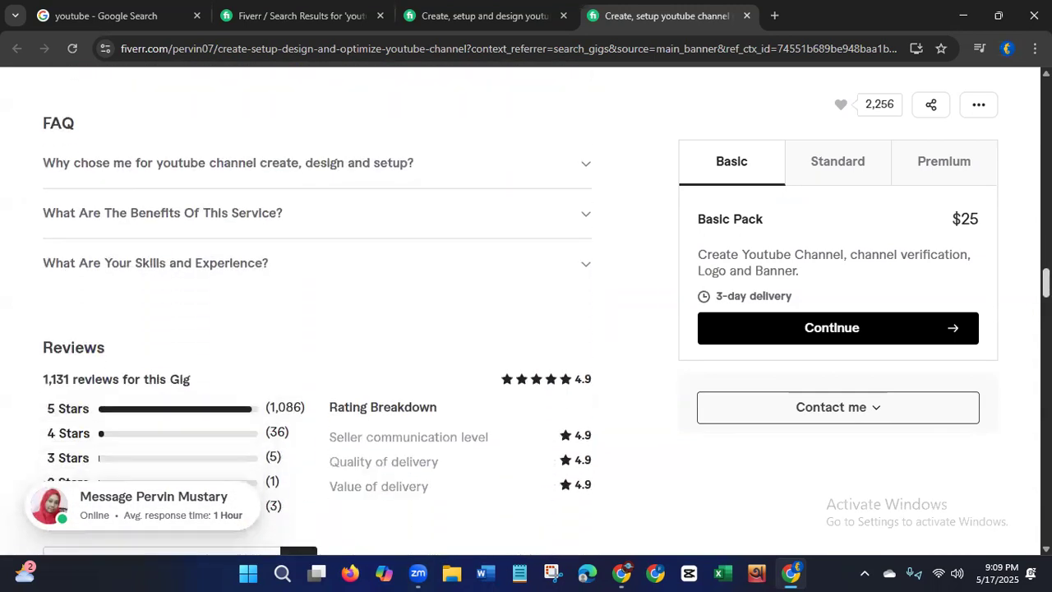
pyautogui.scroll(-18, 317, 310)
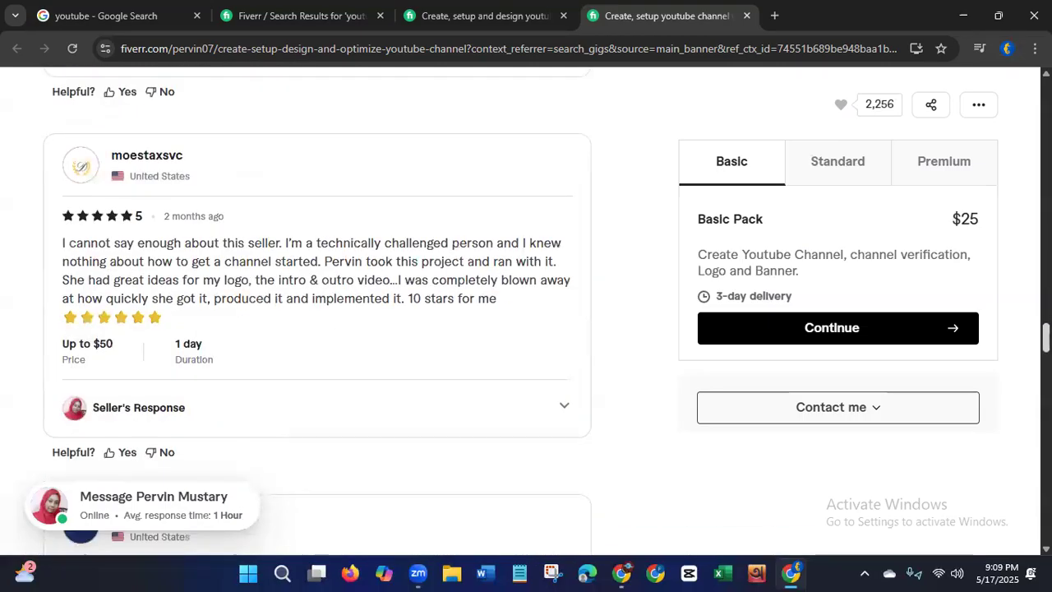
pyautogui.scroll(20, 317, 311)
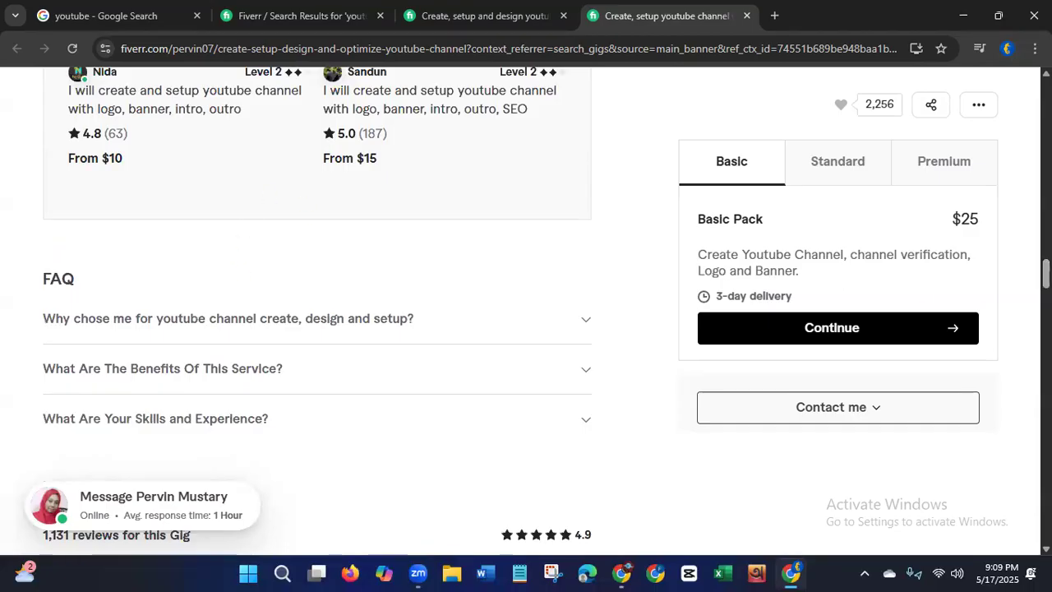
pyautogui.scroll(15, 317, 310)
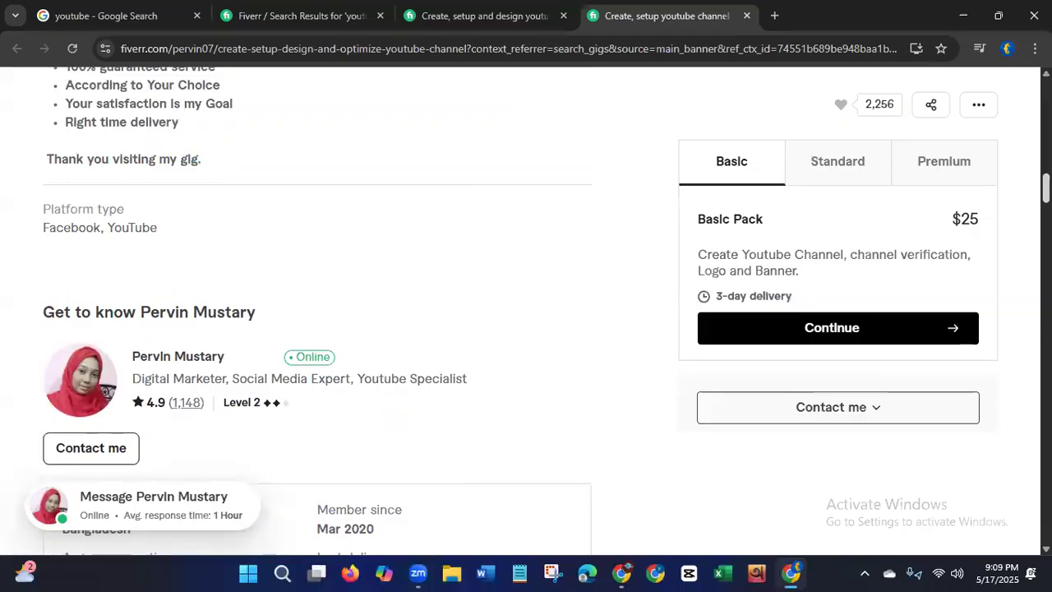
# Step: Compare the gig's Basic, $35 Standard and $40 Premium packages, ending on Premium's 4-day delivery
pyautogui.moveTo(698, 255); pyautogui.dragTo(969, 276)
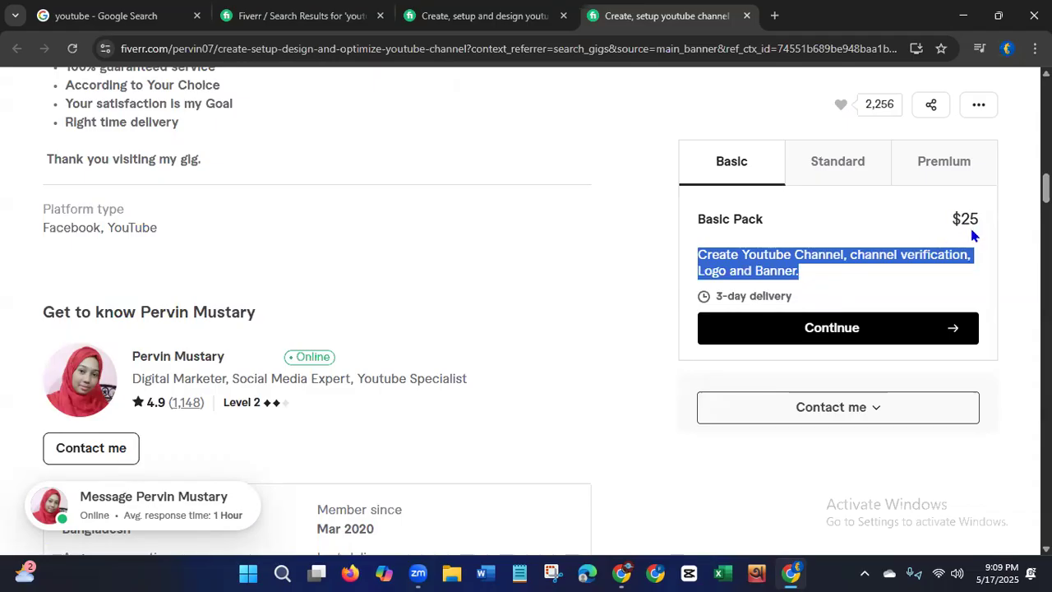
pyautogui.click(838, 168)
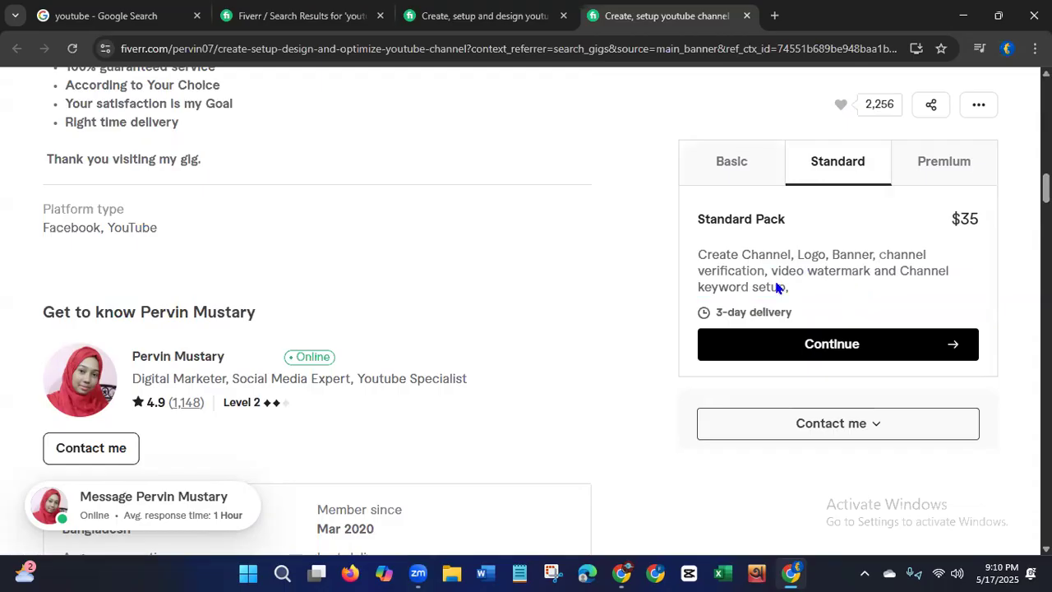
pyautogui.click(972, 165)
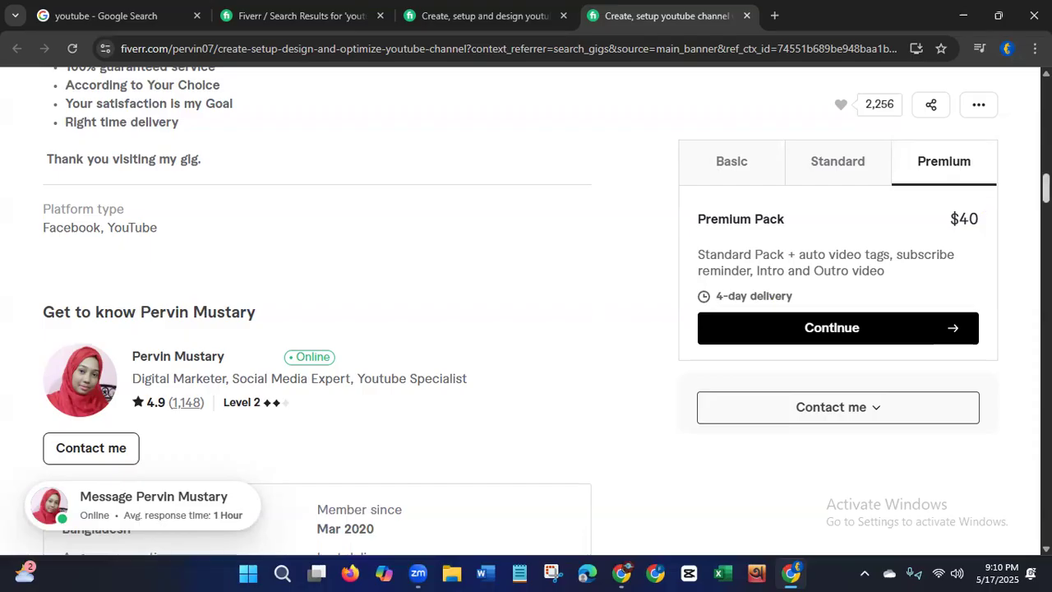
pyautogui.scroll(-4, 983, 209)
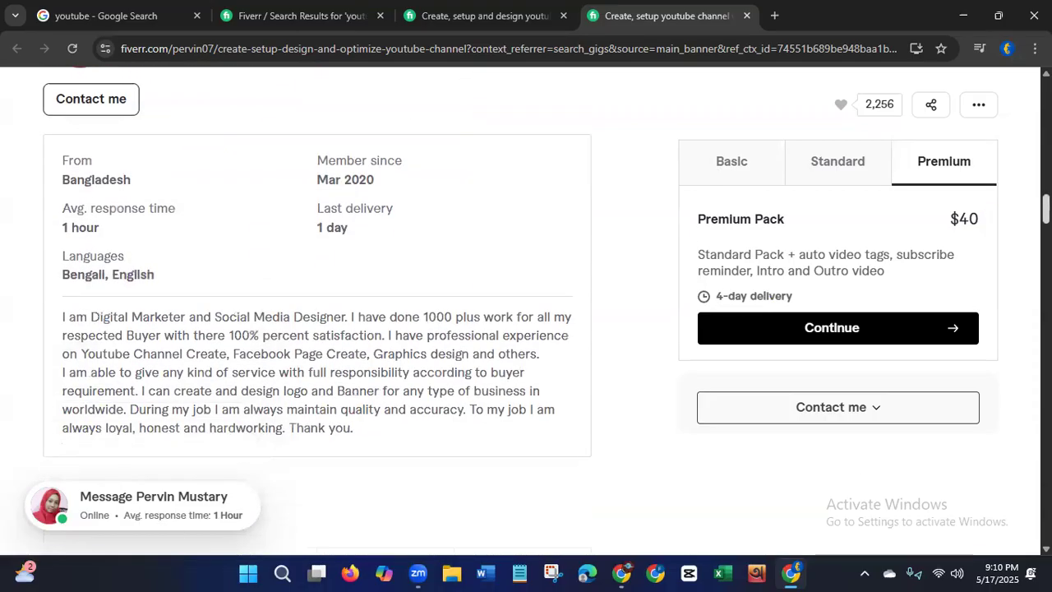
pyautogui.scroll(15, 652, 320)
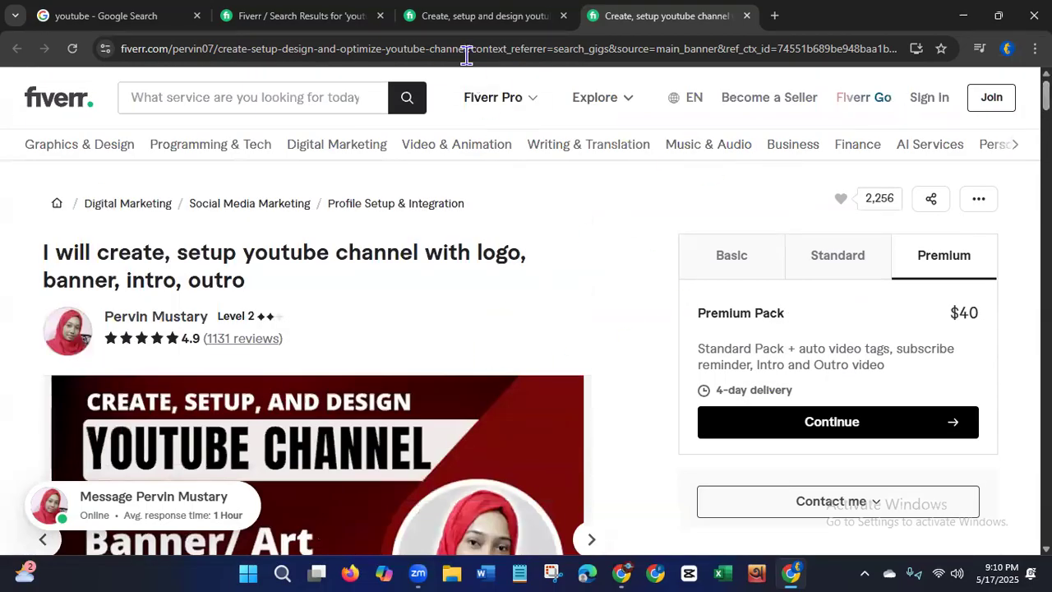
# Step: Switch to the other gig and compare its $20 Basic, $30 Standard and $50 Premium packages
pyautogui.click(479, 18)
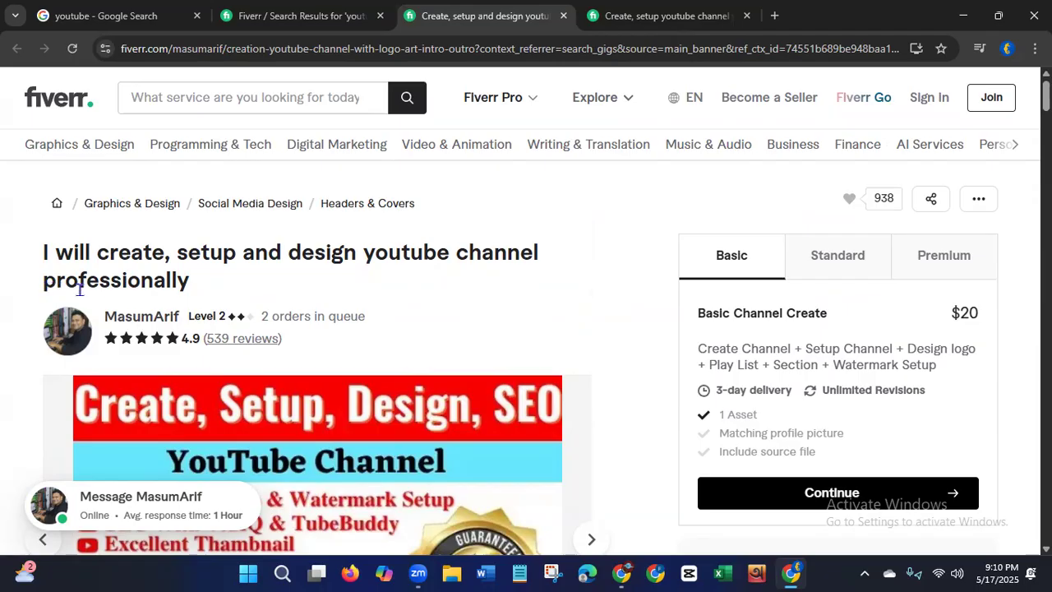
pyautogui.moveTo(262, 317); pyautogui.dragTo(388, 326)
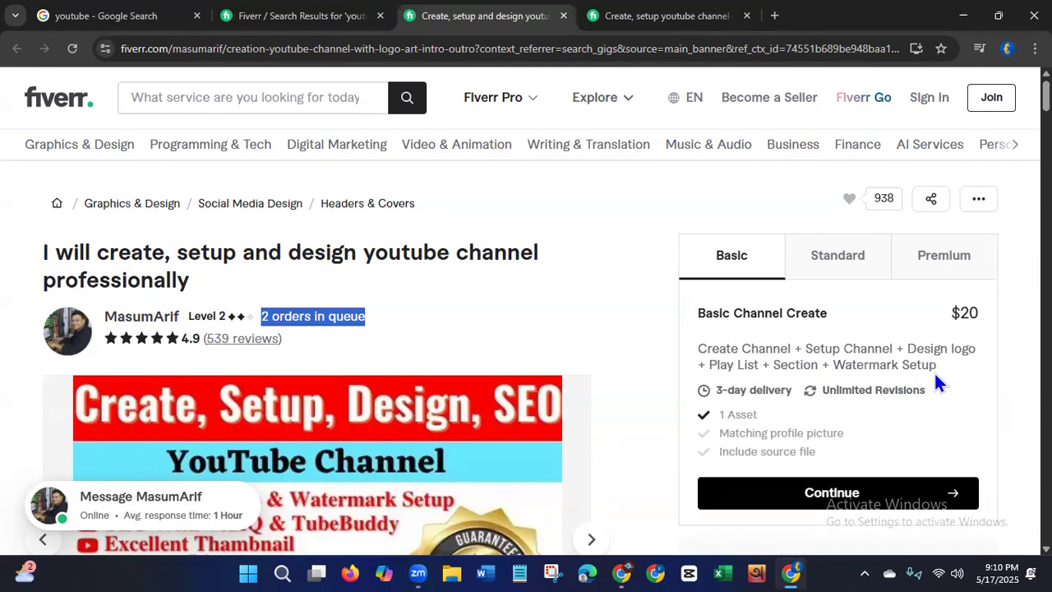
pyautogui.click(958, 314)
pyautogui.doubleClick(959, 315)
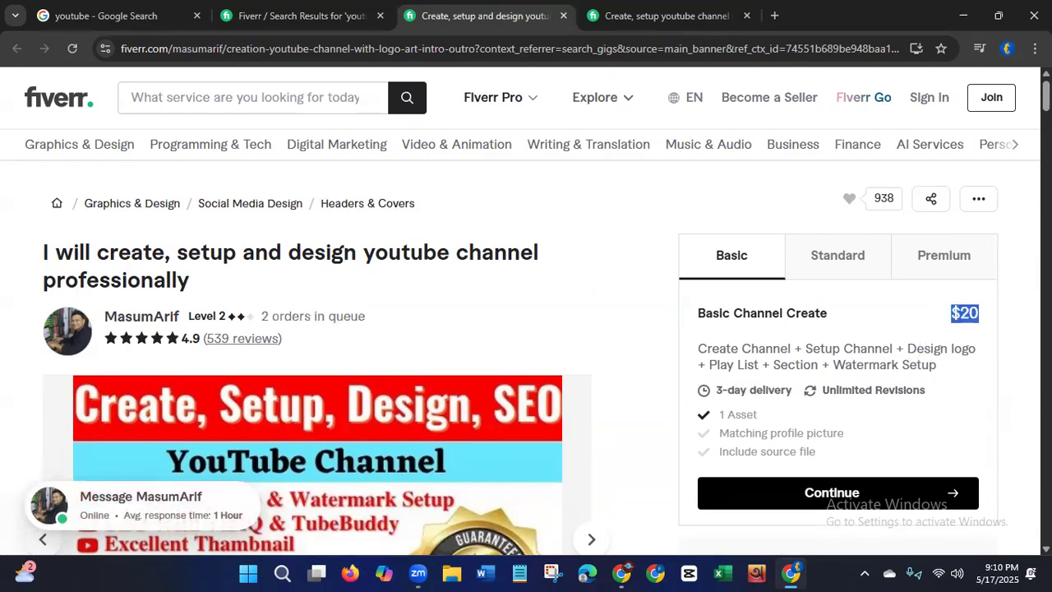
pyautogui.click(849, 271)
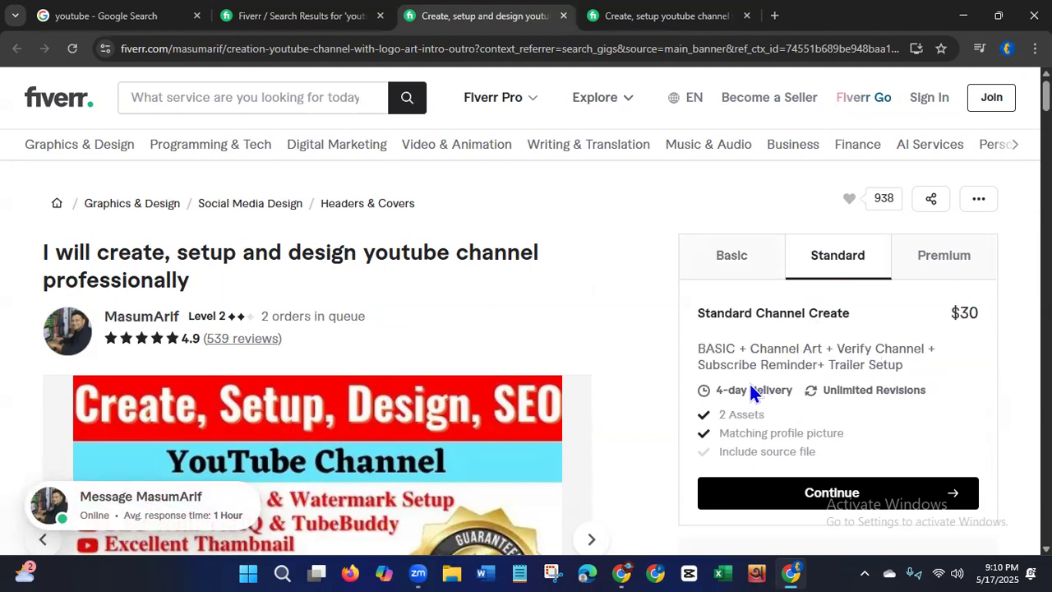
pyautogui.click(945, 265)
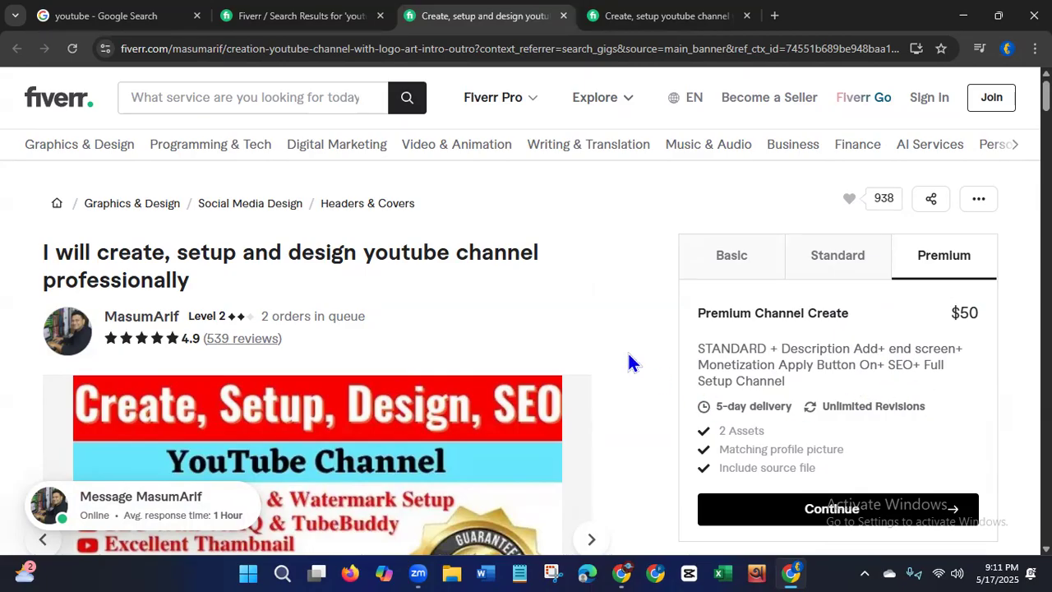
pyautogui.click(738, 275)
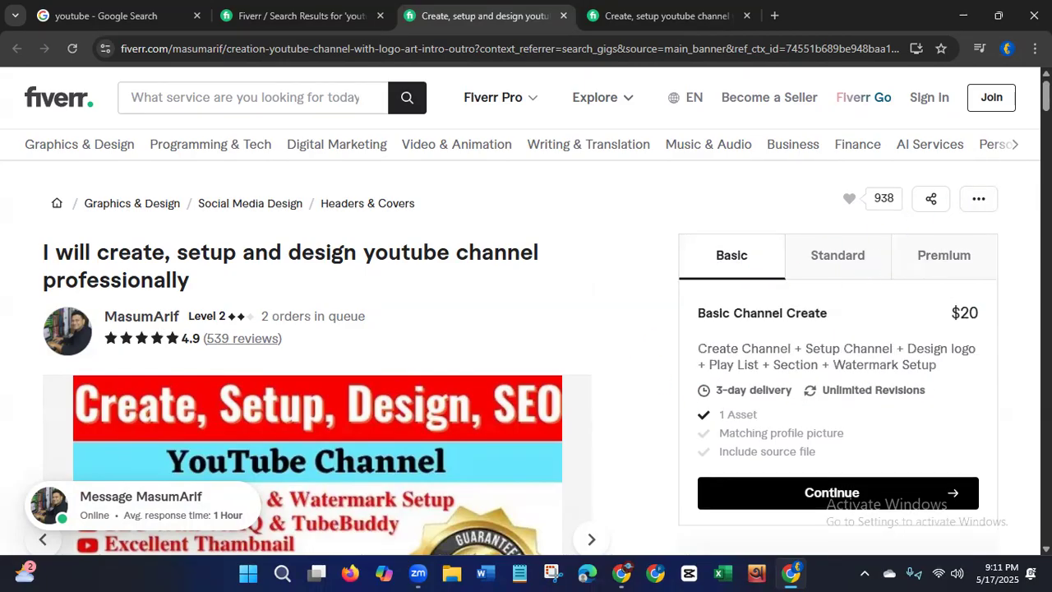
pyautogui.scroll(-2, 827, 249)
pyautogui.scroll(-5, 544, 310)
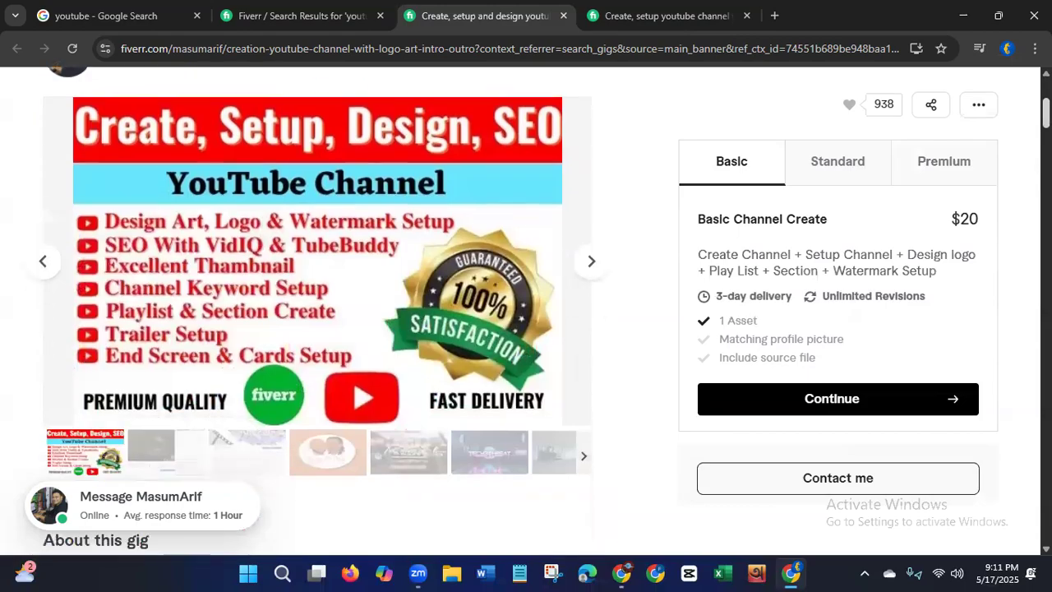
pyautogui.scroll(-4, 317, 312)
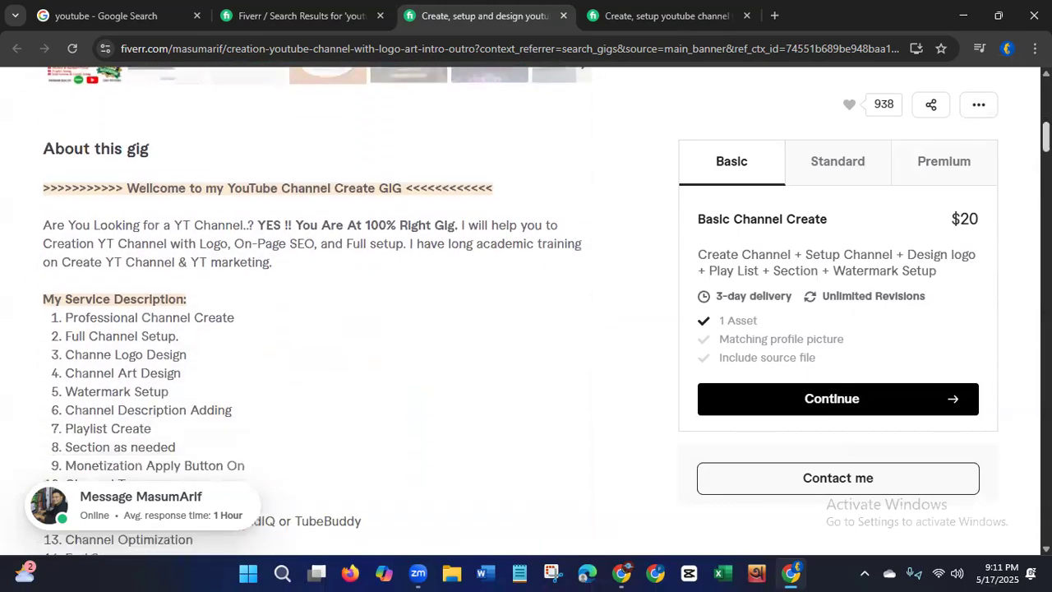
pyautogui.scroll(-9, 317, 312)
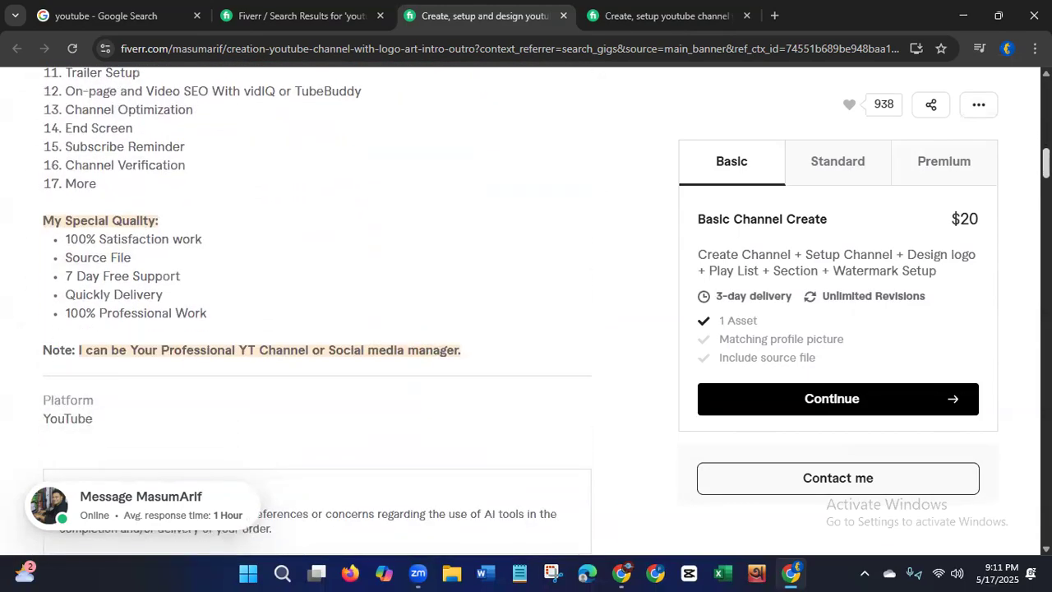
pyautogui.scroll(-2, 317, 312)
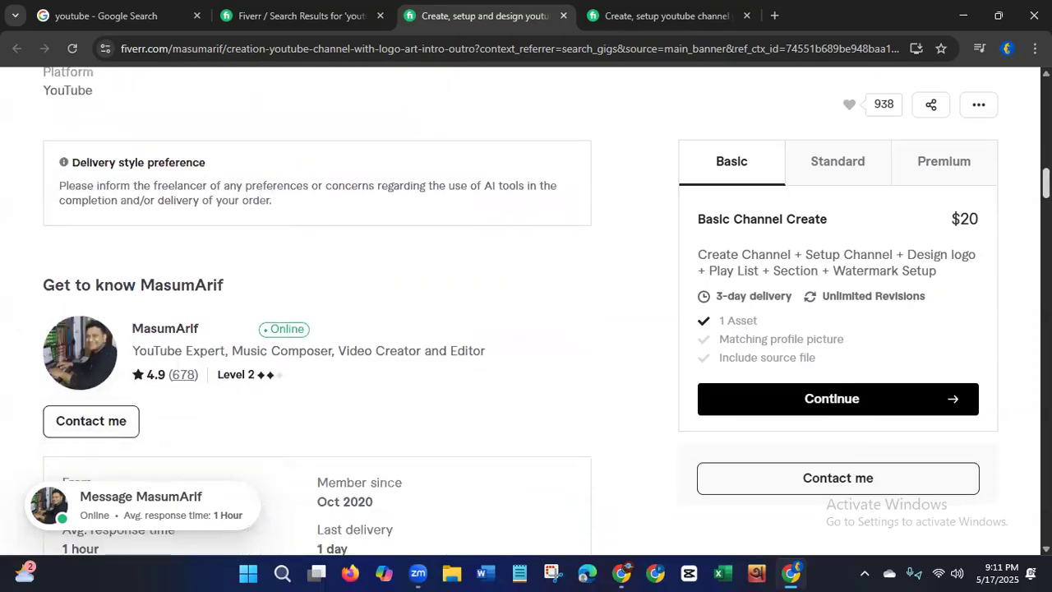
pyautogui.scroll(-3, 317, 312)
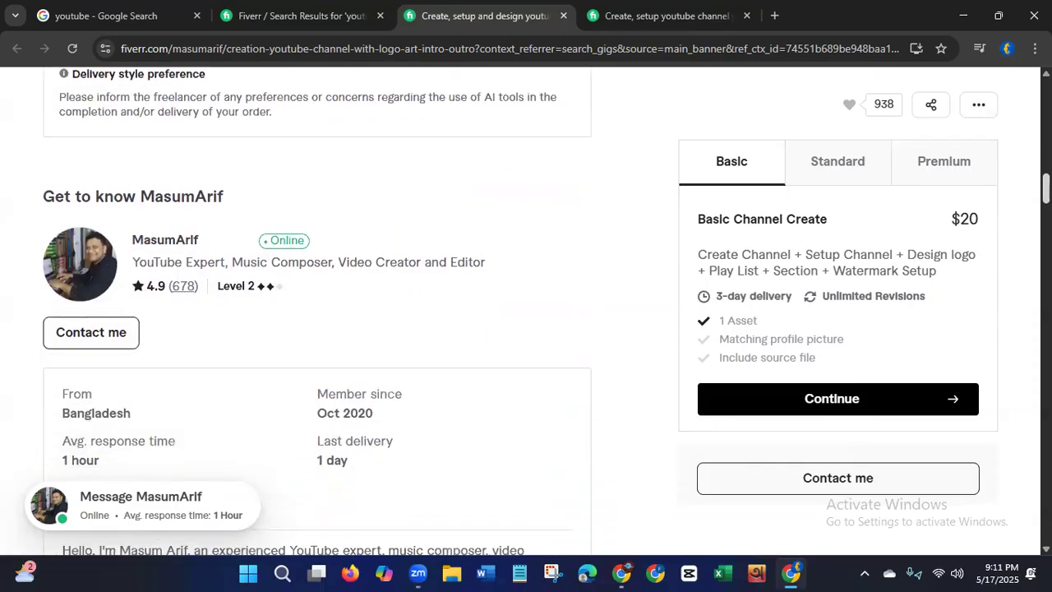
pyautogui.scroll(-5, 1021, 220)
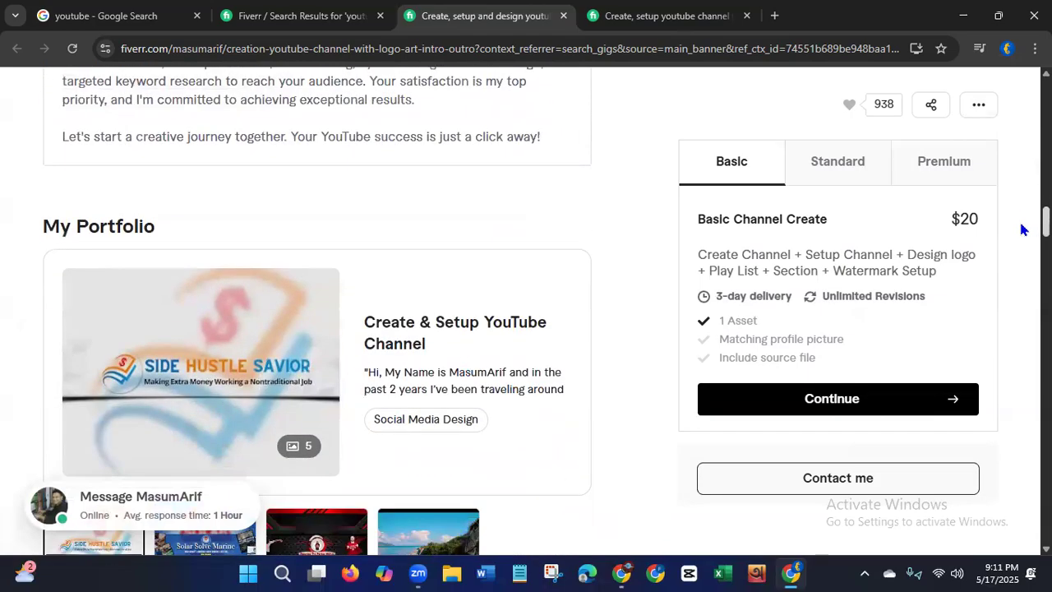
pyautogui.scroll(-1, 1022, 229)
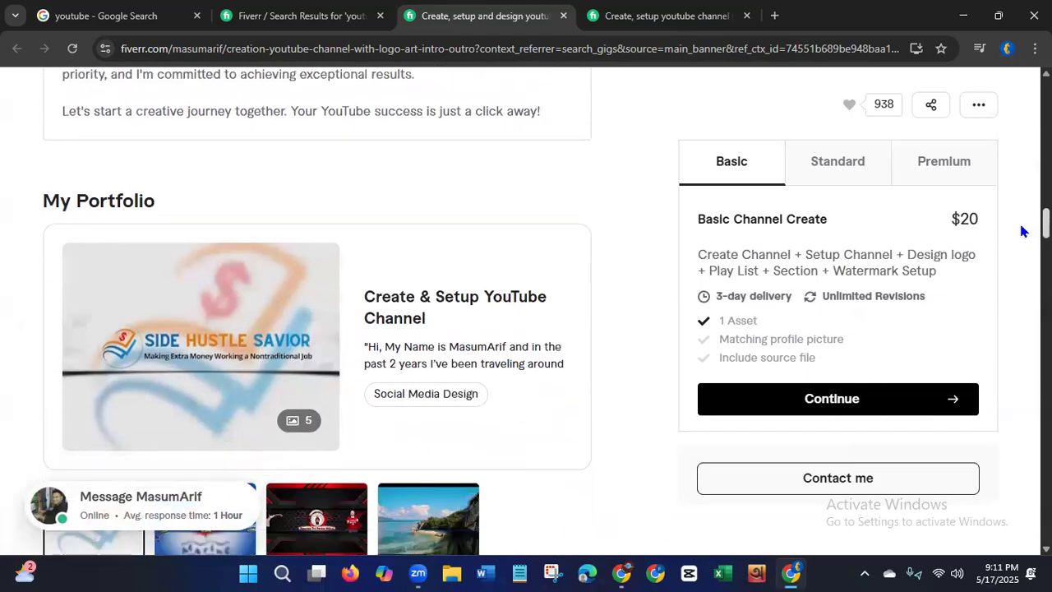
pyautogui.scroll(-1, 1021, 231)
pyautogui.scroll(-1, 1021, 235)
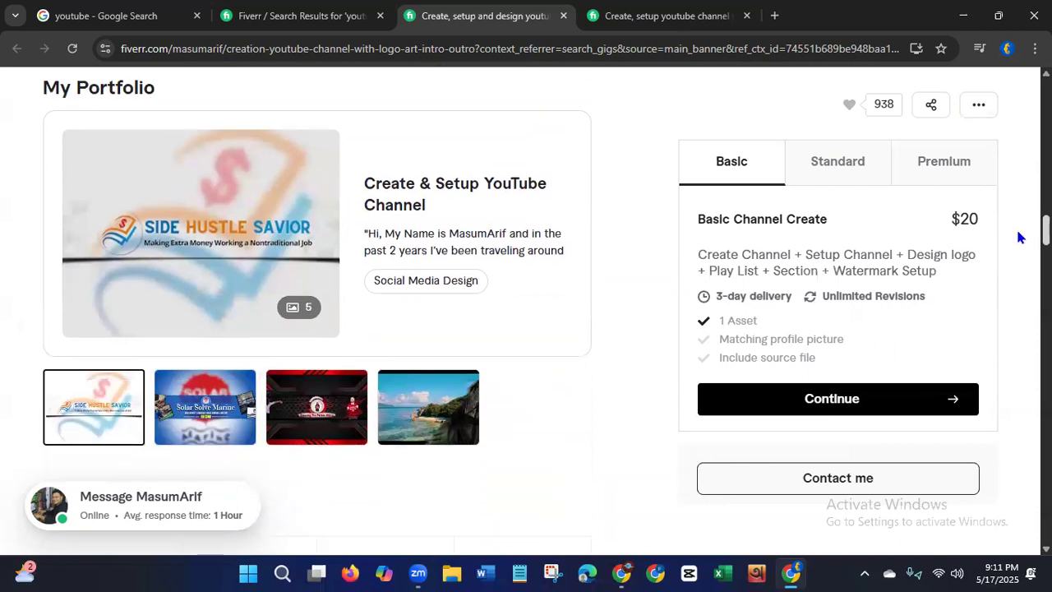
pyautogui.scroll(-1, 1018, 238)
pyautogui.scroll(-3, 1015, 251)
pyautogui.scroll(-8, 1013, 250)
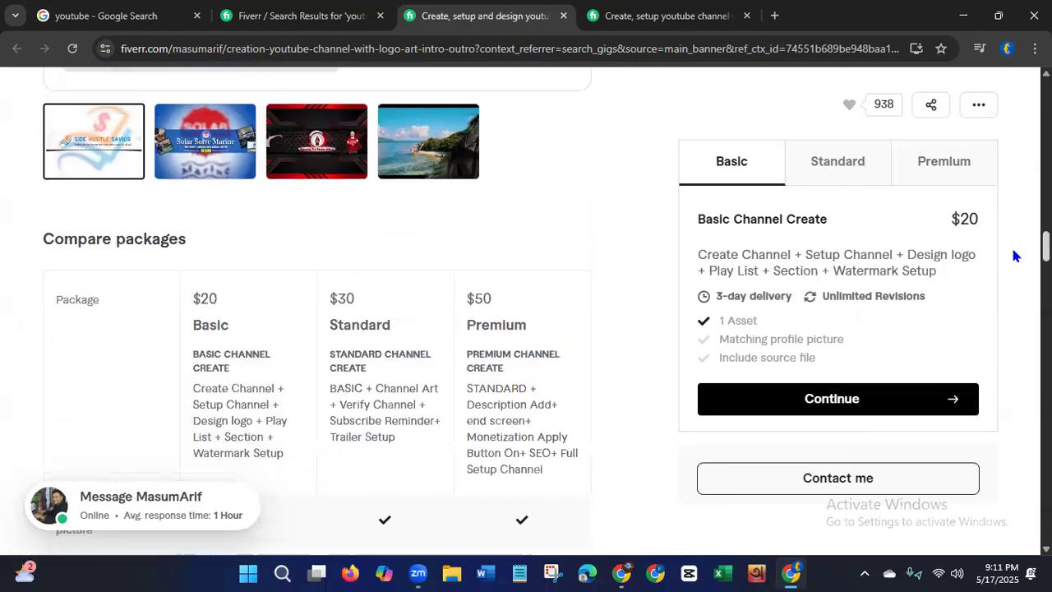
pyautogui.scroll(-7, 1002, 291)
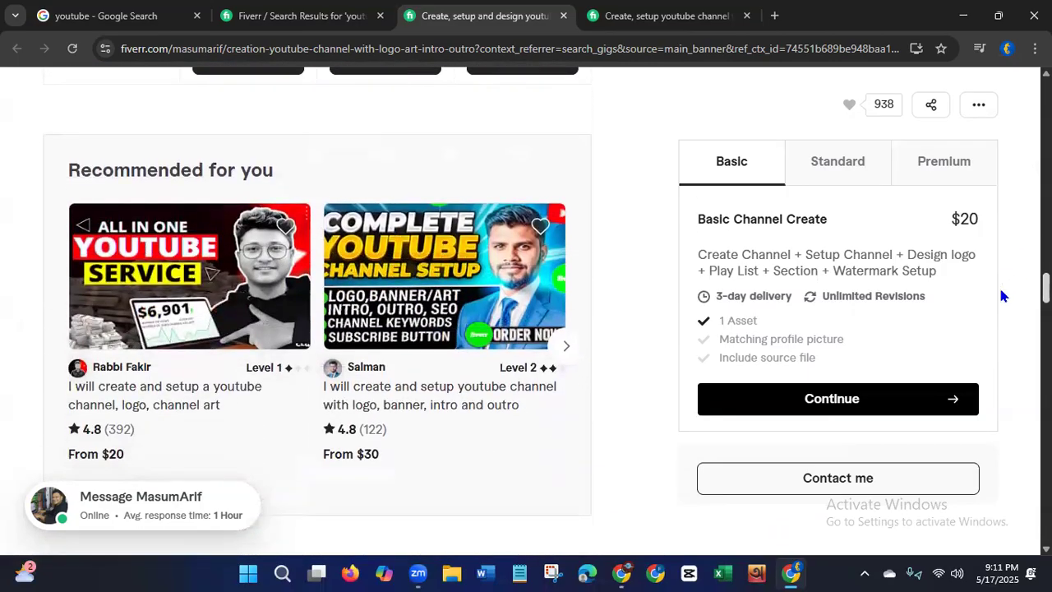
pyautogui.scroll(-3, 995, 337)
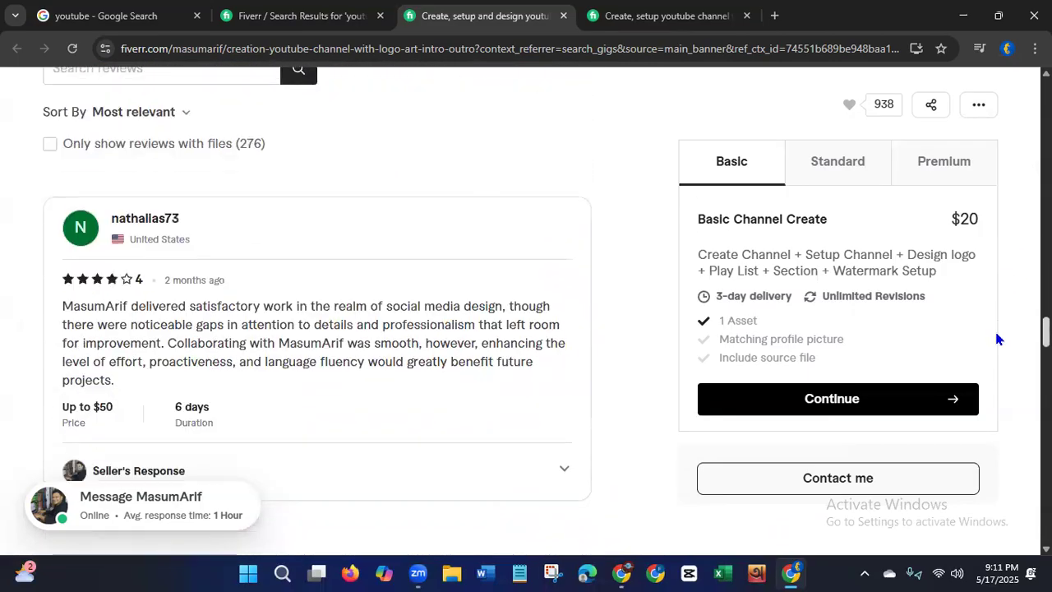
pyautogui.scroll(5, 998, 312)
pyautogui.scroll(10, 1001, 128)
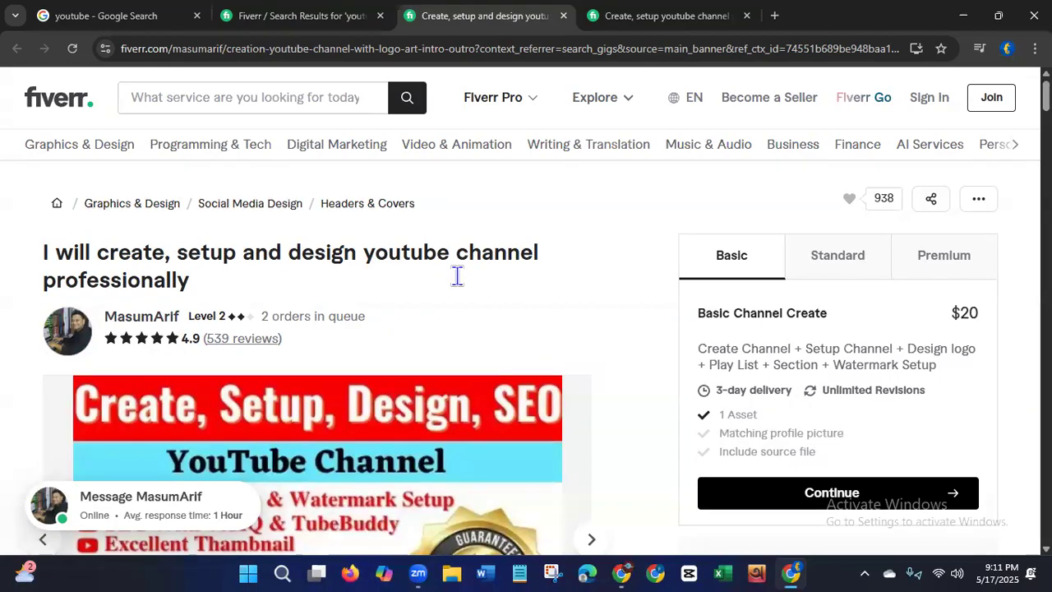
pyautogui.click(245, 26)
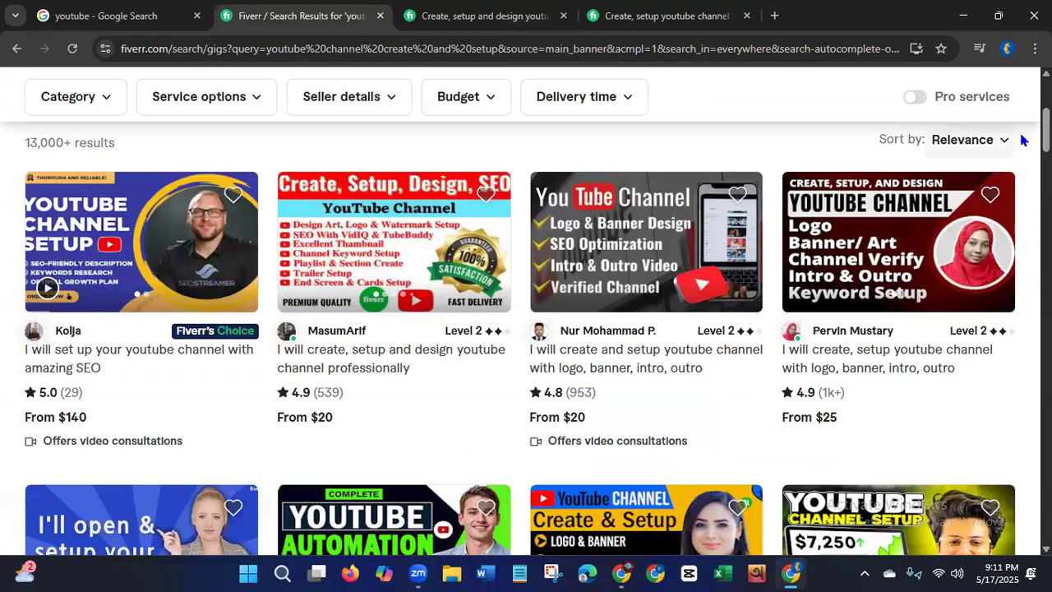
# Step: Scroll through the channel-setup gig results, then close that search results tab
pyautogui.scroll(-3, 534, 337)
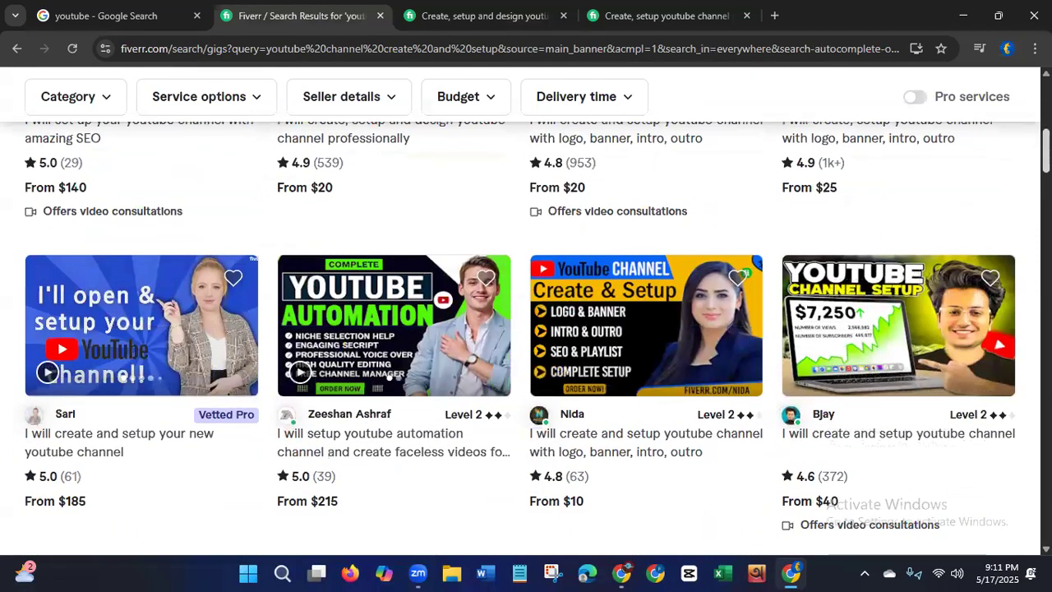
pyautogui.scroll(-4, 534, 337)
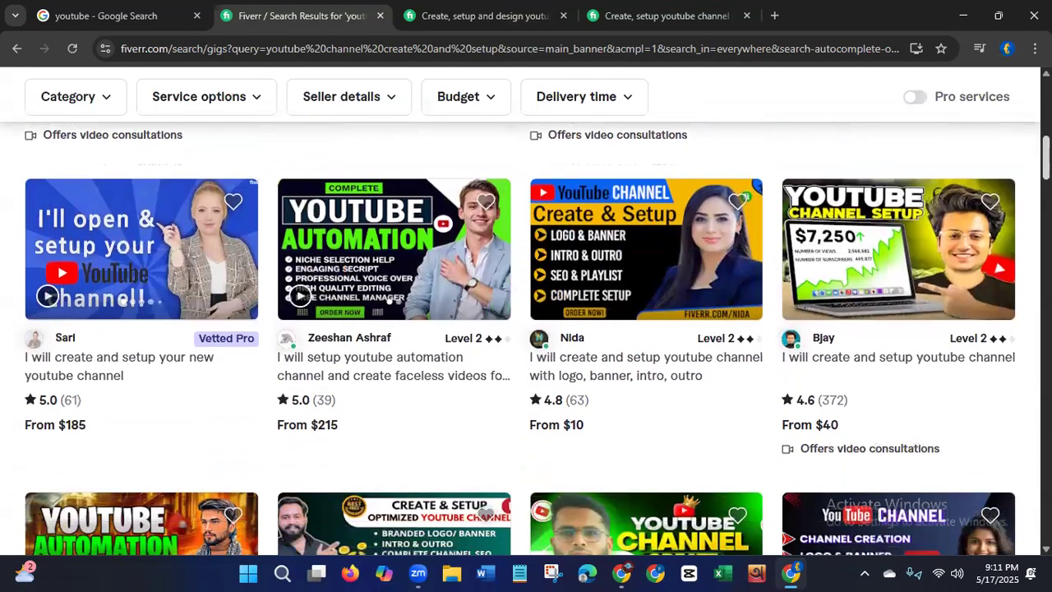
pyautogui.scroll(-3, 534, 337)
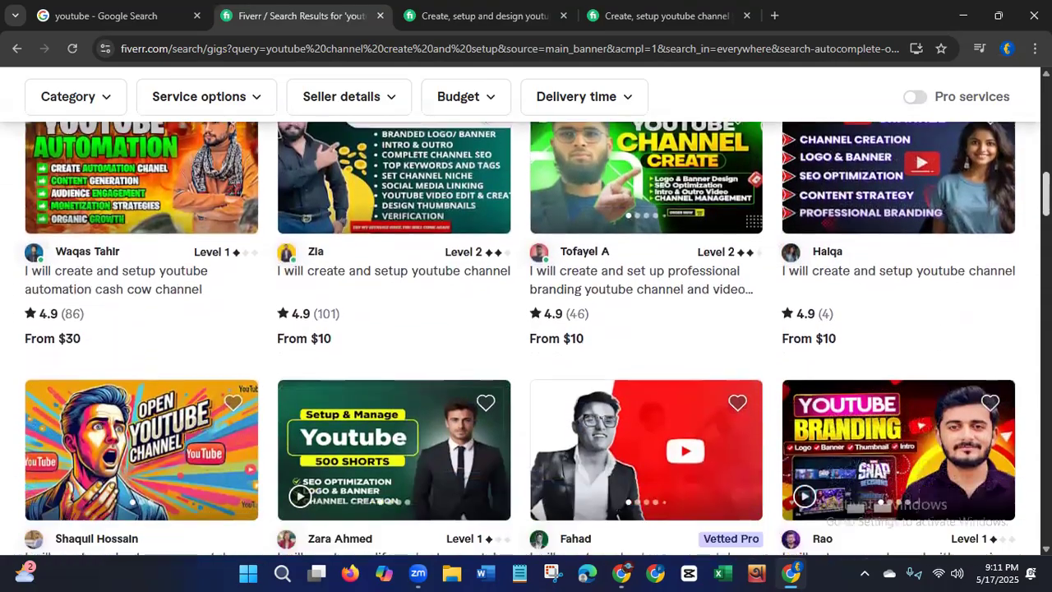
pyautogui.scroll(-4, 643, 327)
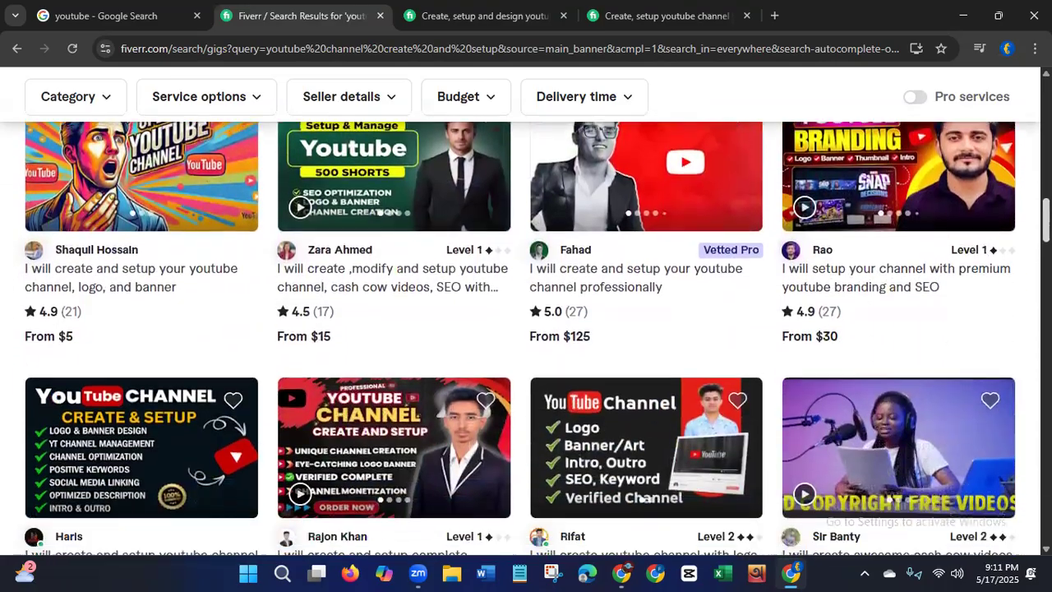
pyautogui.scroll(-1, 534, 337)
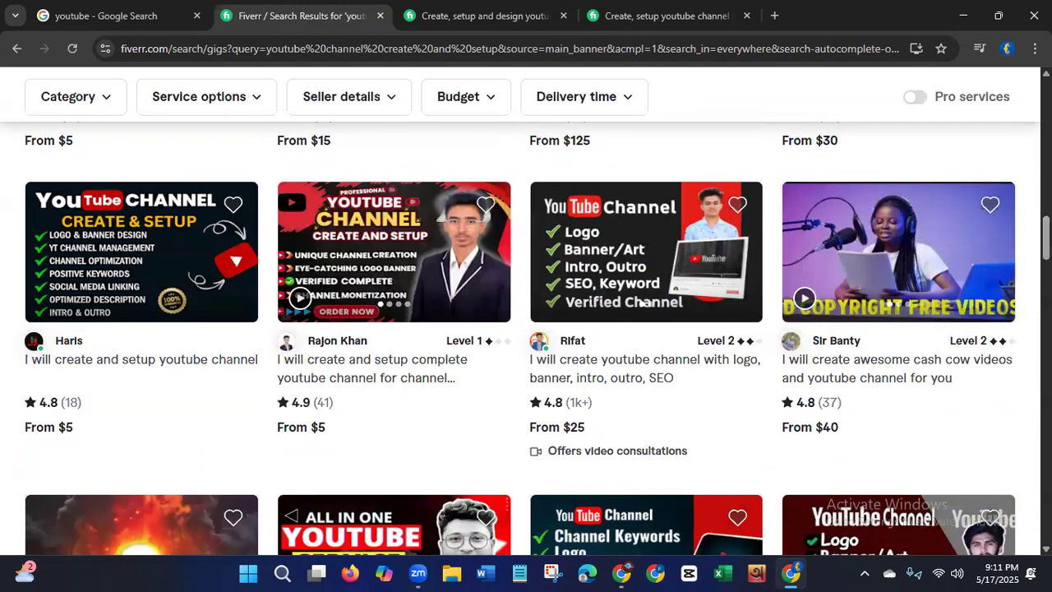
pyautogui.scroll(-4, 644, 303)
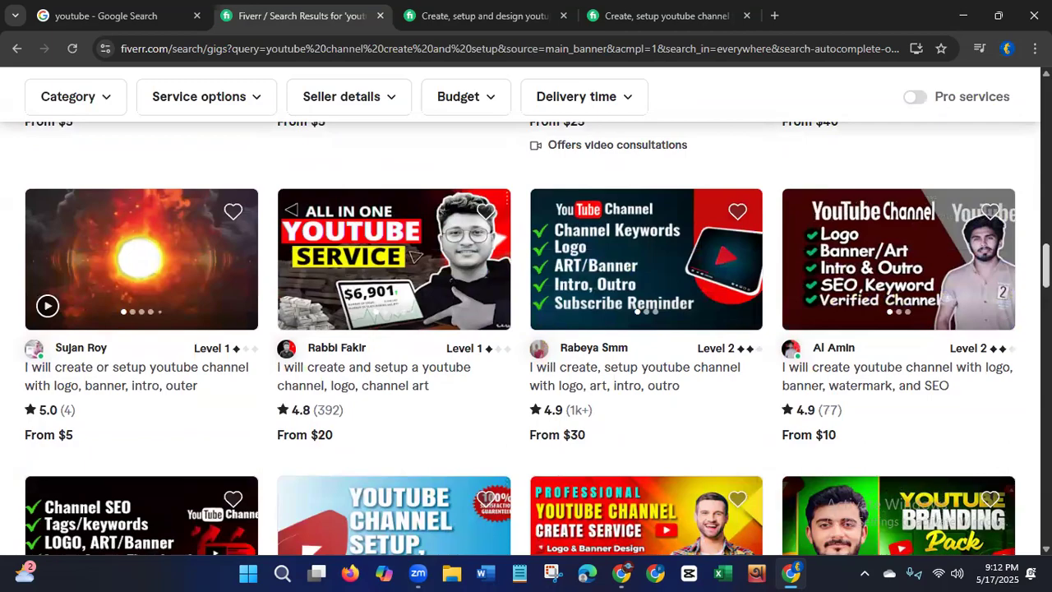
pyautogui.scroll(-1, 537, 339)
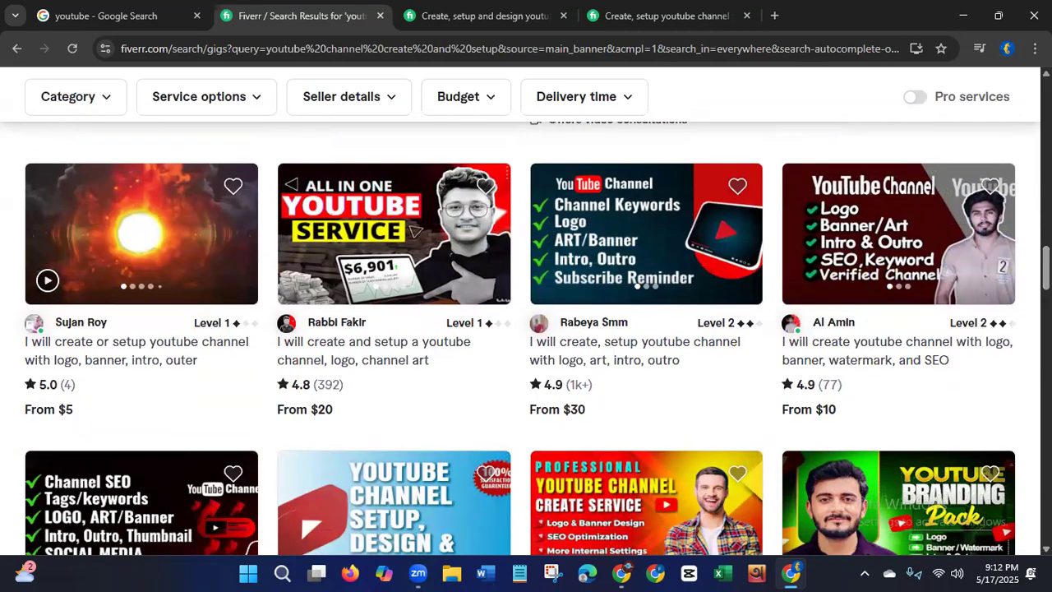
pyautogui.click(380, 16)
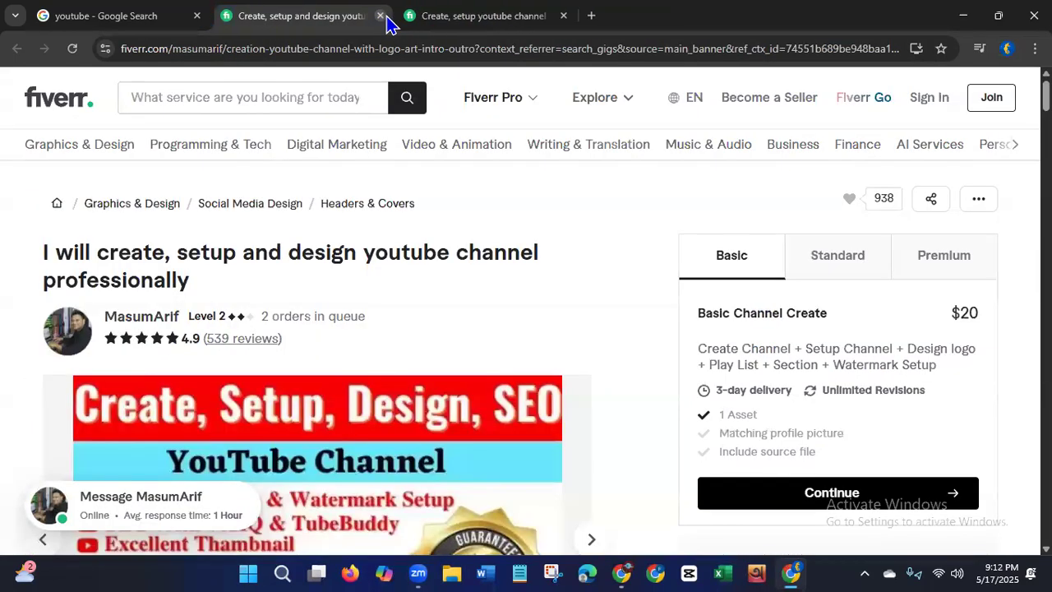
# Step: Close the remaining Fiverr gig tabs and open youtube.com from the Google results
pyautogui.click(379, 16)
pyautogui.click(381, 16)
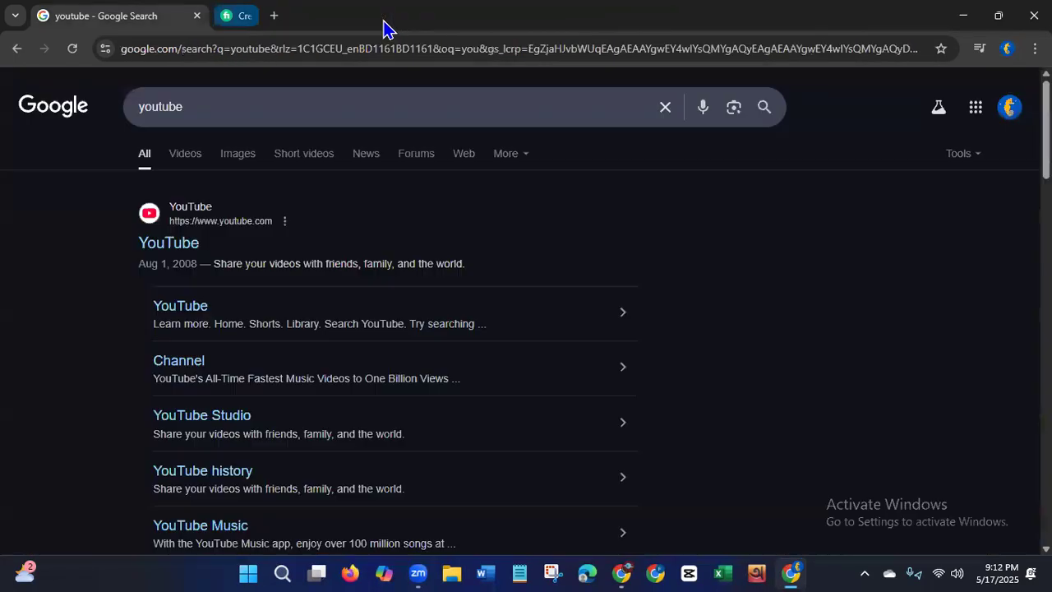
pyautogui.click(167, 250)
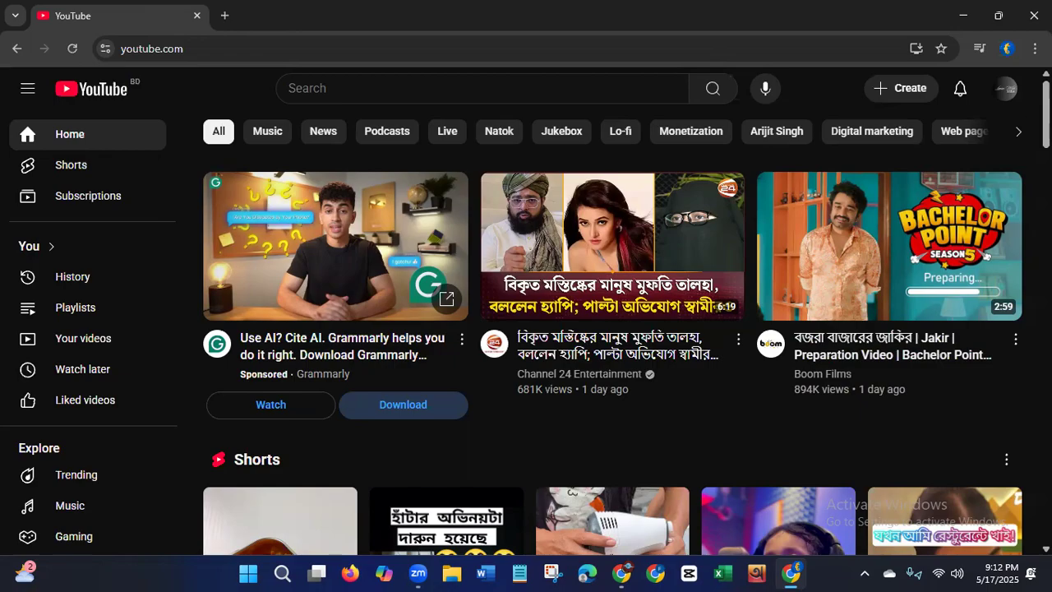
pyautogui.click(1005, 92)
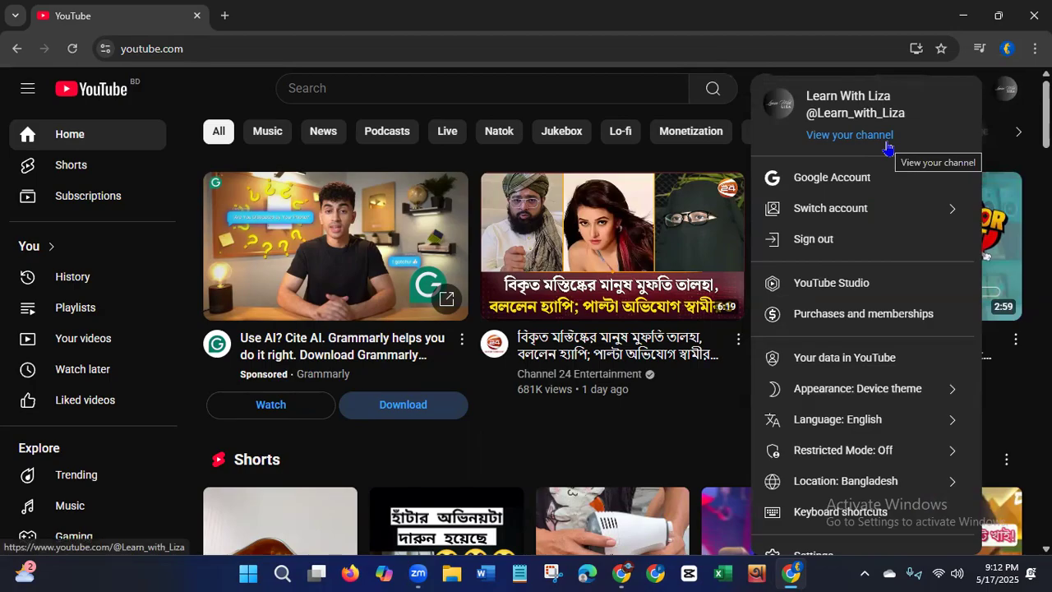
# Step: Begin adding another Google account from the YouTube avatar menu, then close Chrome and right-click the desktop
pyautogui.click(847, 222)
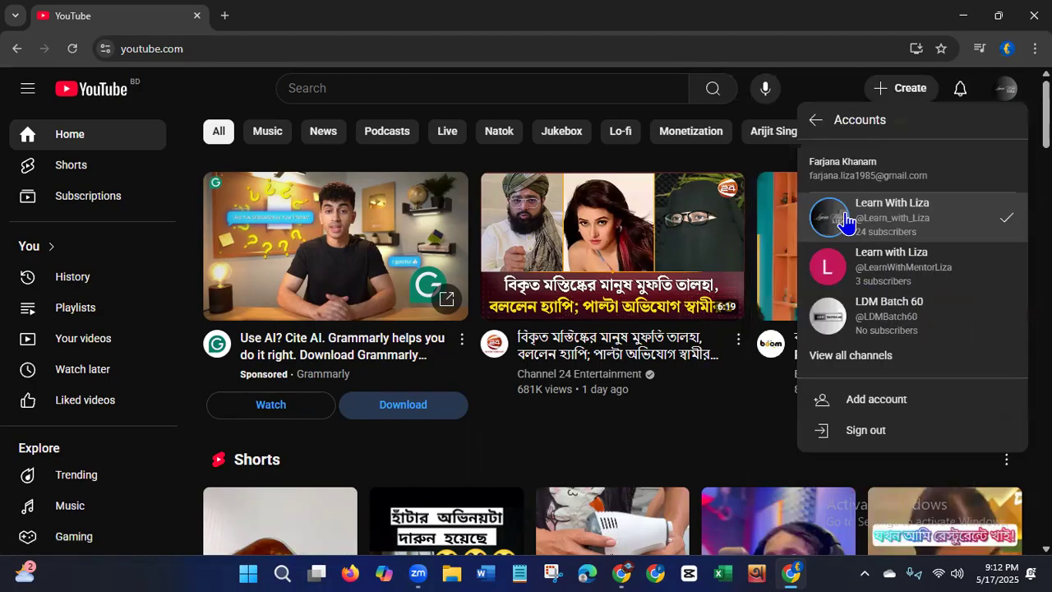
pyautogui.click(871, 405)
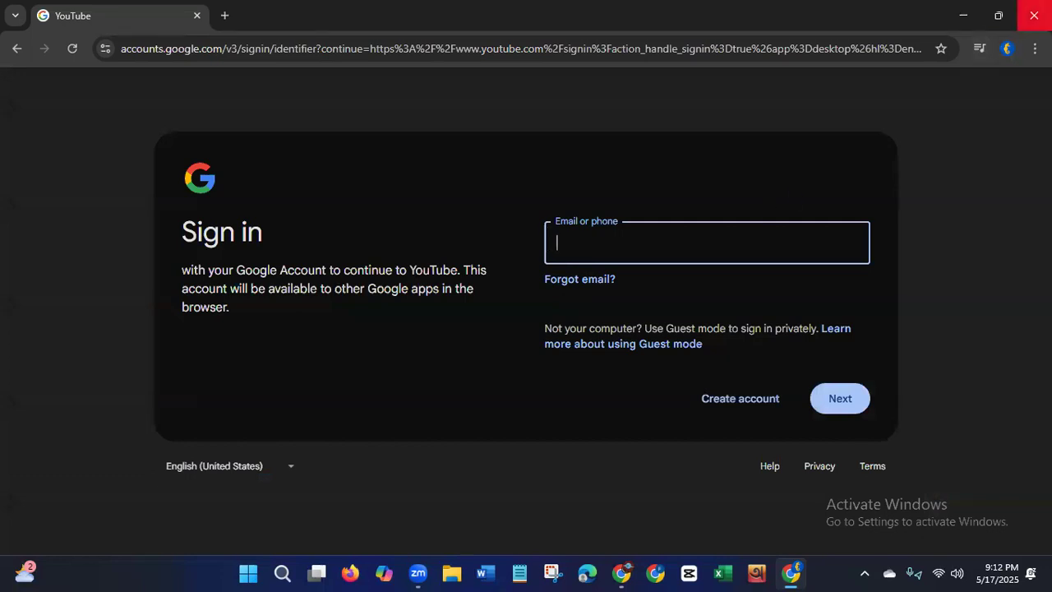
pyautogui.click(1034, 16)
pyautogui.rightClick(470, 215)
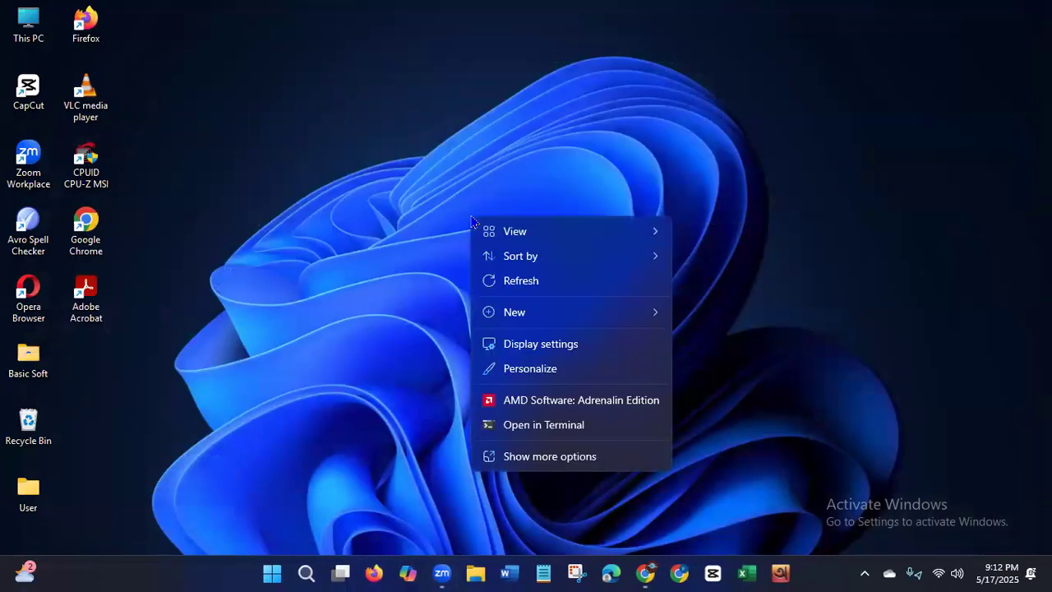
# Step: Refresh the desktop and relaunch Chrome under the 2009 profile in a maximized window, closing the bookmarks list
pyautogui.click(491, 282)
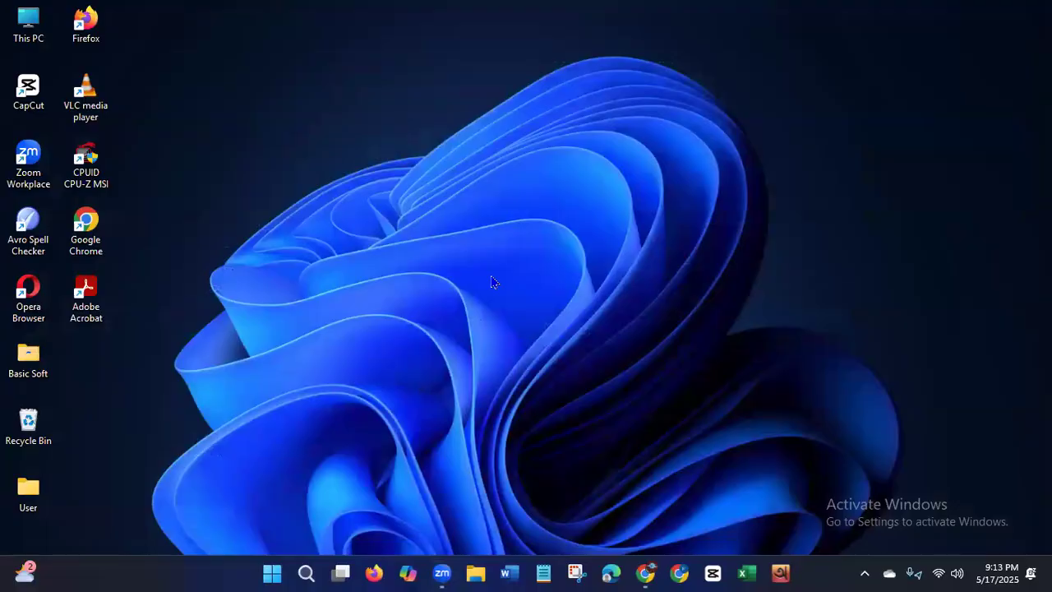
pyautogui.doubleClick(82, 236)
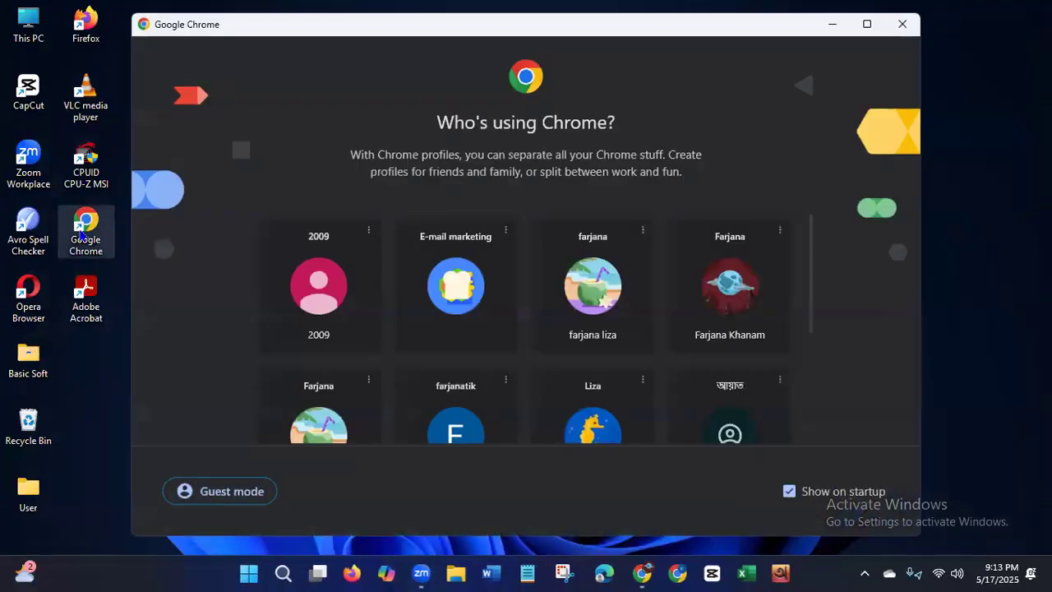
pyautogui.click(313, 318)
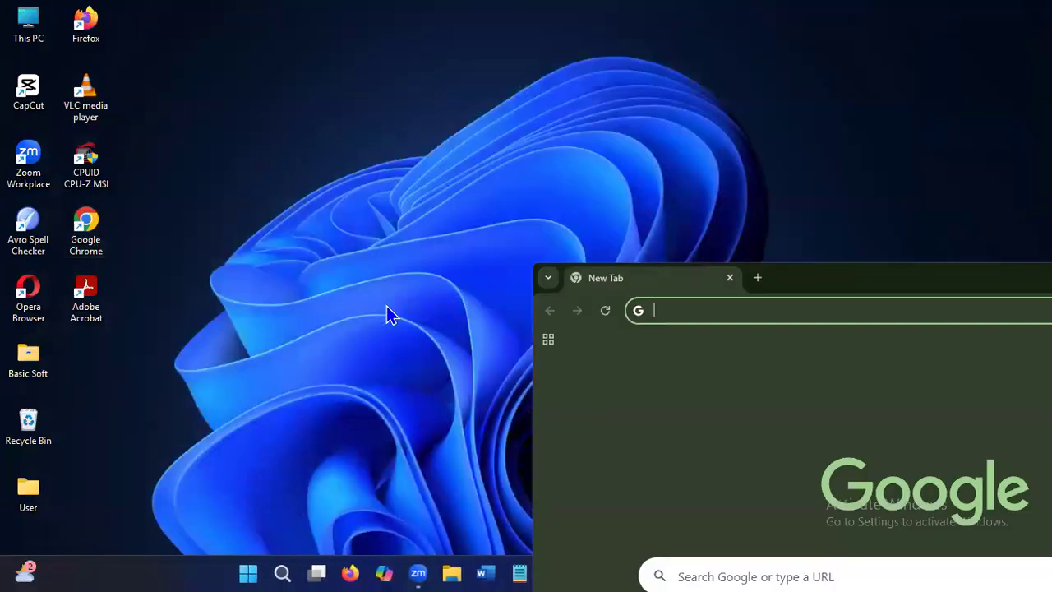
pyautogui.doubleClick(810, 287)
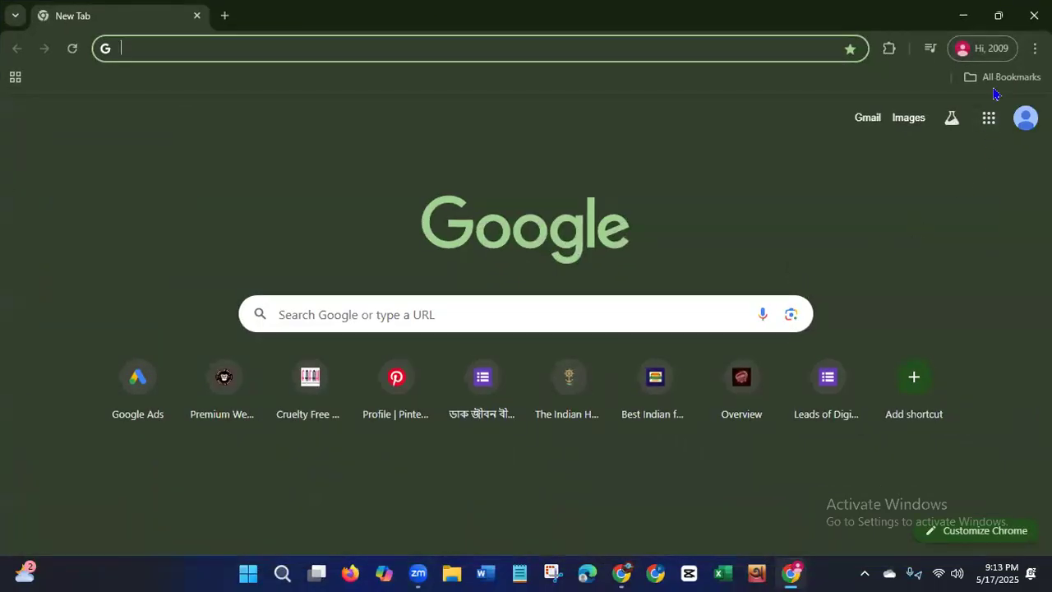
pyautogui.click(996, 77)
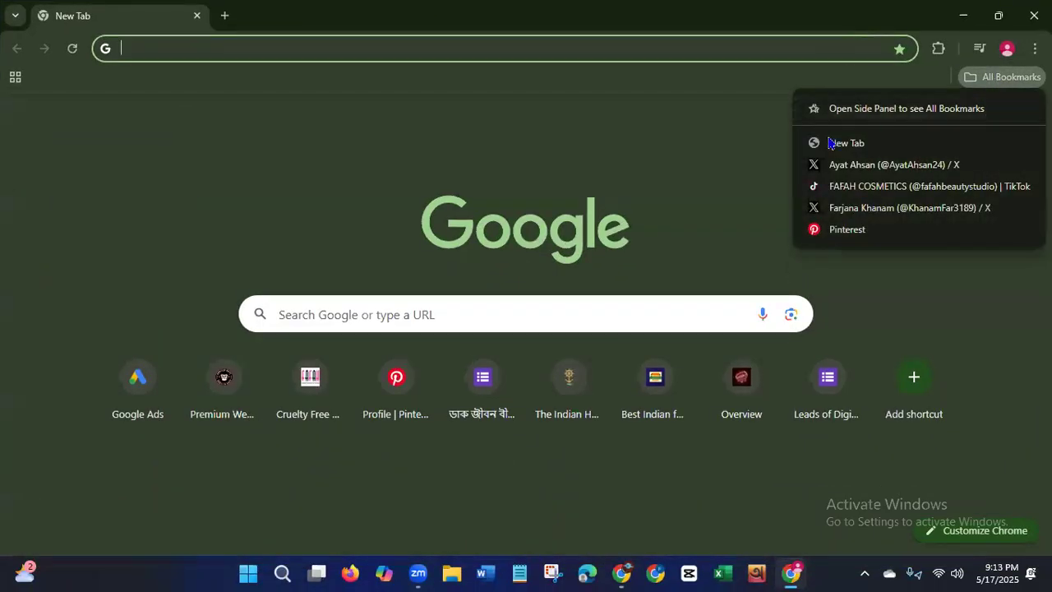
pyautogui.click(603, 162)
# Step: Load youtube.com from the address bar
pyautogui.click(203, 51)
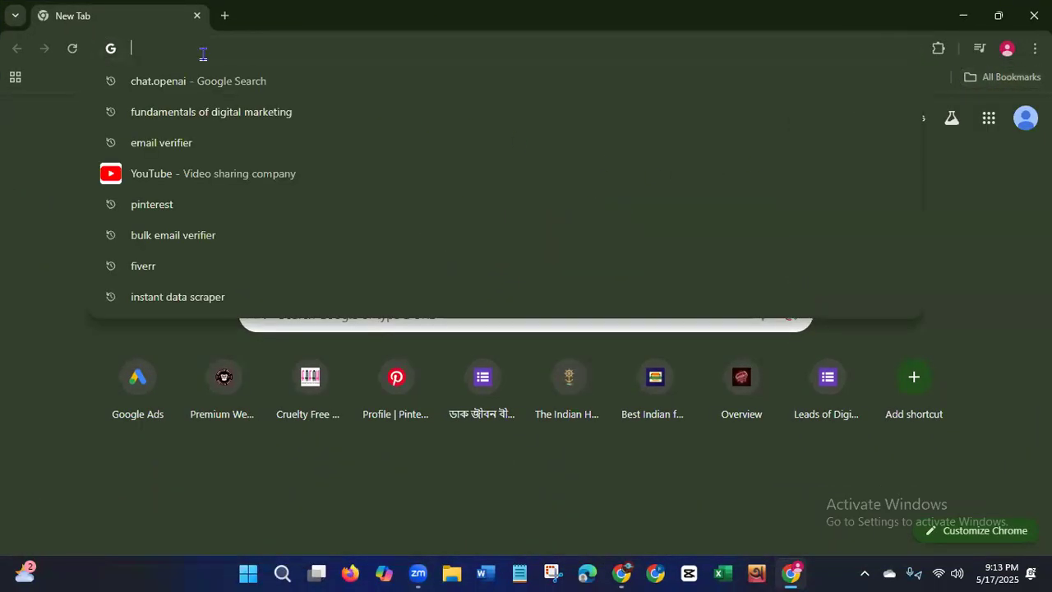
pyautogui.write('youtube')
pyautogui.press('Return')
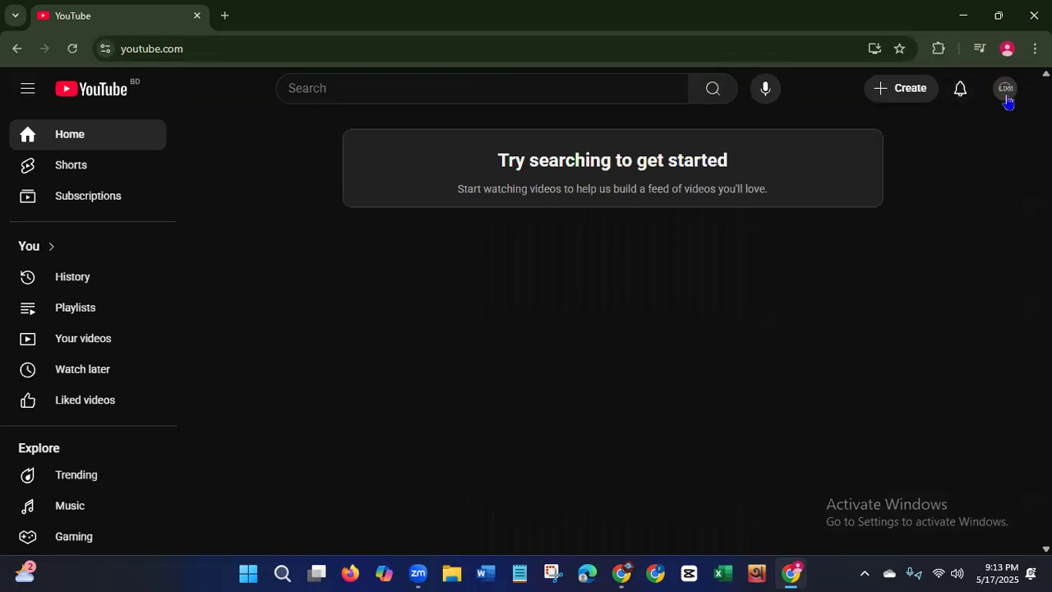
# Step: Start adding another Google account through Switch account, then close the Chrome window
pyautogui.click(1006, 97)
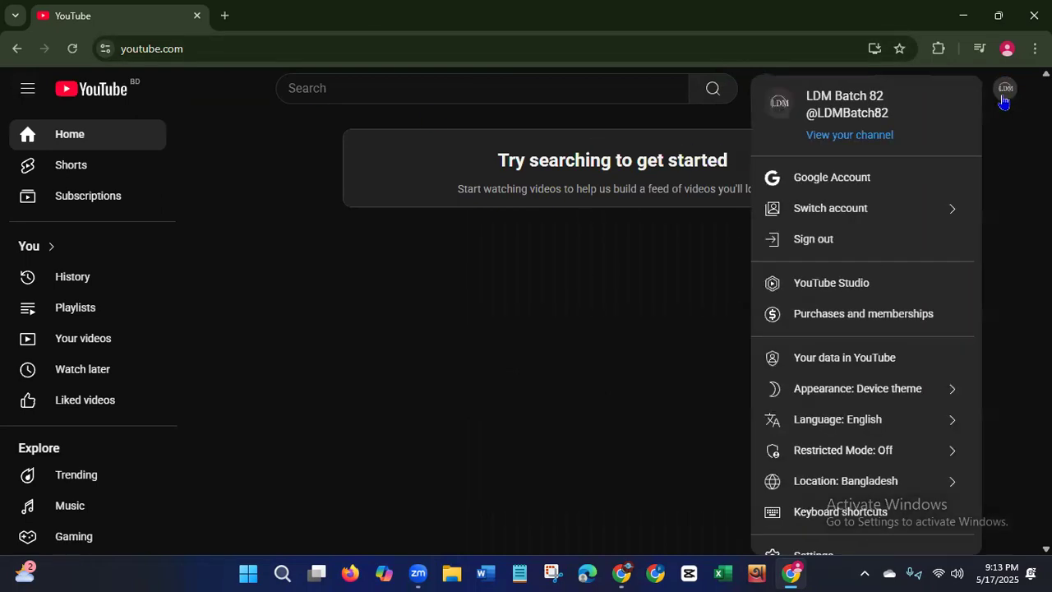
pyautogui.click(861, 216)
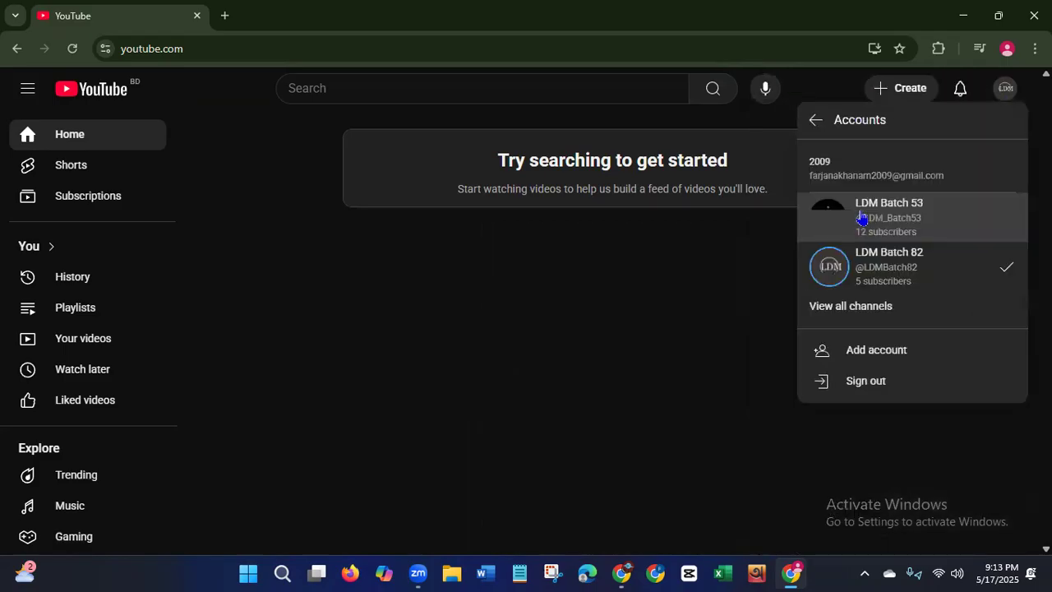
pyautogui.click(878, 350)
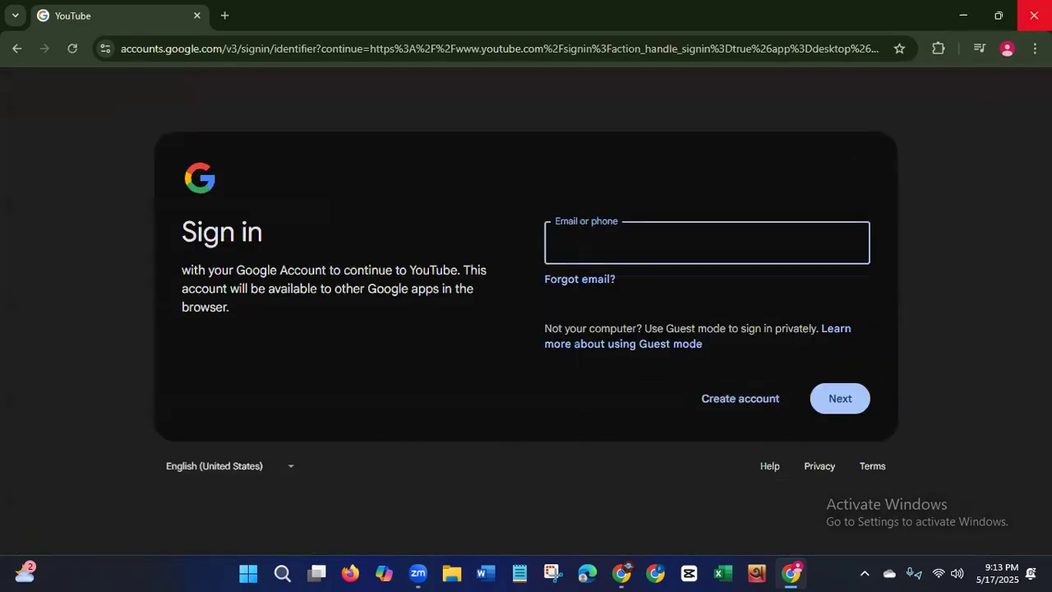
pyautogui.click(1034, 14)
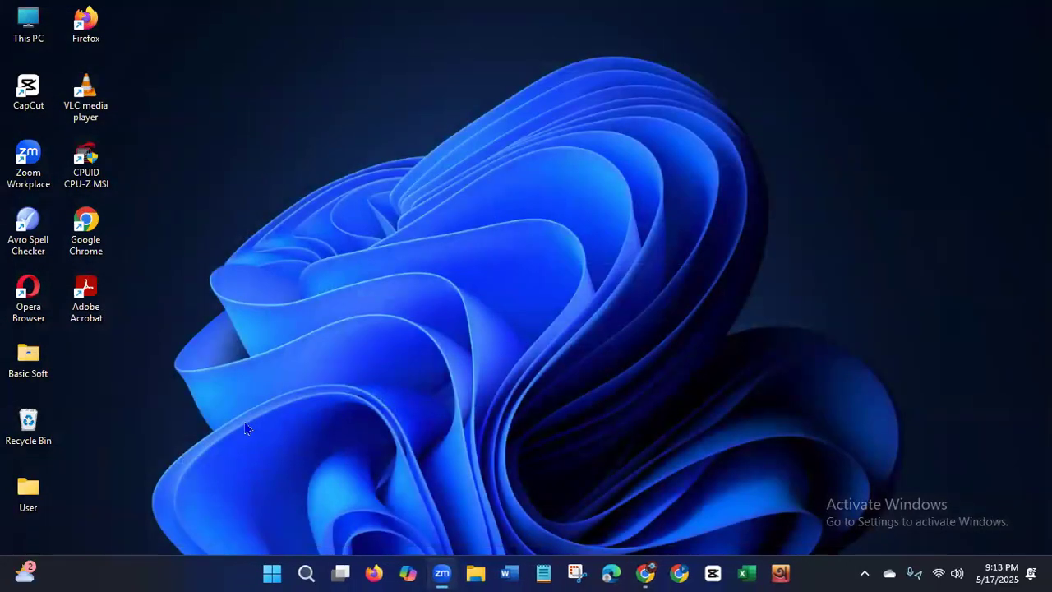
pyautogui.doubleClick(87, 248)
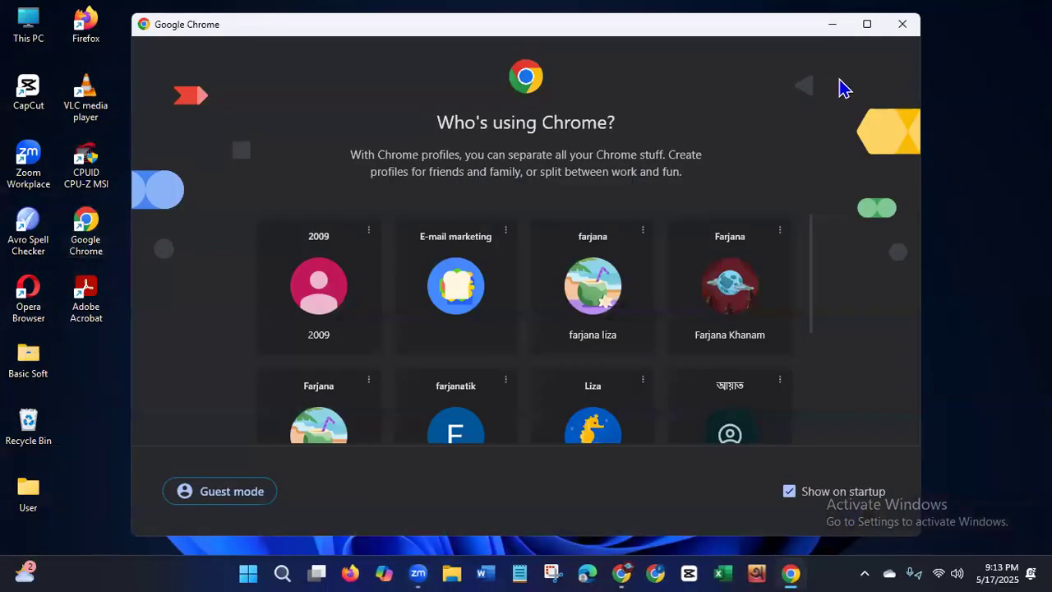
pyautogui.click(902, 25)
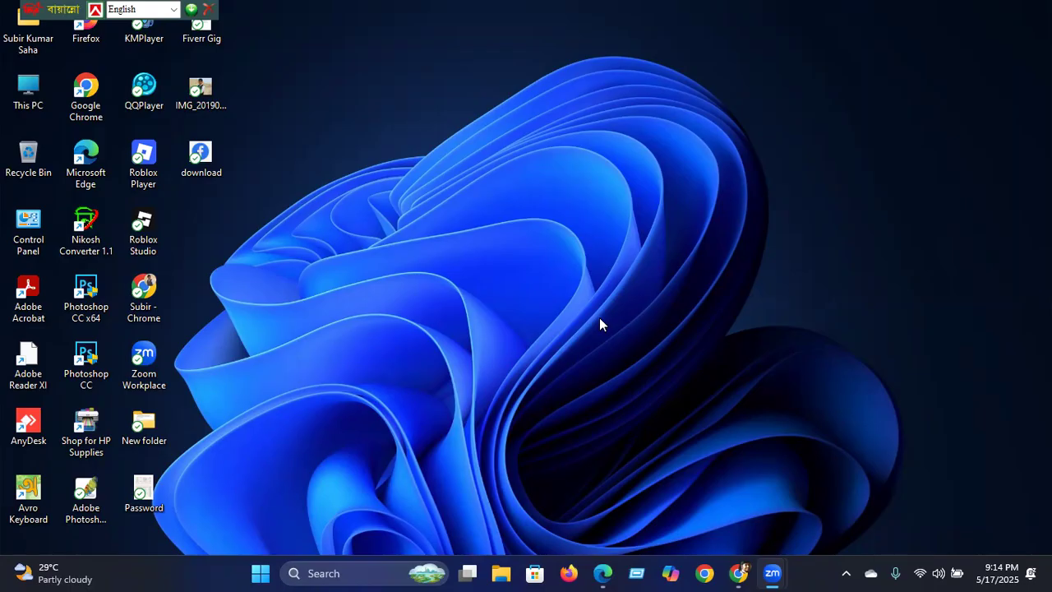
pyautogui.doubleClick(85, 97)
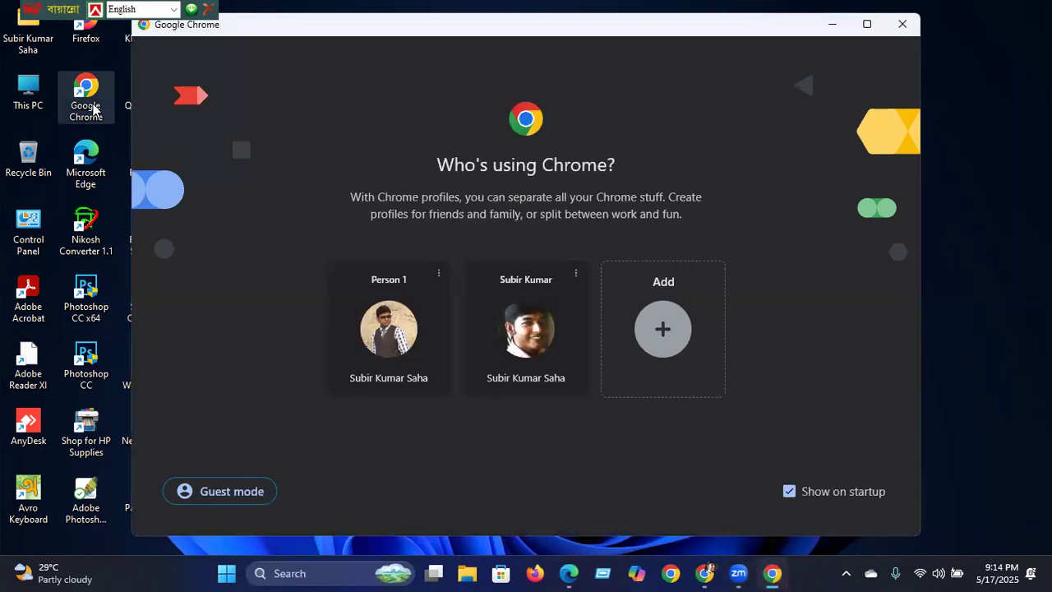
# Step: Launch Chrome under the user's own profile, cancel the Open Zoom Meetings prompt, and add a new tab
pyautogui.click(517, 351)
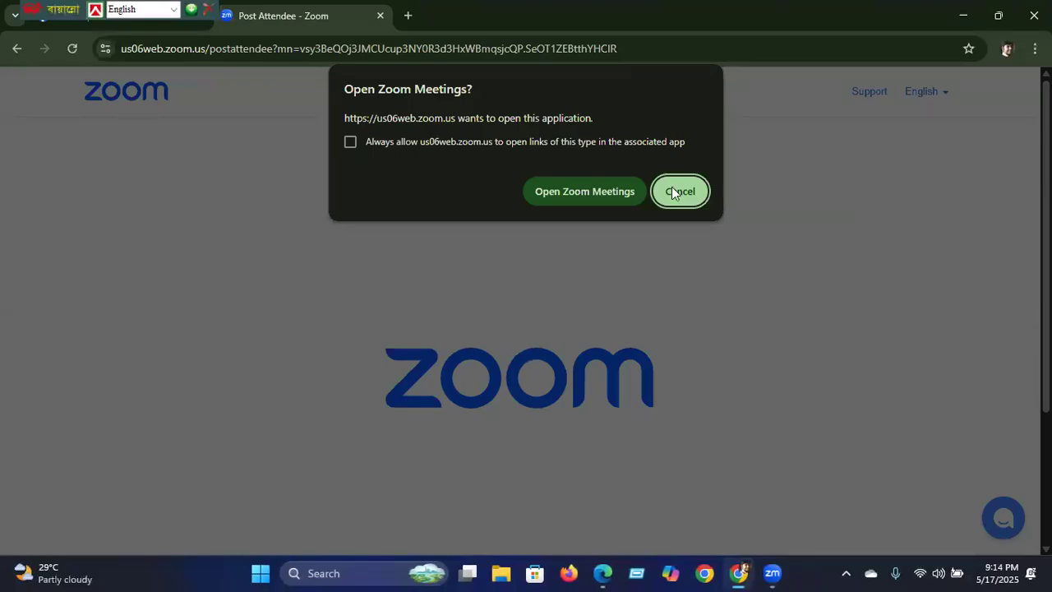
pyautogui.click(699, 194)
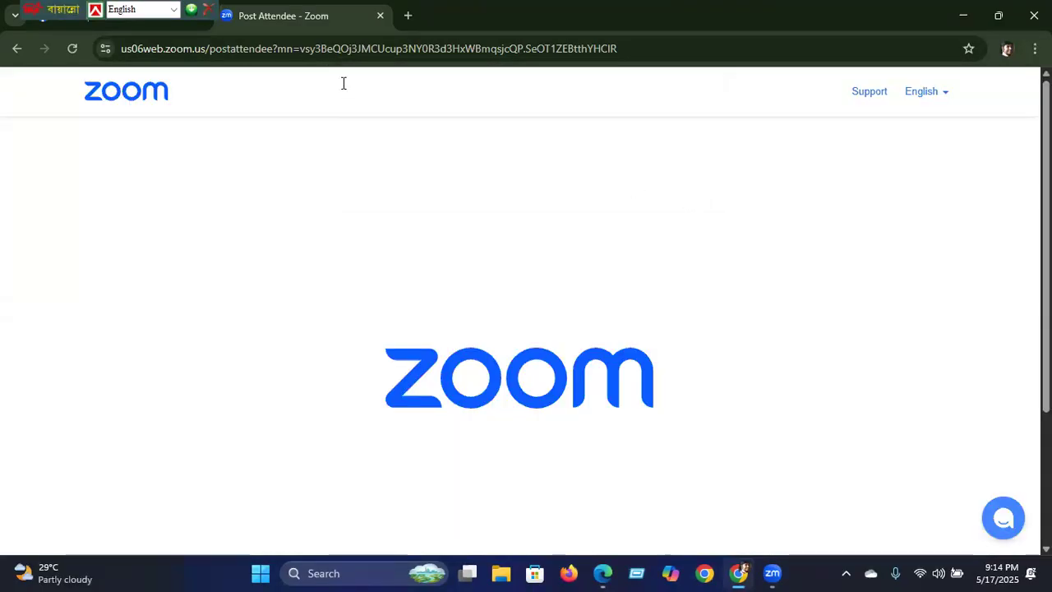
pyautogui.click(406, 16)
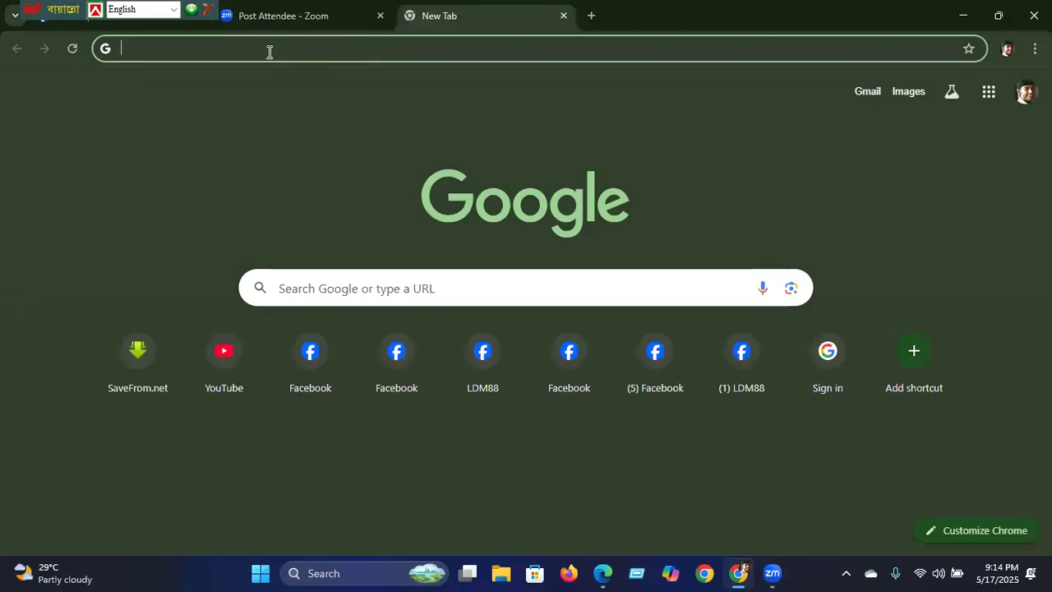
pyautogui.write('youtube.')
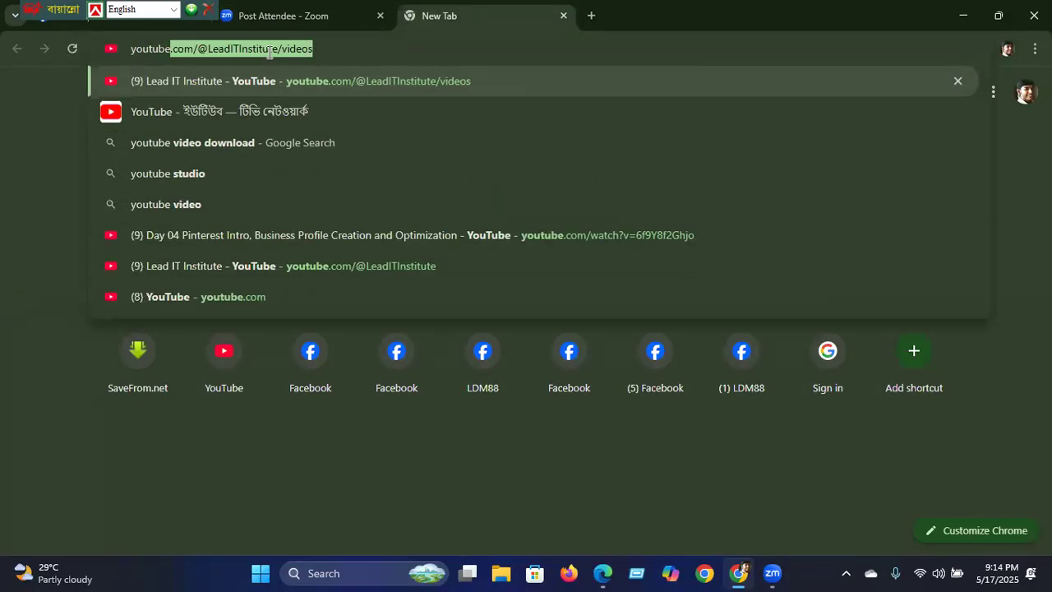
pyautogui.press('Return')
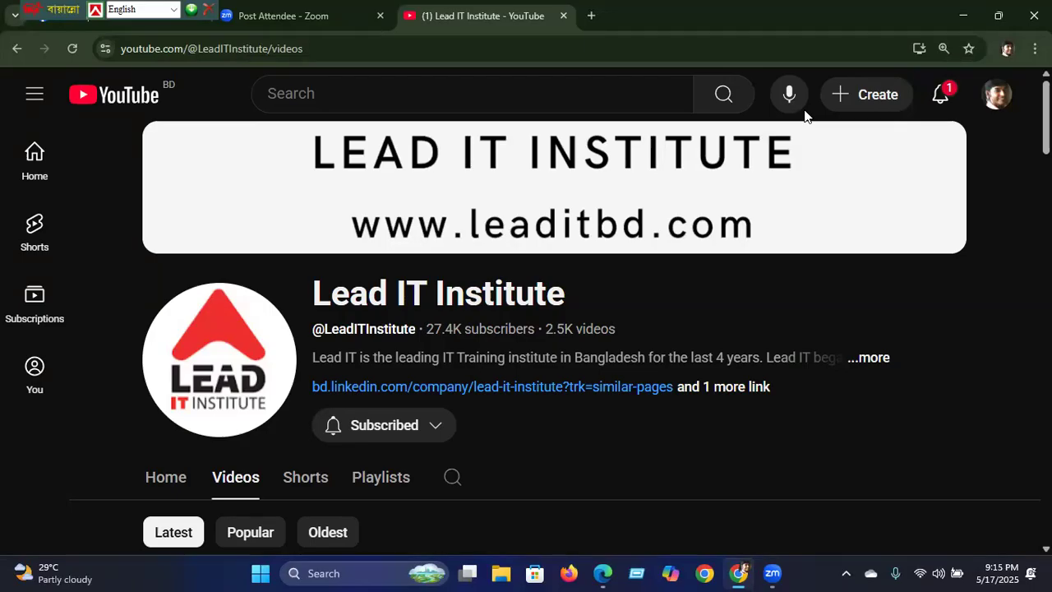
# Step: Reach the All channels page through the avatar's Switch account and View all channels options
pyautogui.click(998, 101)
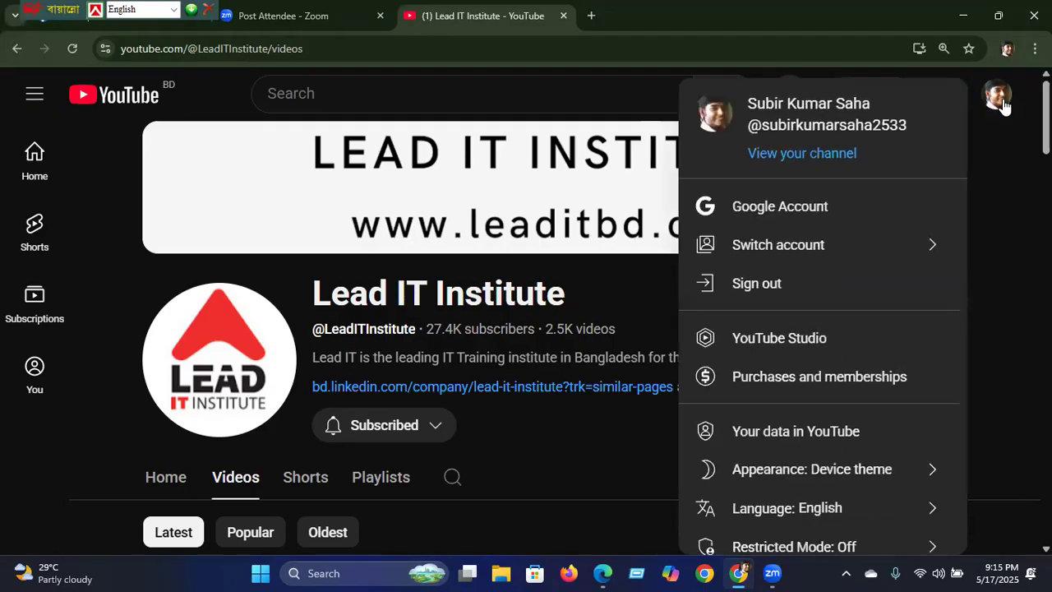
pyautogui.click(802, 245)
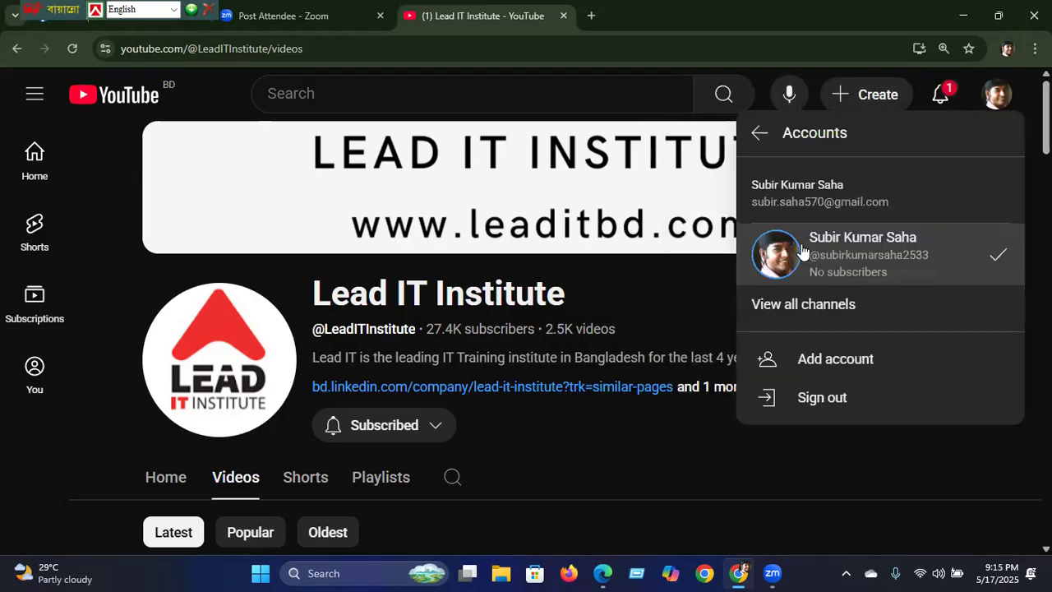
pyautogui.click(797, 306)
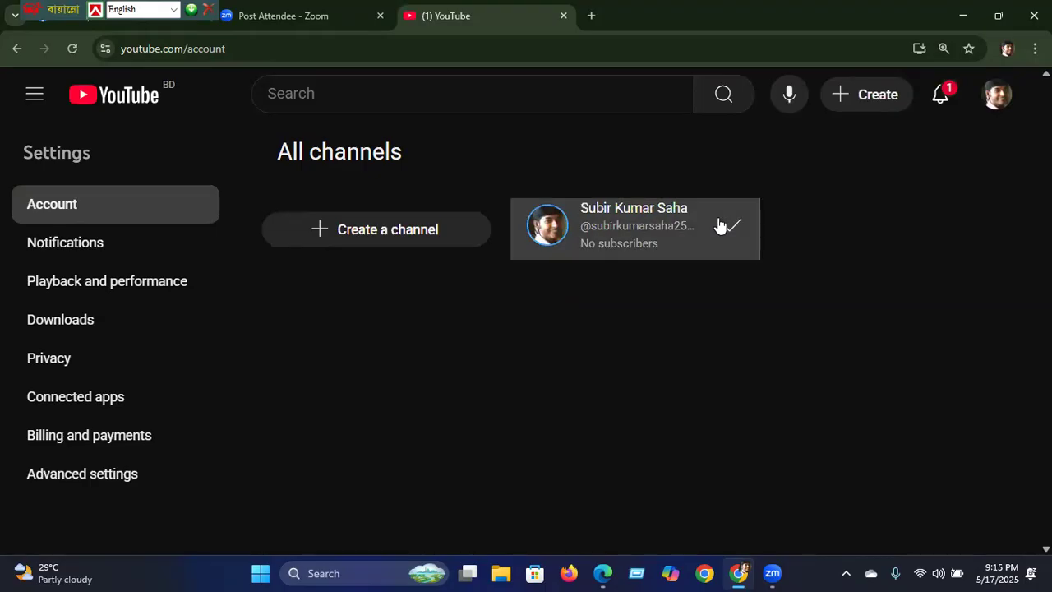
# Step: Start a new channel with Create a channel and type 'Subi'r' into the Name field
pyautogui.click(359, 234)
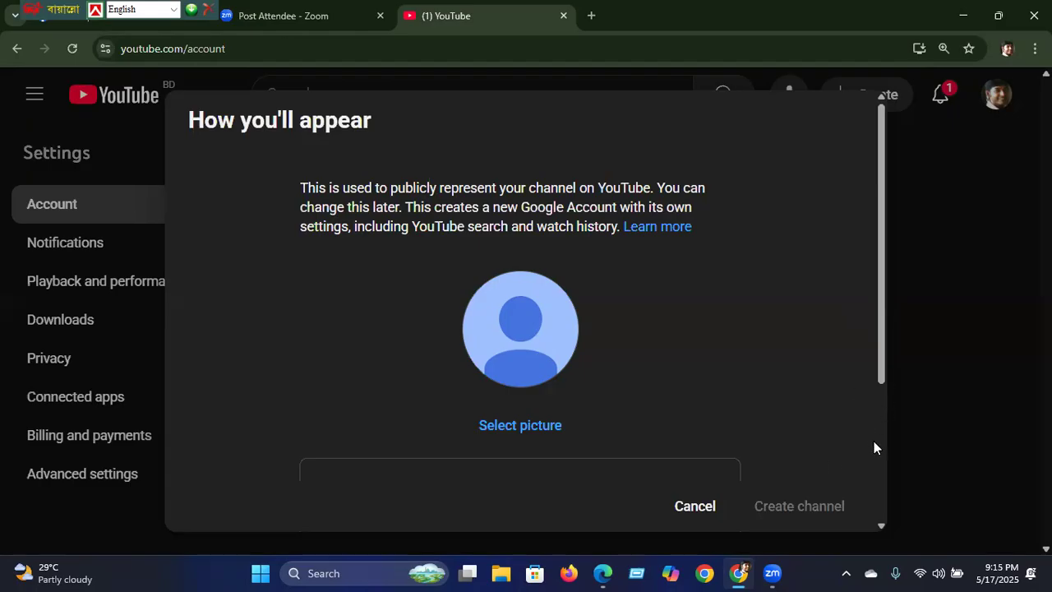
pyautogui.scroll(-3, 874, 447)
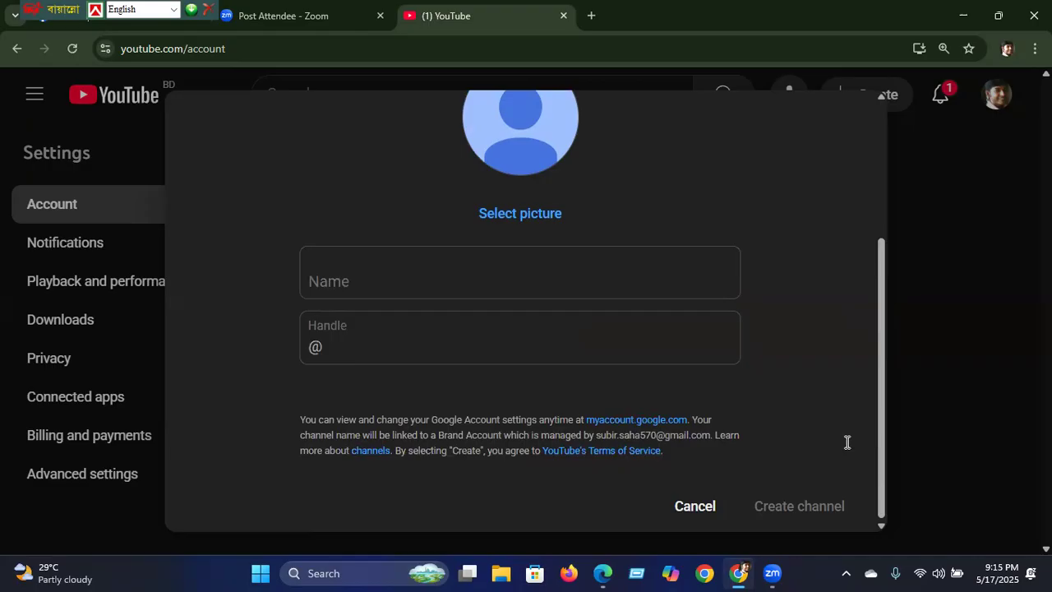
pyautogui.click(392, 277)
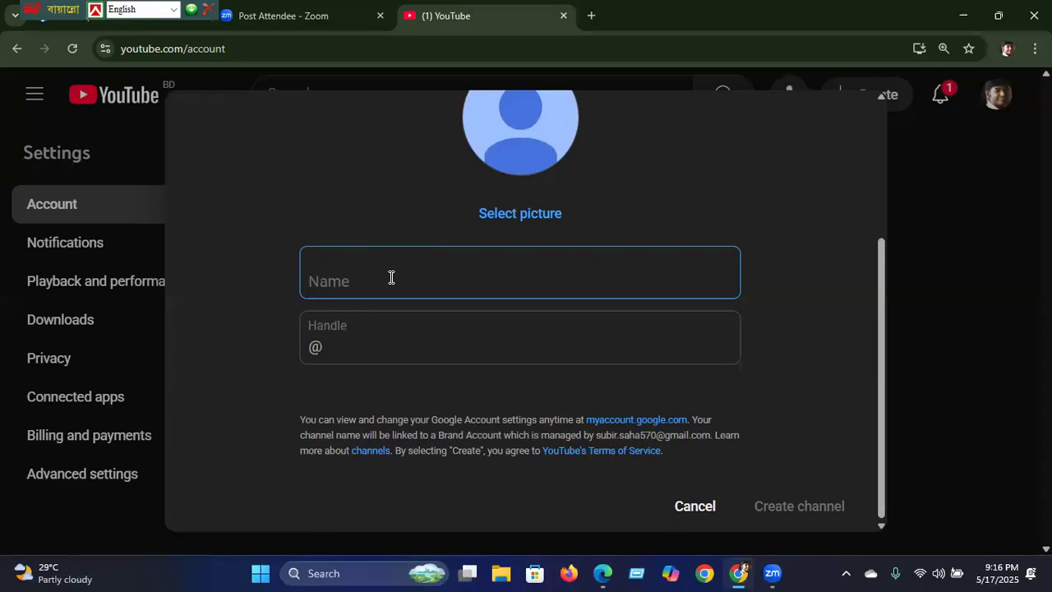
pyautogui.write('Subi')
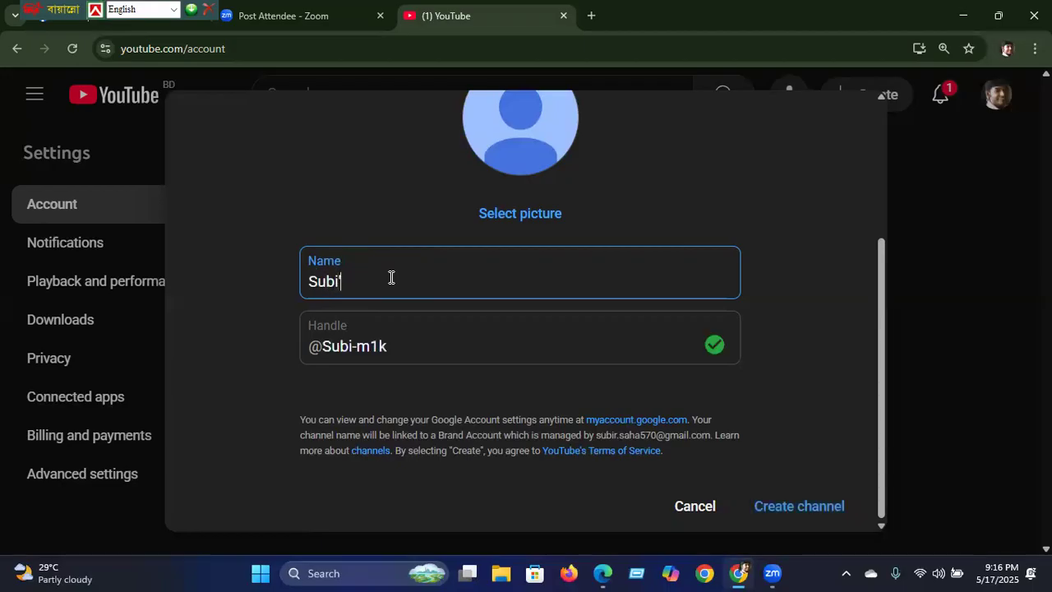
pyautogui.write("'r")
# Step: Correct the name to Subir's TechWorld, create the channel, and check the notifications
pyautogui.press('Left')
pyautogui.press('BackSpace')
pyautogui.press('Right')
pyautogui.write("'s ")
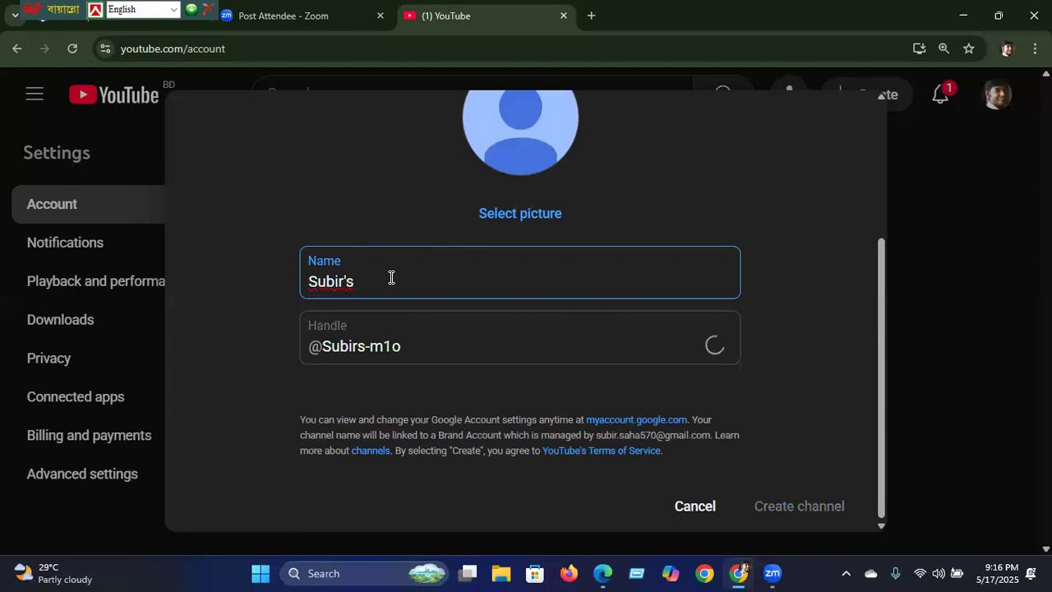
pyautogui.write('Tec')
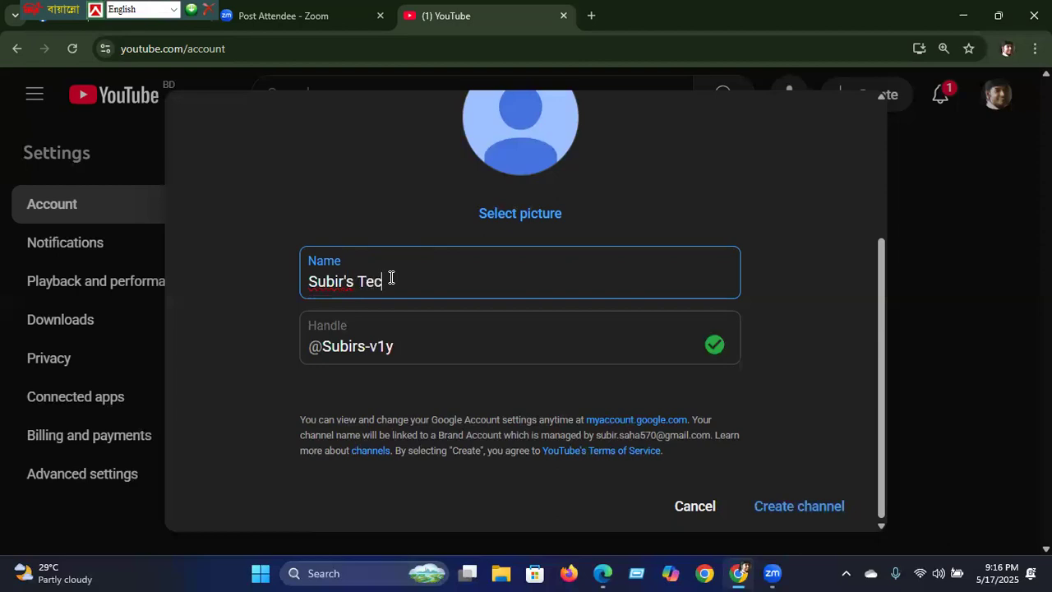
pyautogui.write('hWor')
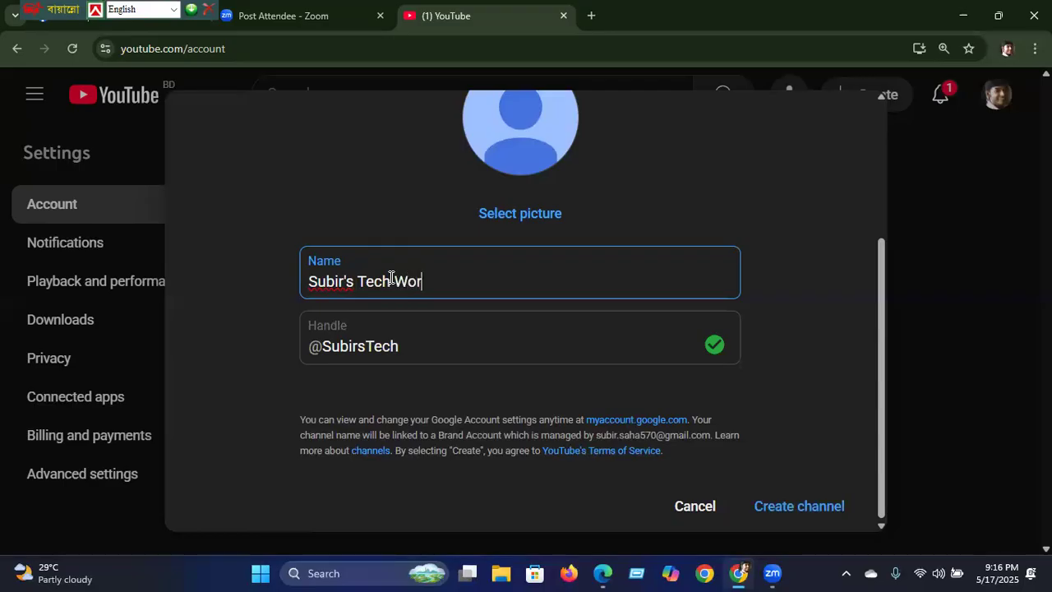
pyautogui.write('ld')
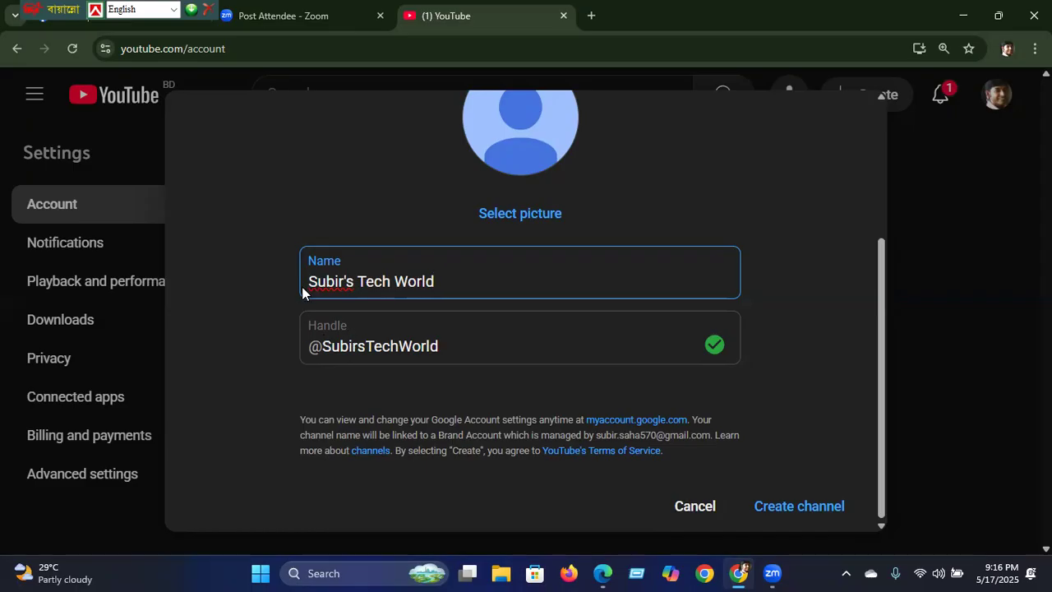
pyautogui.click(785, 507)
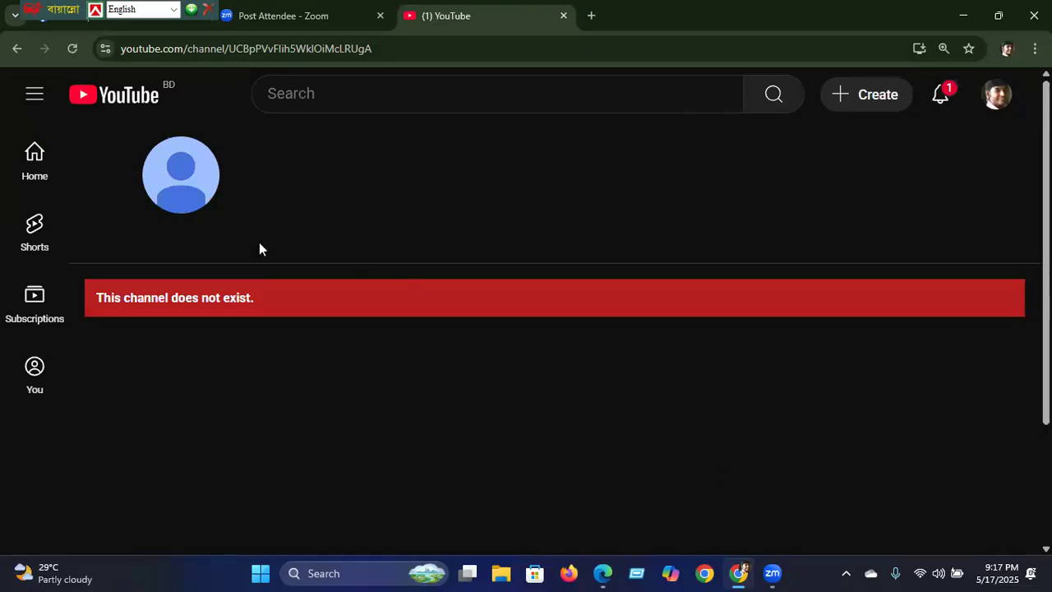
pyautogui.click(940, 96)
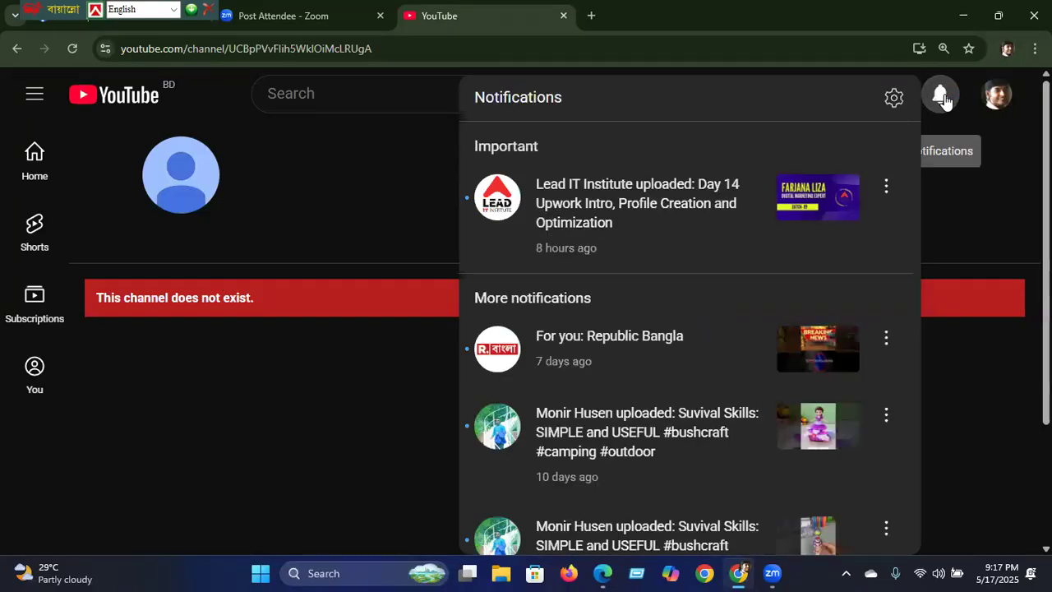
# Step: Close notifications and switch the active account to the Tech World channel
pyautogui.click(334, 196)
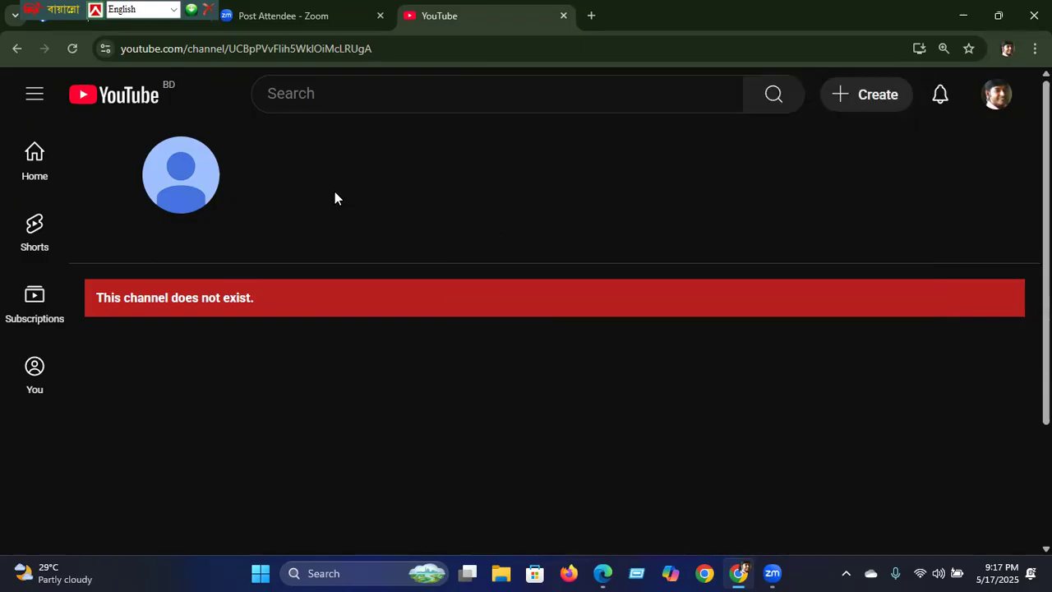
pyautogui.click(1000, 103)
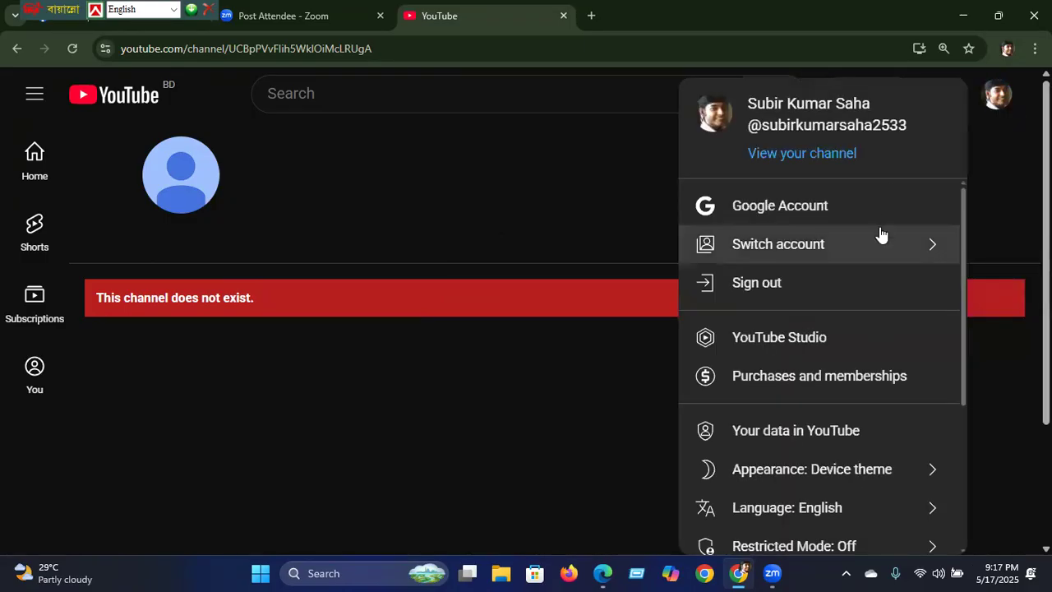
pyautogui.click(814, 249)
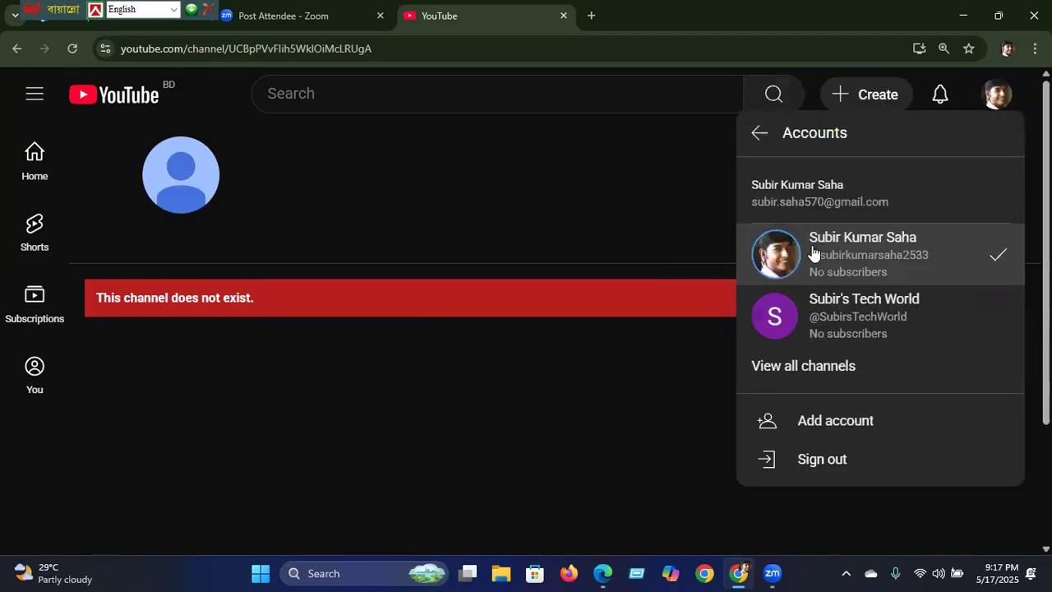
pyautogui.click(821, 315)
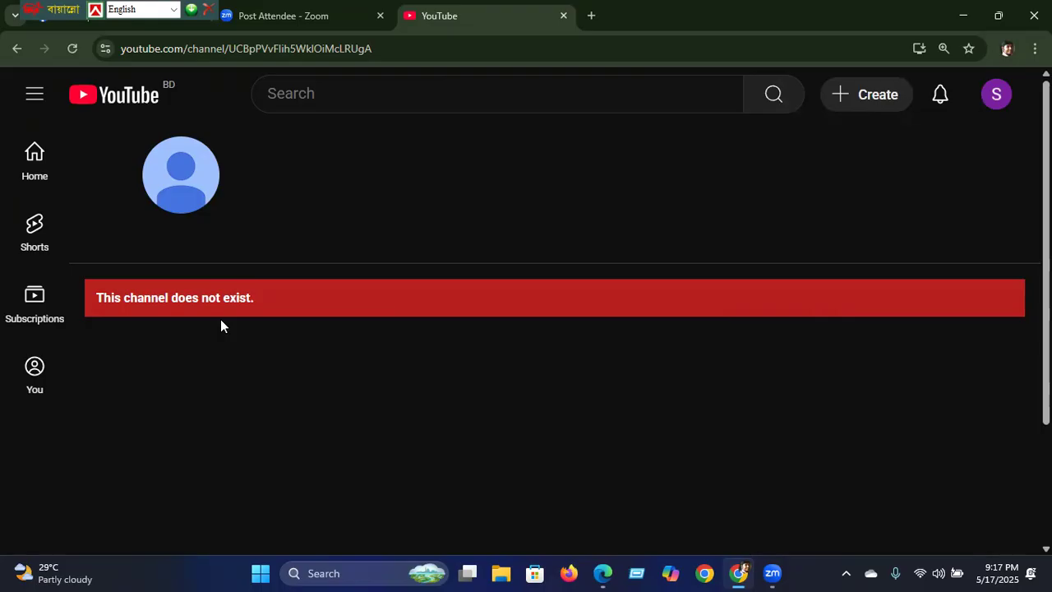
# Step: Toggle the navigation guide, zoom the page out to 110%, and reopen the account menu
pyautogui.click(31, 99)
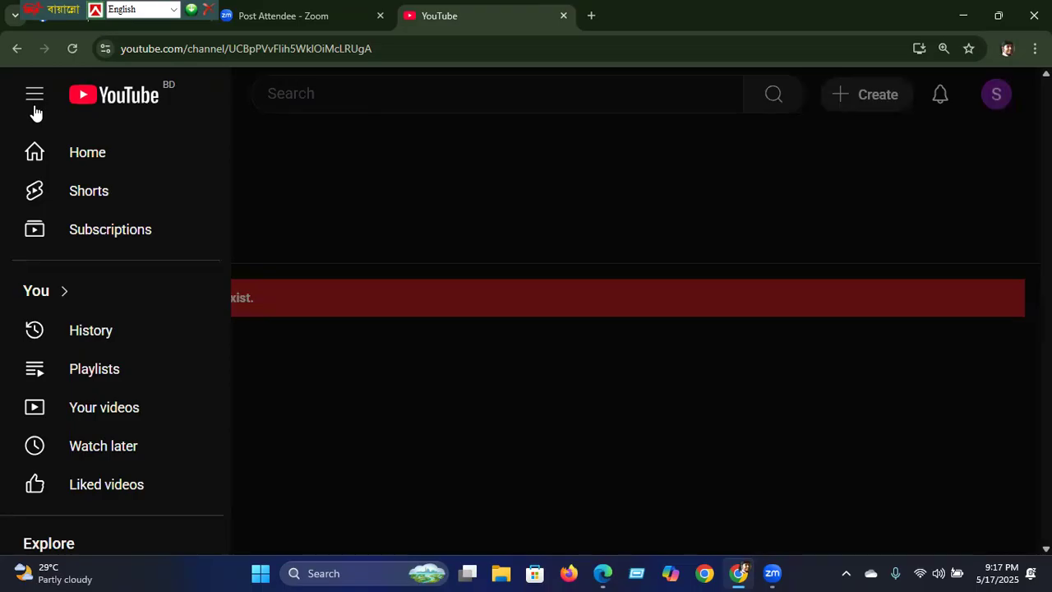
pyautogui.click(32, 97)
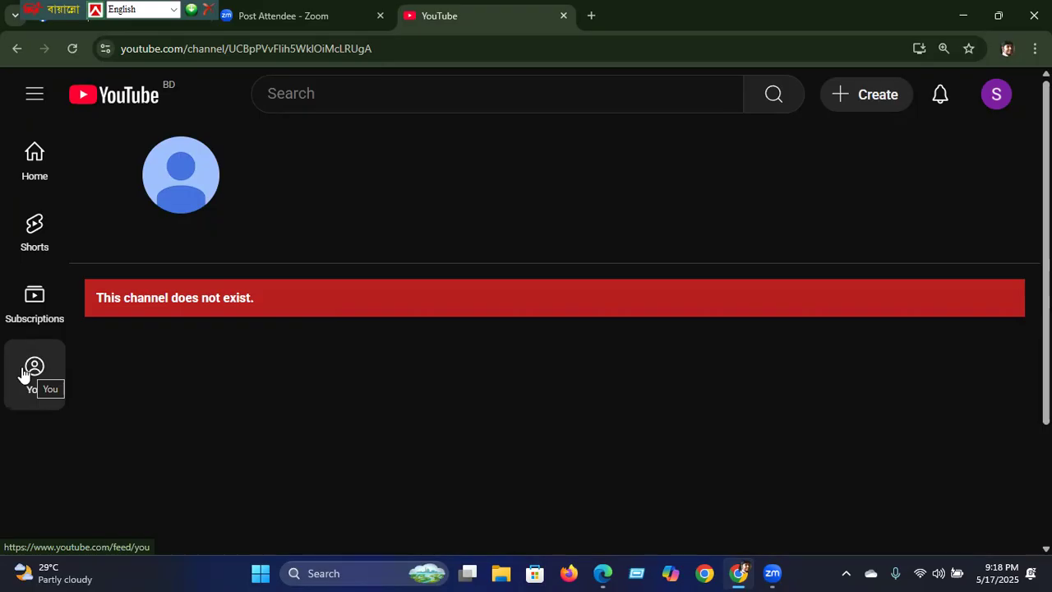
pyautogui.hotkey('ctrl', '-')
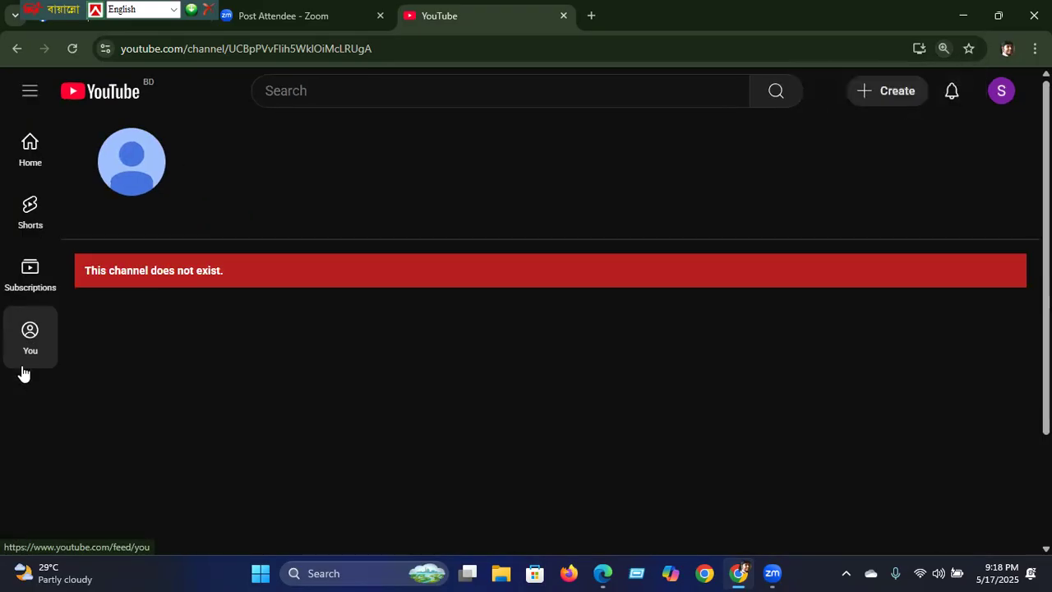
pyautogui.click(1000, 92)
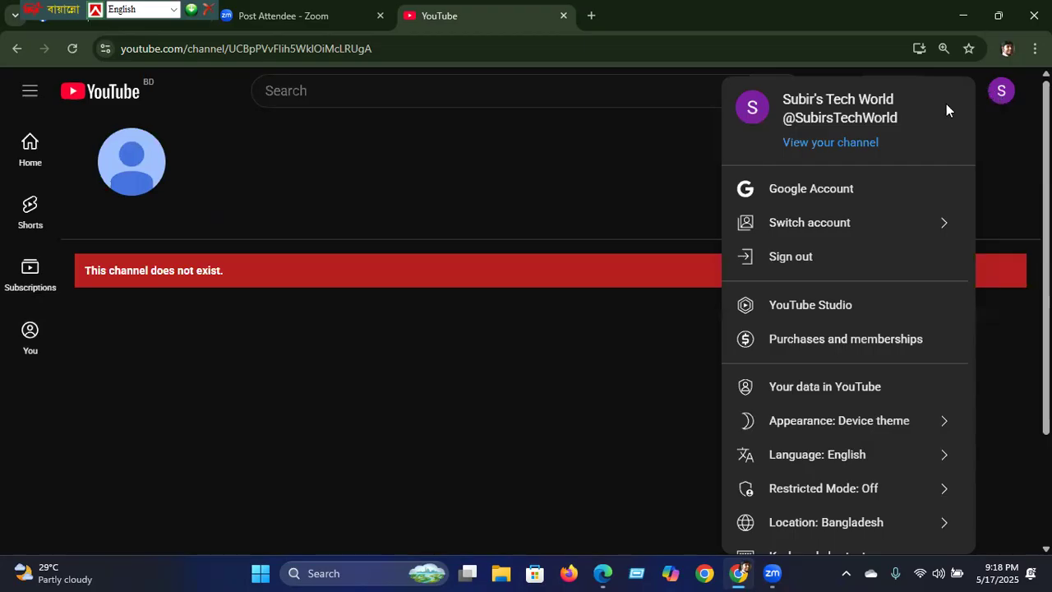
# Step: Go to the Tech World channel page, open Customize channel in Studio, and dismiss the welcome message
pyautogui.click(842, 144)
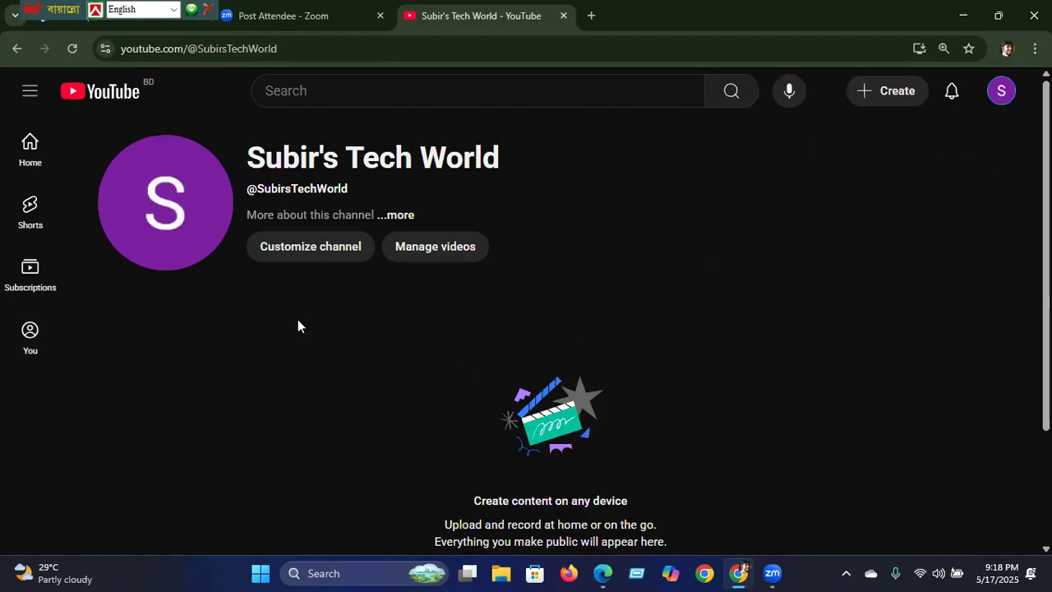
pyautogui.click(308, 250)
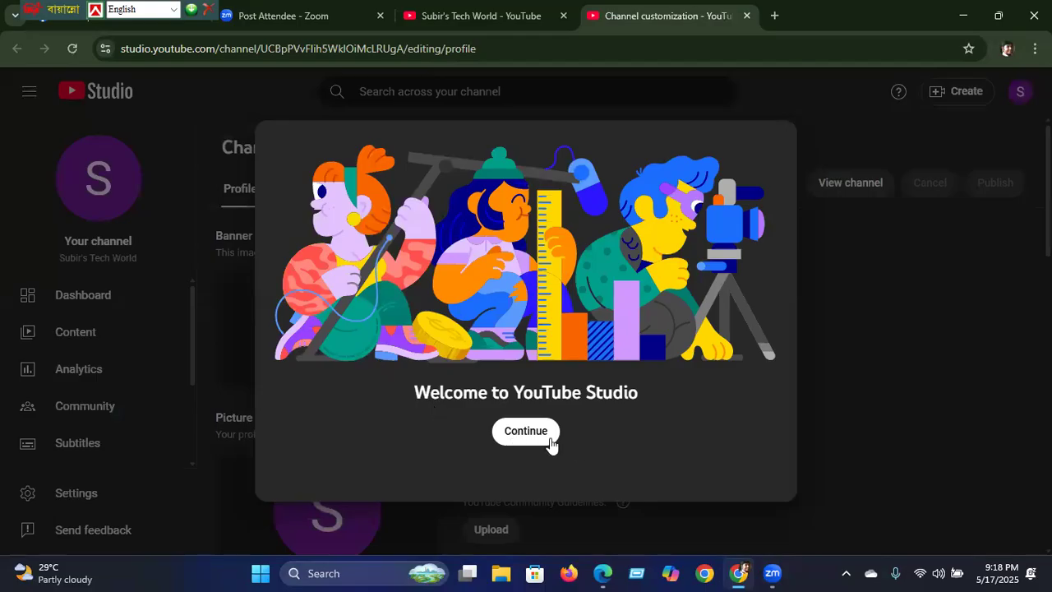
pyautogui.click(524, 431)
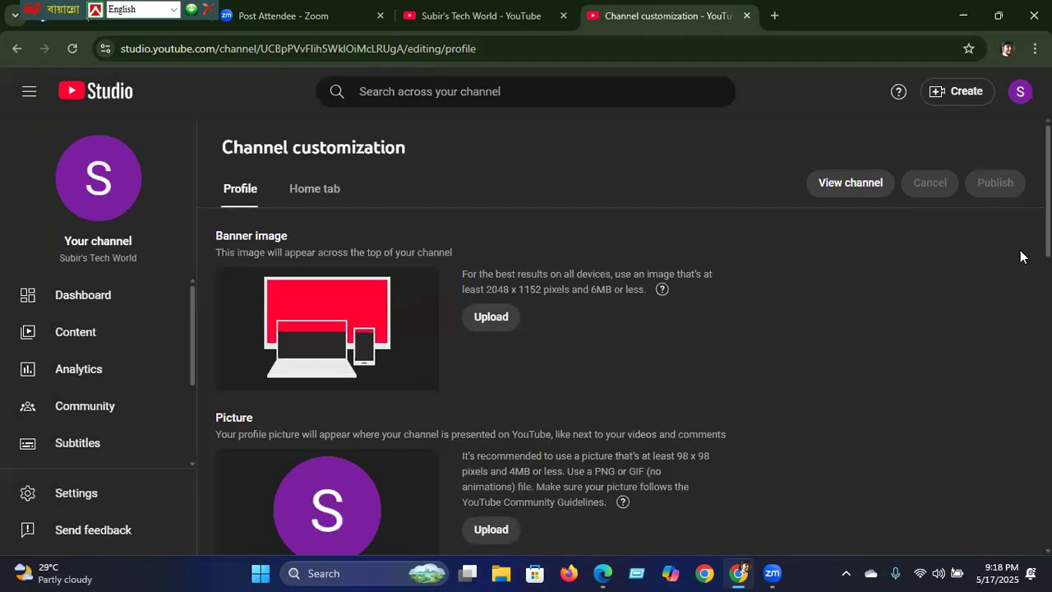
# Step: Check the 2048 x 1152 banner size at 90% zoom, then open a new Chrome window as Person 1
pyautogui.scroll(-2, 625, 336)
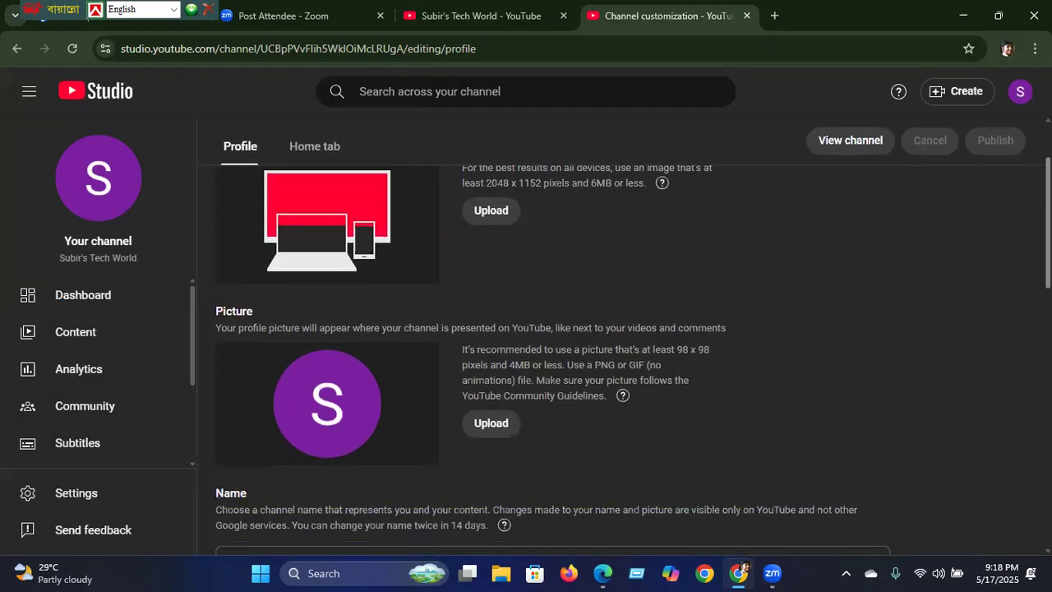
pyautogui.scroll(1, 633, 360)
pyautogui.scroll(1, 537, 360)
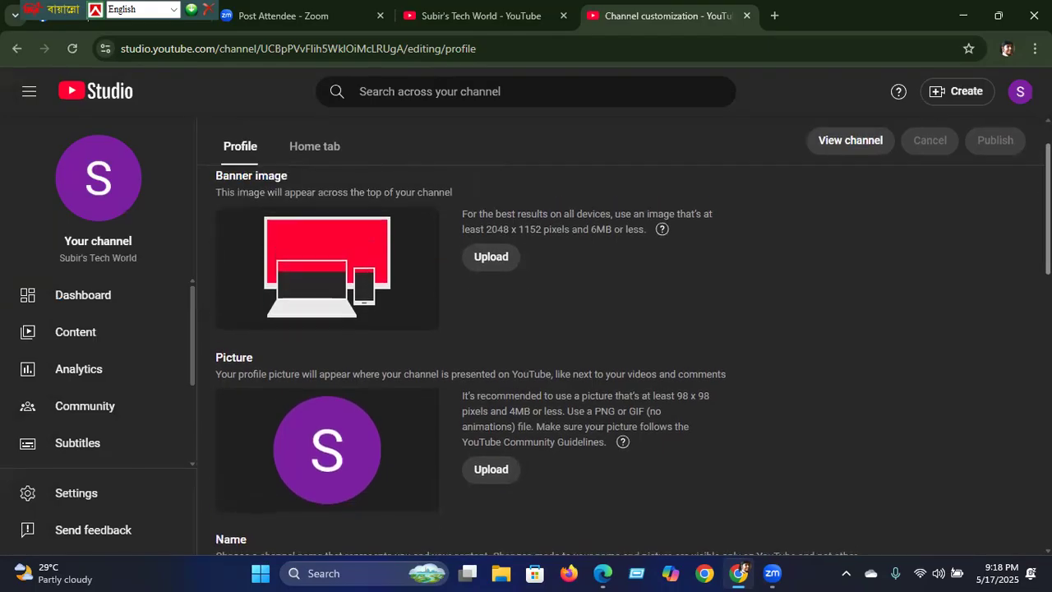
pyautogui.hotkey('ctrl', '-')
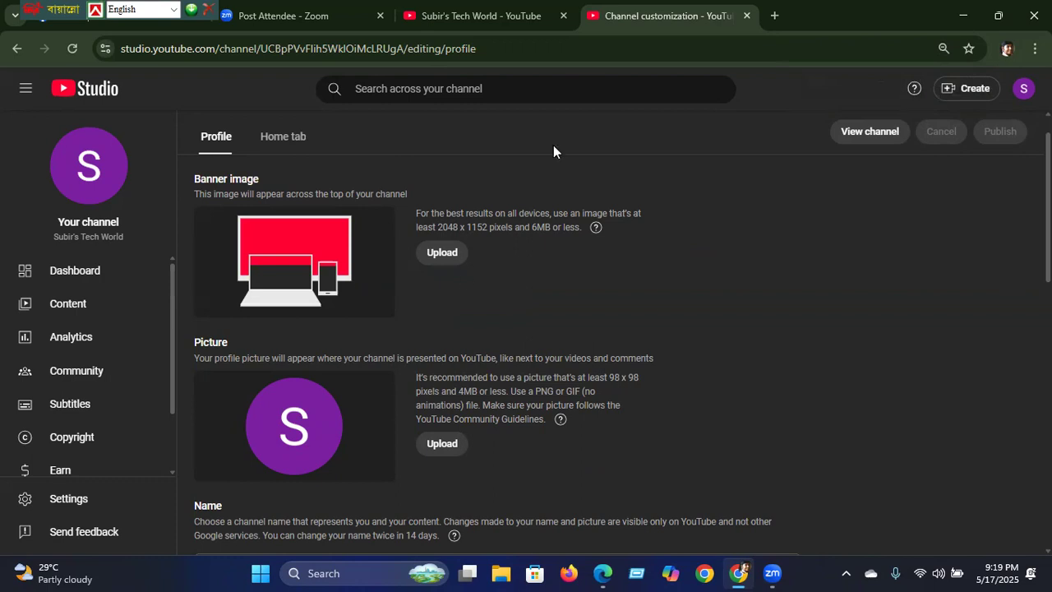
pyautogui.click(704, 575)
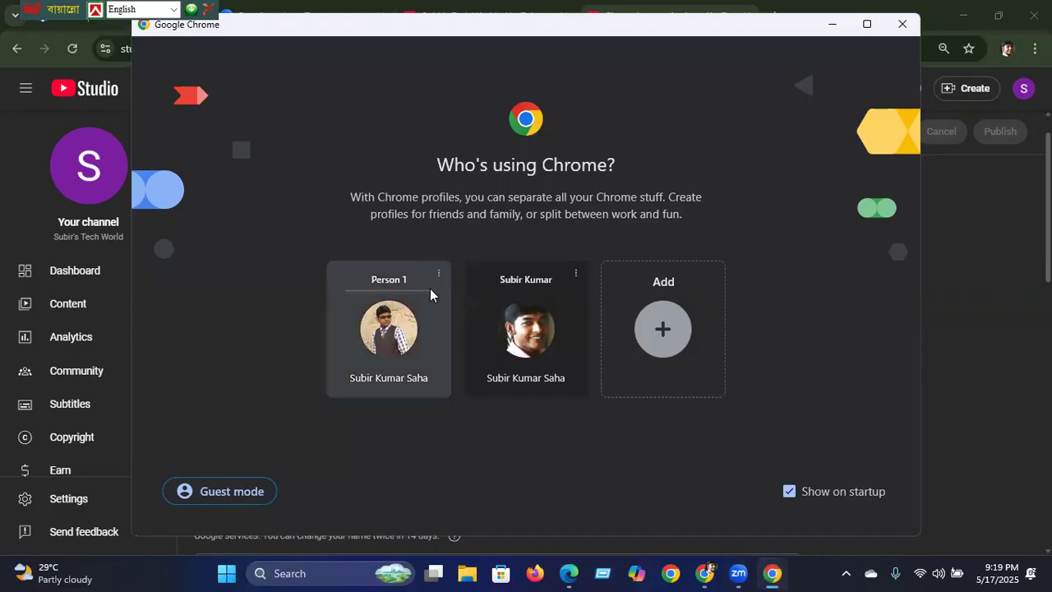
pyautogui.click(411, 320)
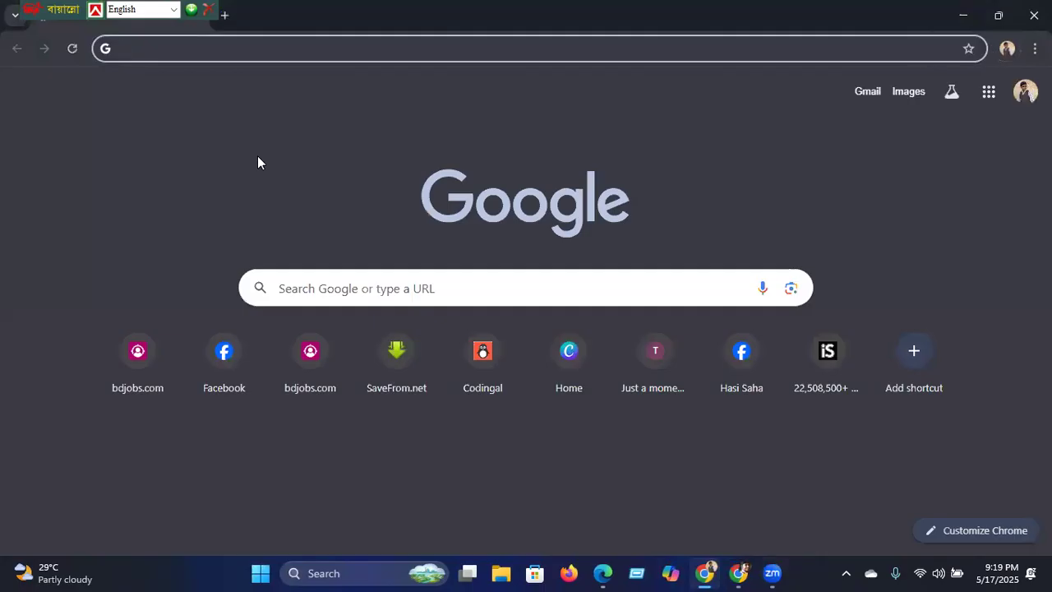
# Step: Search Google for 'canva' and open the Canva: Visual Suite for Everyone site
pyautogui.click(367, 286)
pyautogui.write('canv')
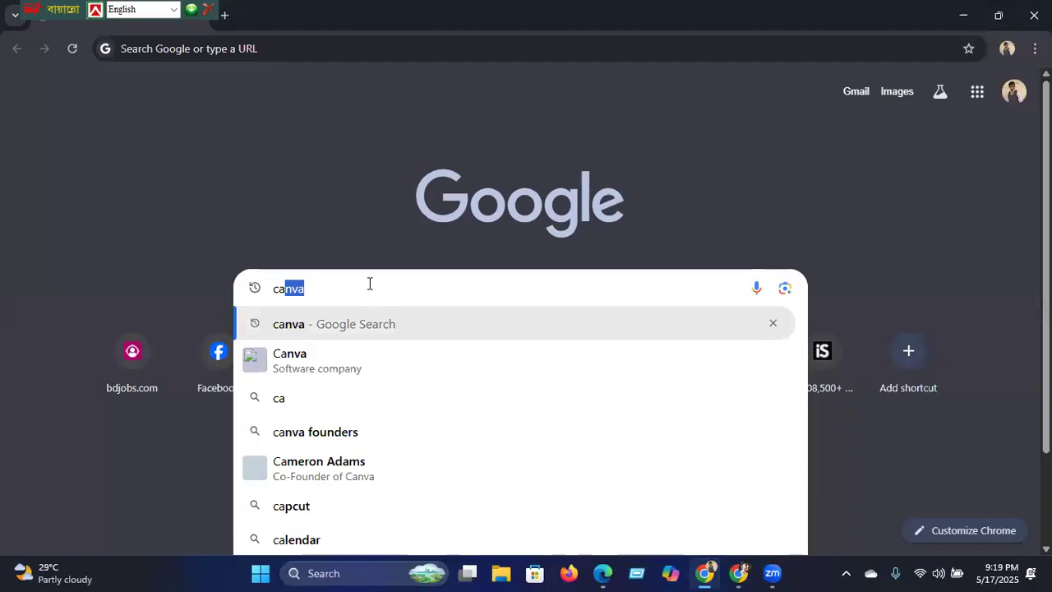
pyautogui.click(328, 323)
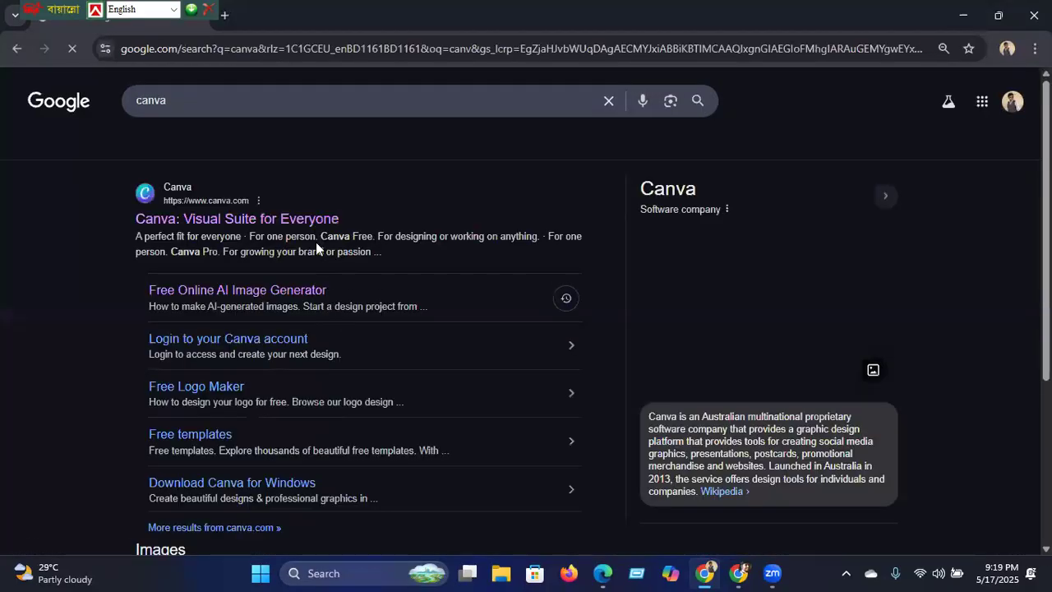
pyautogui.click(310, 222)
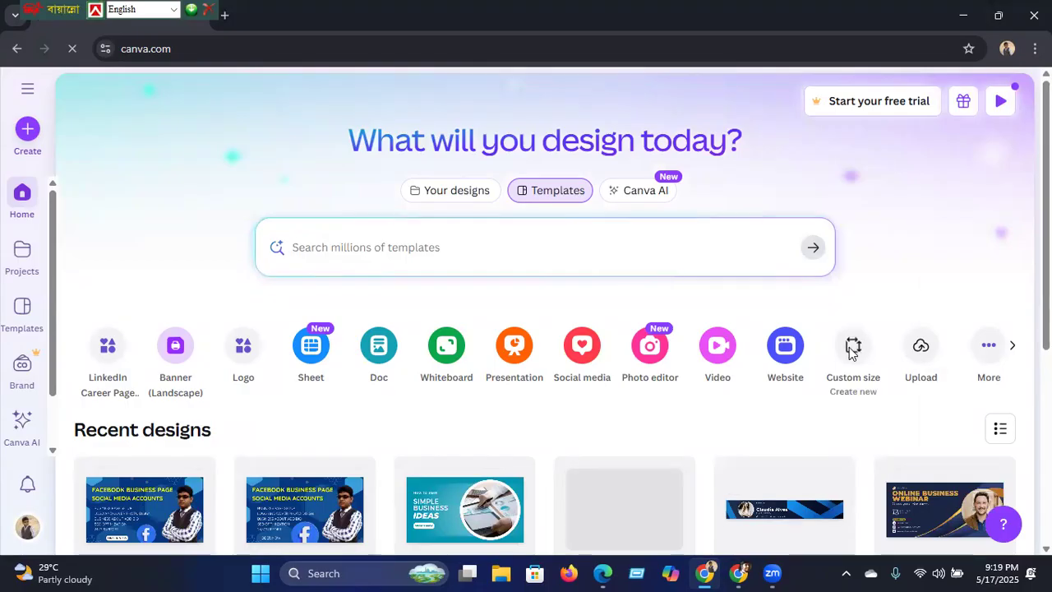
# Step: Make a custom-size design with width 2048 px and height 1152 px
pyautogui.click(852, 349)
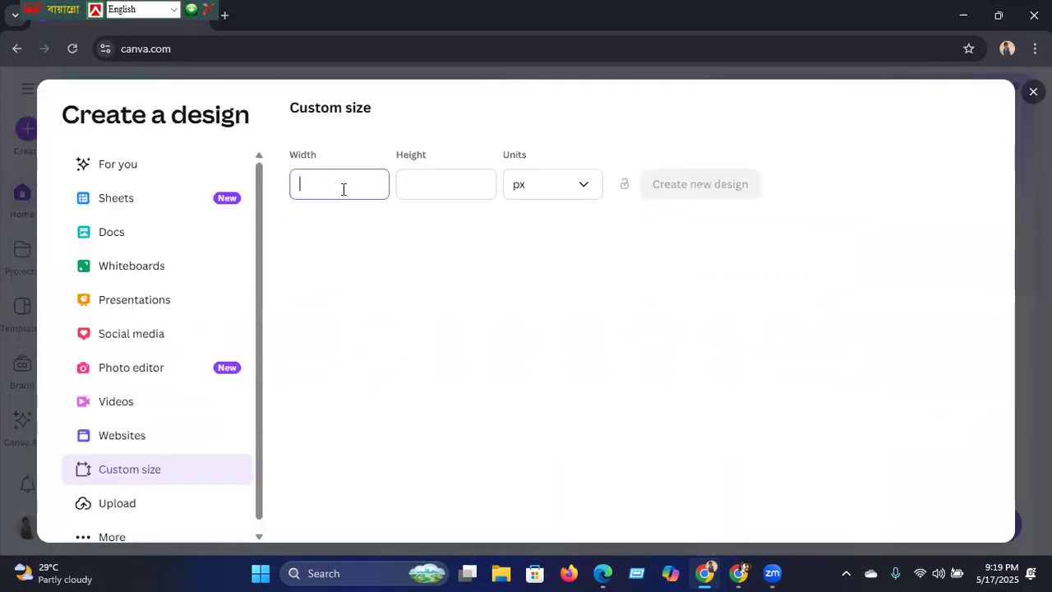
pyautogui.write('2048')
pyautogui.click(460, 187)
pyautogui.write('1152')
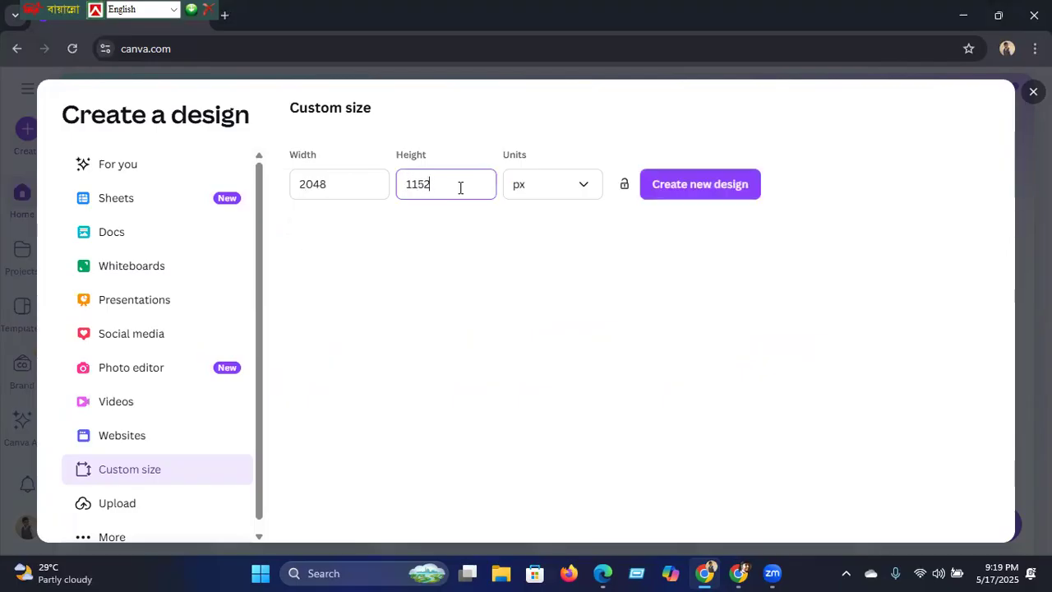
pyautogui.click(700, 186)
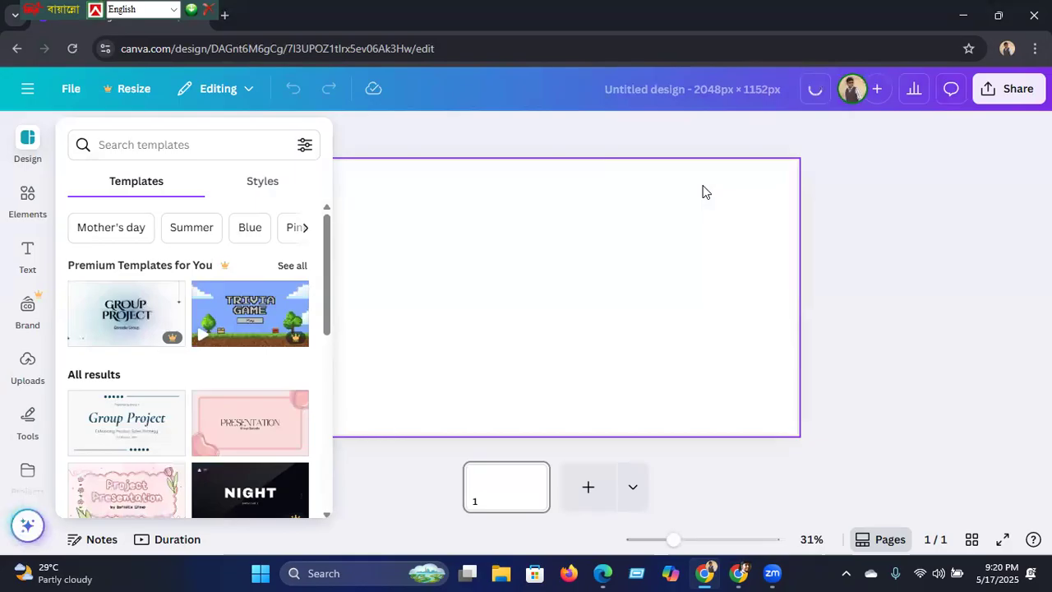
# Step: Search the template library for 'tech', replacing the earlier youtube thumbnail query
pyautogui.click(149, 146)
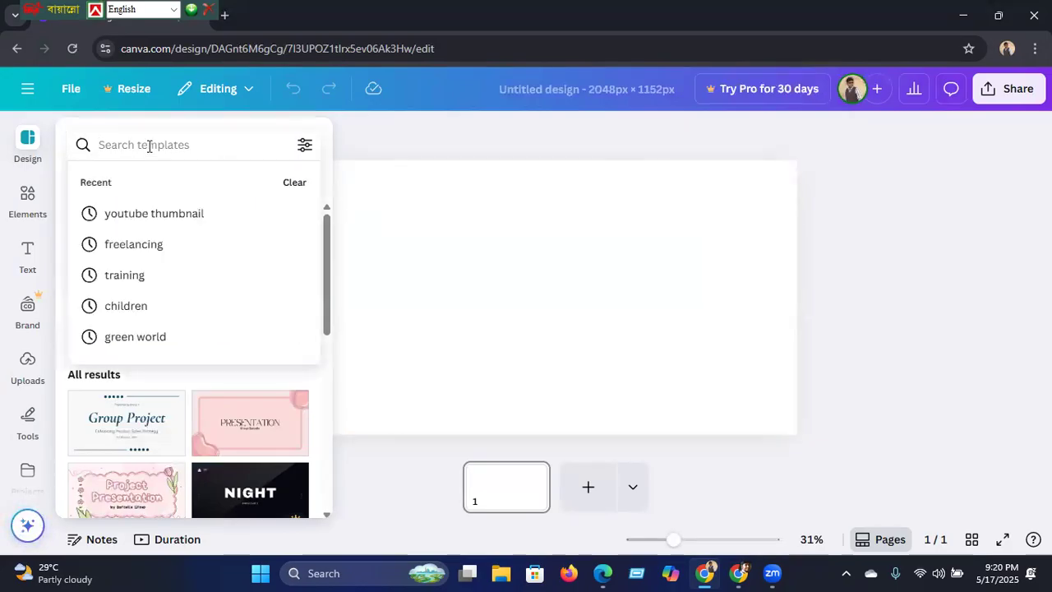
pyautogui.click(151, 214)
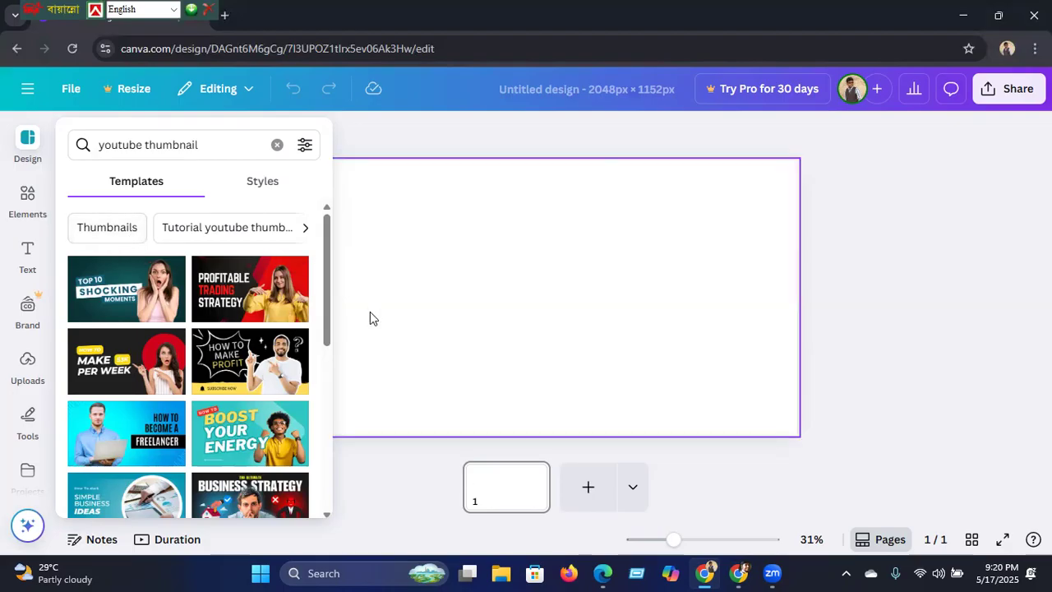
pyautogui.click(277, 146)
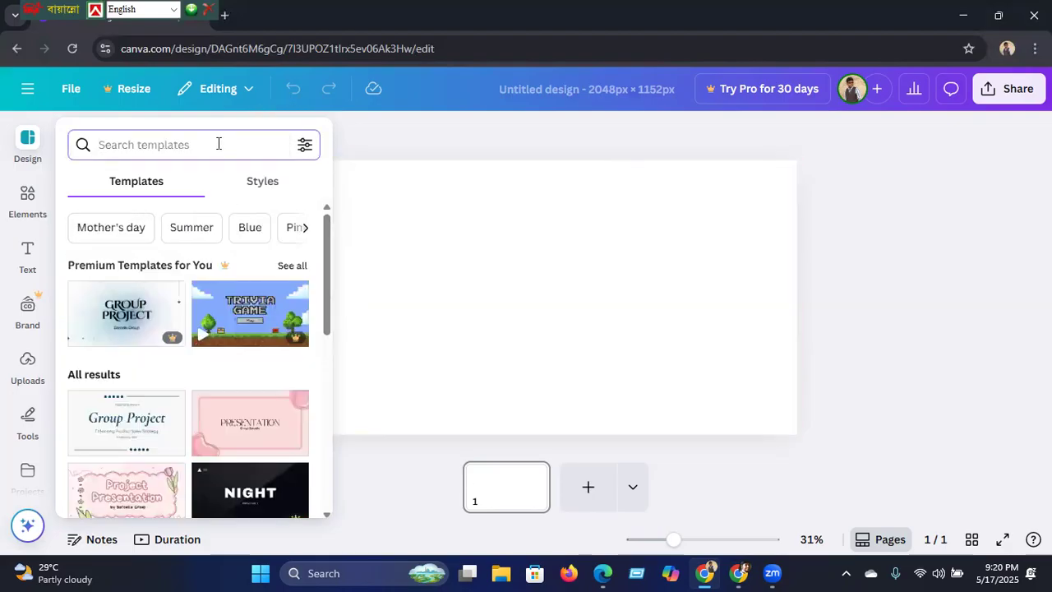
pyautogui.write('tech')
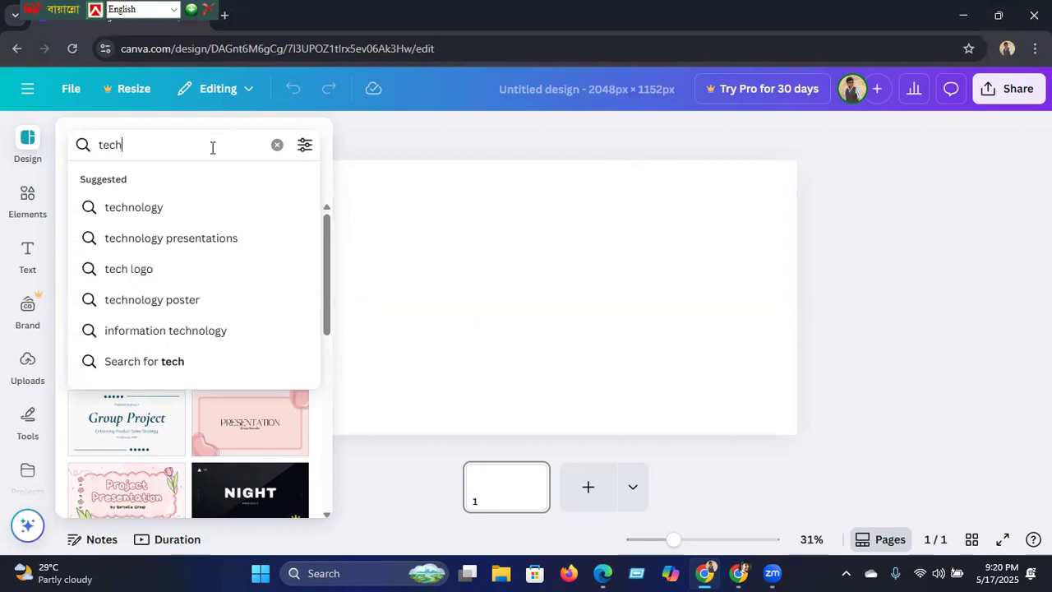
pyautogui.click(150, 210)
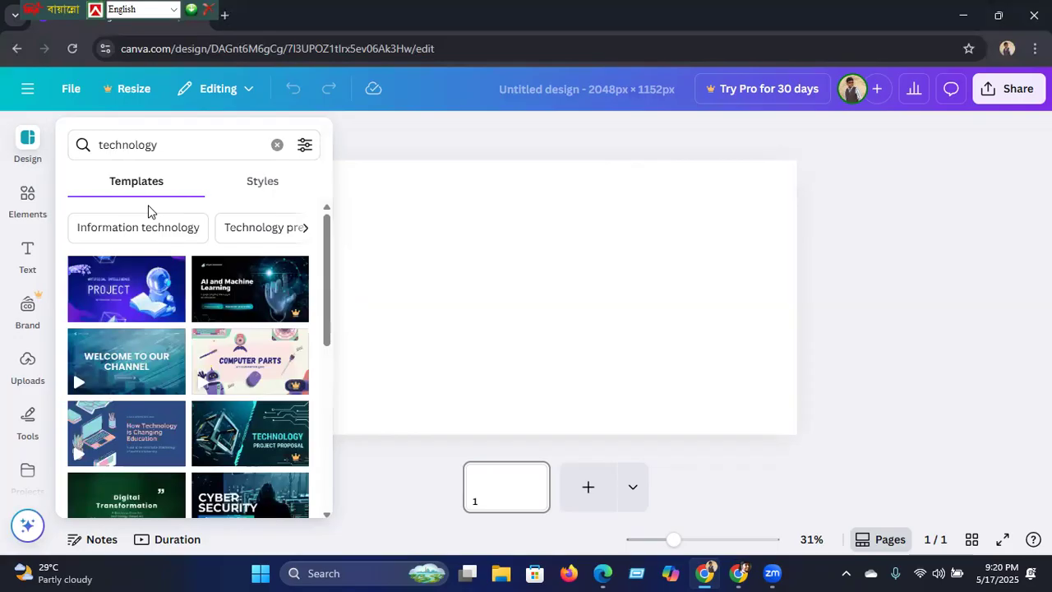
# Step: Apply the Future Technology template's title page to the banner
pyautogui.moveTo(327, 299); pyautogui.dragTo(327, 401)
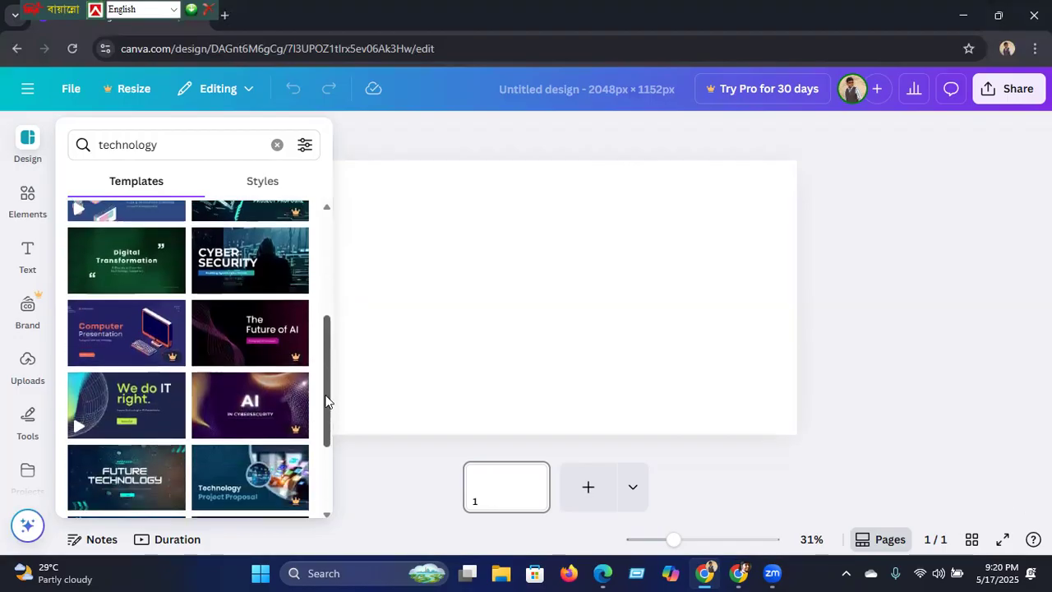
pyautogui.scroll(-3, 322, 409)
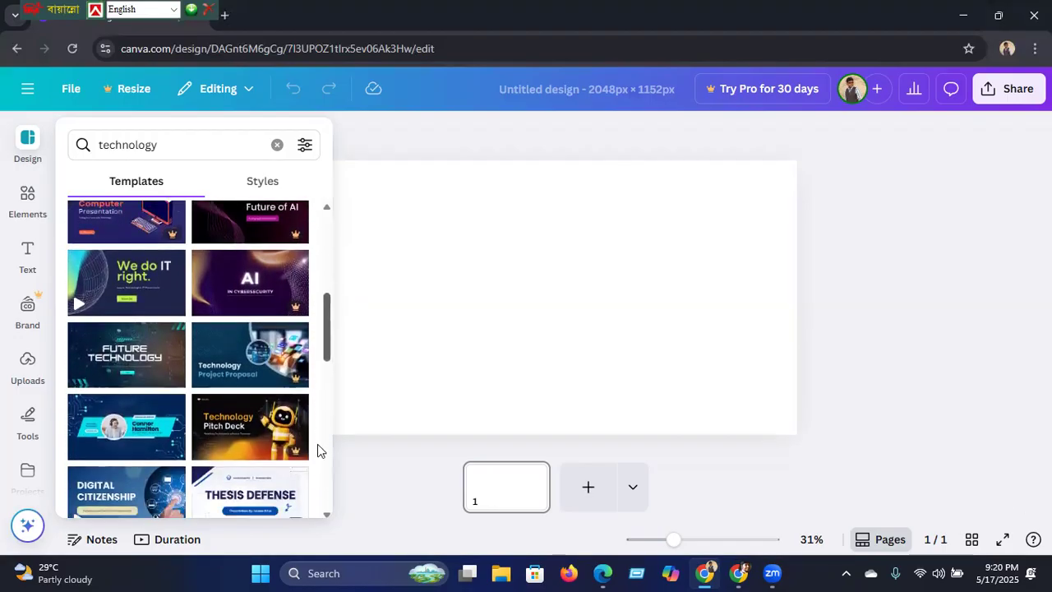
pyautogui.scroll(-1, 317, 450)
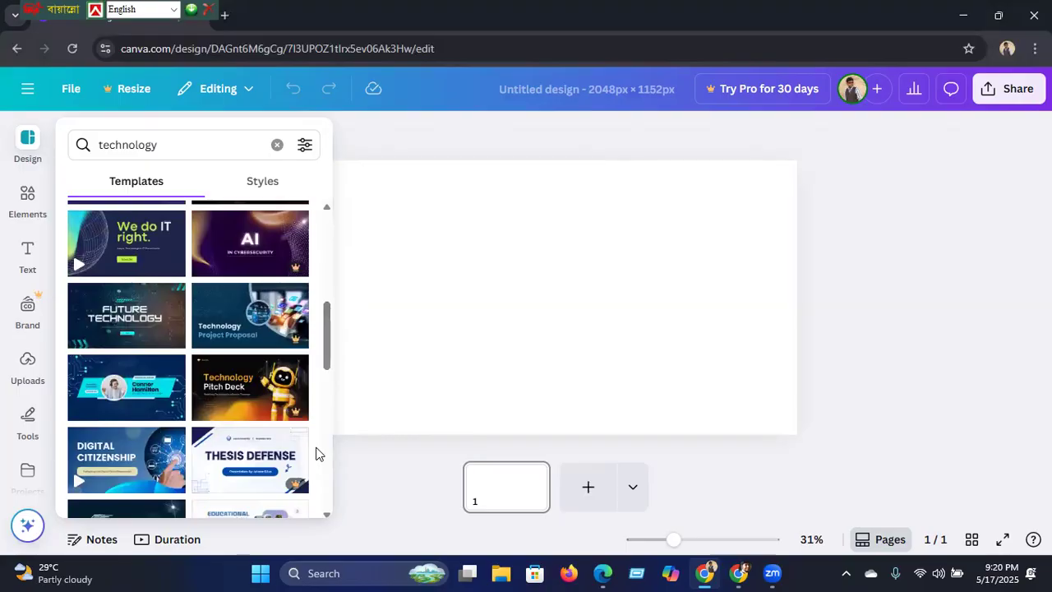
pyautogui.click(140, 336)
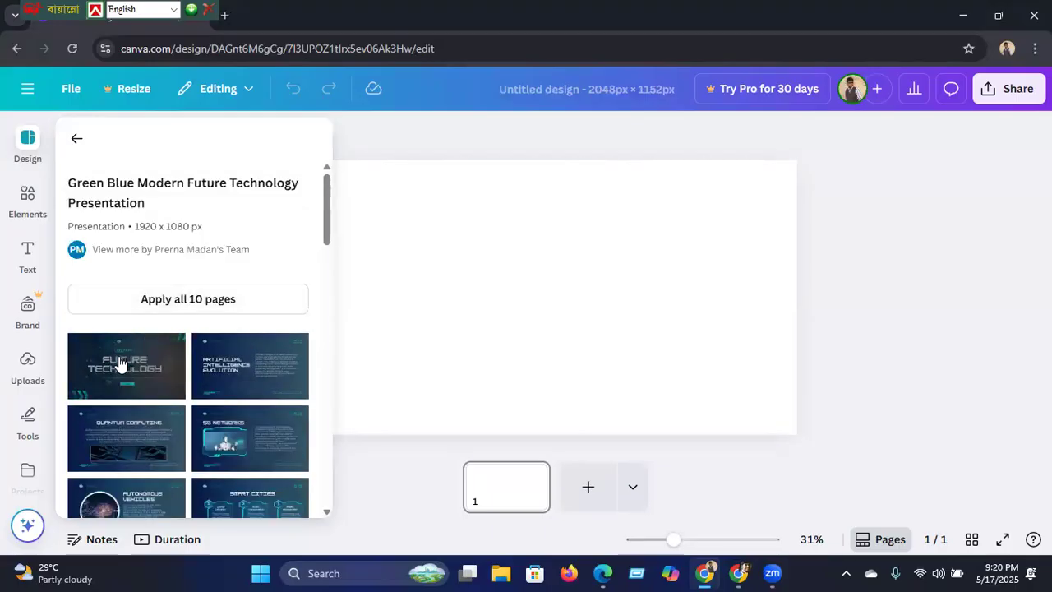
pyautogui.click(120, 362)
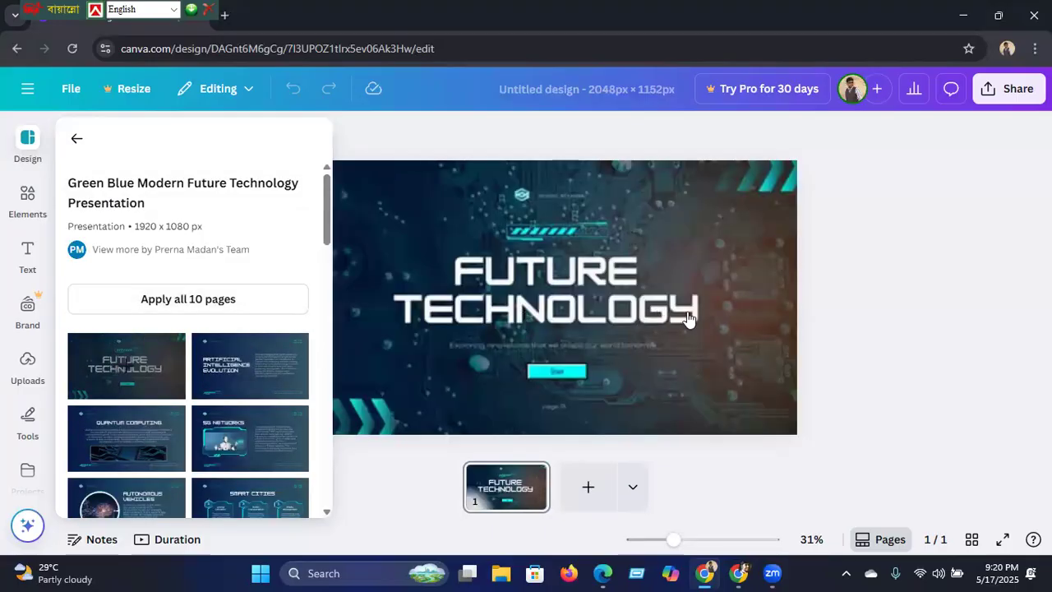
pyautogui.click(726, 312)
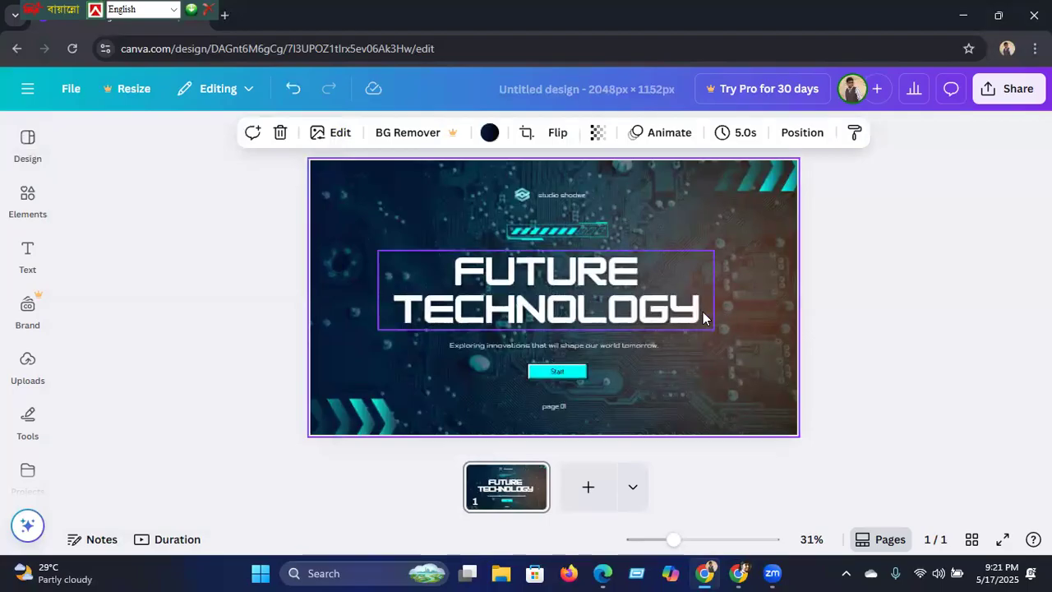
# Step: Replace the FUTURE TECHNOLOGY title with 'SUBIR'S TECH WORLD'
pyautogui.click(702, 311)
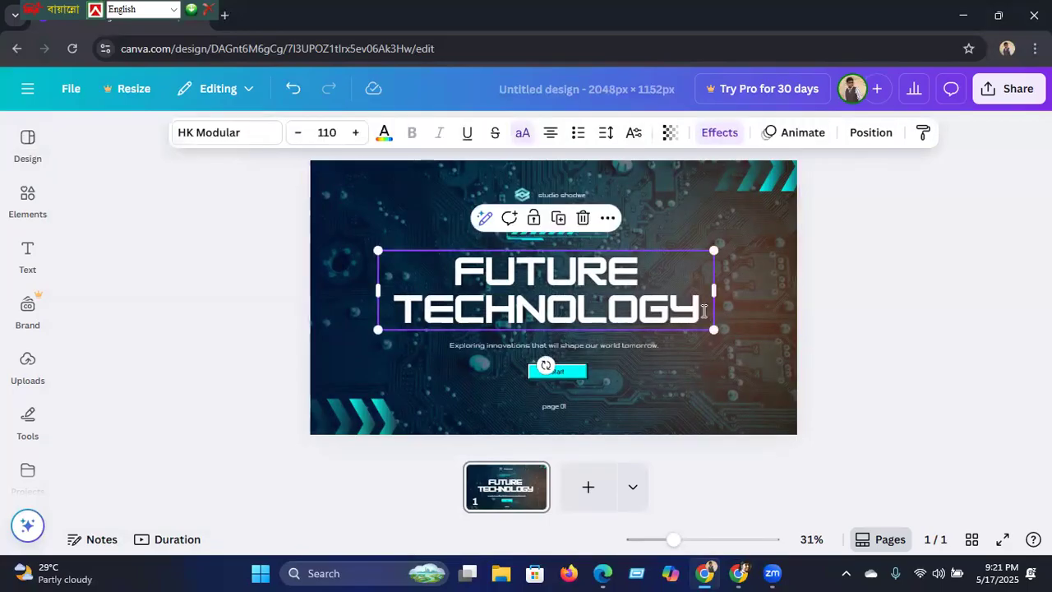
pyautogui.click(703, 311)
pyautogui.press('BackSpace')
pyautogui.write('SUBIR')
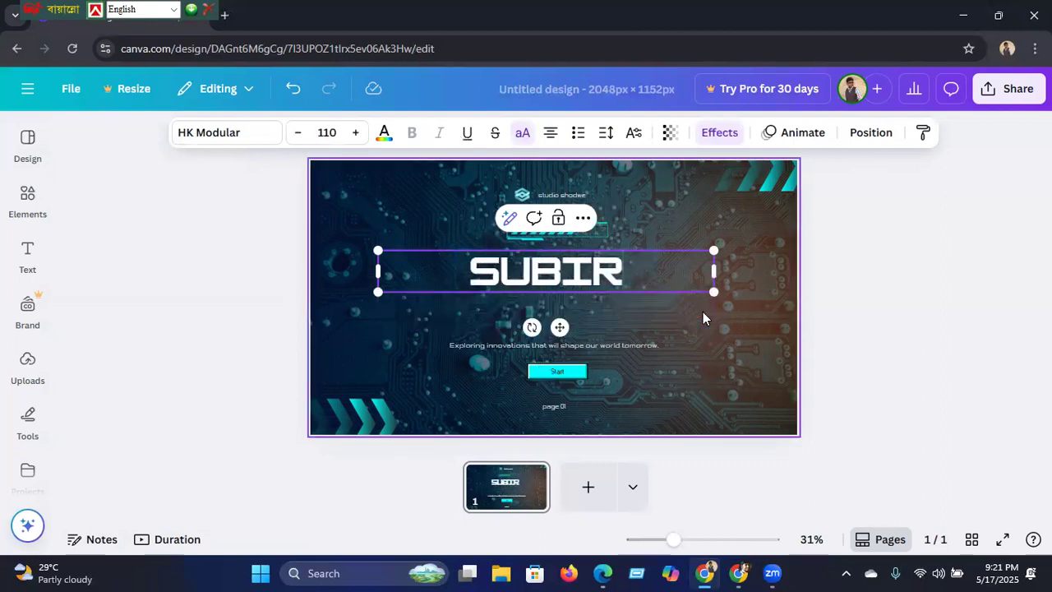
pyautogui.write("'S T")
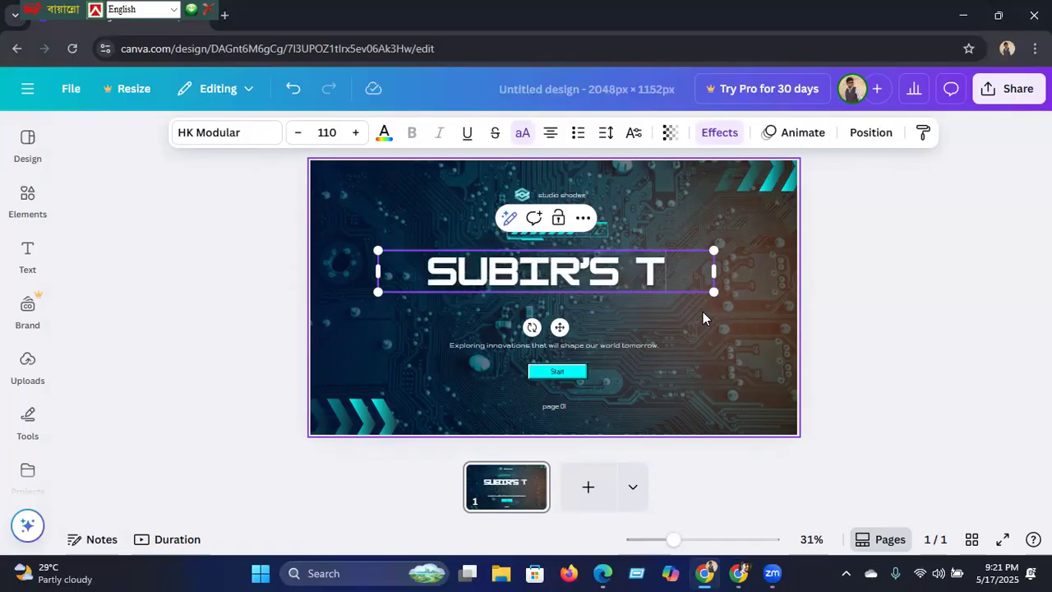
pyautogui.write('ECH WORLD')
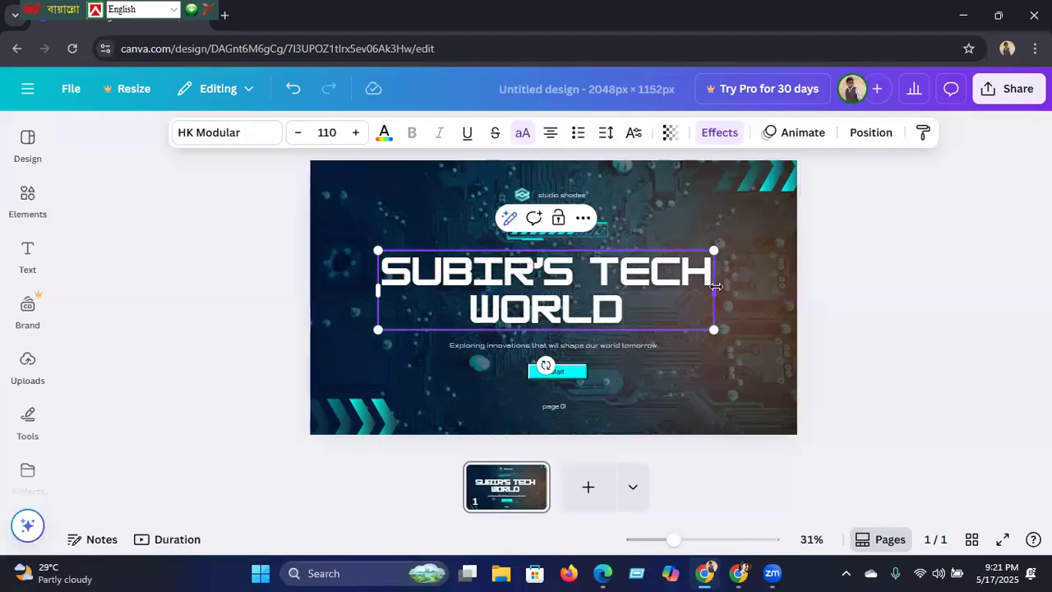
# Step: Widen the title onto one centred line and delete the studio shodwe caption
pyautogui.moveTo(715, 293); pyautogui.dragTo(812, 298)
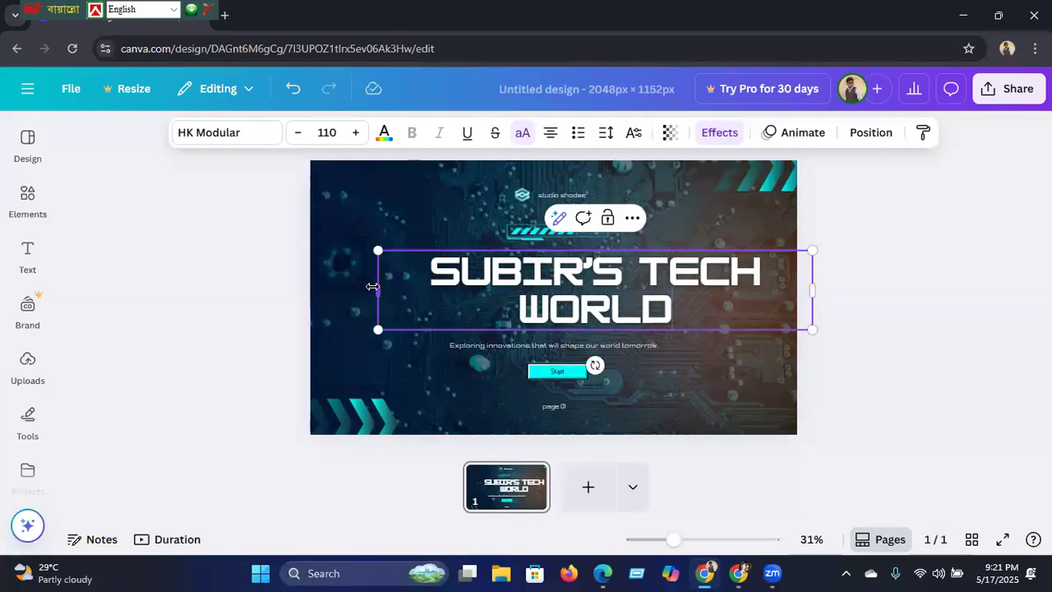
pyautogui.moveTo(377, 290); pyautogui.dragTo(409, 272)
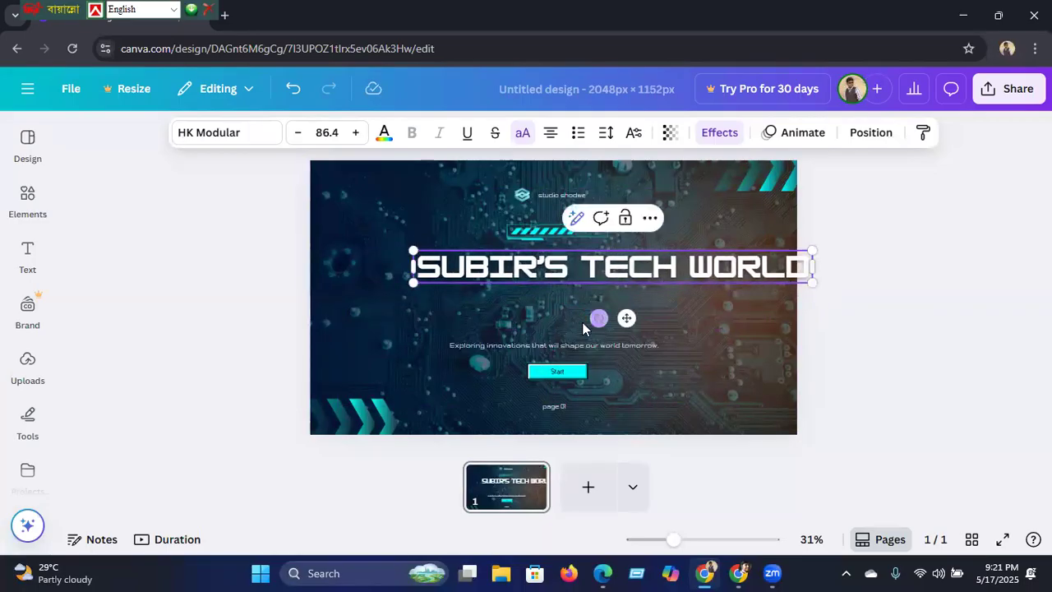
pyautogui.moveTo(624, 318); pyautogui.dragTo(557, 328)
pyautogui.moveTo(563, 328); pyautogui.dragTo(571, 327)
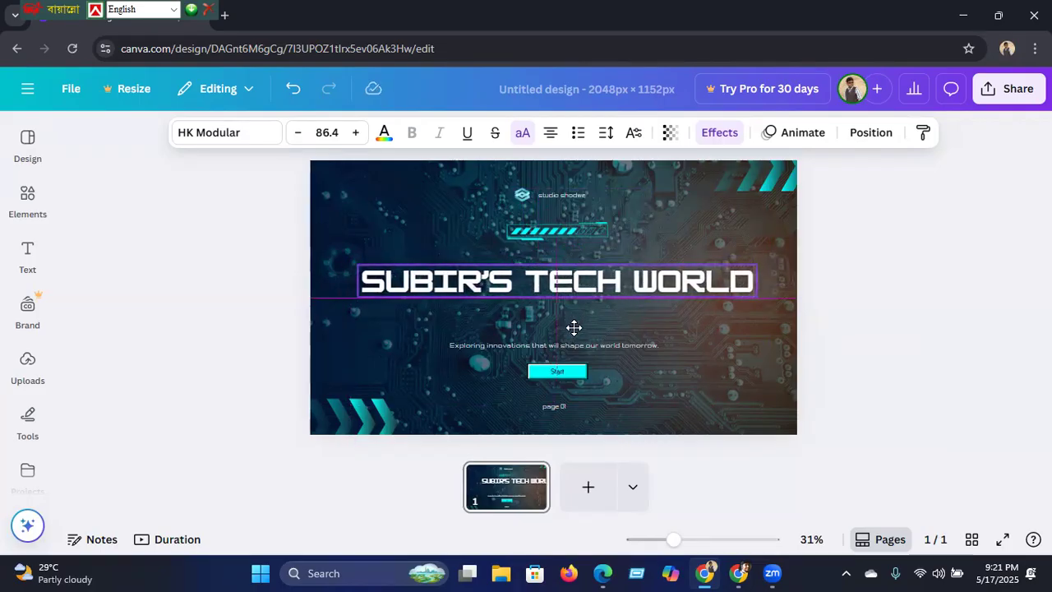
pyautogui.click(553, 198)
pyautogui.press('Delete')
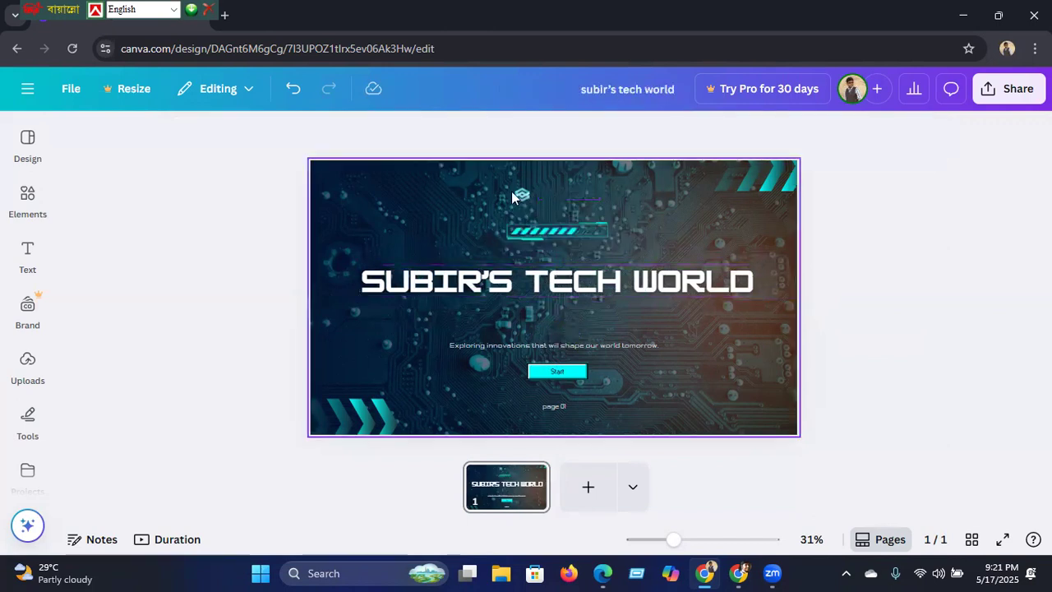
# Step: Lower the cyan striped bar toward the title and delete the Exploring innovations subtitle
pyautogui.click(579, 231)
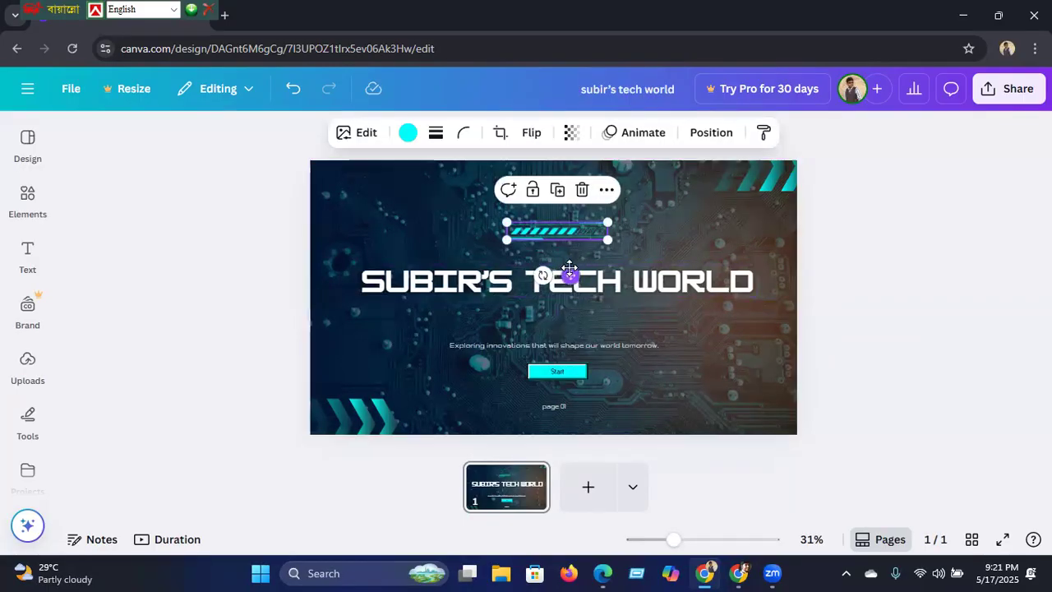
pyautogui.moveTo(568, 275); pyautogui.dragTo(570, 284)
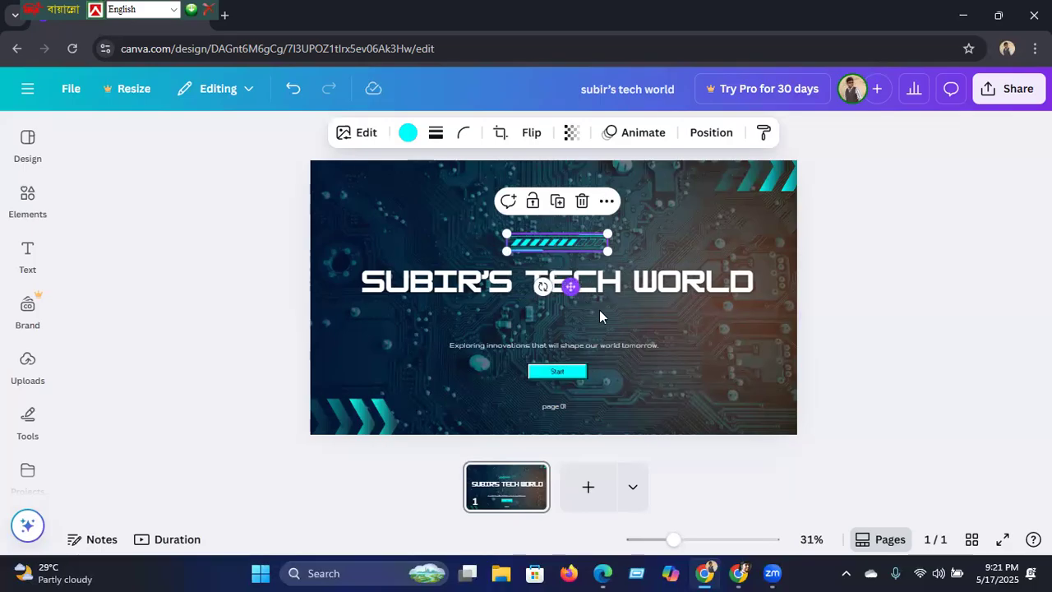
pyautogui.click(625, 349)
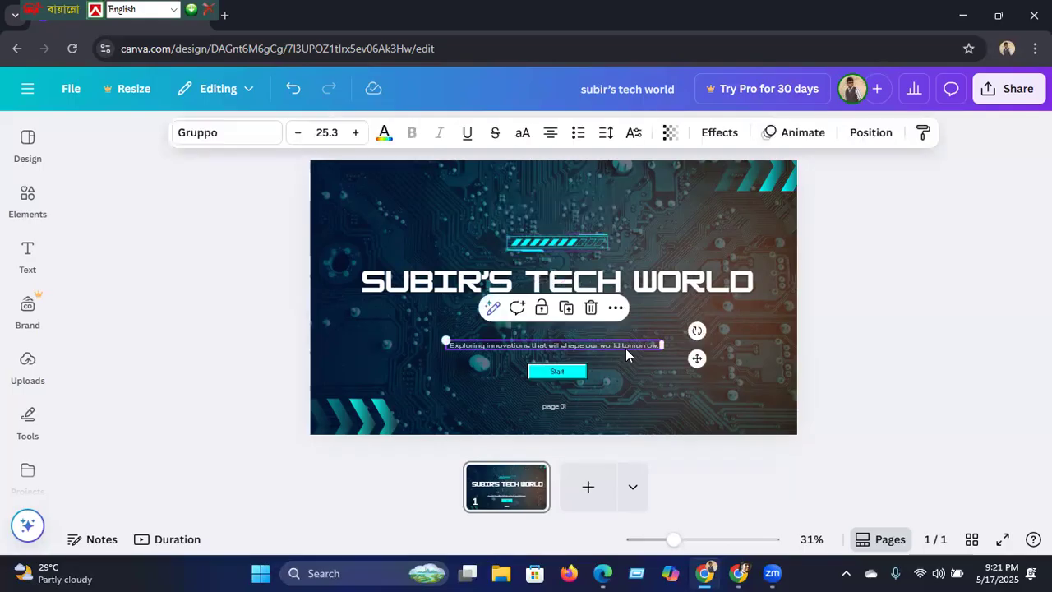
pyautogui.press('Delete')
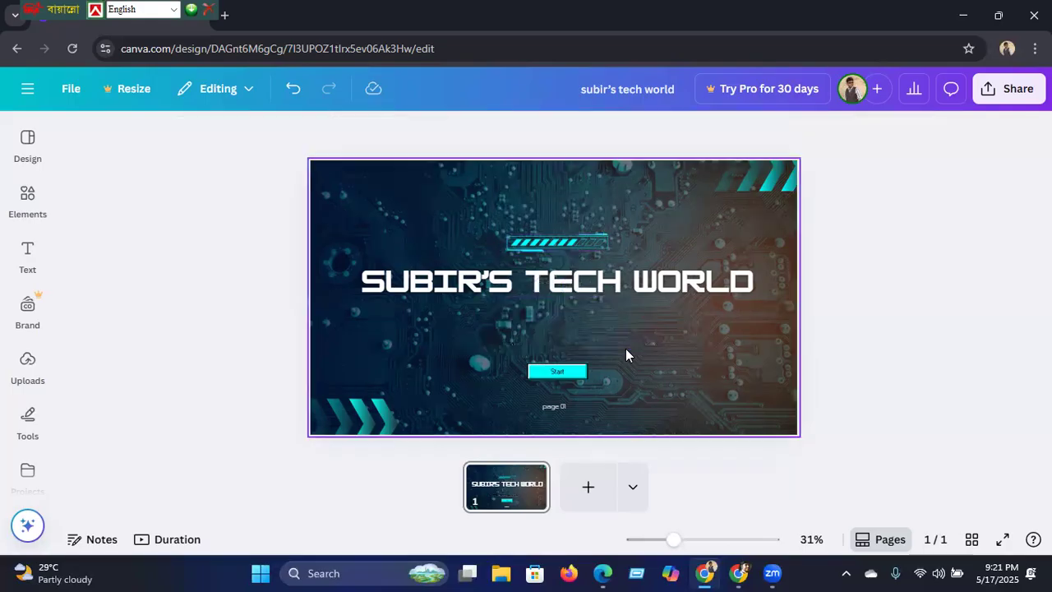
# Step: Delete the cyan Start button and the page 01 text, then open the Elements library
pyautogui.click(557, 374)
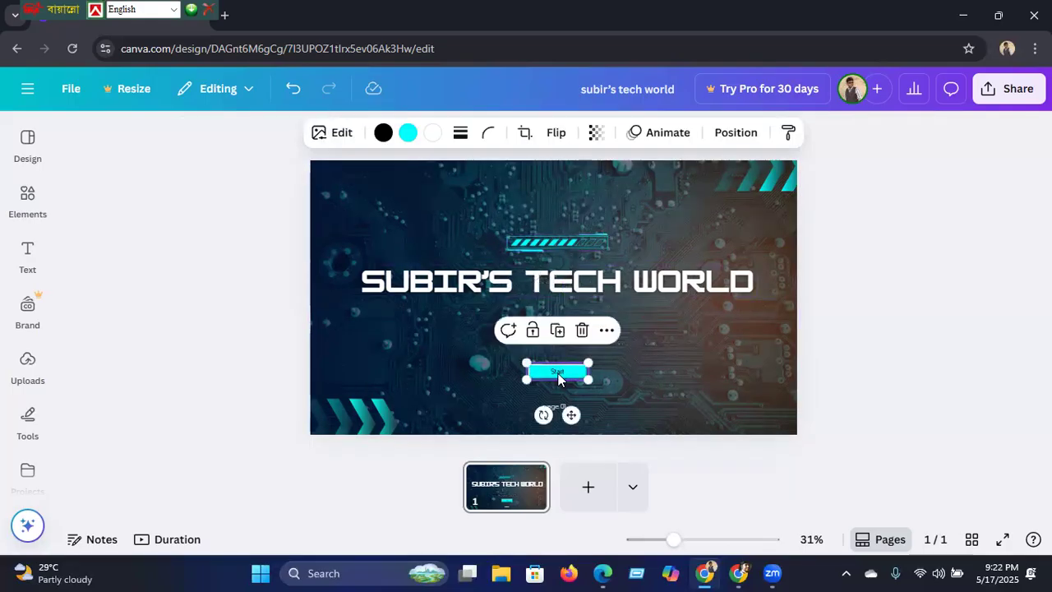
pyautogui.press('Delete')
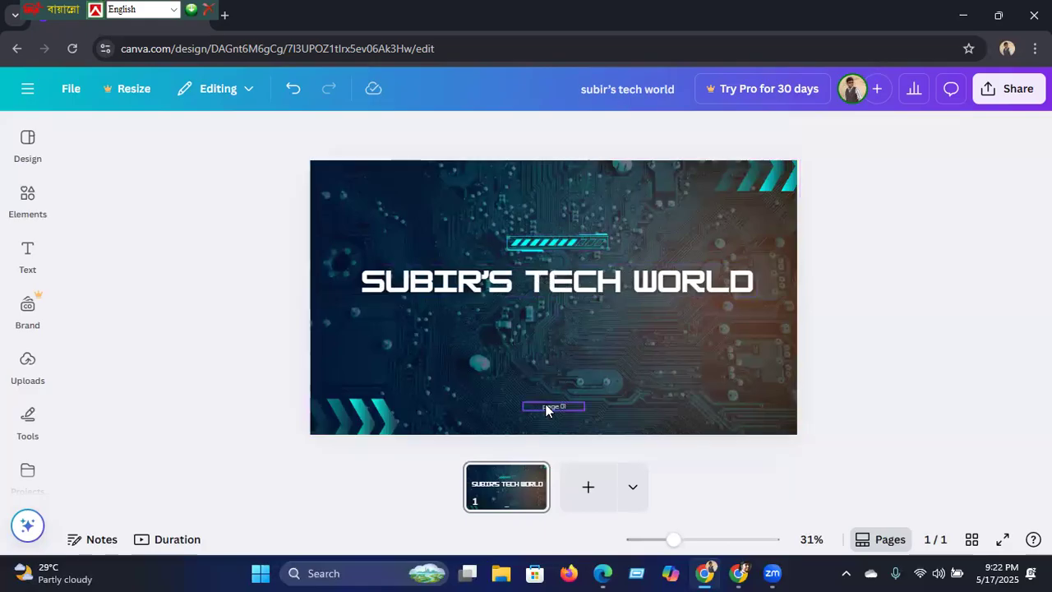
pyautogui.click(544, 404)
pyautogui.press('Delete')
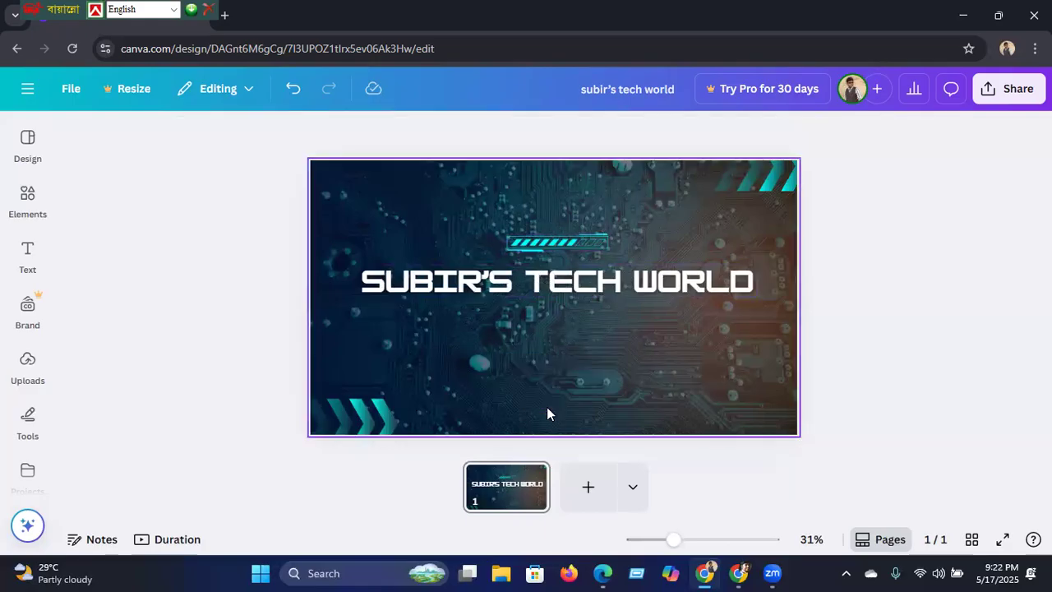
pyautogui.click(33, 206)
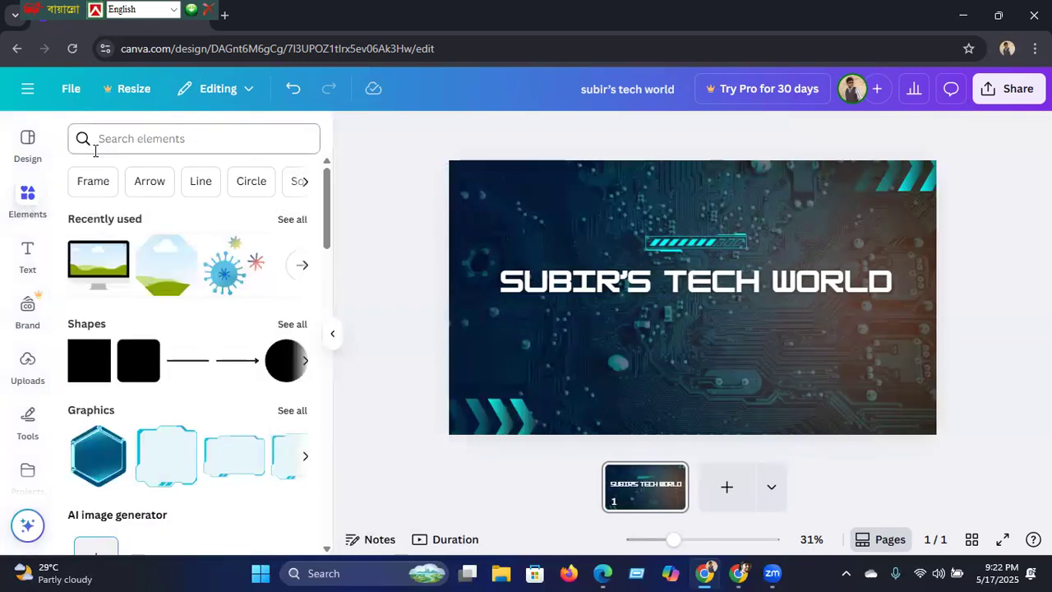
# Step: Search Elements for 'subscribe button' and show all its Graphics results
pyautogui.click(115, 140)
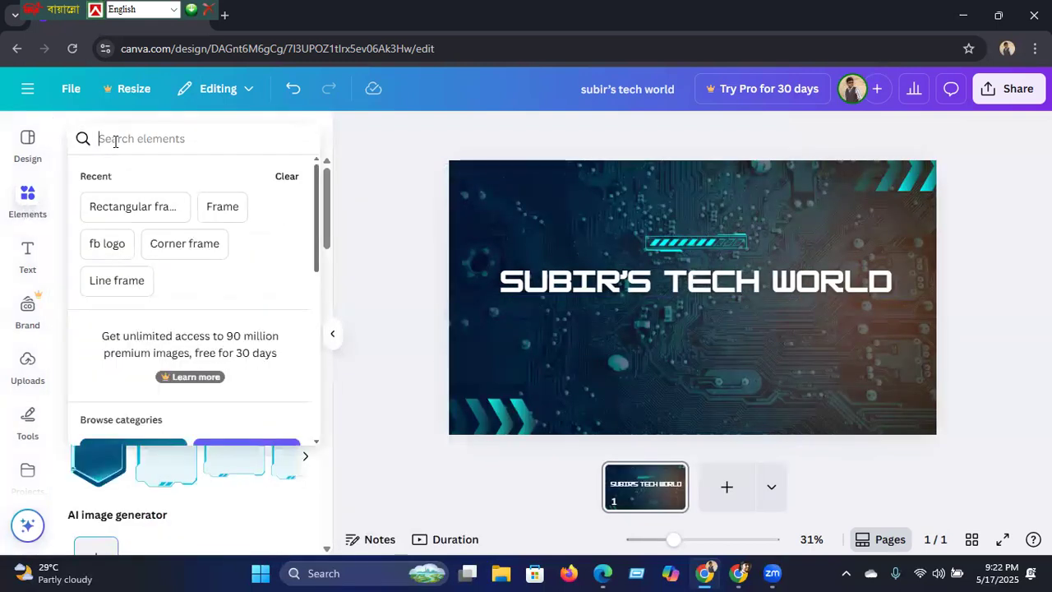
pyautogui.write('su')
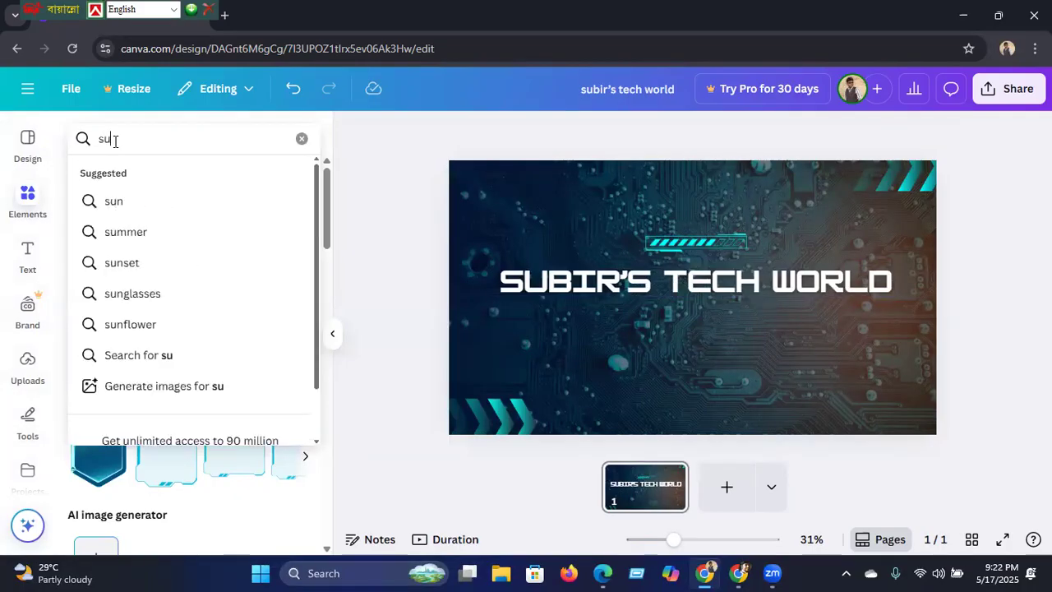
pyautogui.write('bscr')
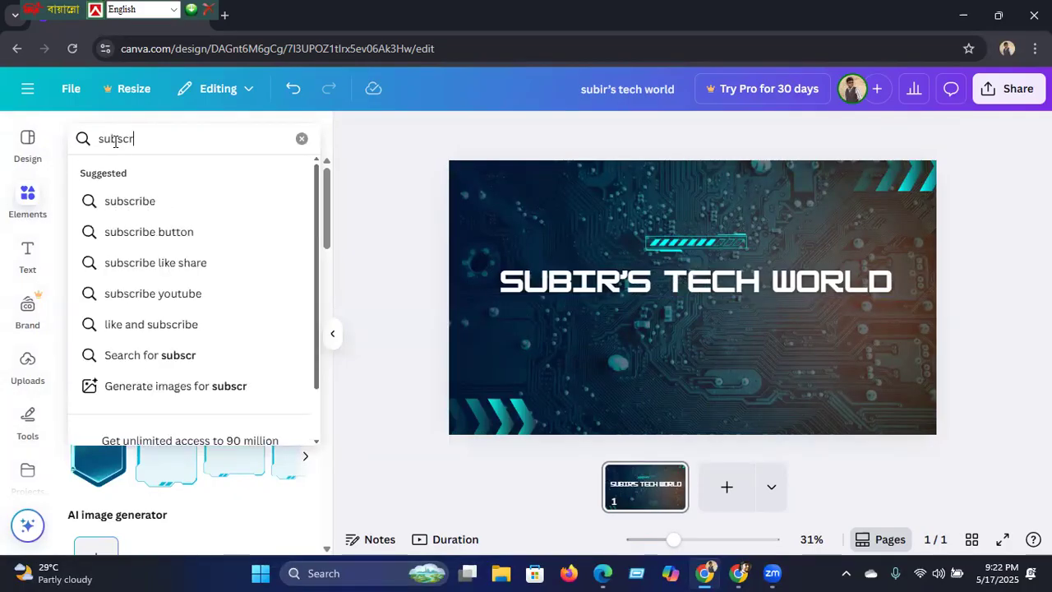
pyautogui.write('ibe')
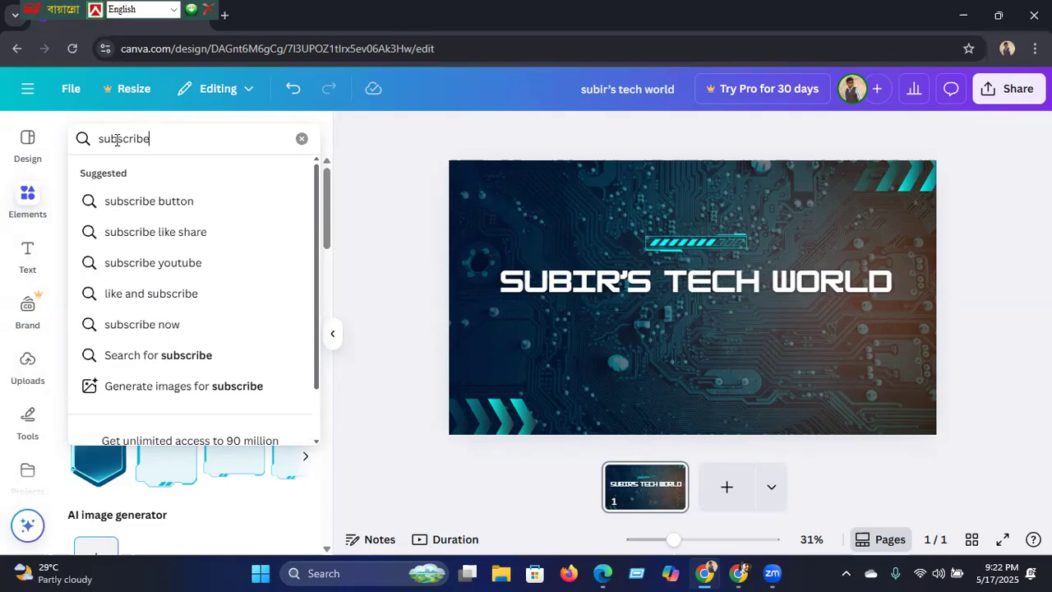
pyautogui.click(125, 203)
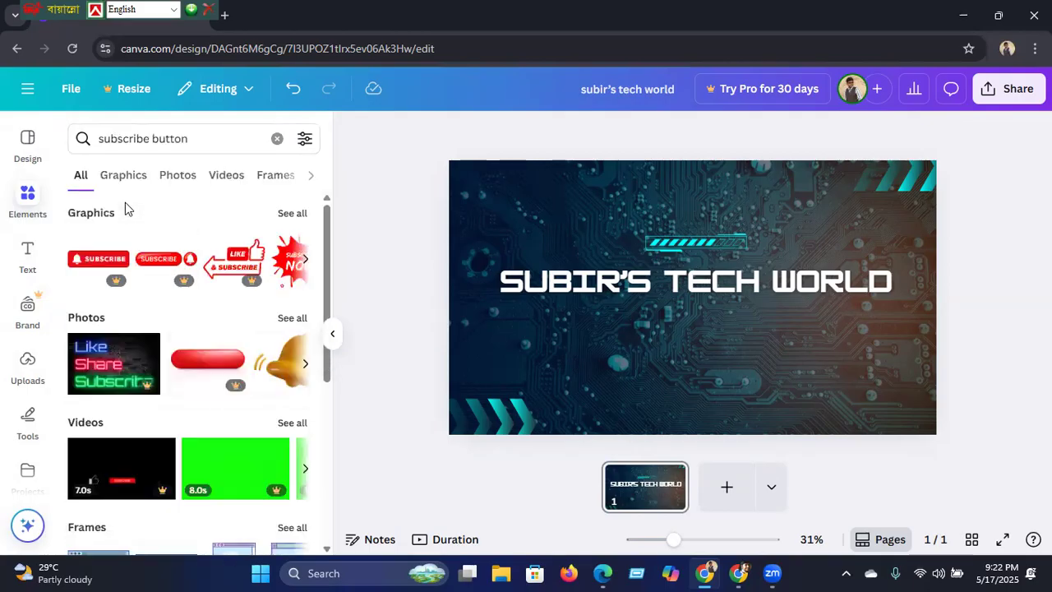
pyautogui.click(292, 214)
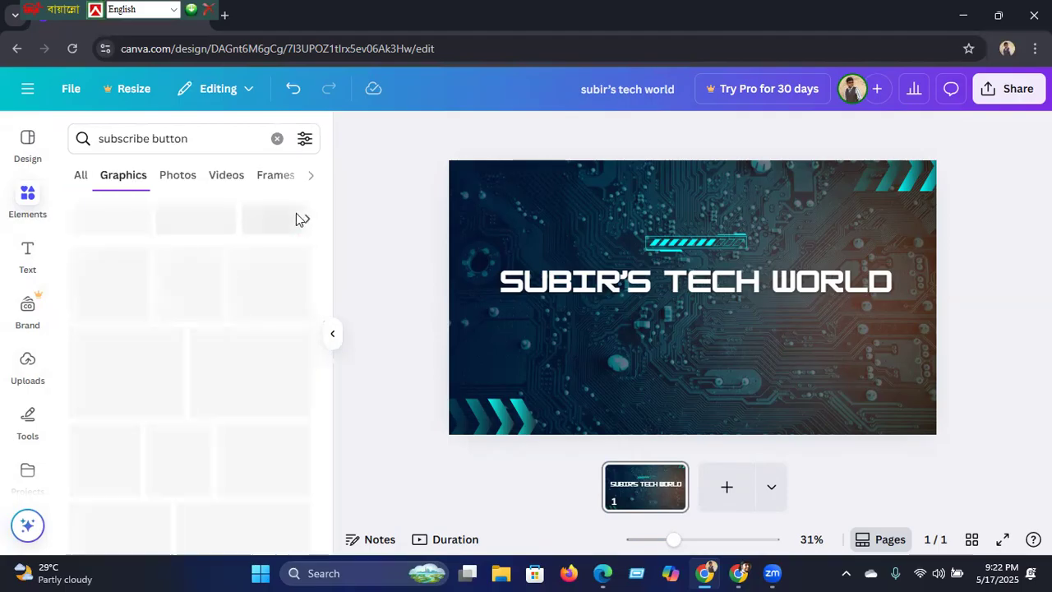
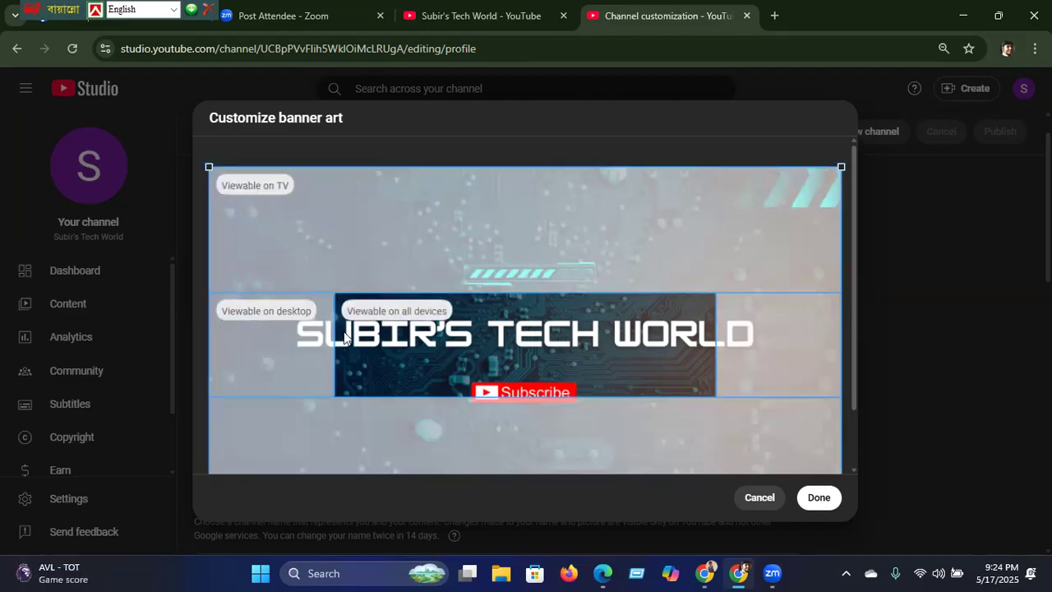
# Step: Confirm the banner art crop and publish the new channel banner in YouTube Studio
pyautogui.click(827, 499)
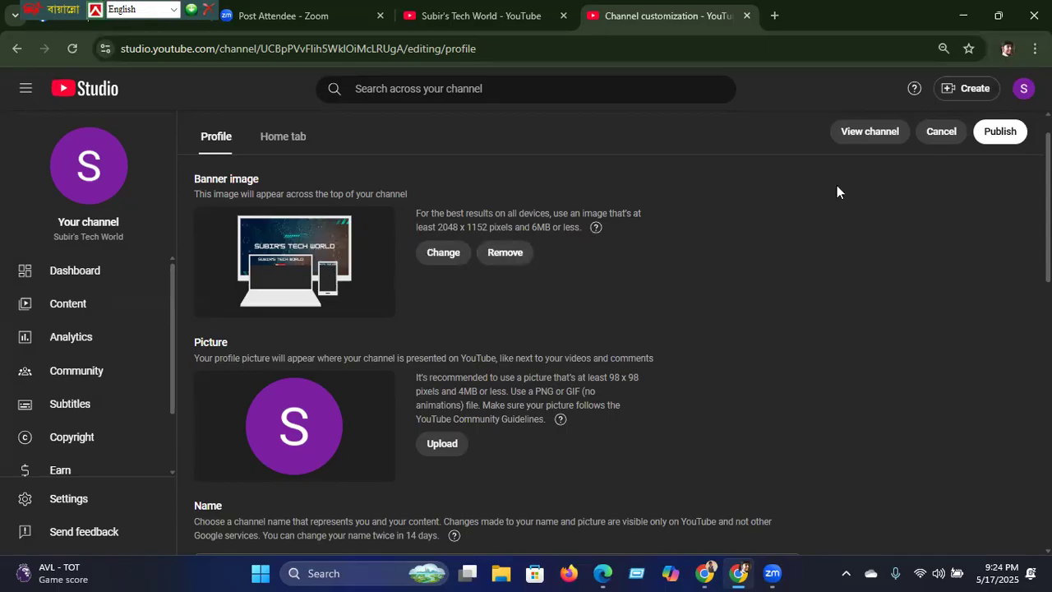
pyautogui.click(988, 136)
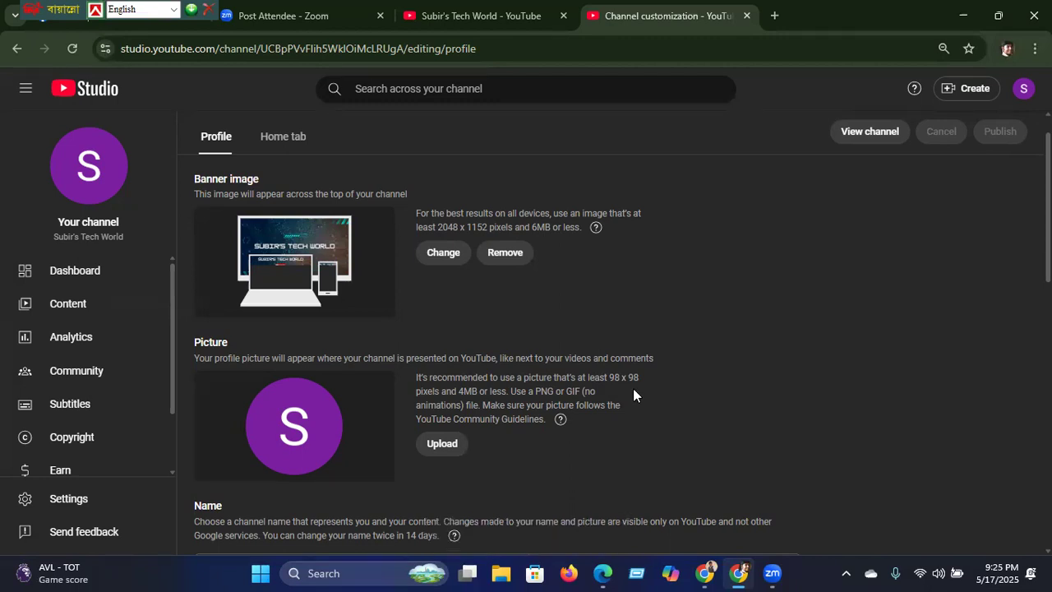
pyautogui.click(704, 572)
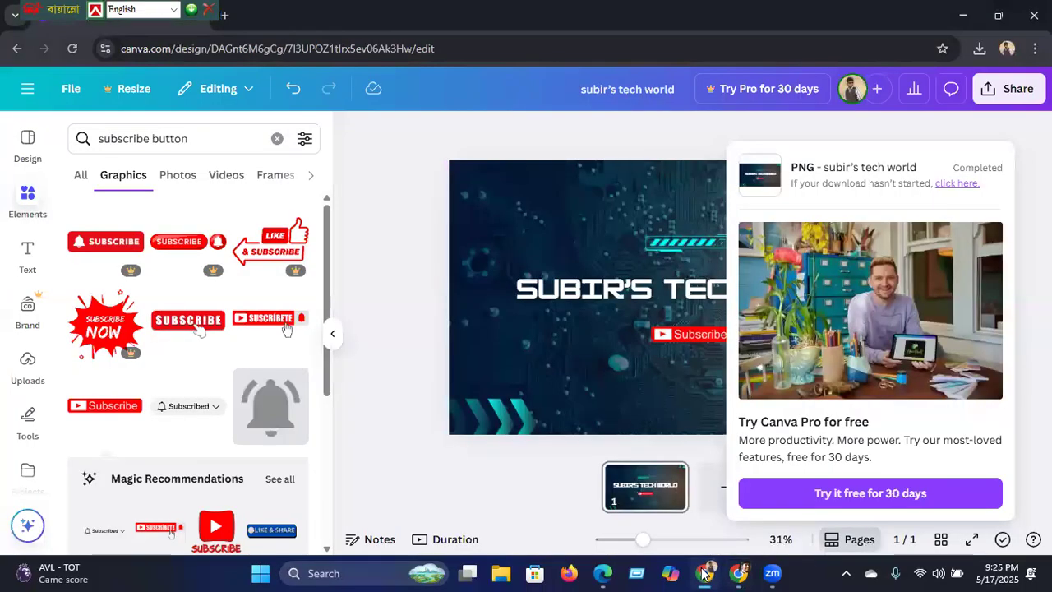
# Step: Dismiss the download notice and close the banner design to return to Canva home
pyautogui.click(23, 99)
pyautogui.click(25, 98)
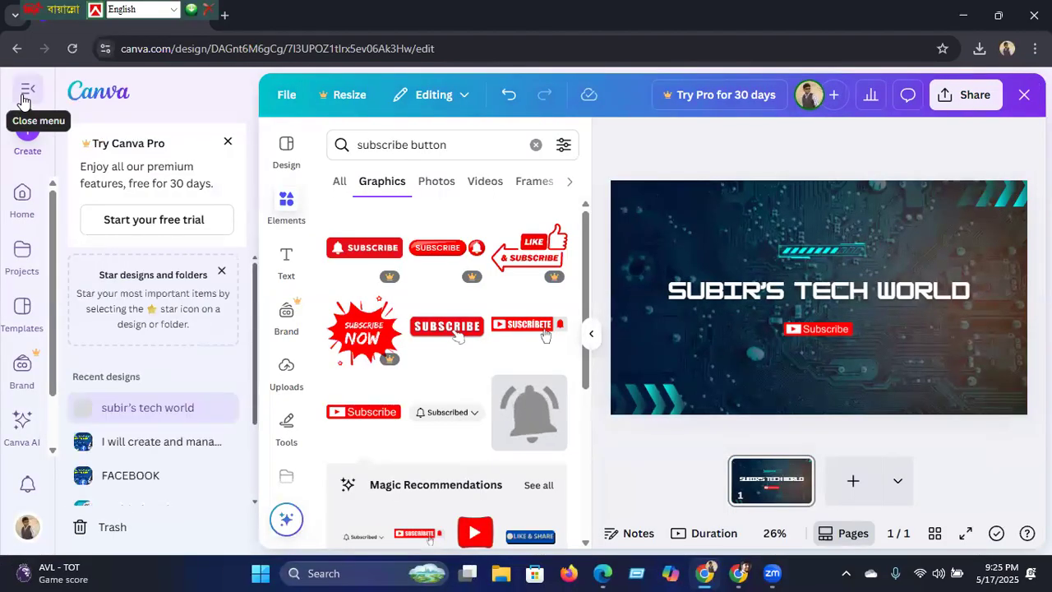
pyautogui.click(1023, 94)
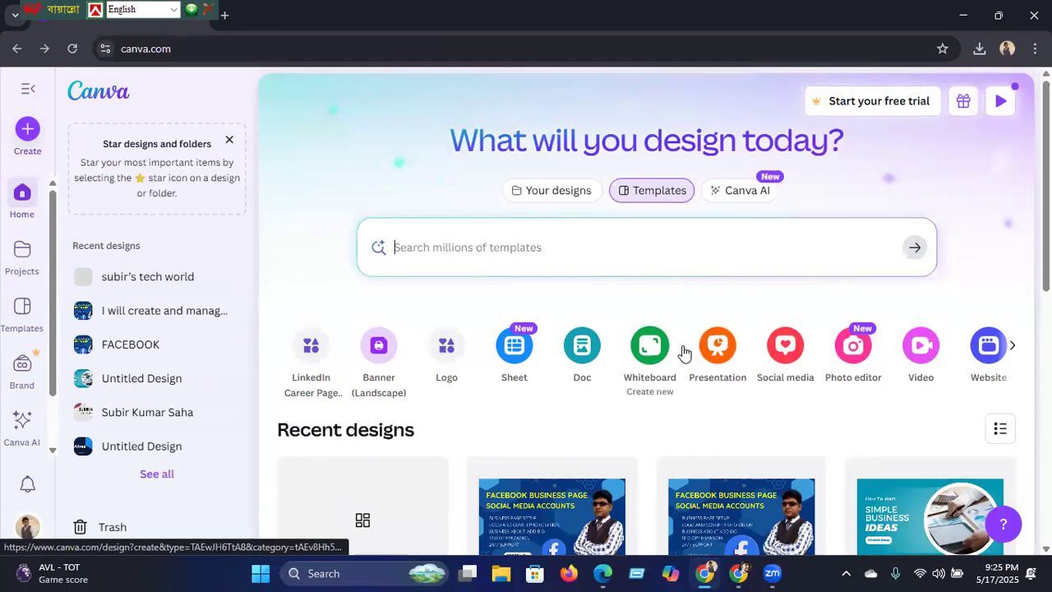
# Step: Create a new custom-size design of 98 × 98 px
pyautogui.click(1013, 351)
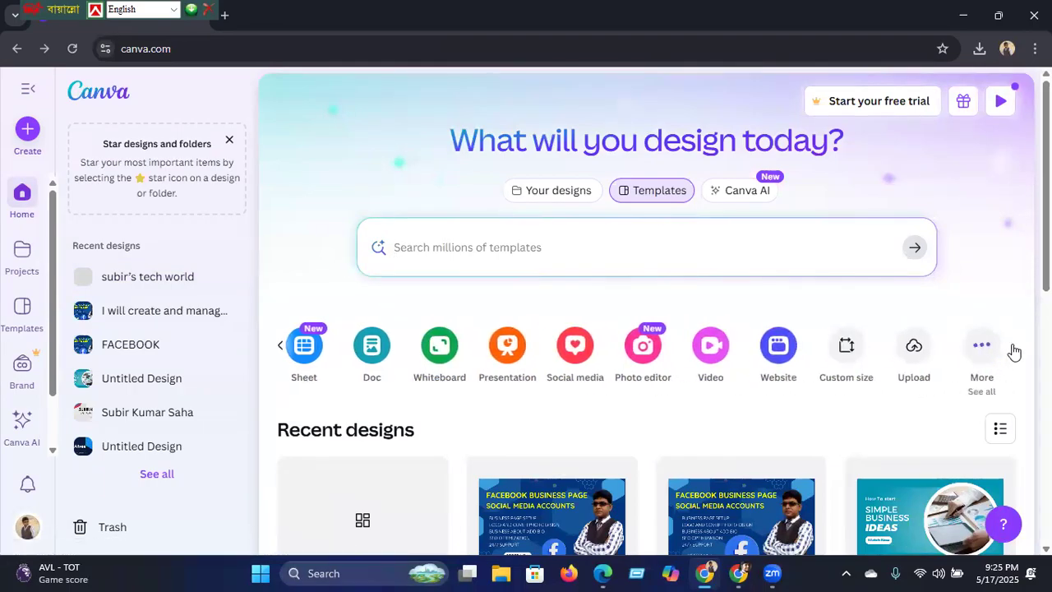
pyautogui.click(846, 347)
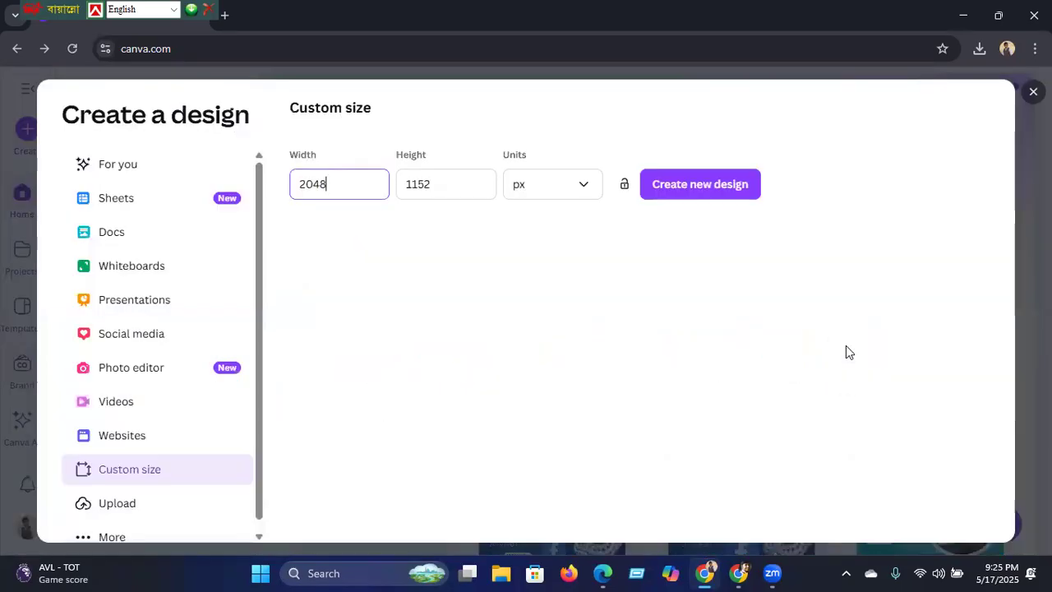
pyautogui.press('BackSpace')
pyautogui.press('BackSpace')
pyautogui.press('BackSpace')
pyautogui.press('BackSpace')
pyautogui.write('98')
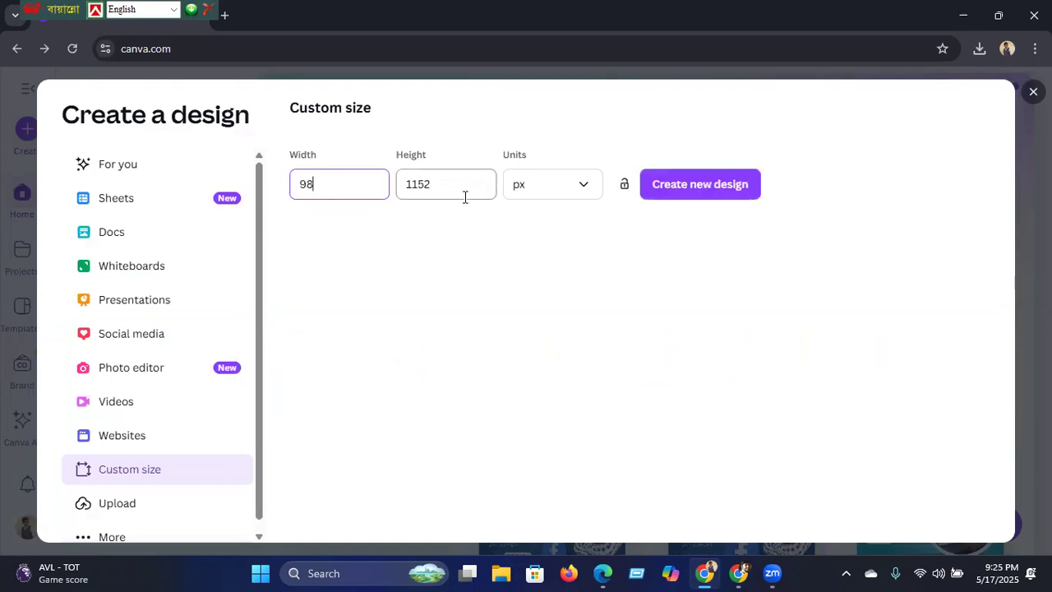
pyautogui.click(441, 183)
pyautogui.press('BackSpace')
pyautogui.press('BackSpace')
pyautogui.press('BackSpace')
pyautogui.press('BackSpace')
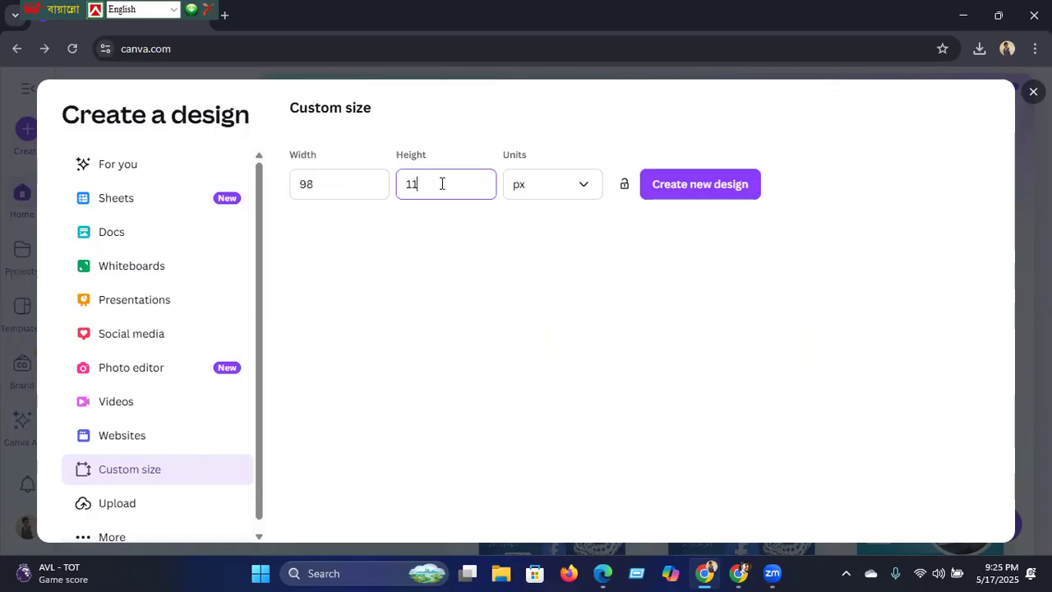
pyautogui.write('98')
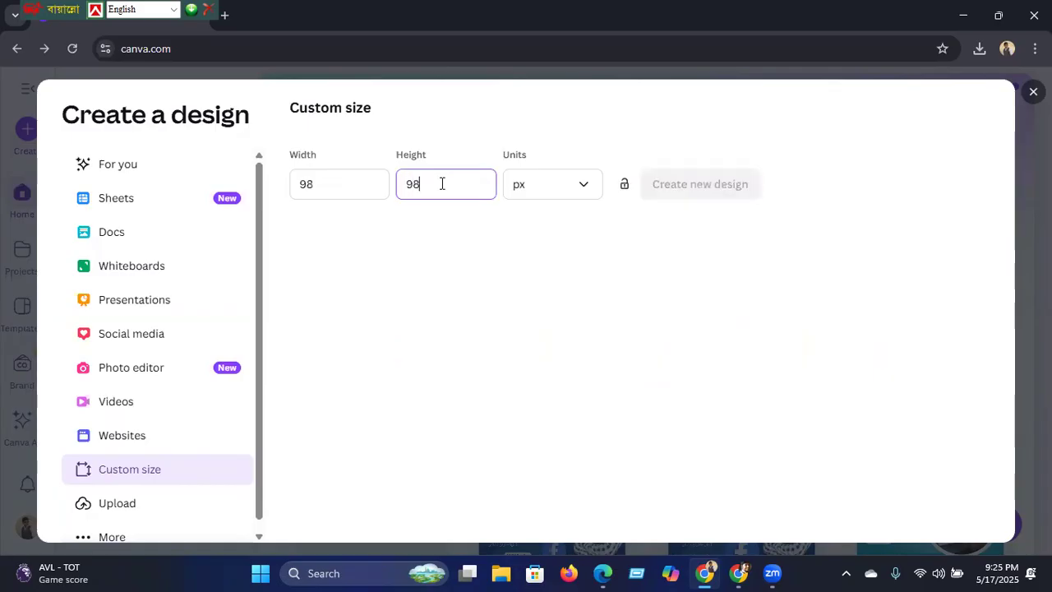
pyautogui.click(675, 191)
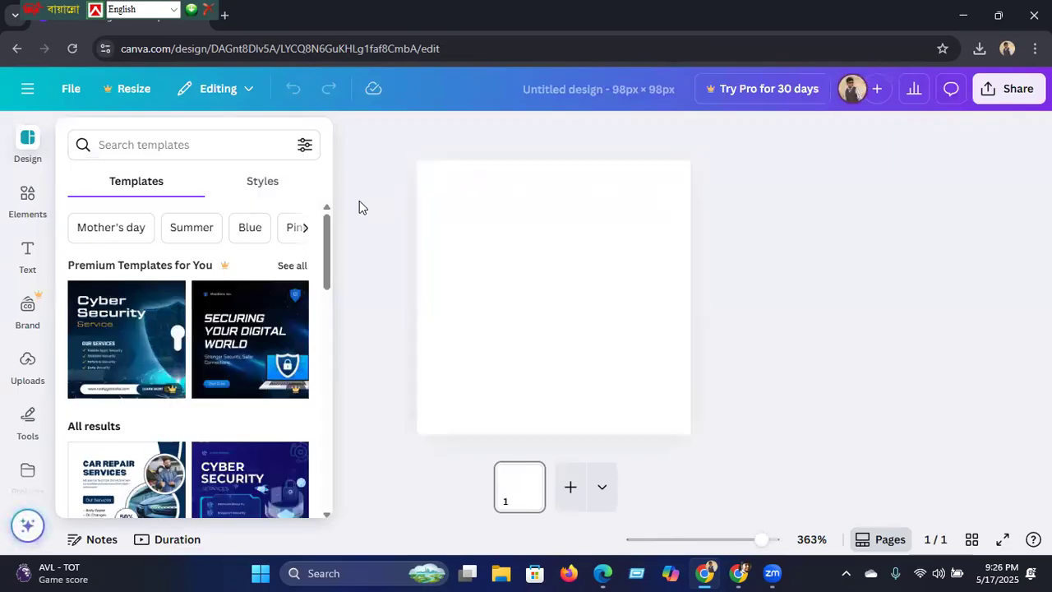
# Step: Search templates for 'technology' and open the LINETECH Futuristic Modern Black and White Logo template
pyautogui.scroll(-1, 326, 277)
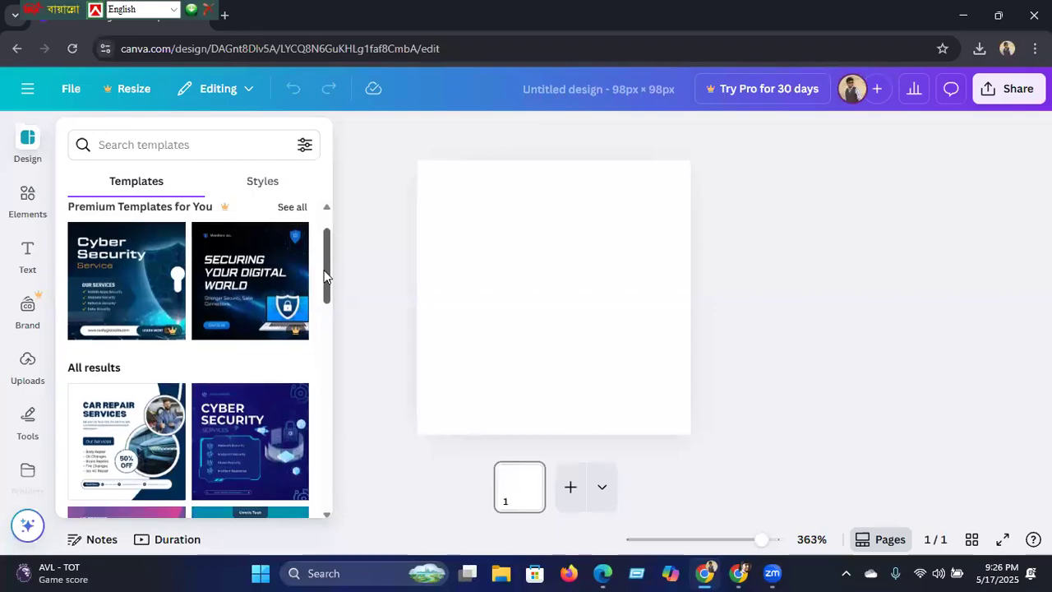
pyautogui.scroll(-2, 325, 284)
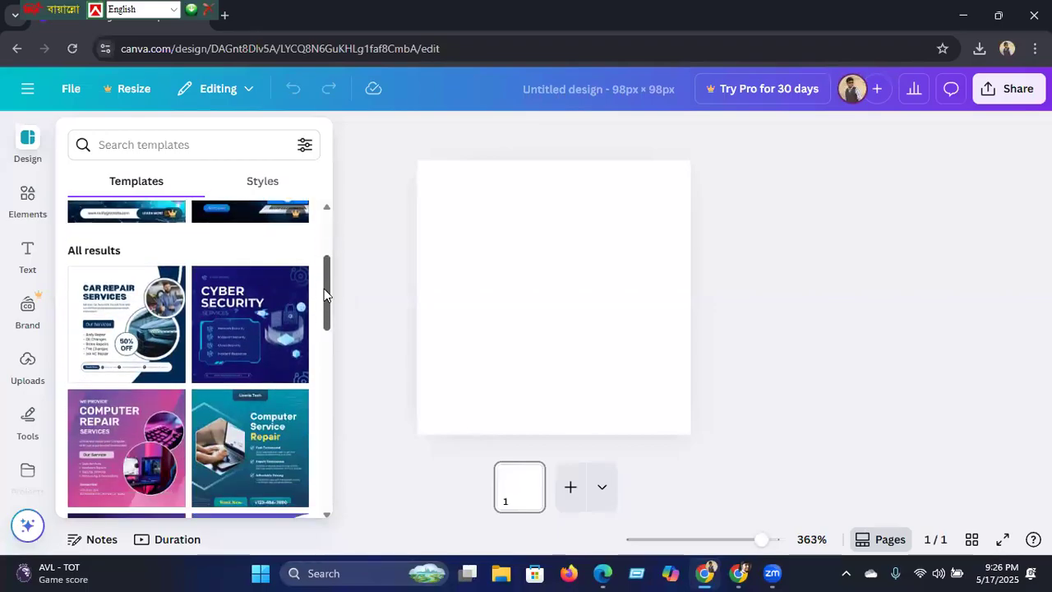
pyautogui.moveTo(323, 289); pyautogui.dragTo(325, 411)
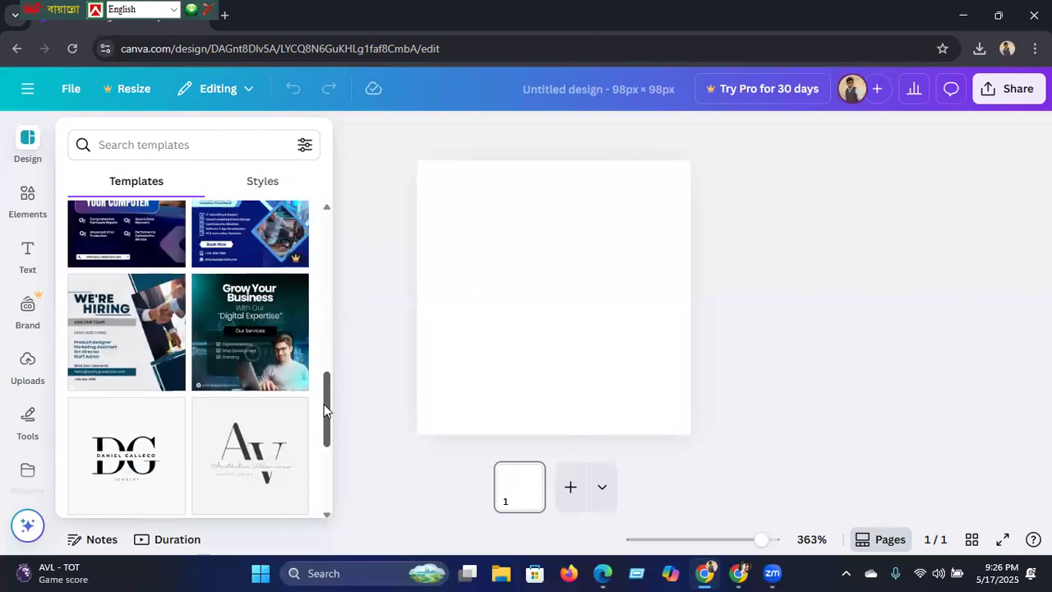
pyautogui.moveTo(326, 411); pyautogui.dragTo(325, 457)
pyautogui.scroll(-3, 323, 452)
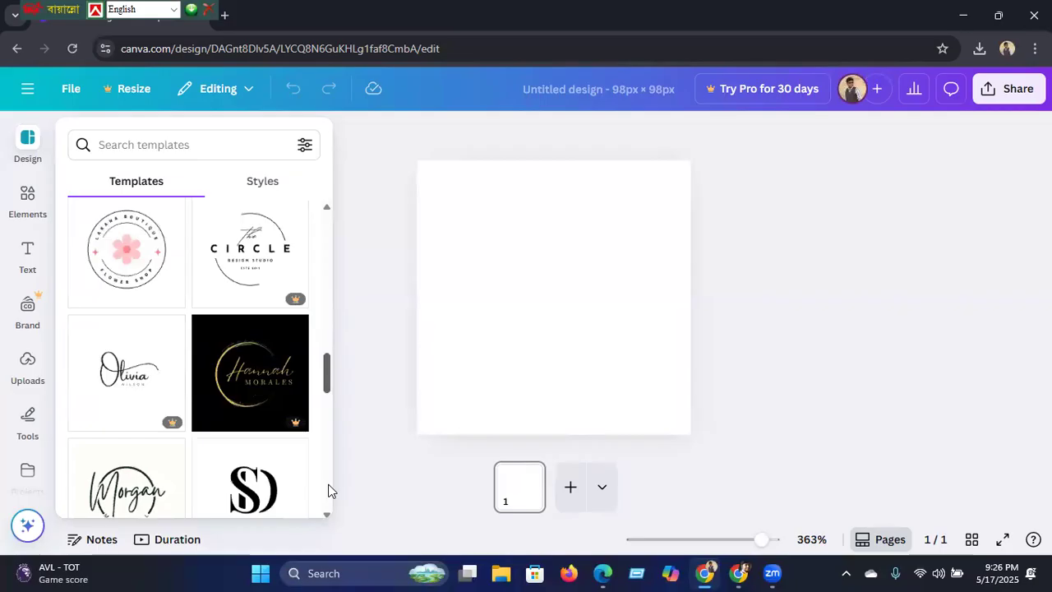
pyautogui.scroll(-2, 328, 491)
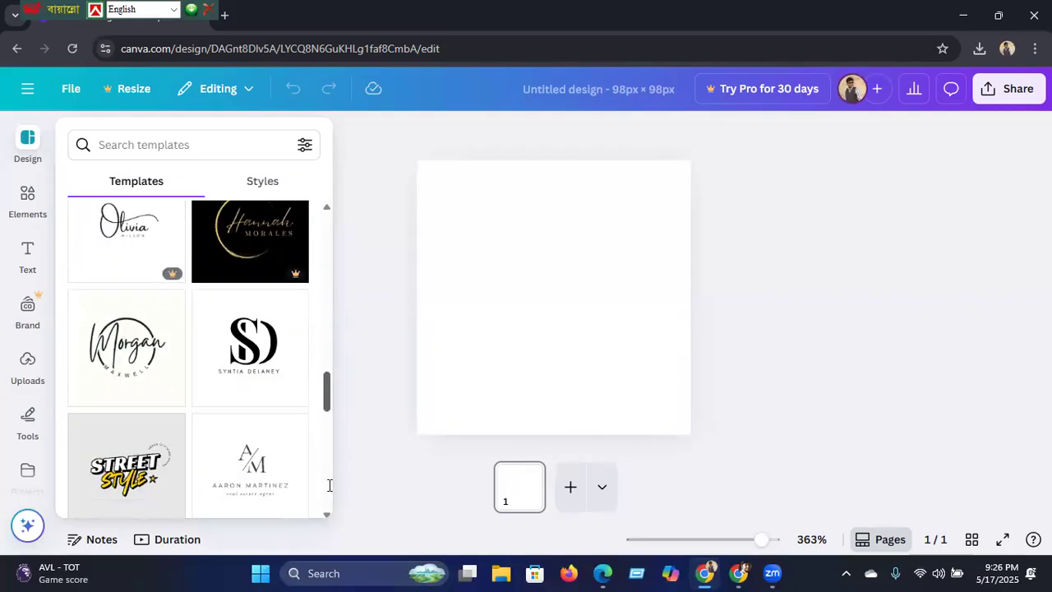
pyautogui.click(156, 143)
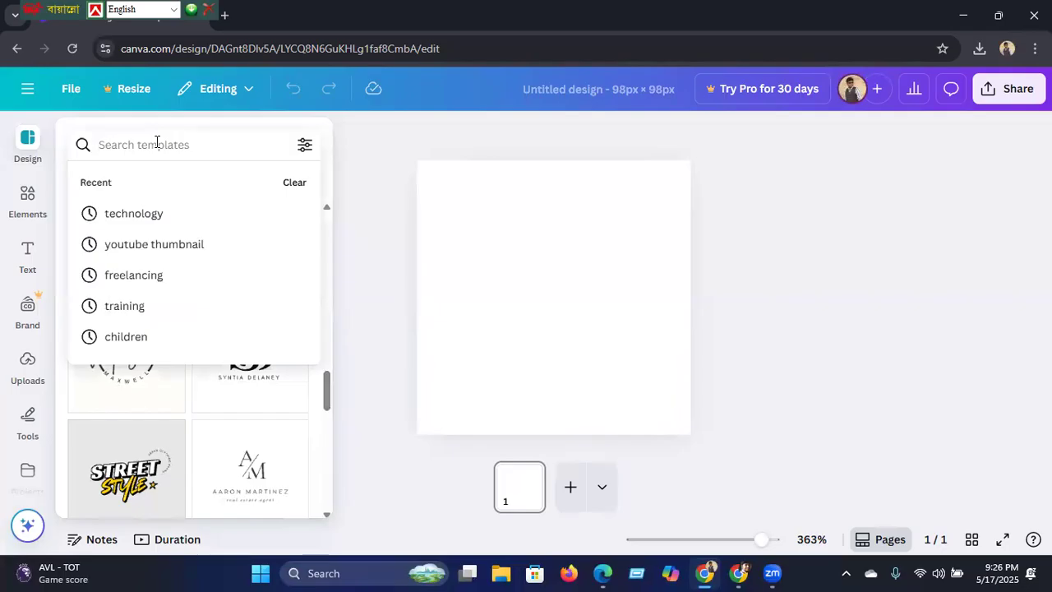
pyautogui.click(115, 220)
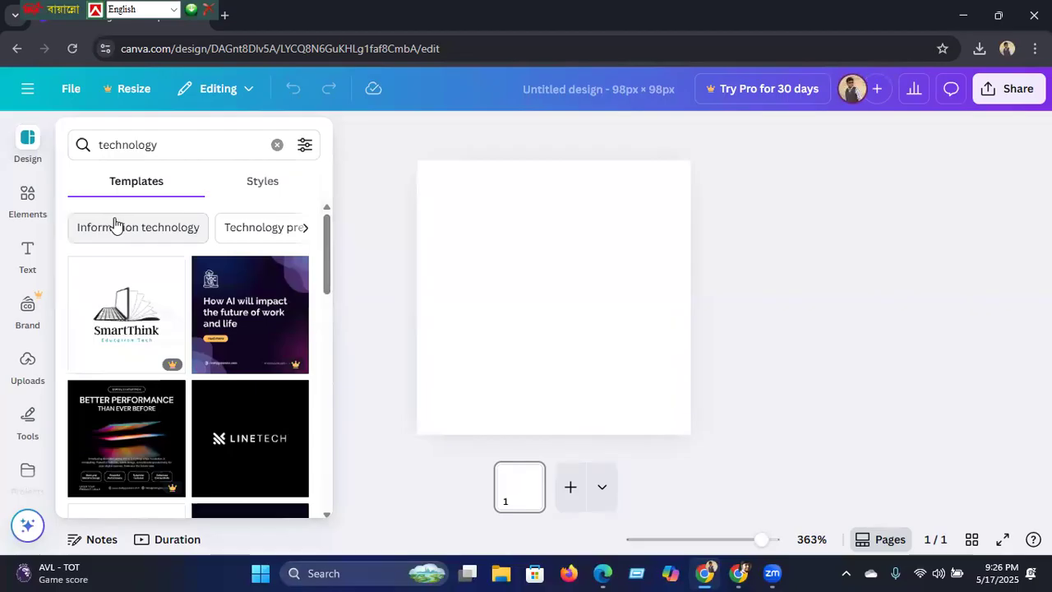
pyautogui.moveTo(325, 278)
pyautogui.mouseDown()
pyautogui.moveTo(325, 373)
pyautogui.moveTo(322, 292)
pyautogui.mouseUp()
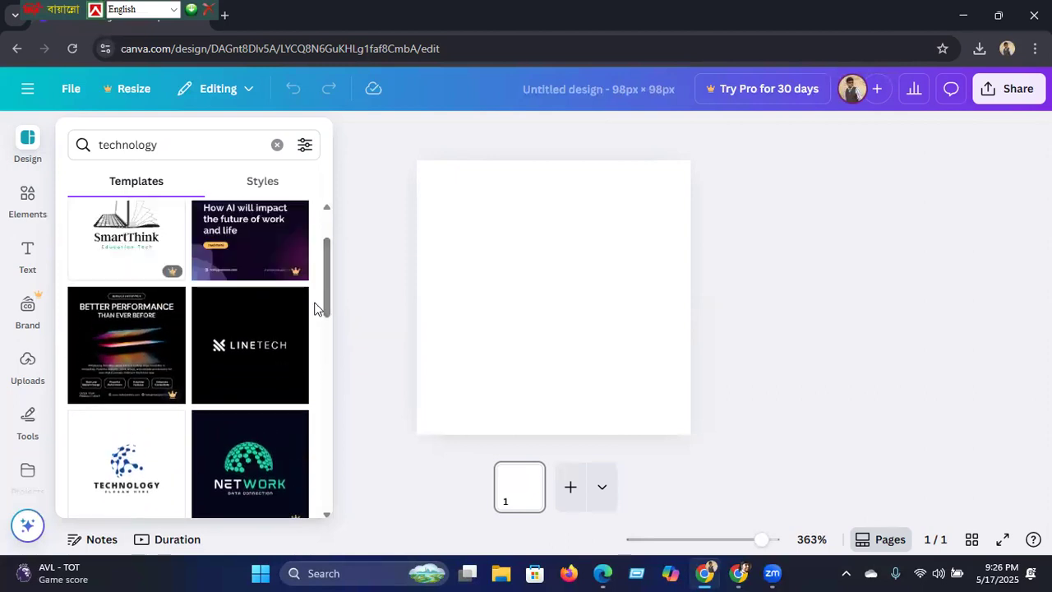
pyautogui.click(250, 357)
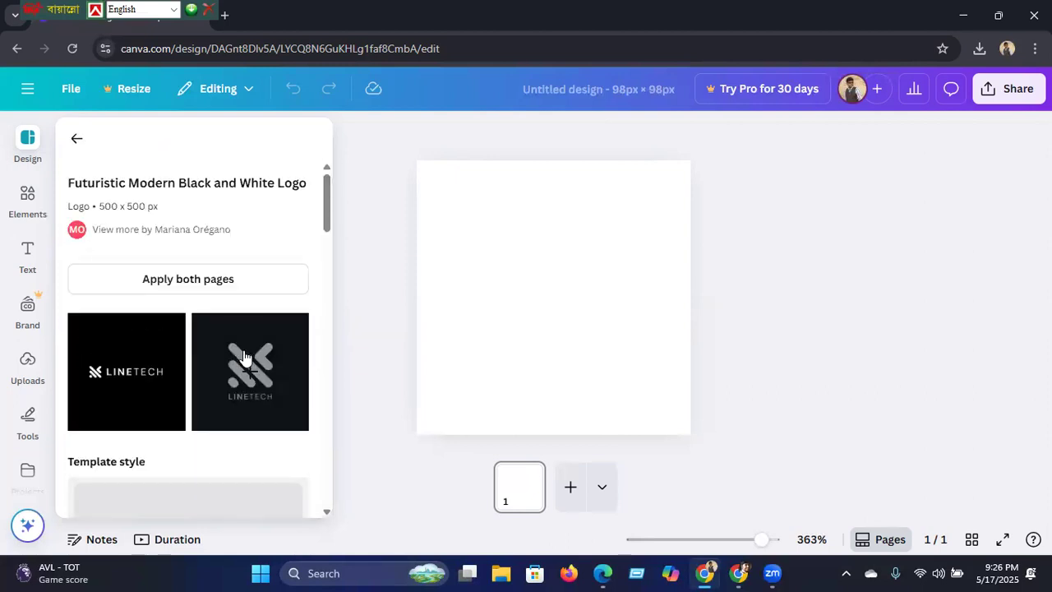
# Step: Apply the LINETECH logo template and replace its text with 'SUBIR'S TECH WORLD'
pyautogui.click(119, 363)
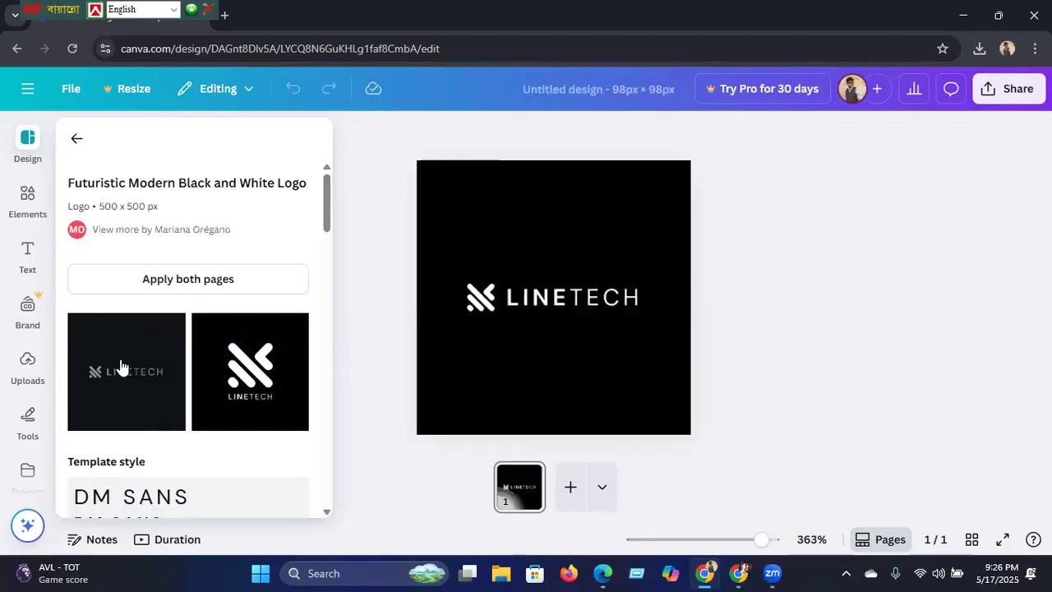
pyautogui.click(477, 346)
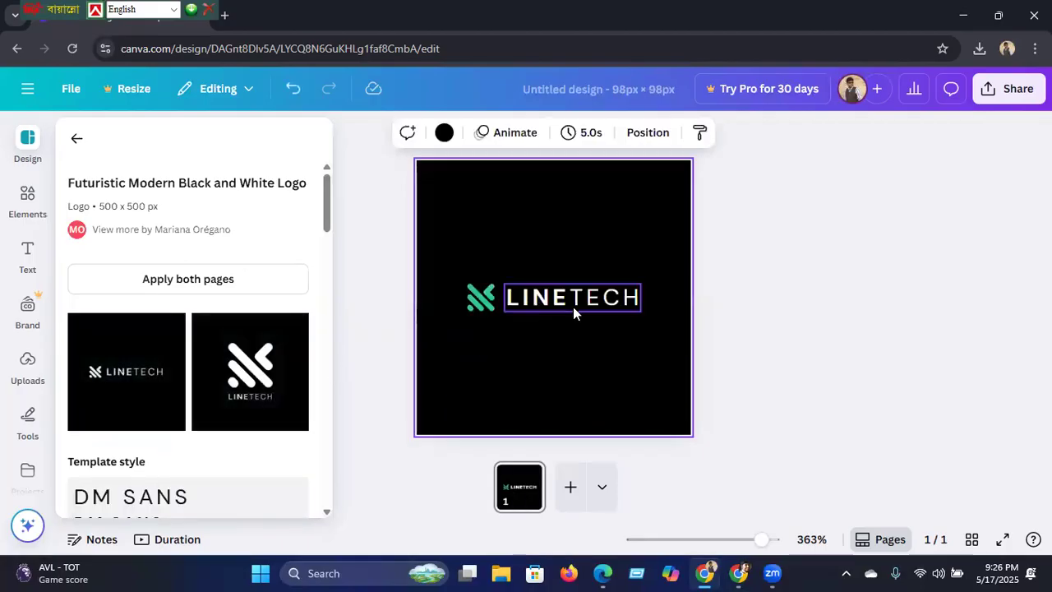
pyautogui.click(627, 301)
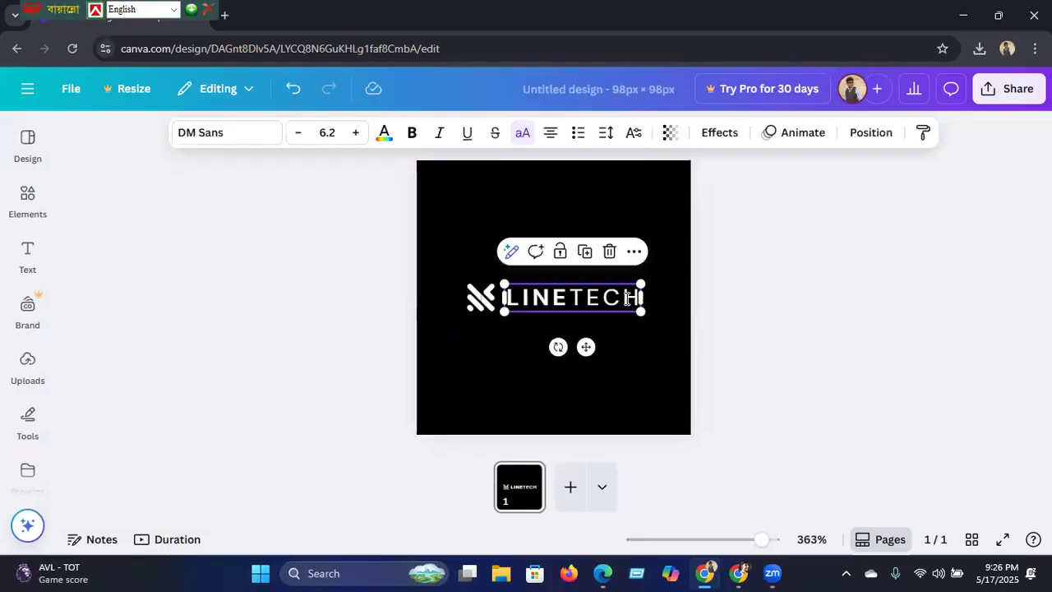
pyautogui.click(627, 299)
pyautogui.press('BackSpace')
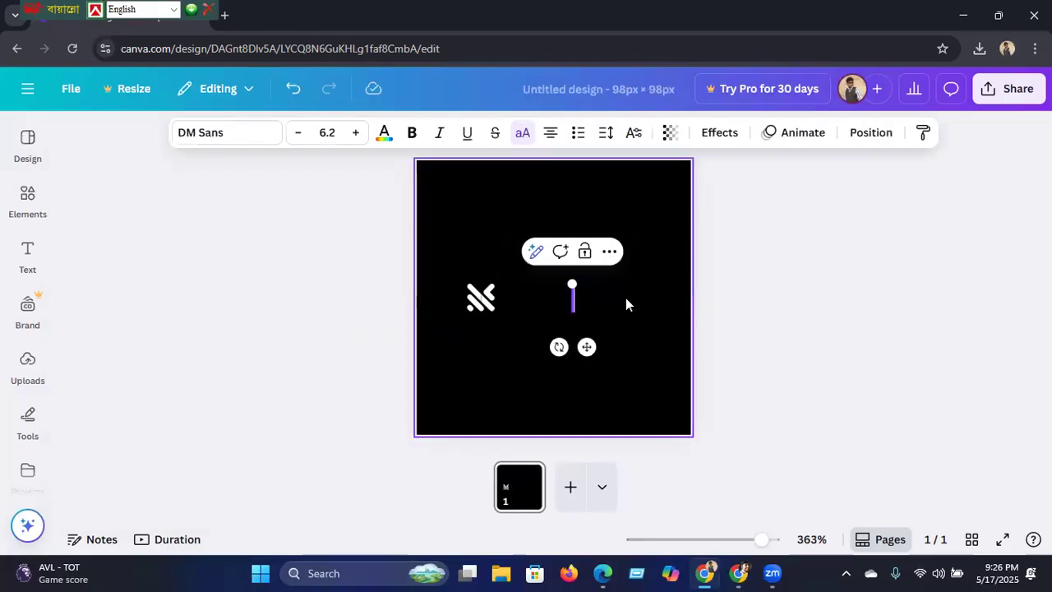
pyautogui.write('SUB')
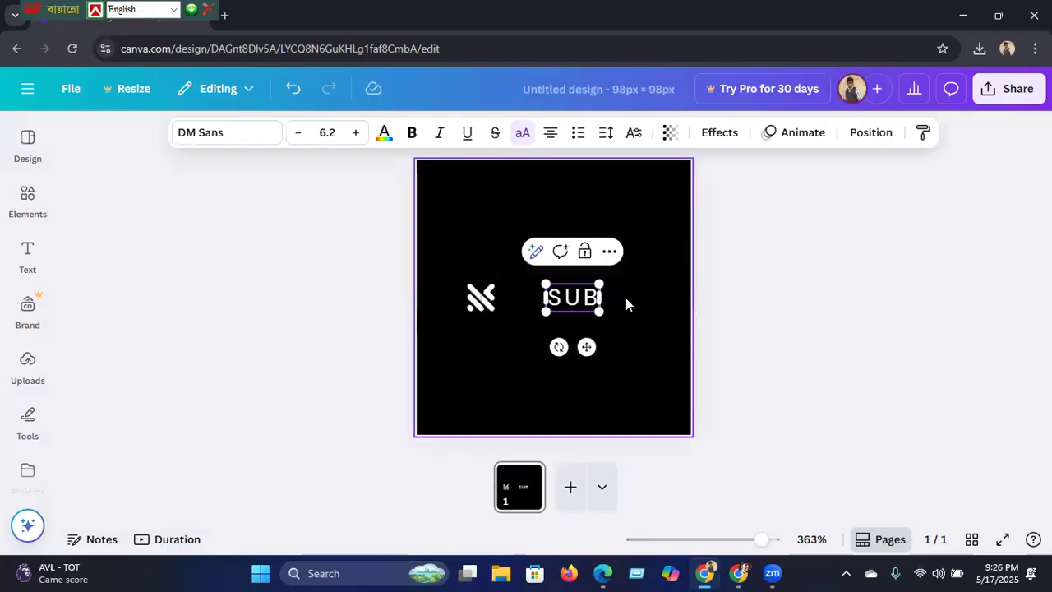
pyautogui.write("IR'S")
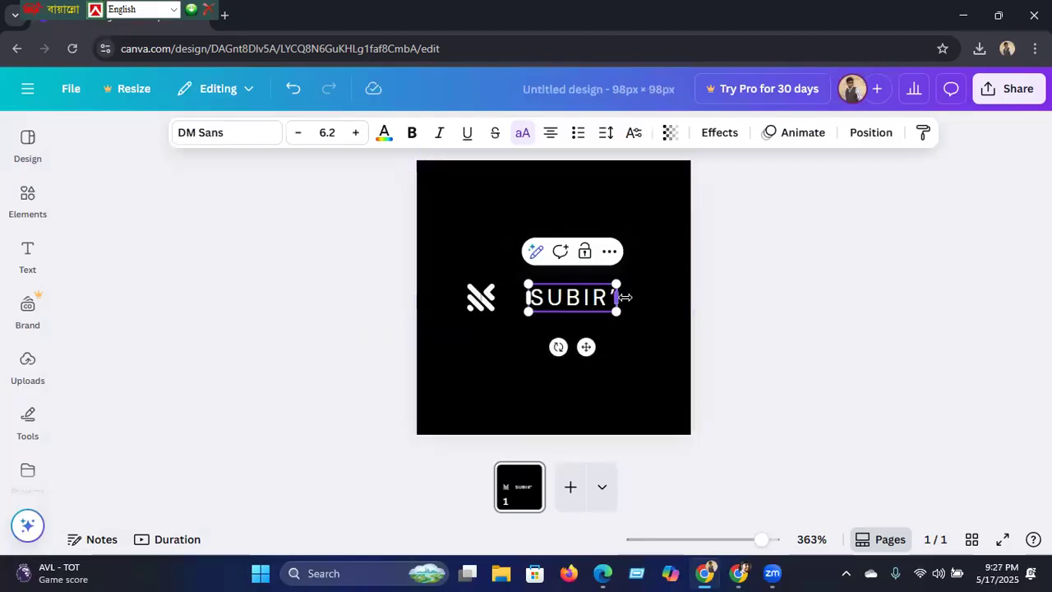
pyautogui.write(' T')
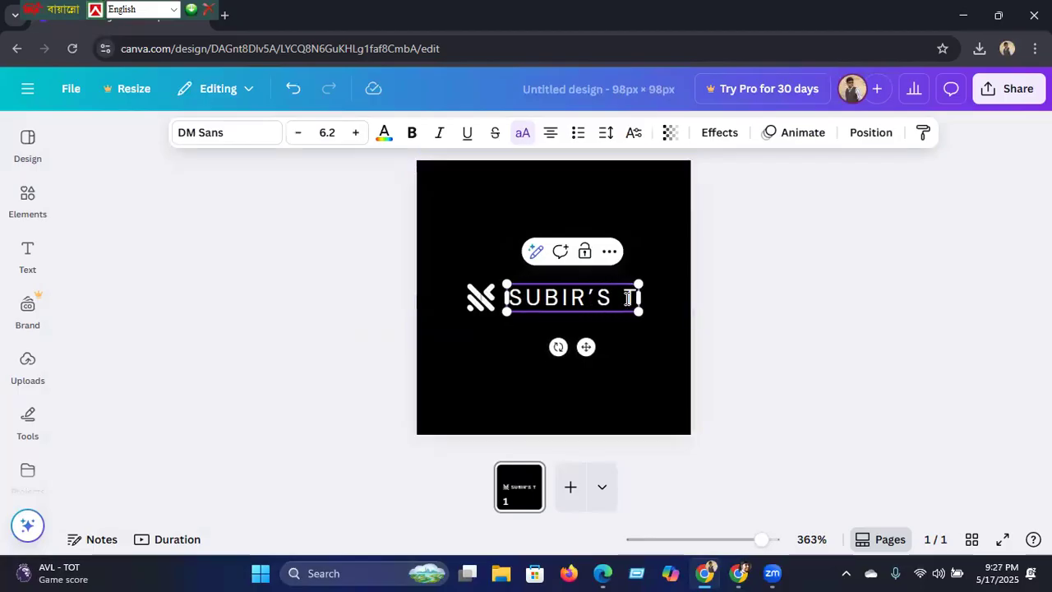
pyautogui.write('ECH WOR')
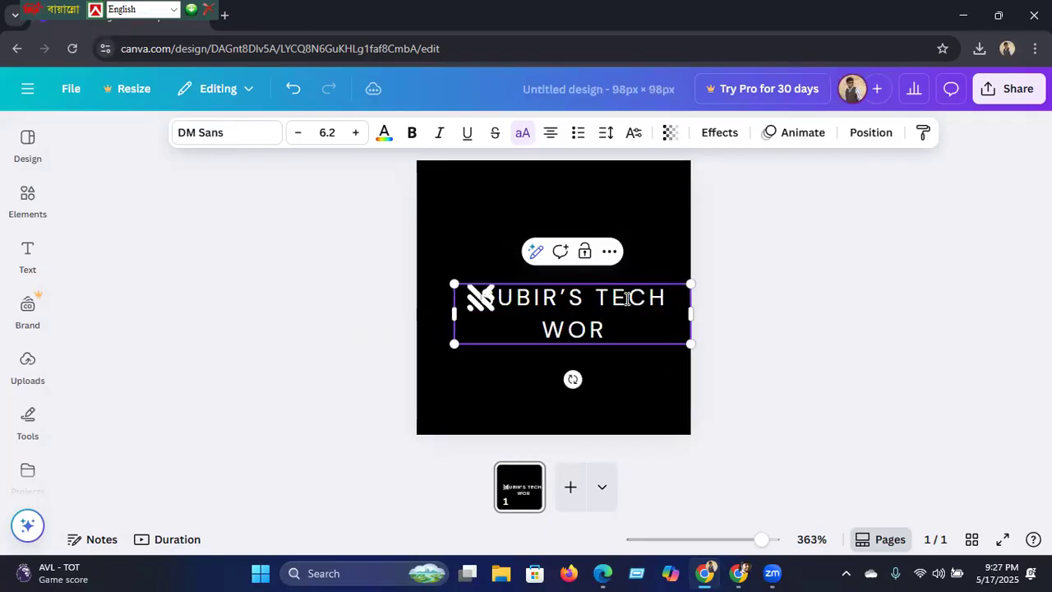
pyautogui.write('LD')
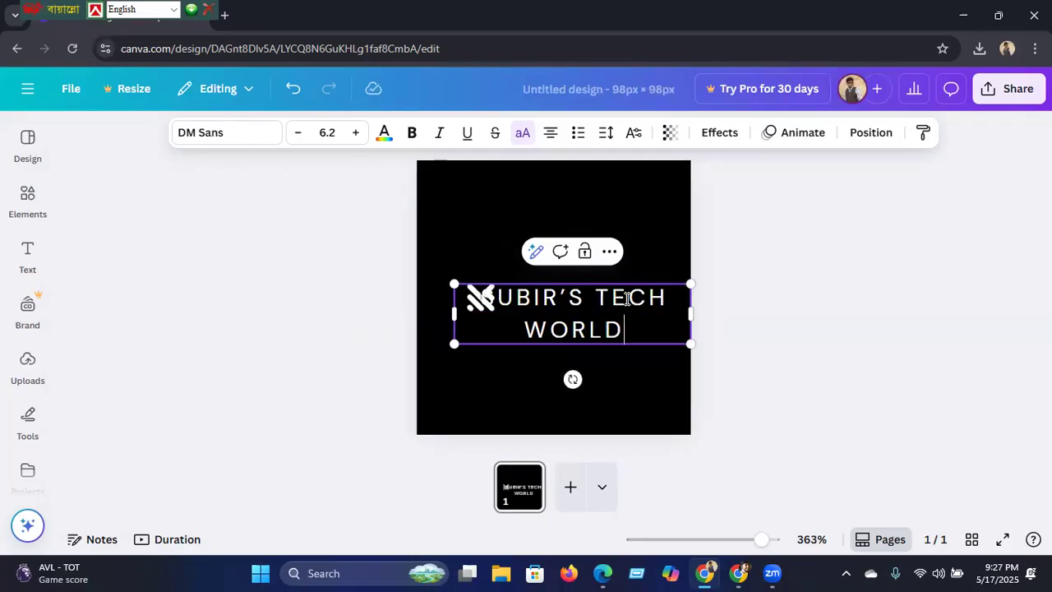
# Step: Widen and lower the channel name, then delete the logo mark
pyautogui.moveTo(686, 307)
pyautogui.mouseDown()
pyautogui.moveTo(747, 314)
pyautogui.moveTo(697, 331)
pyautogui.moveTo(612, 322)
pyautogui.moveTo(680, 306)
pyautogui.mouseUp()
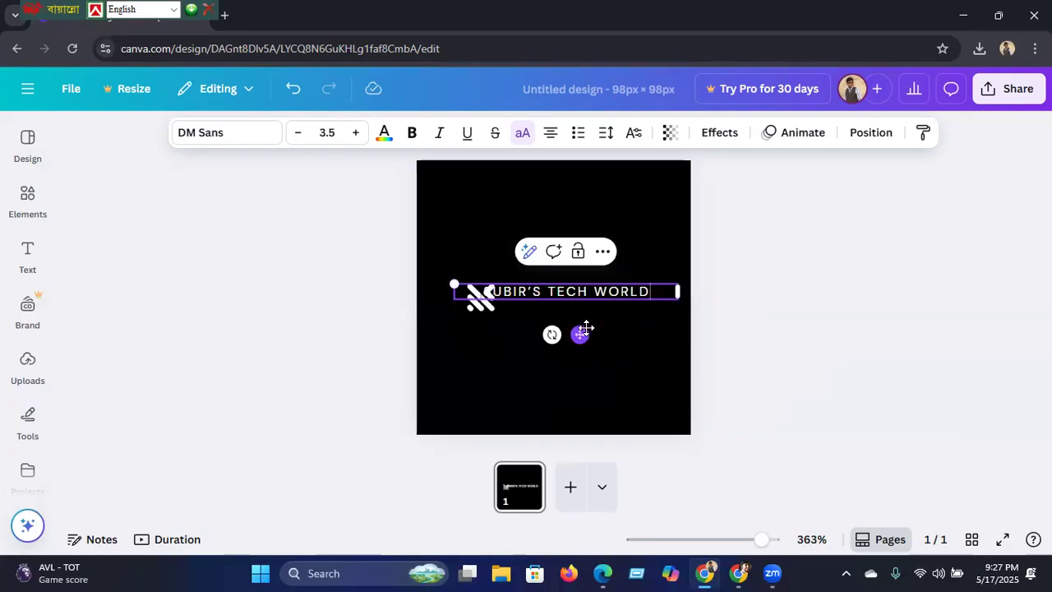
pyautogui.moveTo(580, 334); pyautogui.dragTo(570, 380)
pyautogui.click(484, 312)
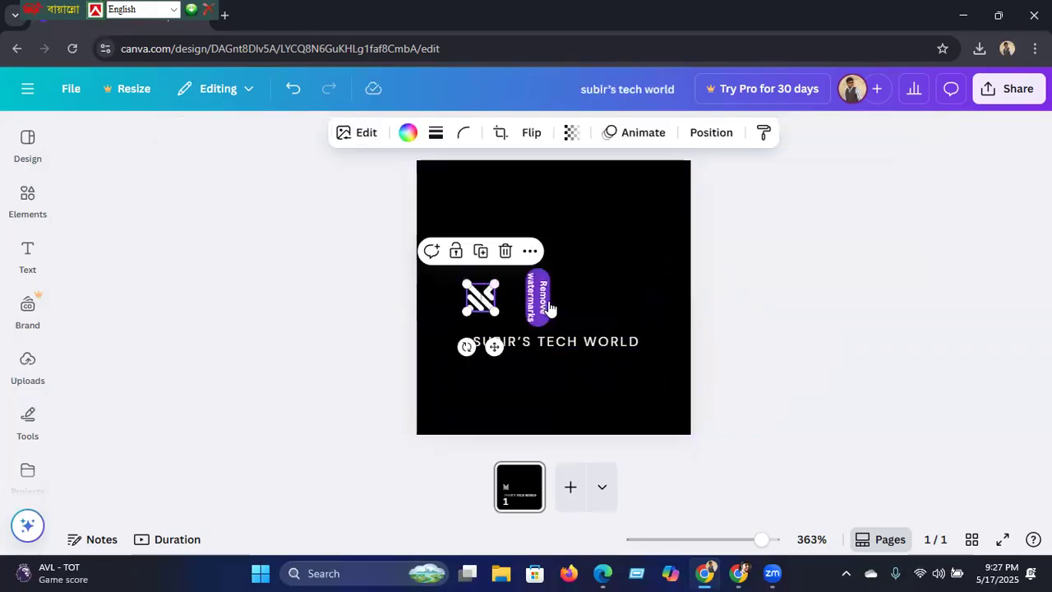
pyautogui.click(504, 252)
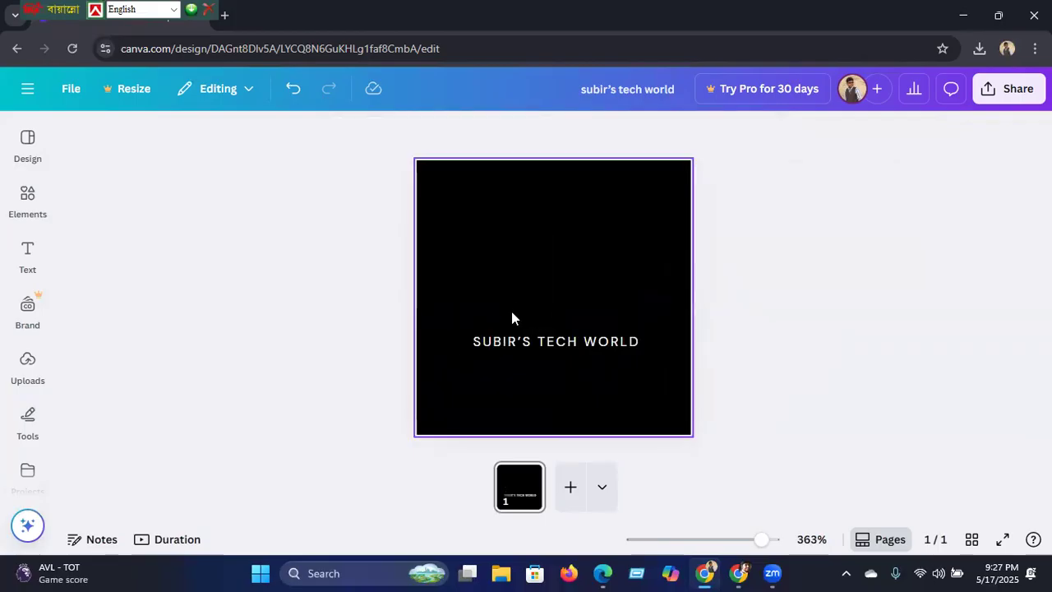
# Step: Search Elements for 'tech' graphics and browse to the laptop illustration
pyautogui.click(25, 210)
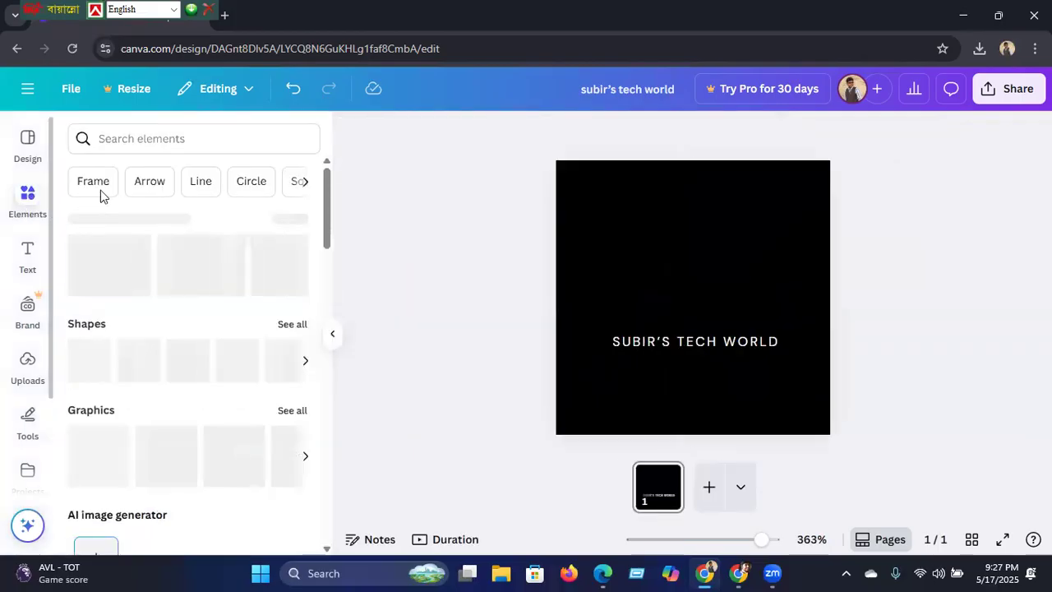
pyautogui.click(130, 140)
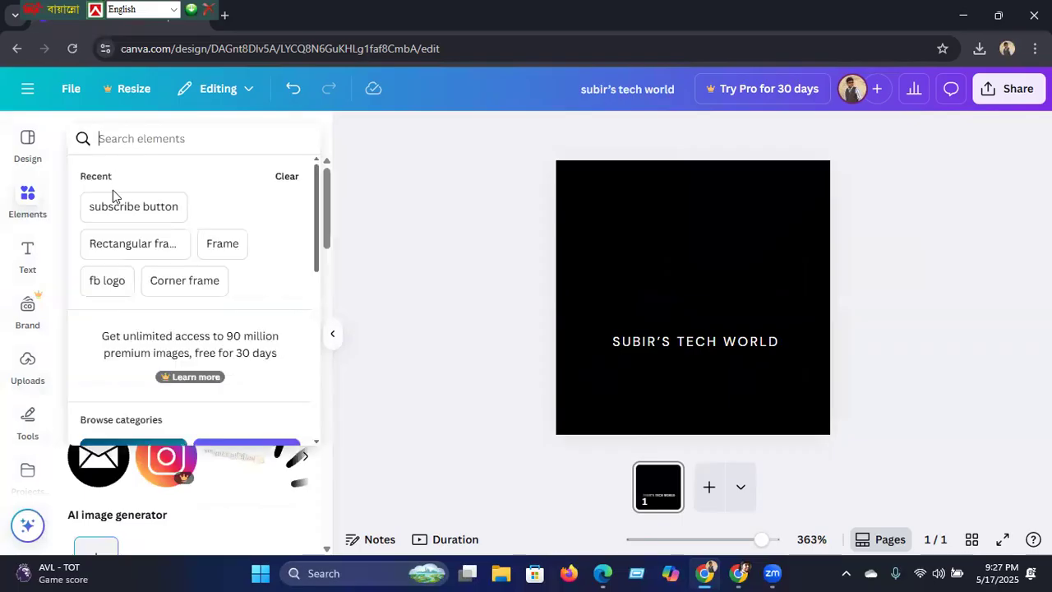
pyautogui.write('t')
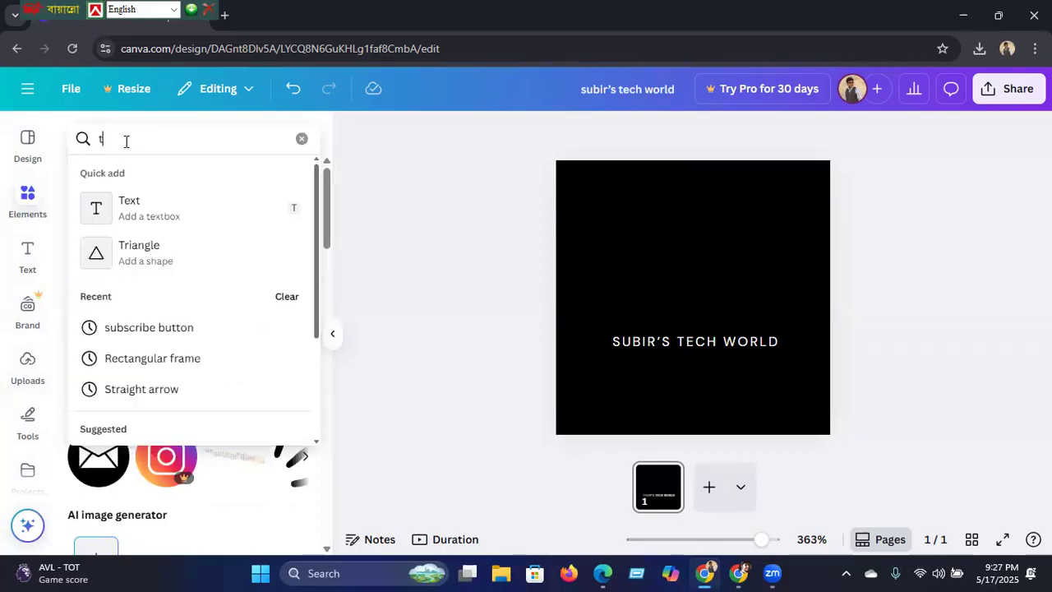
pyautogui.write('ech')
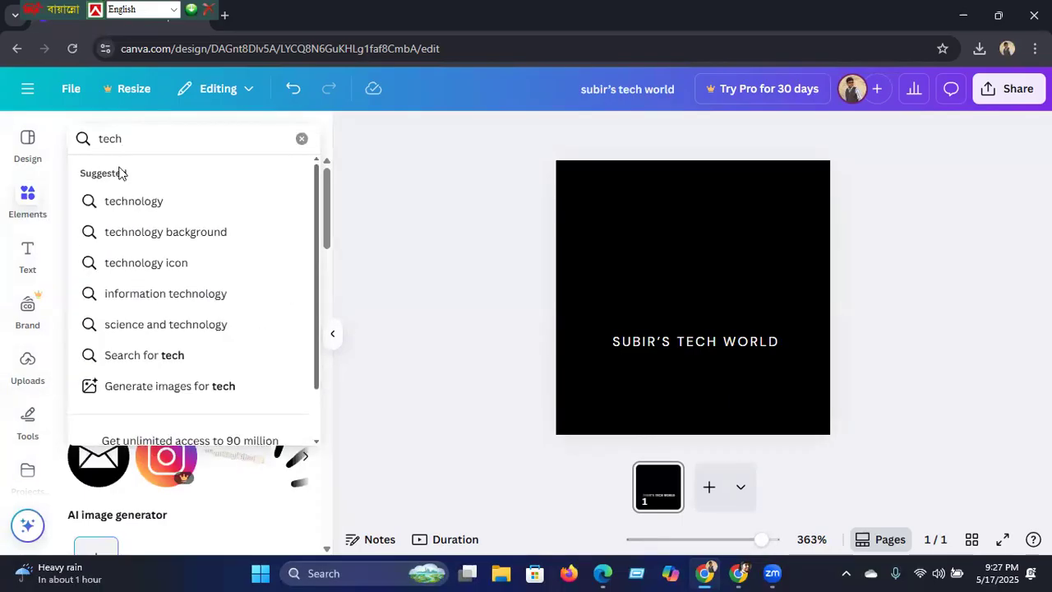
pyautogui.click(122, 204)
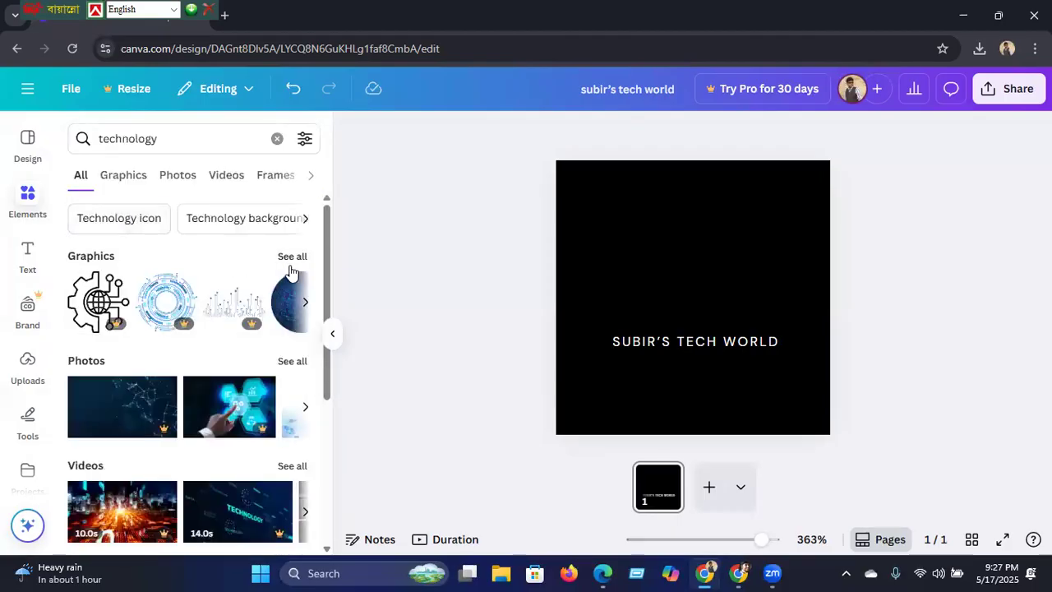
pyautogui.click(293, 257)
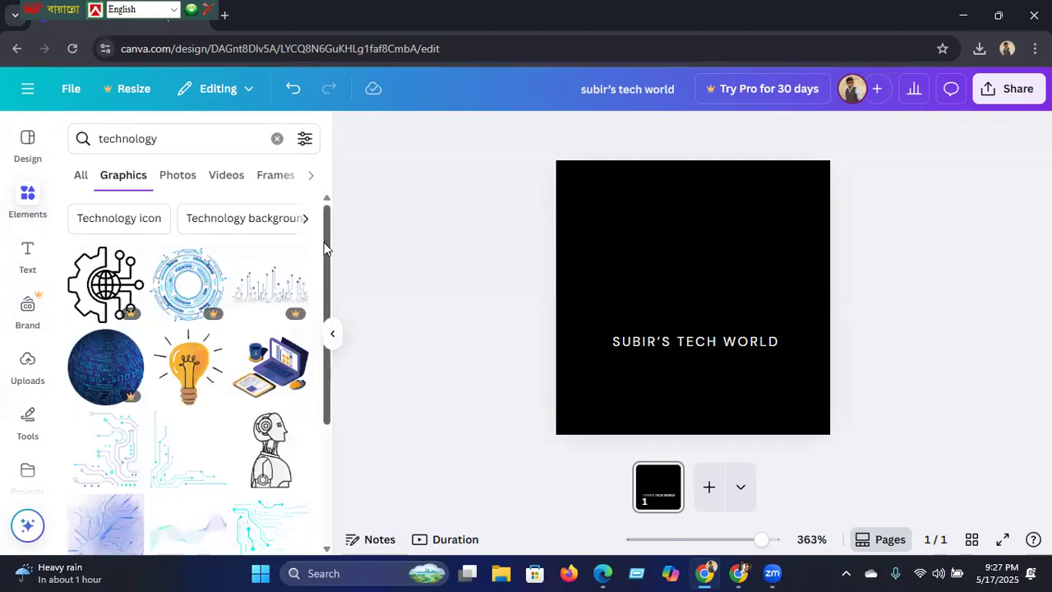
pyautogui.moveTo(324, 247); pyautogui.dragTo(306, 490)
pyautogui.scroll(-3, 306, 490)
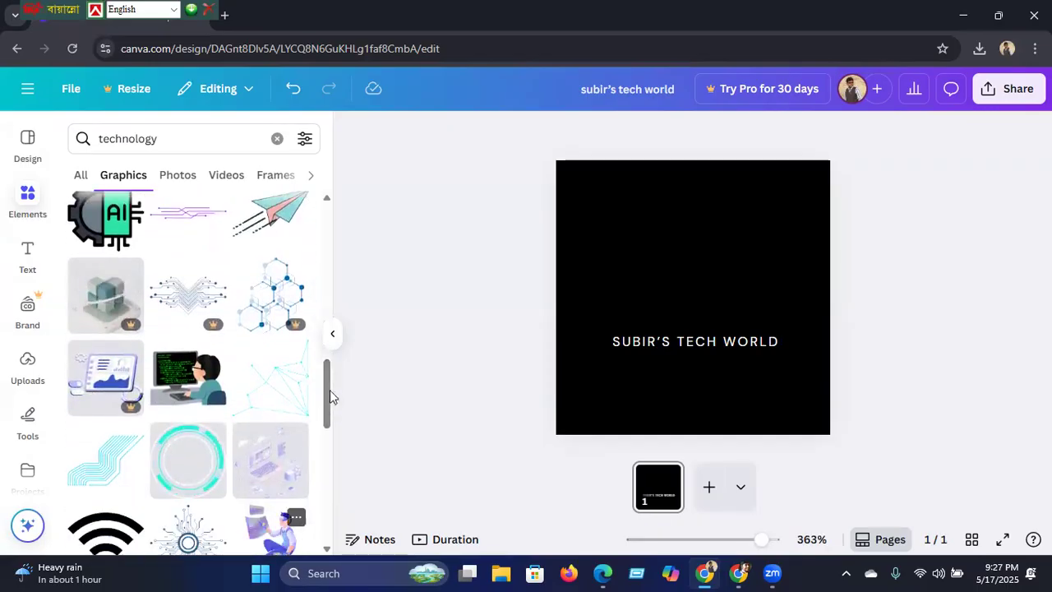
pyautogui.moveTo(330, 400); pyautogui.dragTo(336, 246)
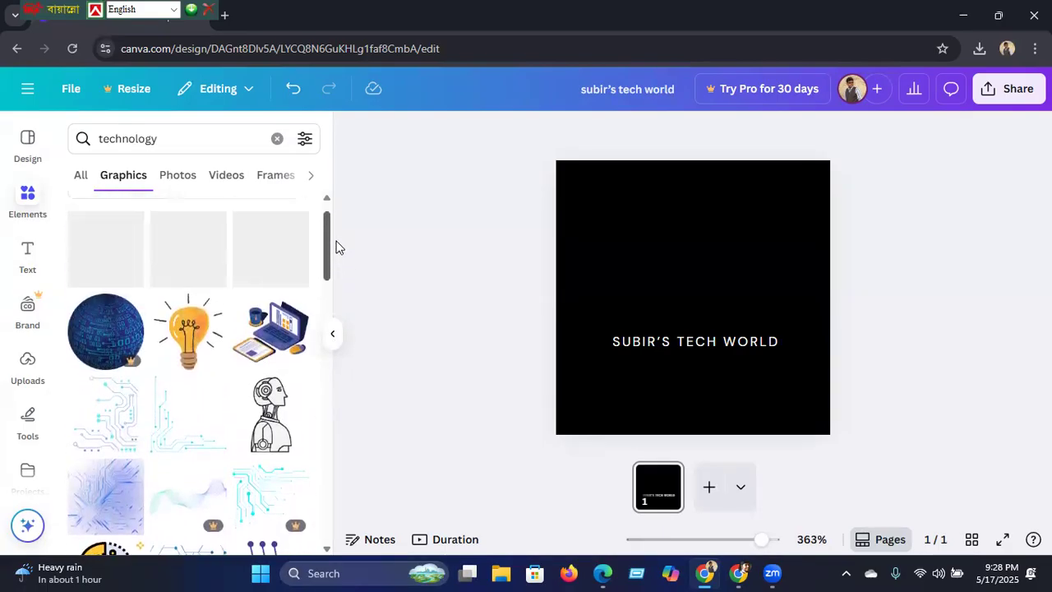
# Step: Add the laptop illustration, enlarge it and centre it above the title
pyautogui.click(271, 344)
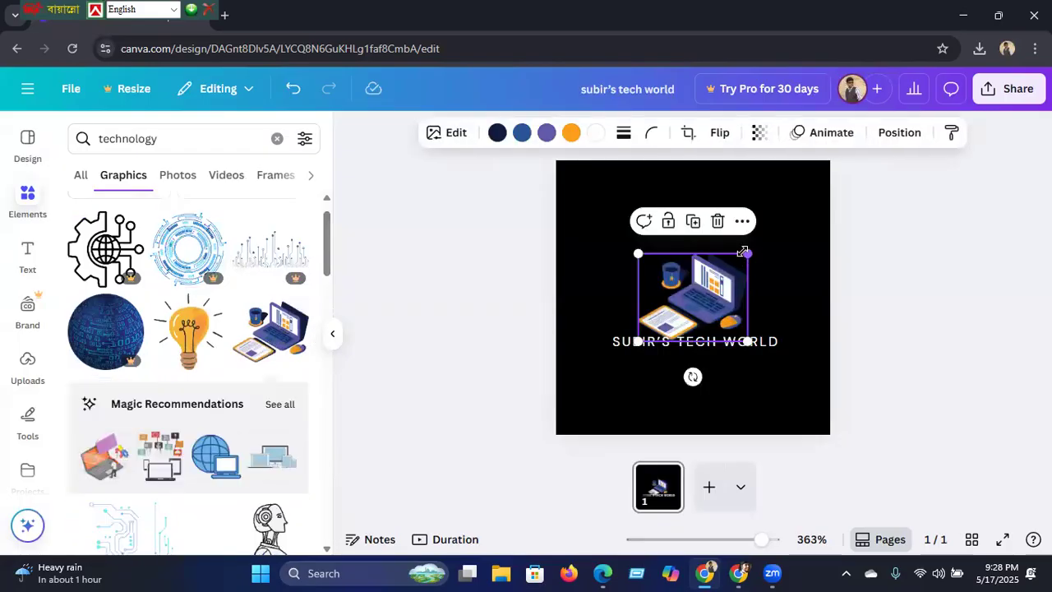
pyautogui.moveTo(750, 252); pyautogui.dragTo(775, 230)
pyautogui.moveTo(706, 298); pyautogui.dragTo(688, 288)
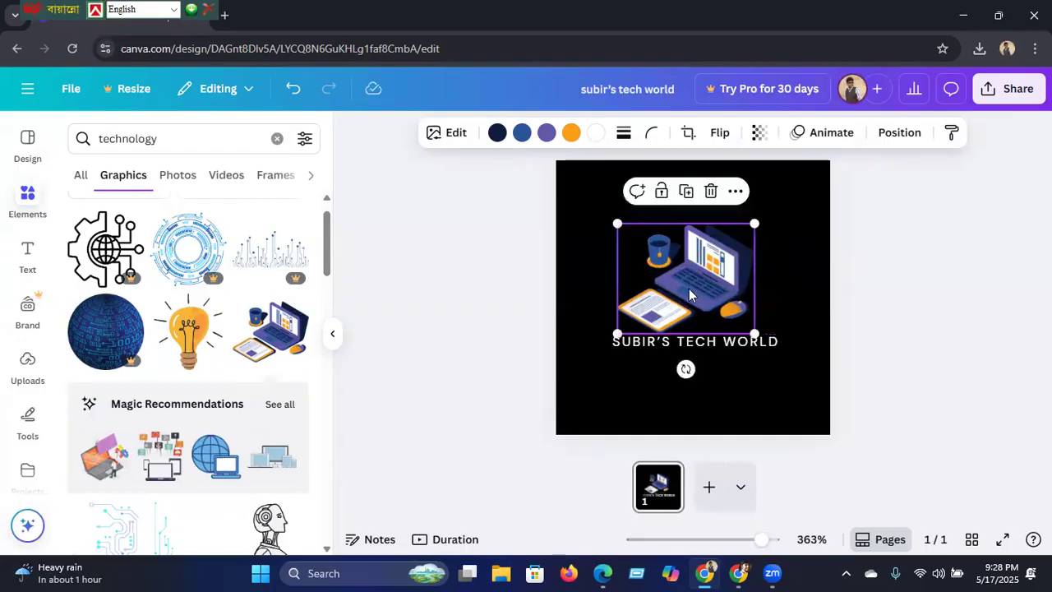
pyautogui.click(656, 352)
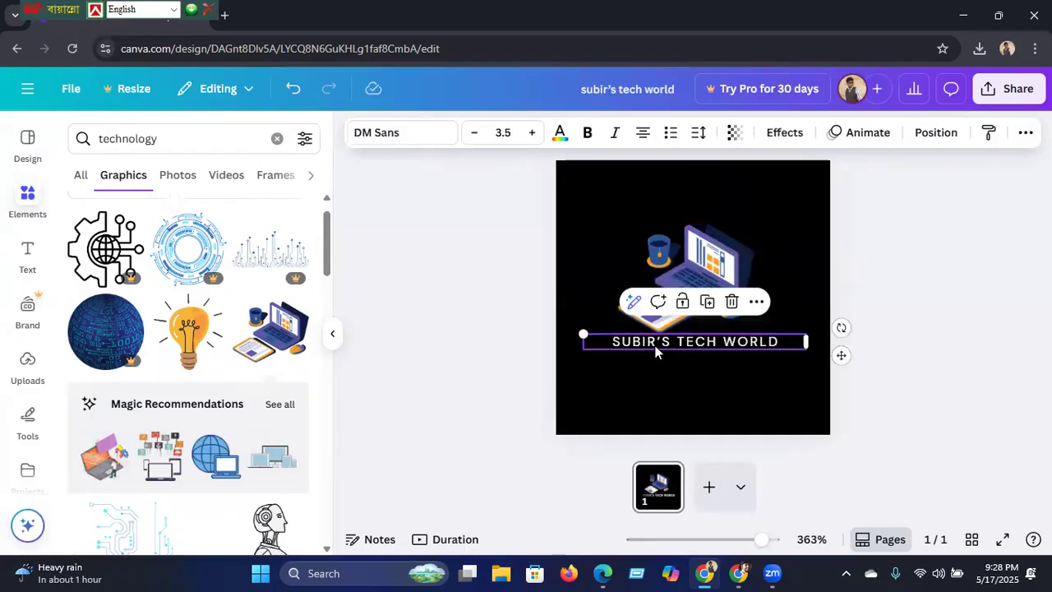
# Step: Set the title font to Gulfs Display from the Display fonts, after trying Klemer Display
pyautogui.click(391, 139)
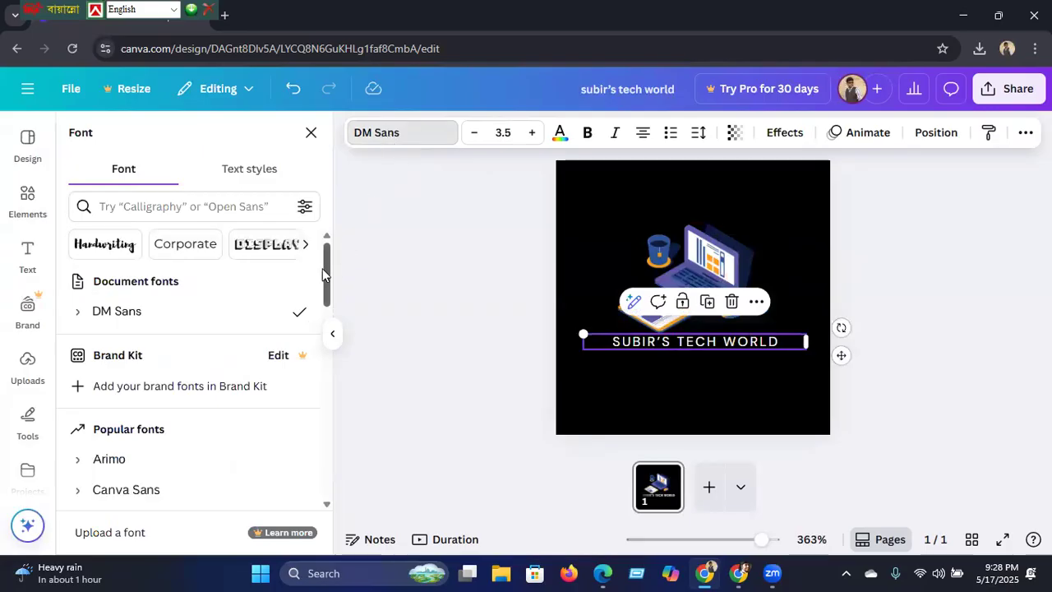
pyautogui.click(263, 245)
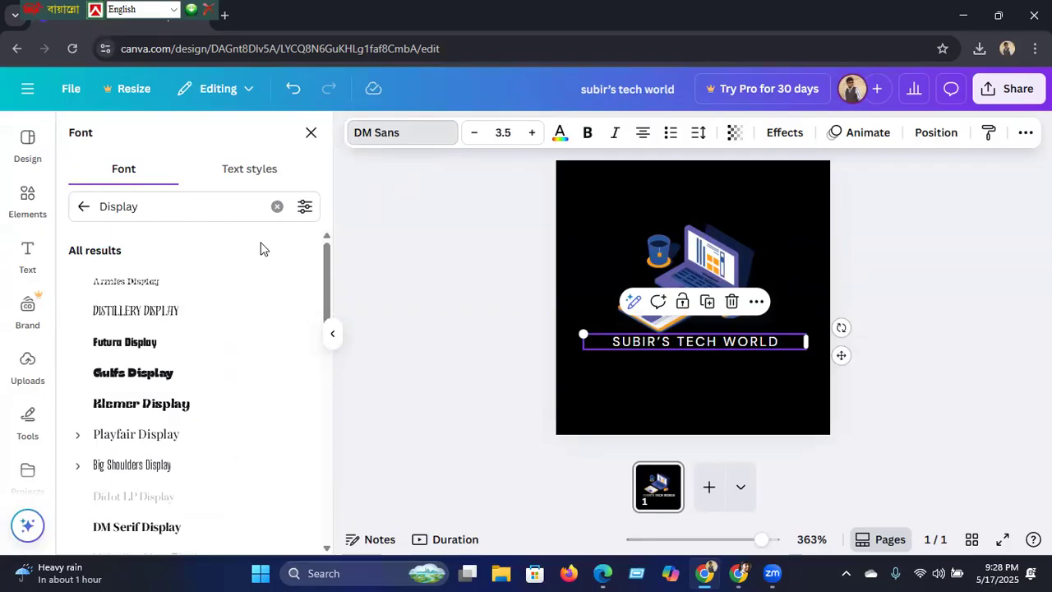
pyautogui.click(144, 404)
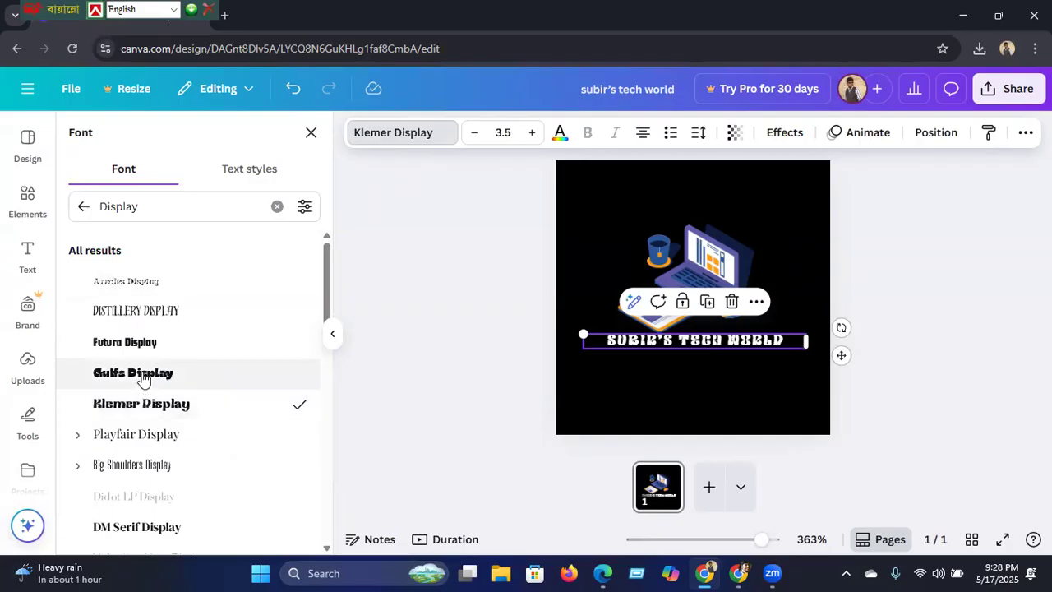
pyautogui.click(143, 375)
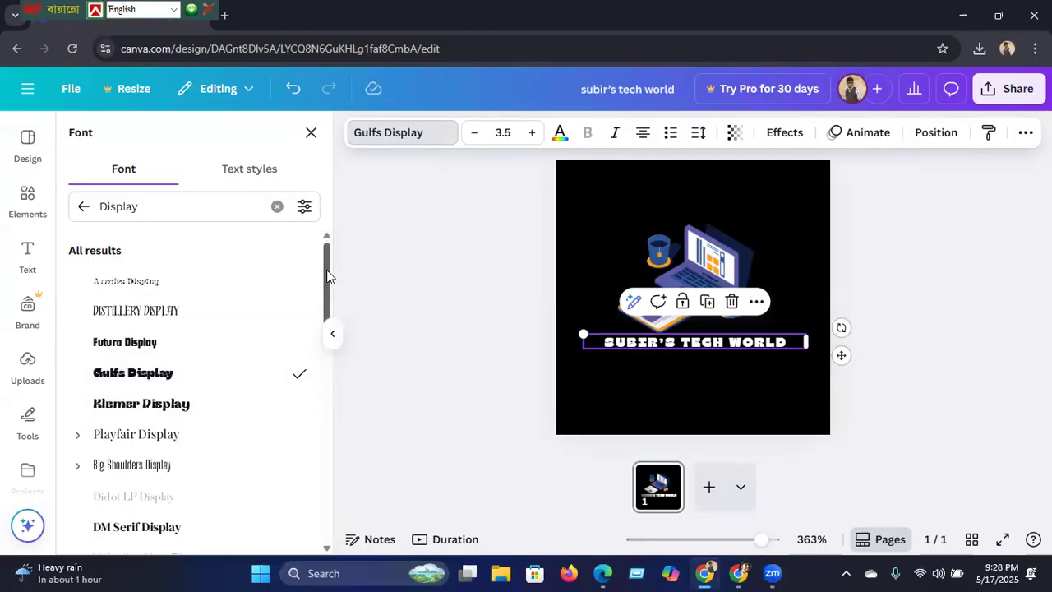
pyautogui.moveTo(326, 277); pyautogui.dragTo(318, 222)
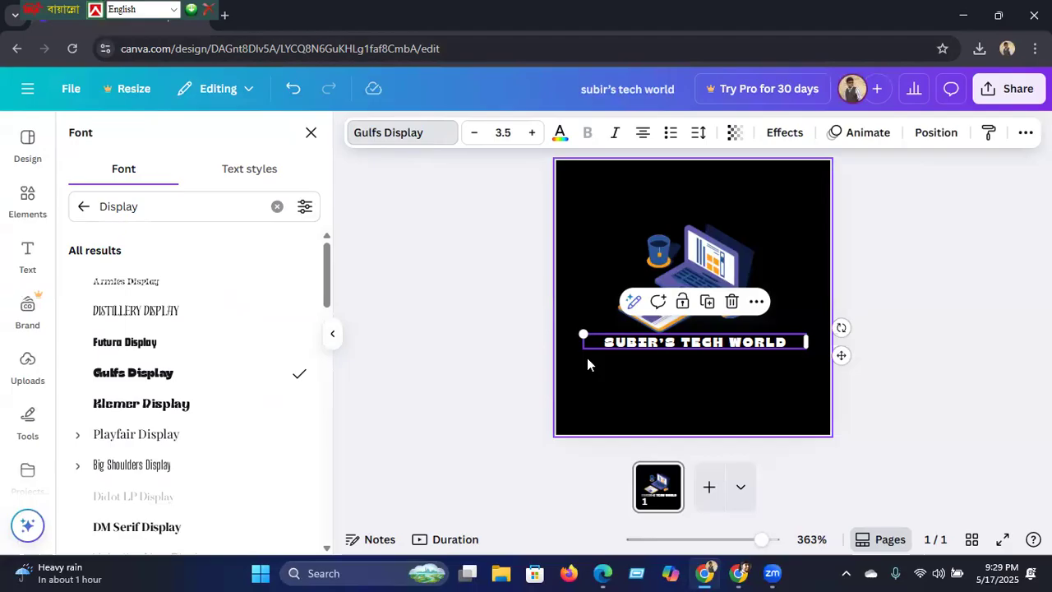
pyautogui.click(612, 378)
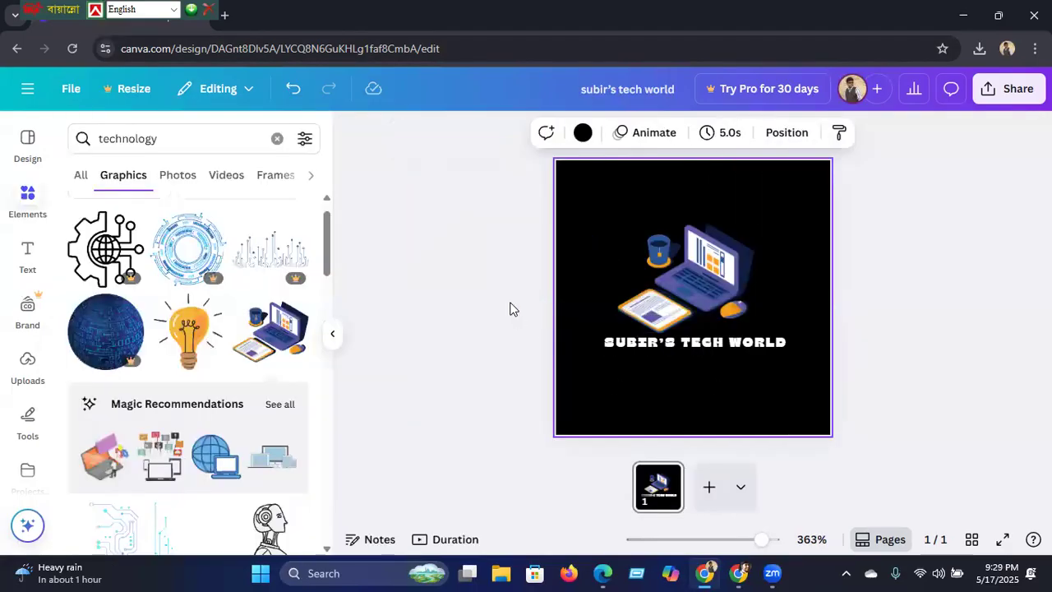
# Step: Change the page background to blue #285598, then lighten it to #5B85C4
pyautogui.click(582, 134)
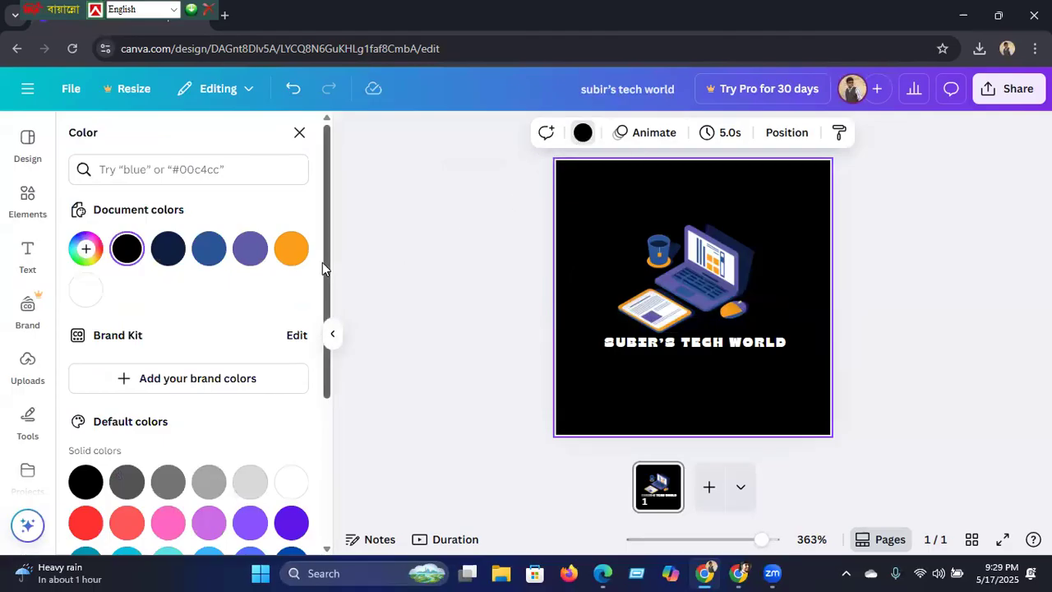
pyautogui.moveTo(328, 239); pyautogui.dragTo(332, 465)
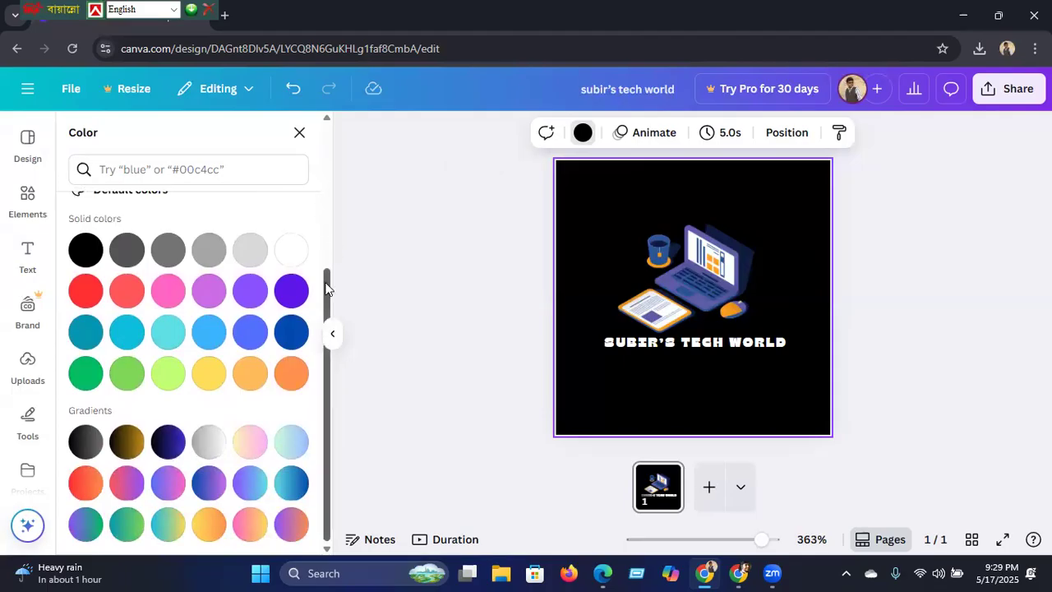
pyautogui.scroll(2, 327, 226)
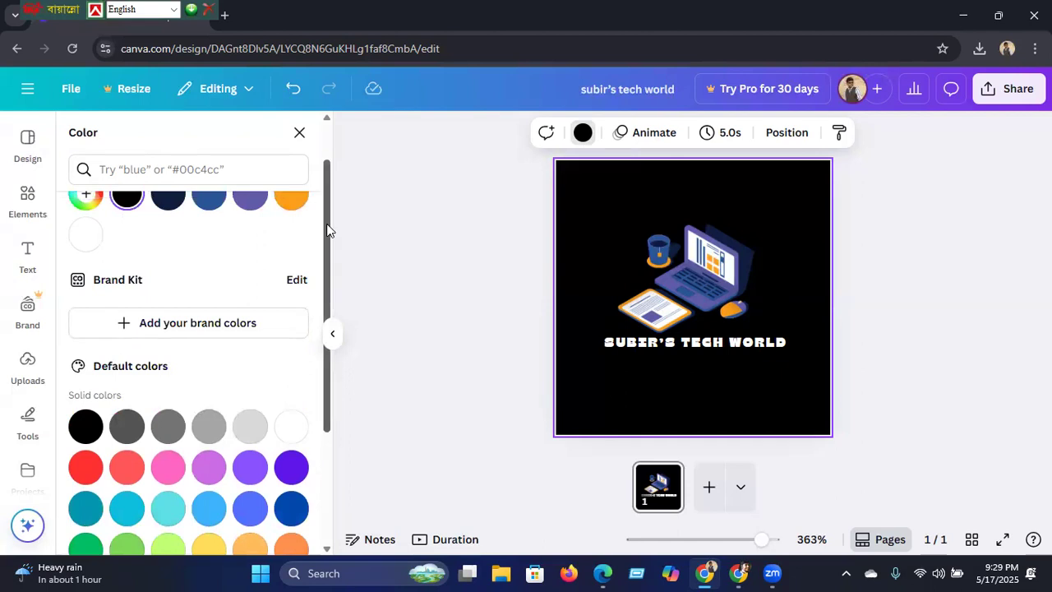
pyautogui.scroll(1, 324, 230)
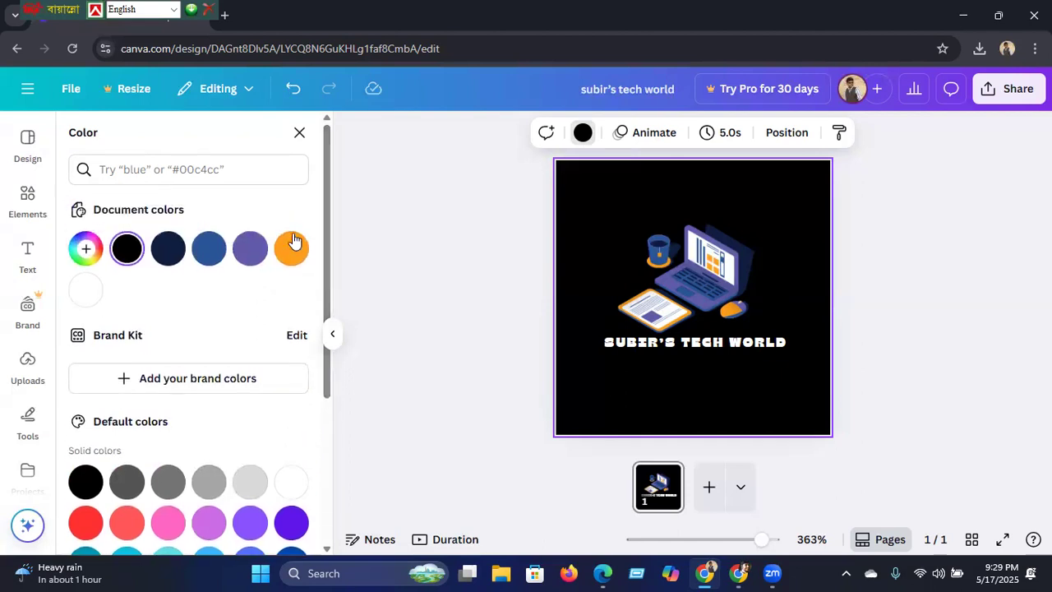
pyautogui.click(210, 259)
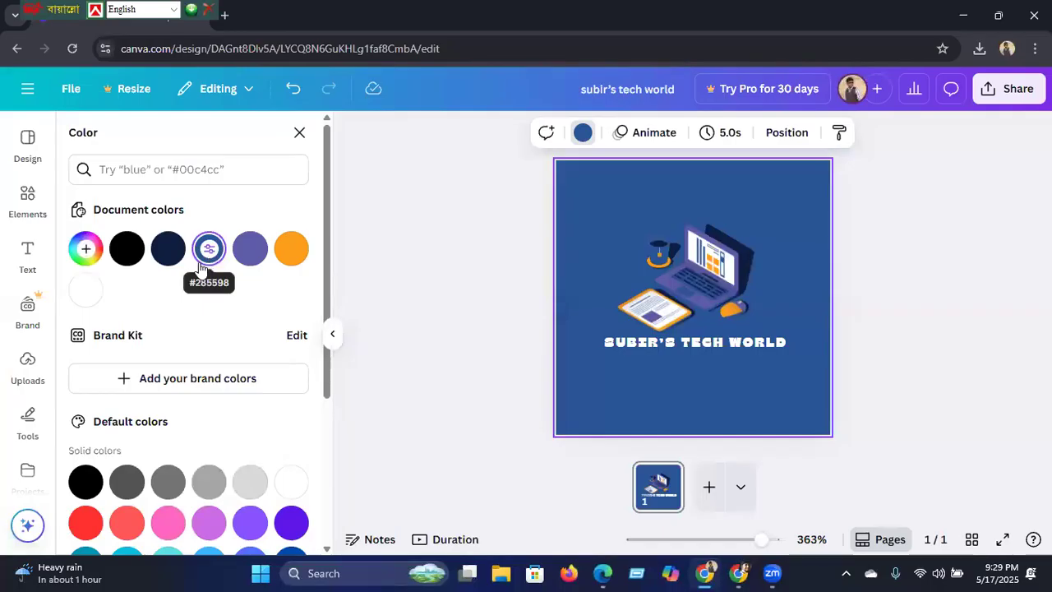
pyautogui.click(85, 250)
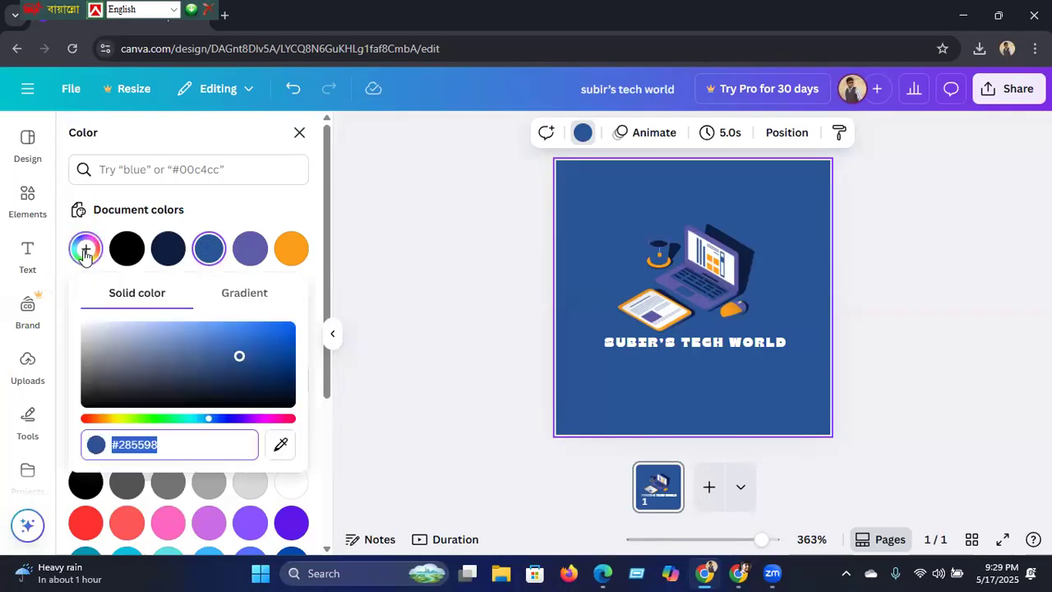
pyautogui.moveTo(241, 361); pyautogui.dragTo(195, 341)
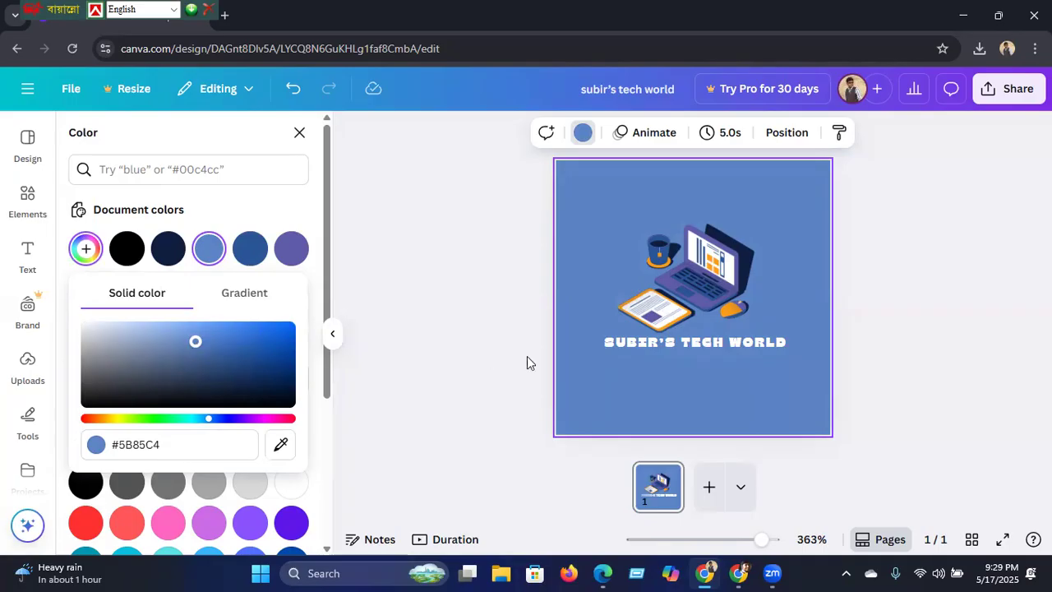
pyautogui.click(679, 342)
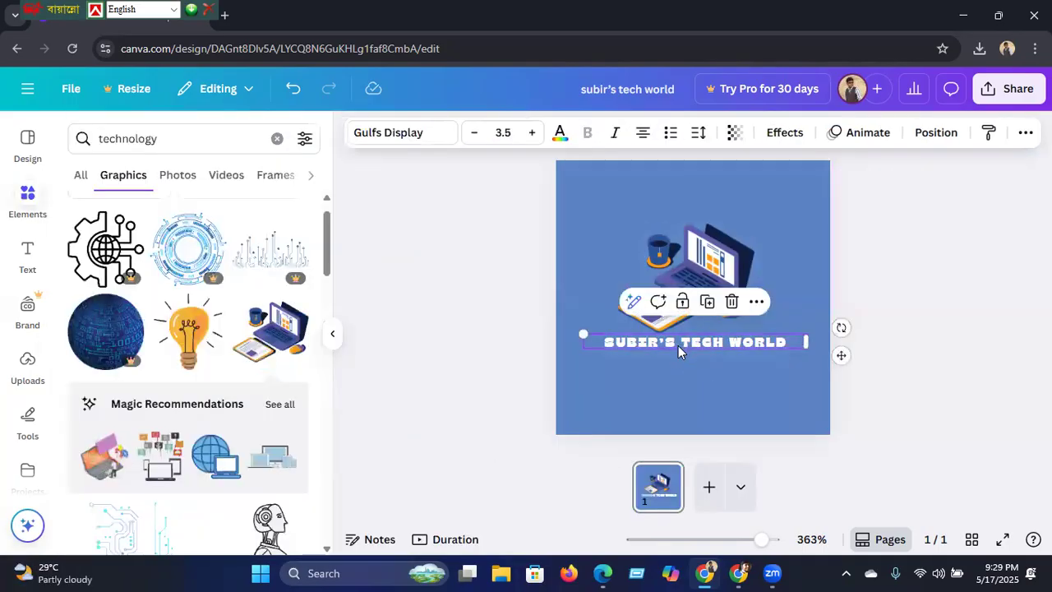
# Step: Move the title slightly lower and set its font size to 4.5
pyautogui.click(679, 341)
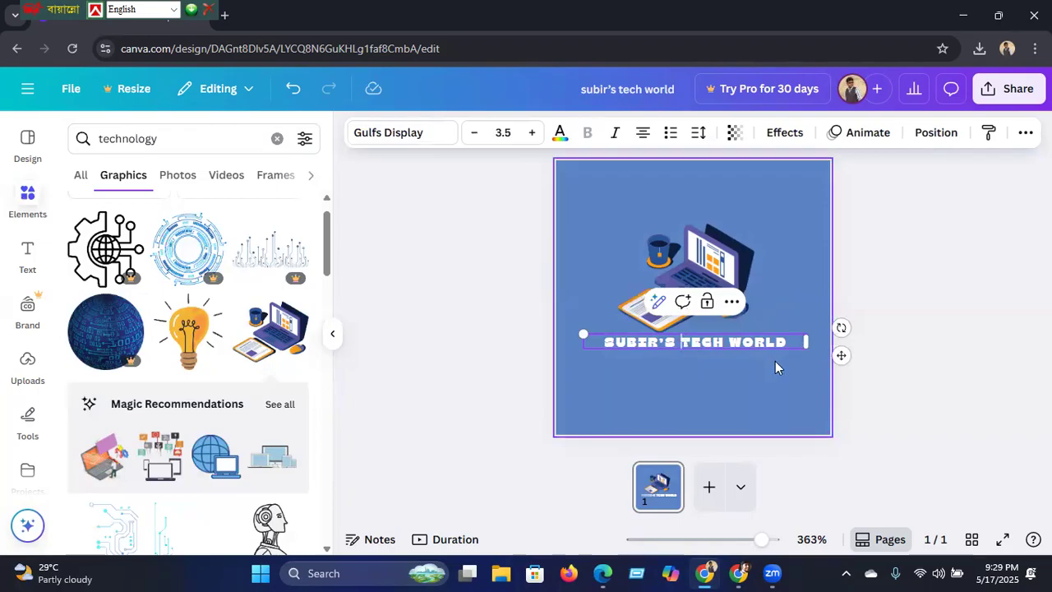
pyautogui.moveTo(840, 355); pyautogui.dragTo(836, 374)
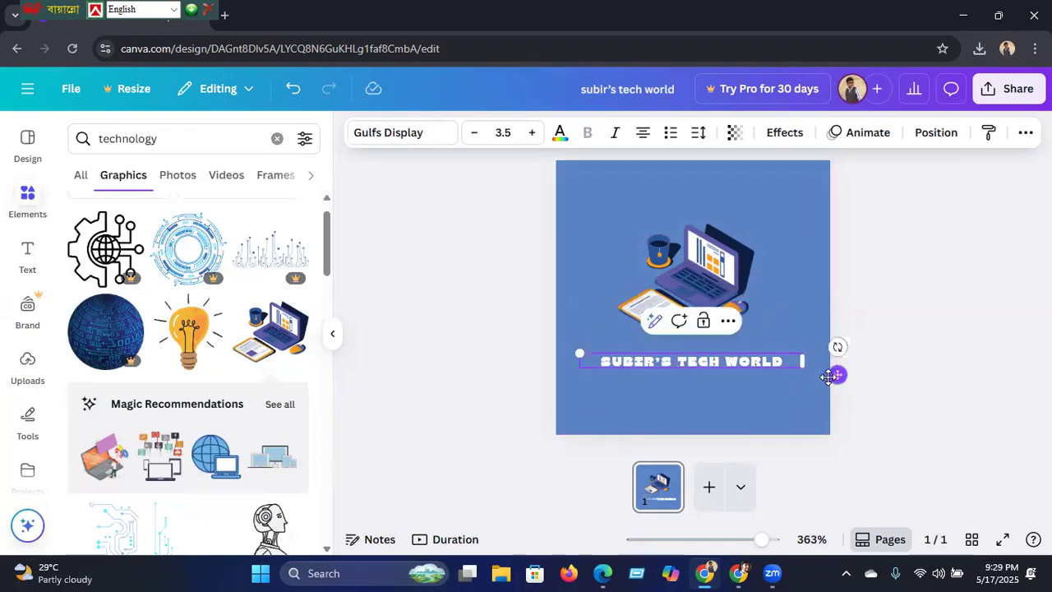
pyautogui.click(529, 136)
pyautogui.click(529, 136)
pyautogui.click(529, 135)
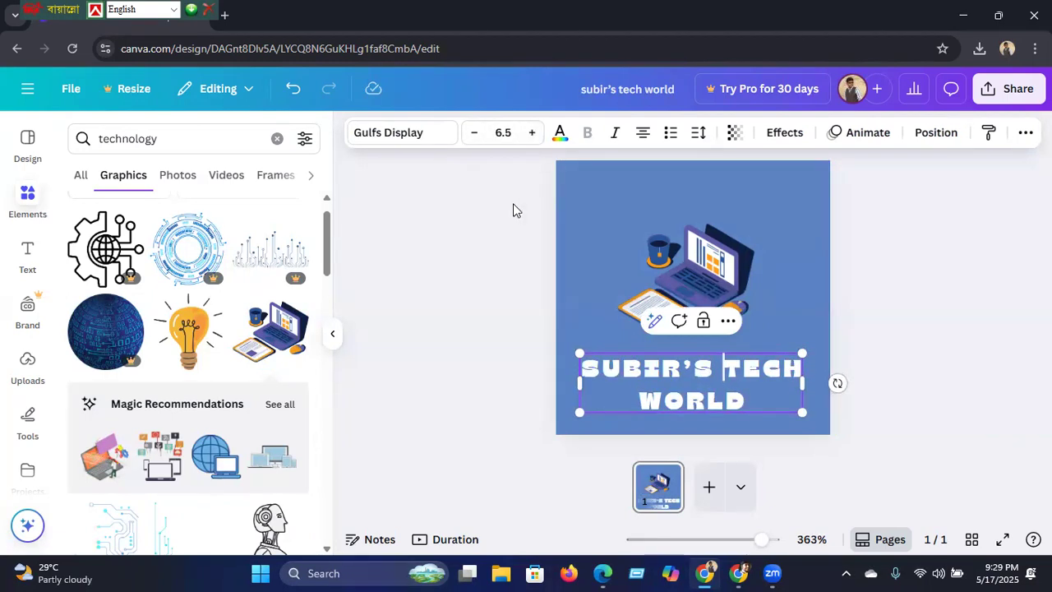
pyautogui.click(474, 135)
pyautogui.click(474, 136)
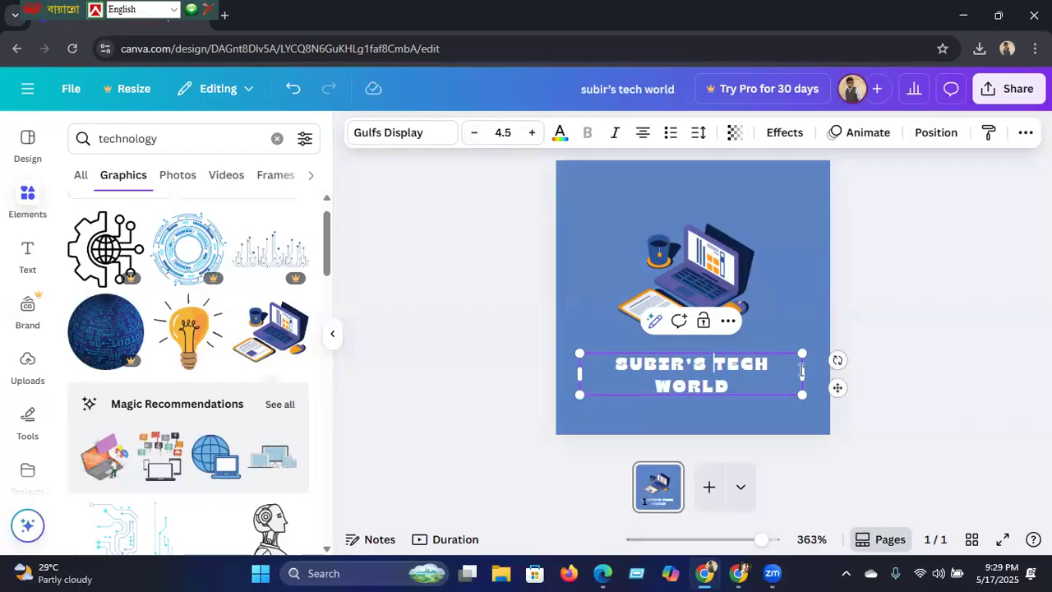
# Step: Widen the title box to fit one line and centre it horizontally
pyautogui.moveTo(802, 368); pyautogui.dragTo(839, 366)
pyautogui.click(871, 379)
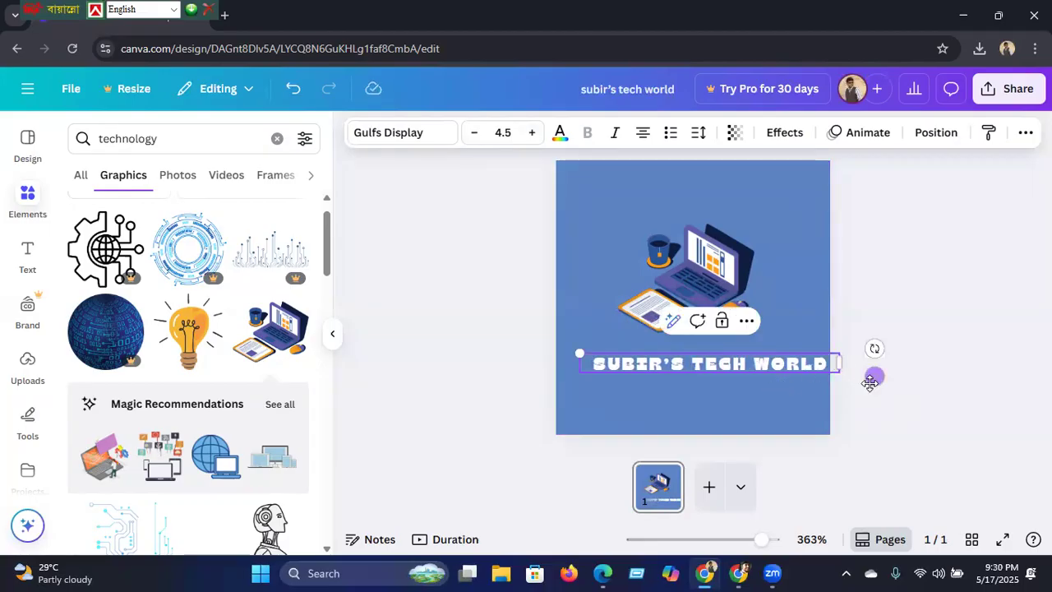
pyautogui.moveTo(871, 375)
pyautogui.mouseDown()
pyautogui.moveTo(846, 370)
pyautogui.moveTo(857, 370)
pyautogui.mouseUp()
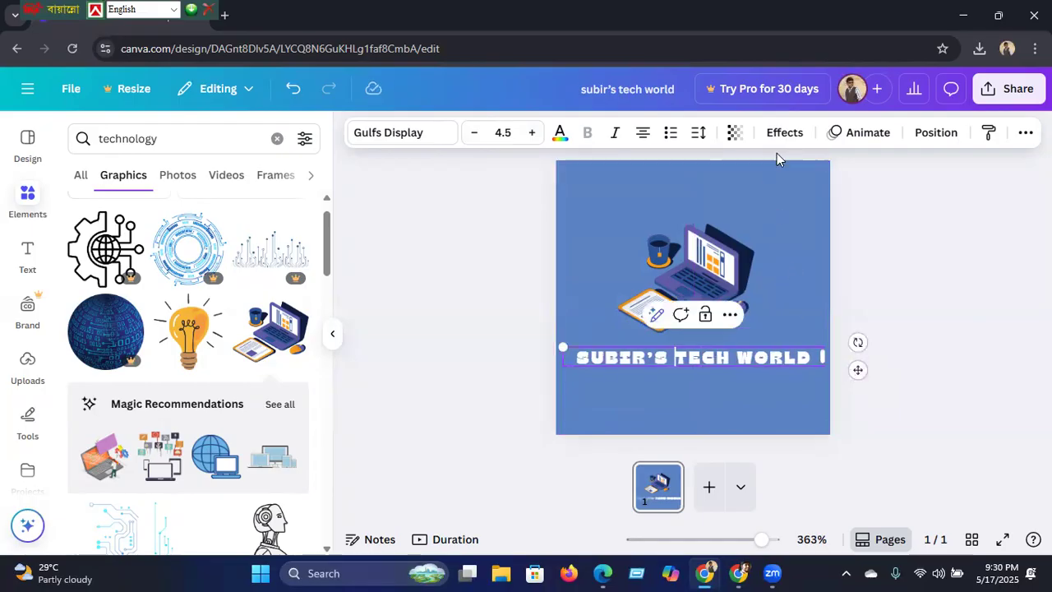
# Step: Apply the Curve text effect (39) to the title and move it to the page top
pyautogui.click(858, 135)
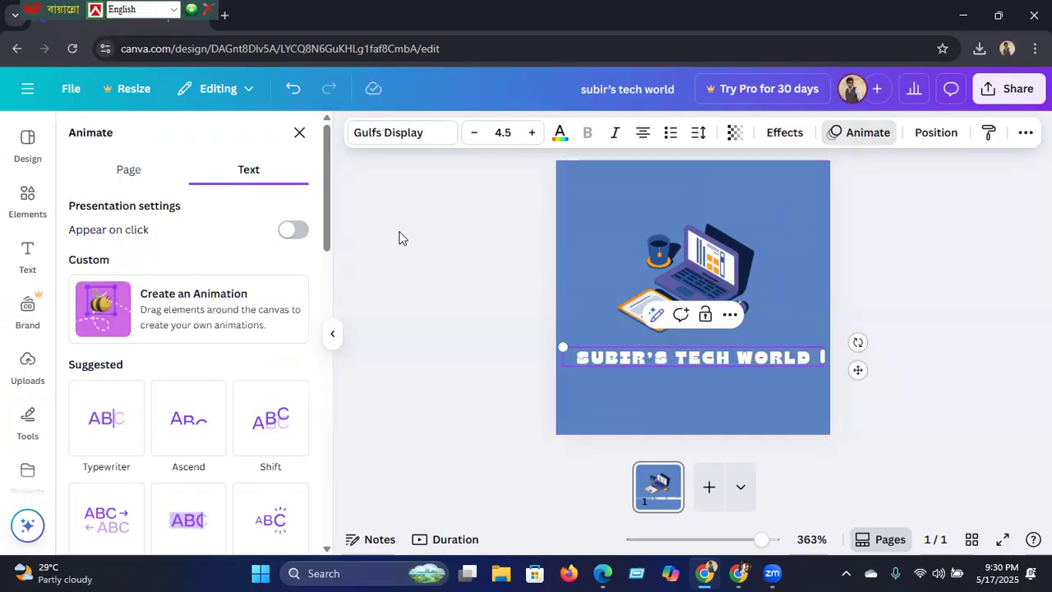
pyautogui.moveTo(324, 231); pyautogui.dragTo(344, 313)
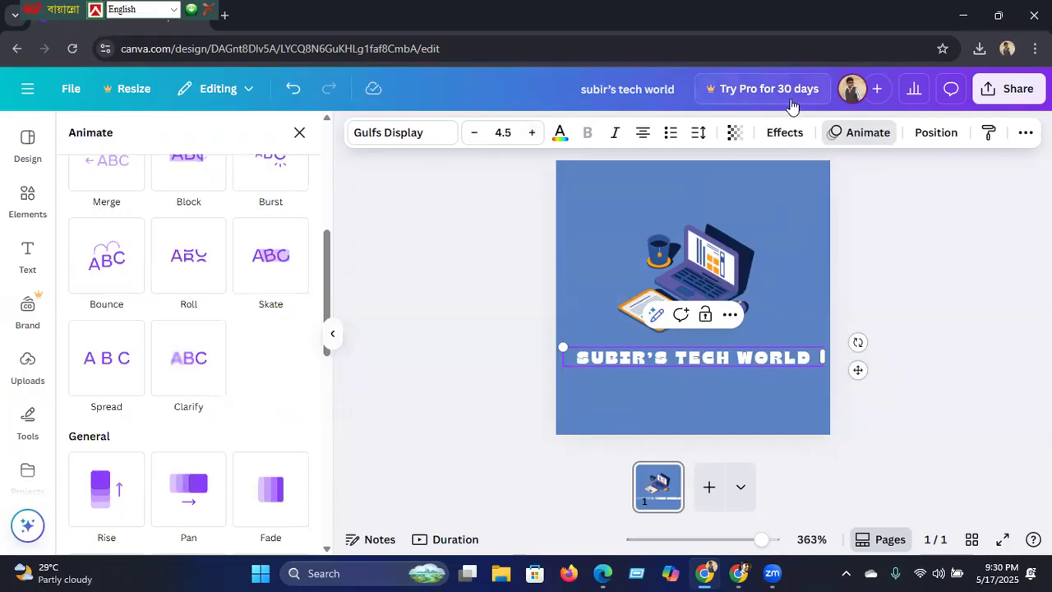
pyautogui.click(784, 132)
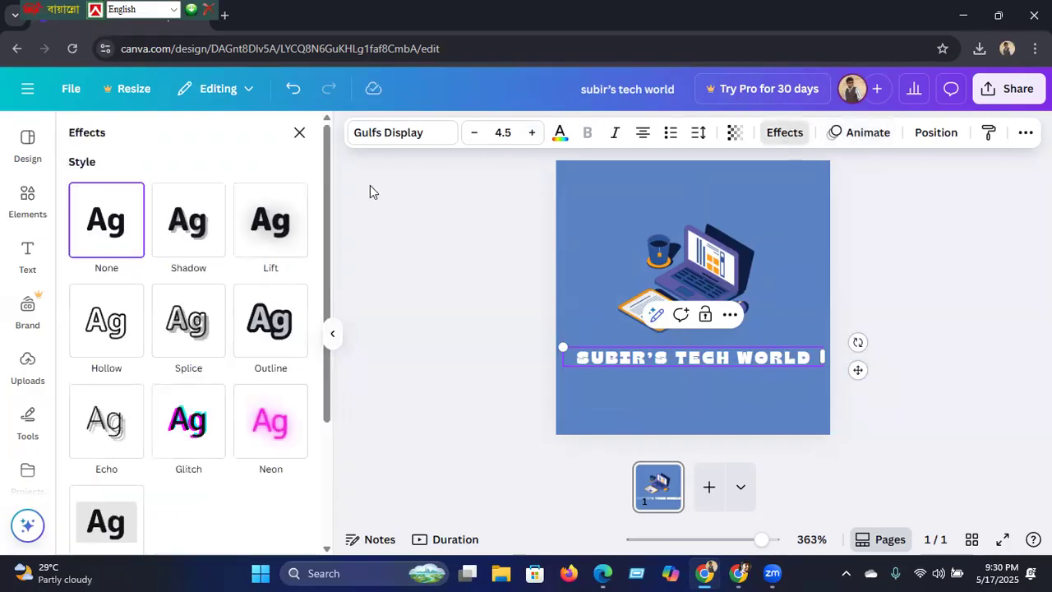
pyautogui.moveTo(327, 197); pyautogui.dragTo(322, 354)
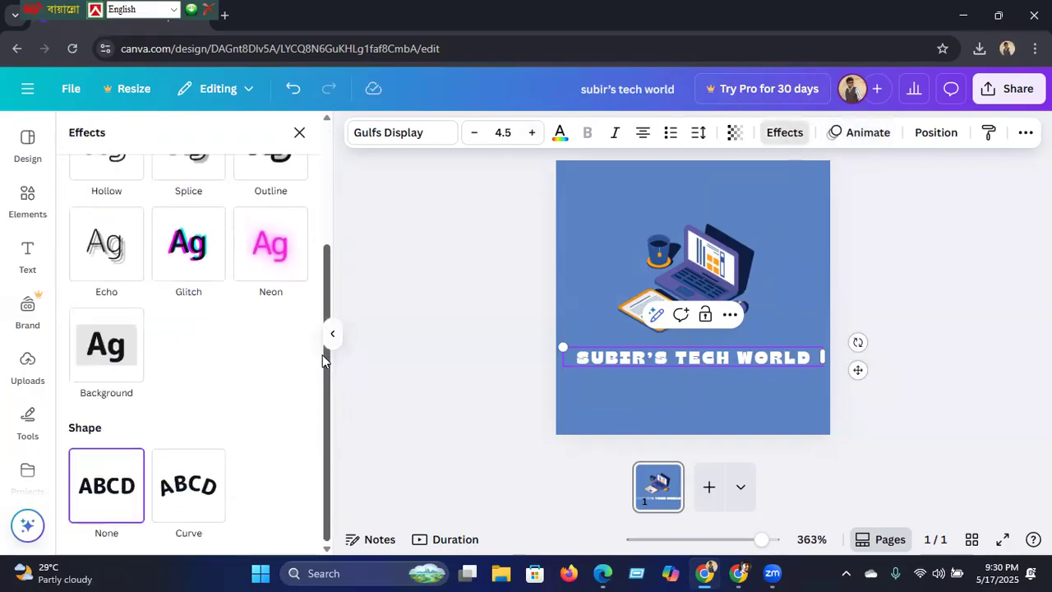
pyautogui.click(183, 490)
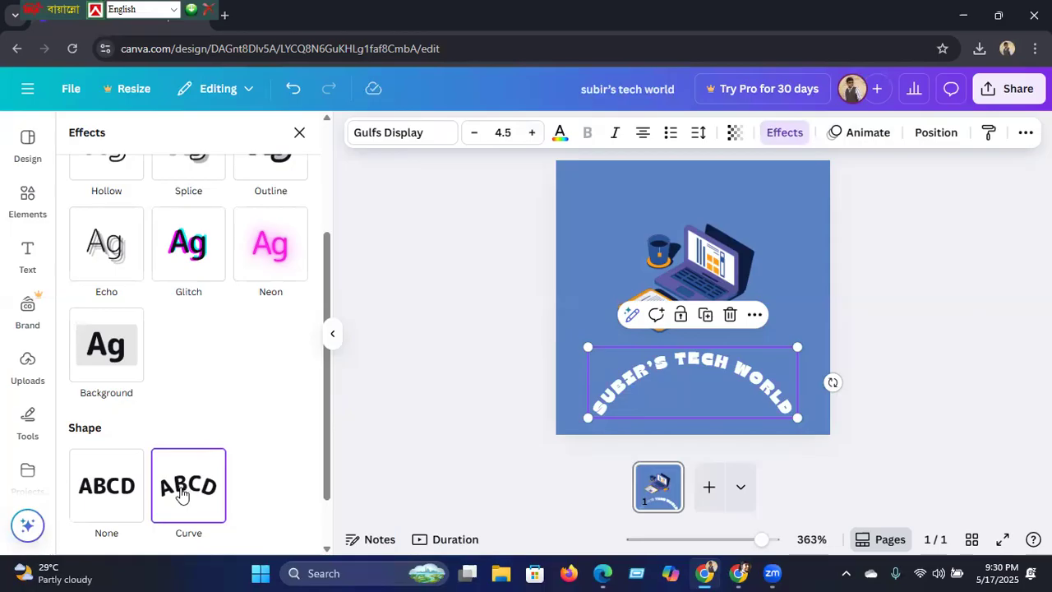
pyautogui.moveTo(322, 409); pyautogui.dragTo(320, 468)
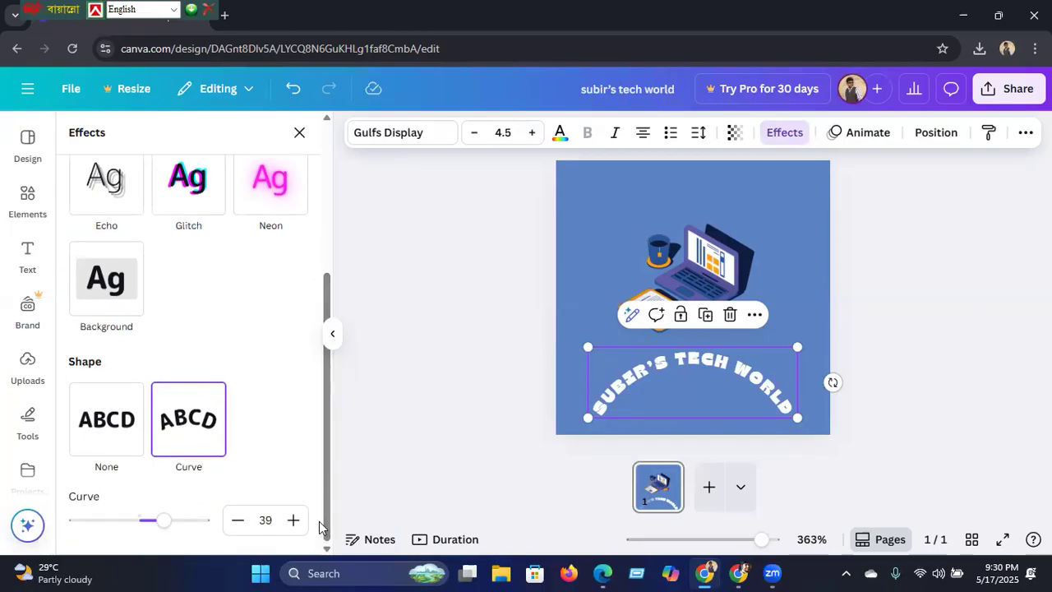
pyautogui.click(461, 419)
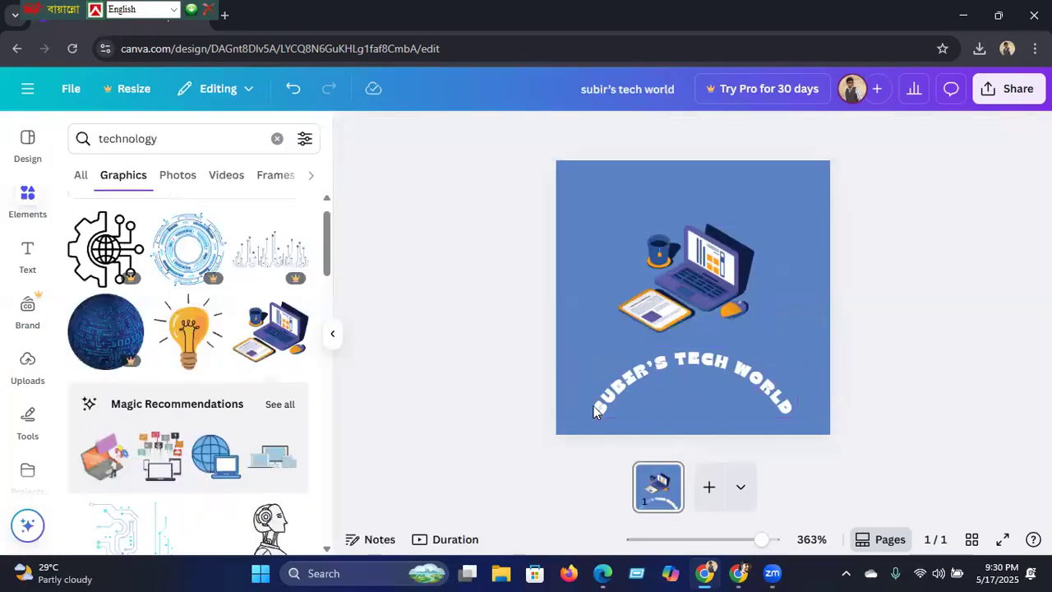
pyautogui.click(680, 367)
pyautogui.moveTo(680, 367); pyautogui.dragTo(683, 211)
# Step: Nudge the laptop lower and position the curved title arcing over it
pyautogui.click(489, 336)
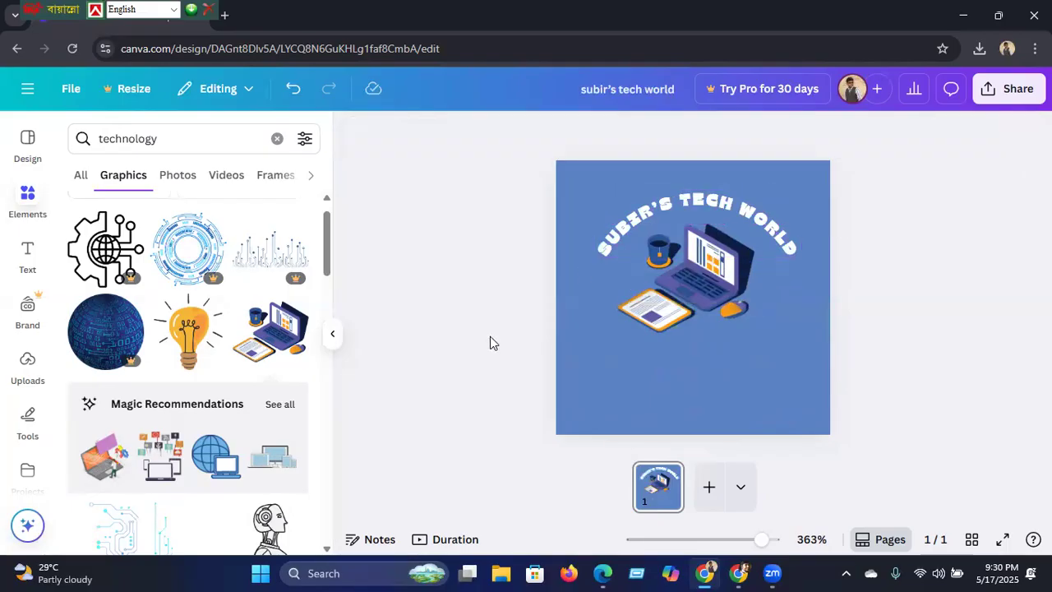
pyautogui.click(675, 288)
pyautogui.moveTo(686, 288); pyautogui.dragTo(694, 324)
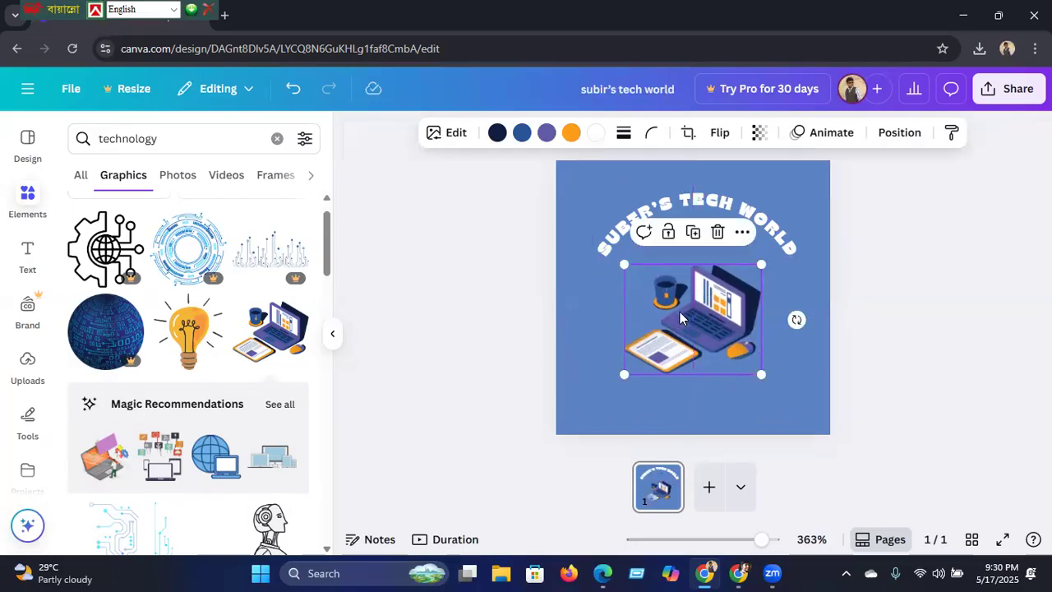
pyautogui.click(625, 228)
pyautogui.moveTo(674, 239); pyautogui.dragTo(674, 270)
pyautogui.click(500, 328)
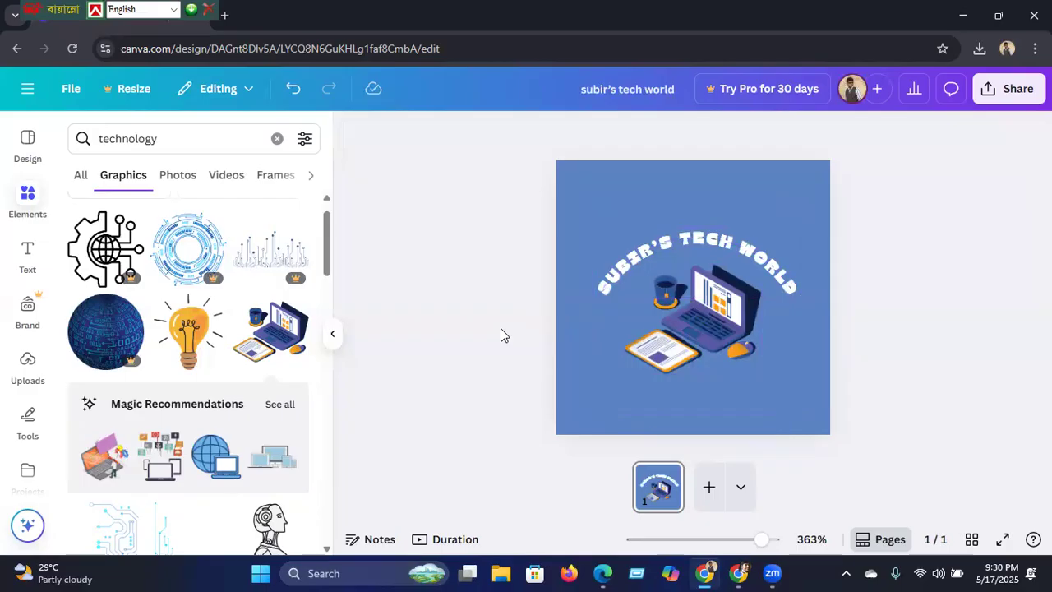
# Step: Change the page background to dark blue #285598
pyautogui.click(589, 249)
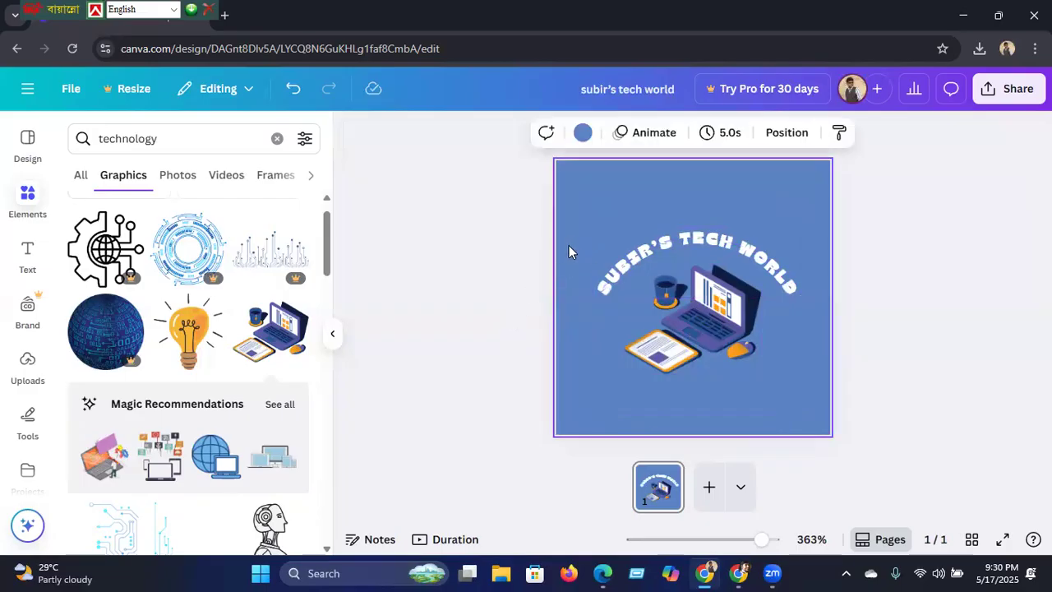
pyautogui.click(581, 133)
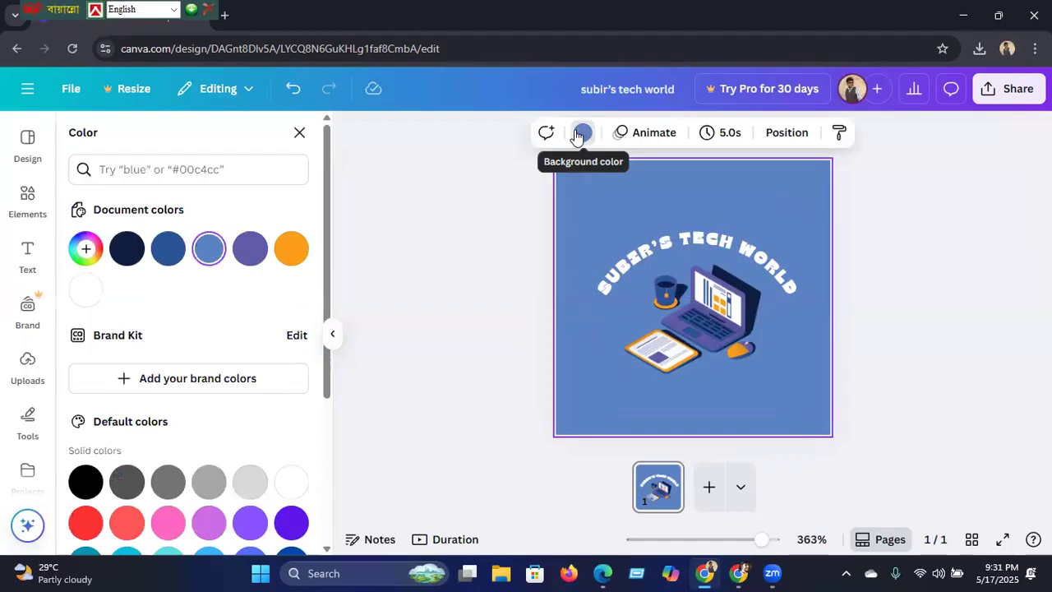
pyautogui.moveTo(327, 271); pyautogui.dragTo(331, 337)
pyautogui.scroll(1, 329, 285)
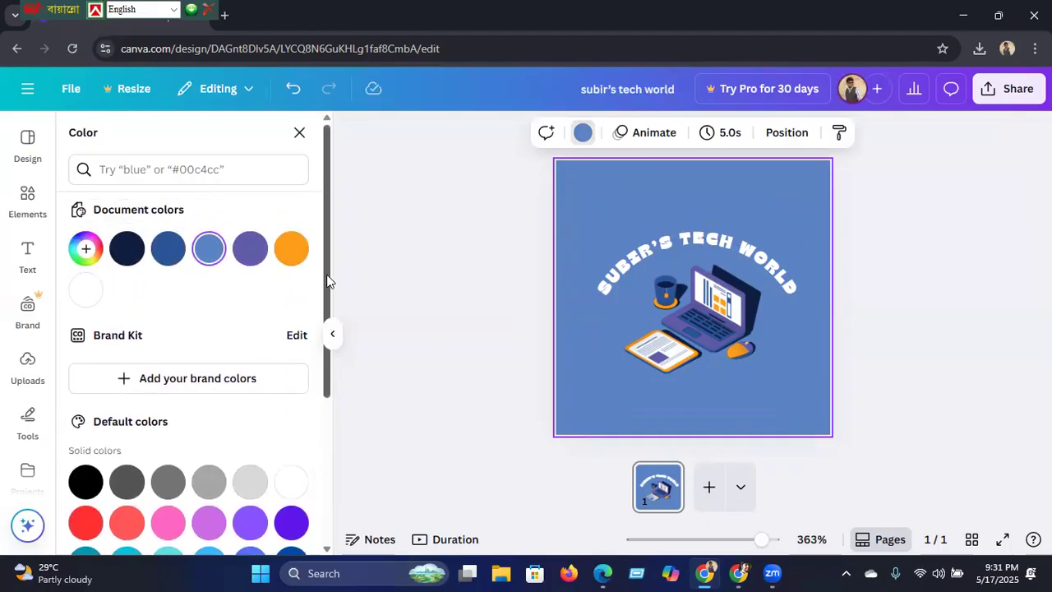
pyautogui.click(162, 251)
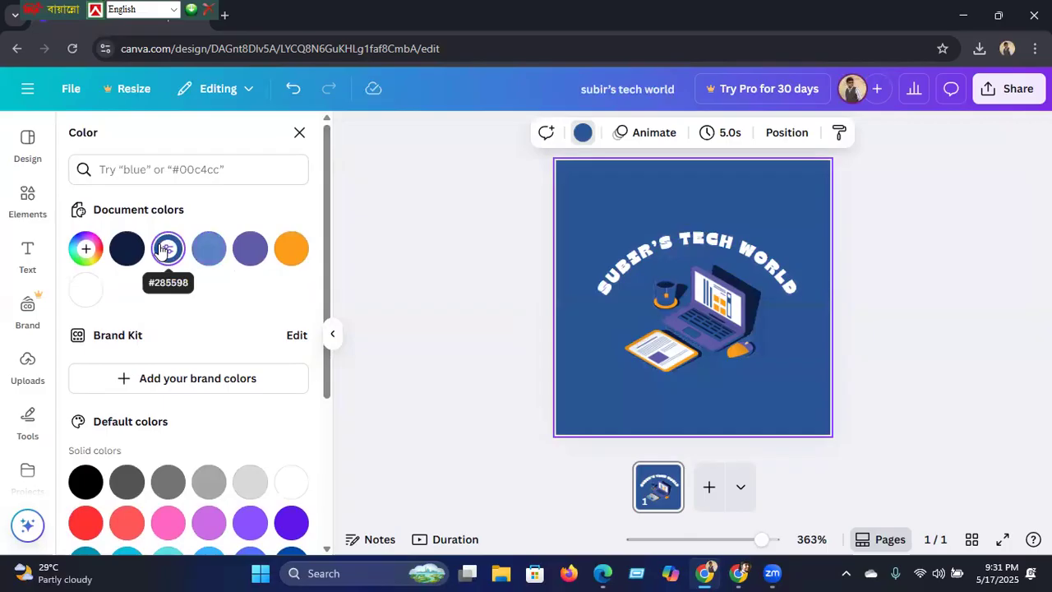
pyautogui.click(1019, 90)
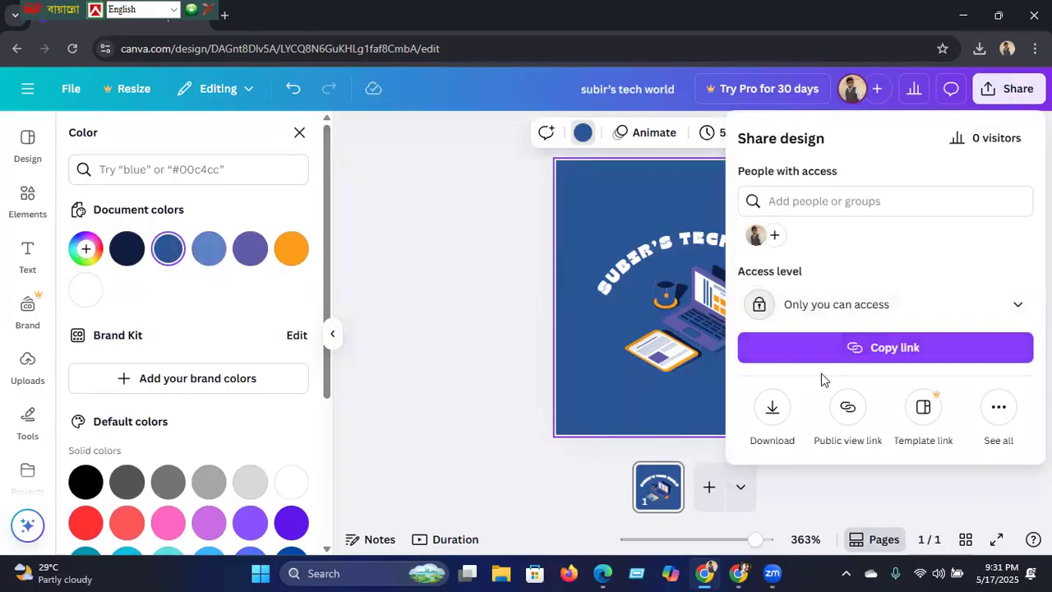
# Step: Download the finished logo design as a PNG image, then return to YouTube Studio
pyautogui.click(772, 411)
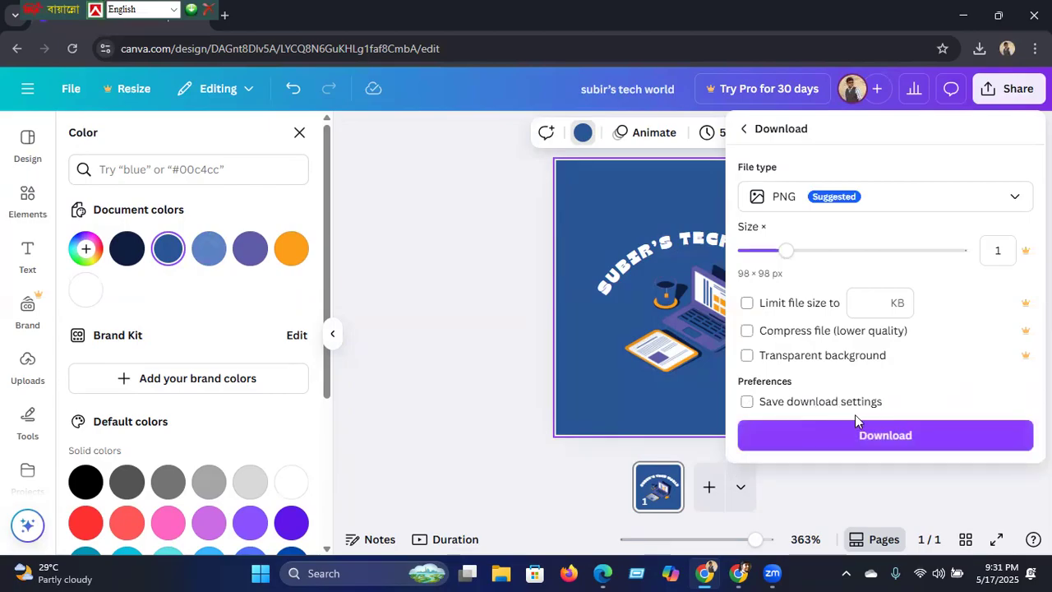
pyautogui.click(866, 441)
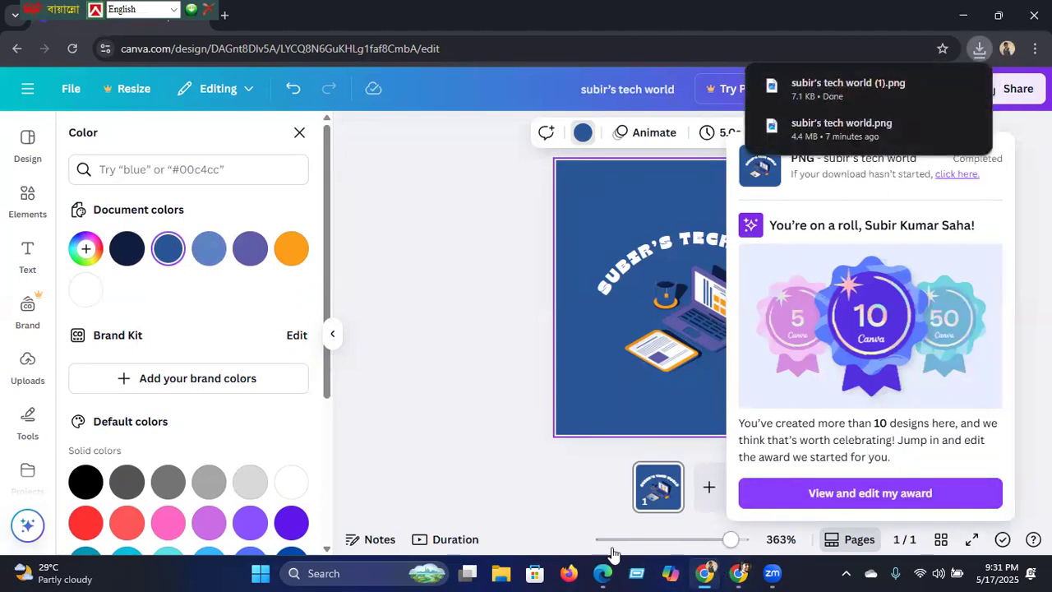
pyautogui.click(737, 572)
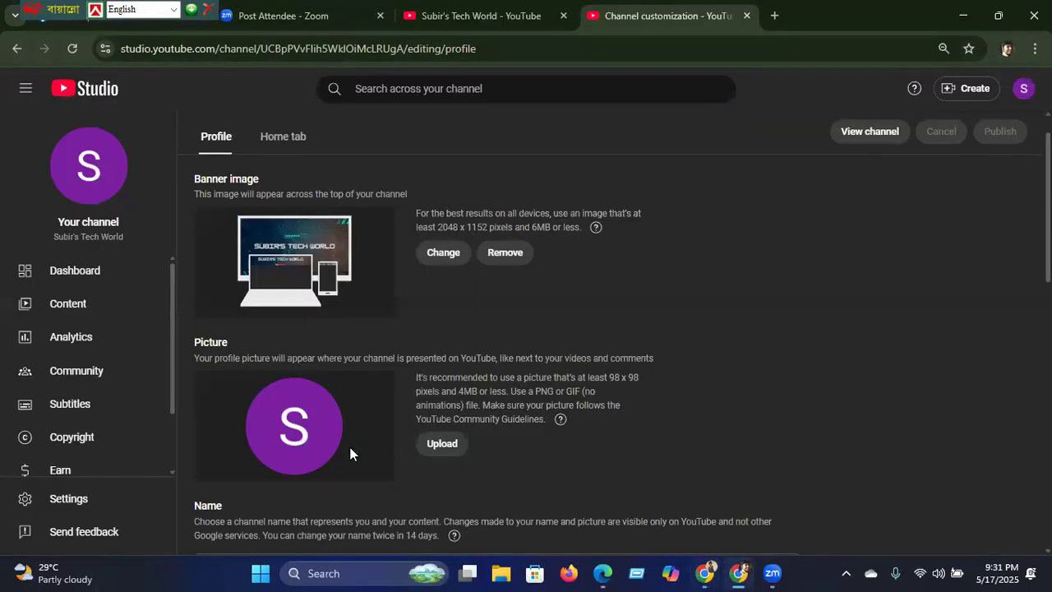
# Step: Upload the downloaded Canva logo PNG as the channel profile picture, accept the crop, and publish
pyautogui.click(442, 448)
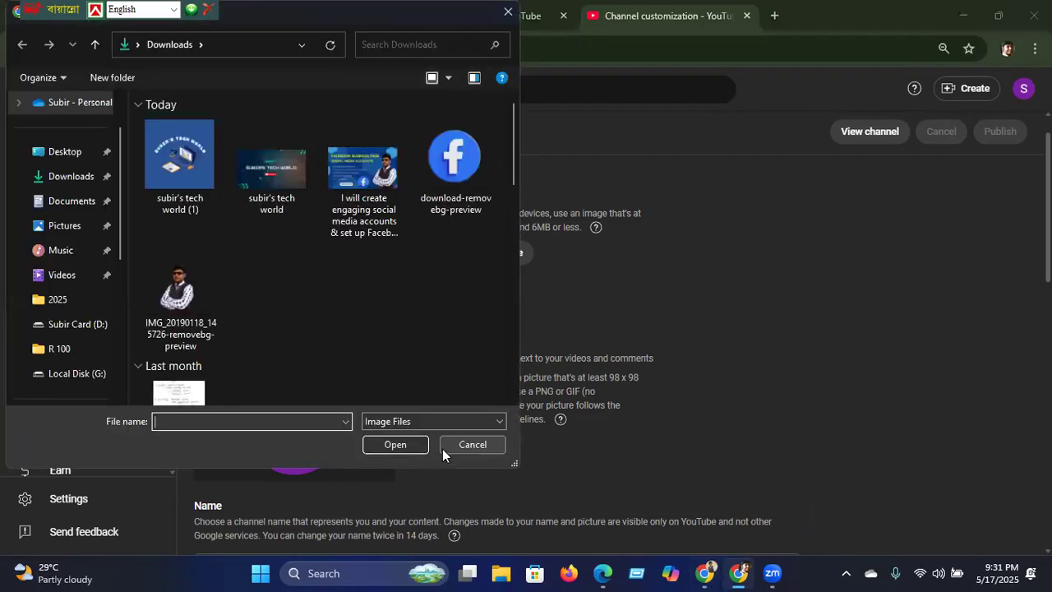
pyautogui.click(193, 183)
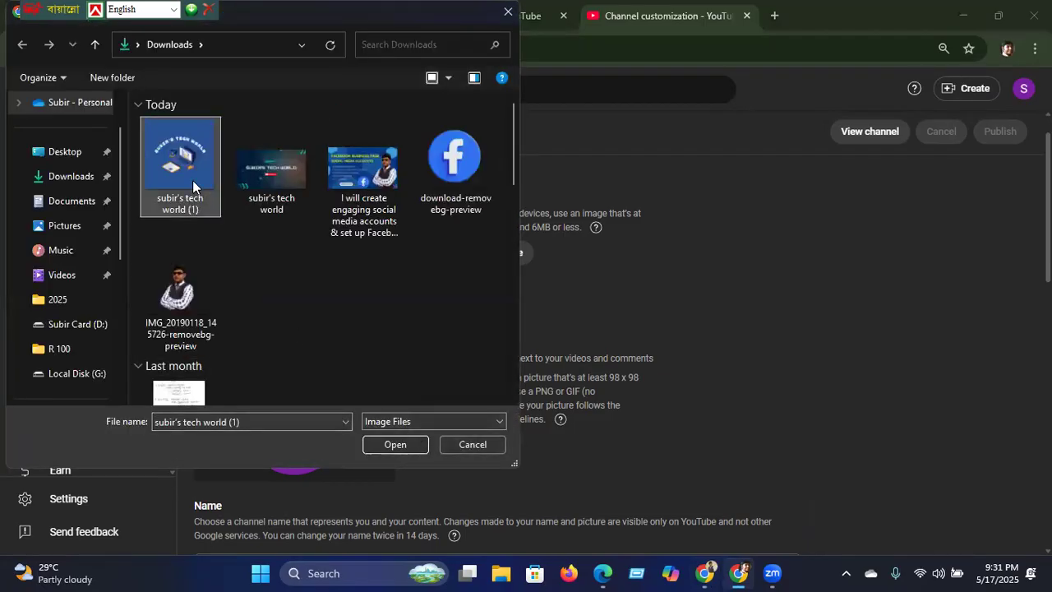
pyautogui.click(383, 445)
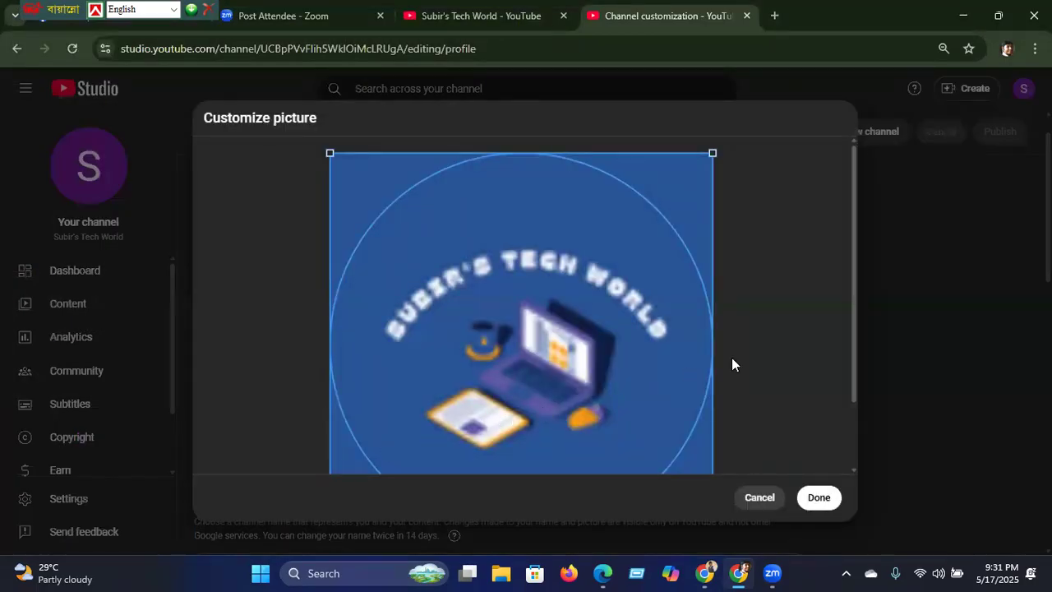
pyautogui.moveTo(850, 334); pyautogui.dragTo(851, 426)
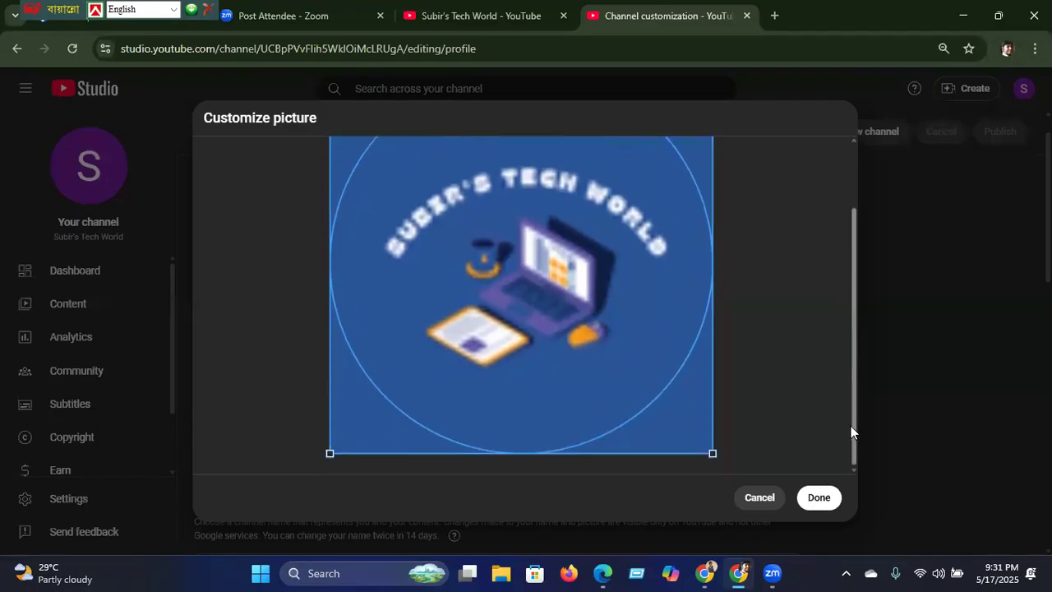
pyautogui.click(817, 498)
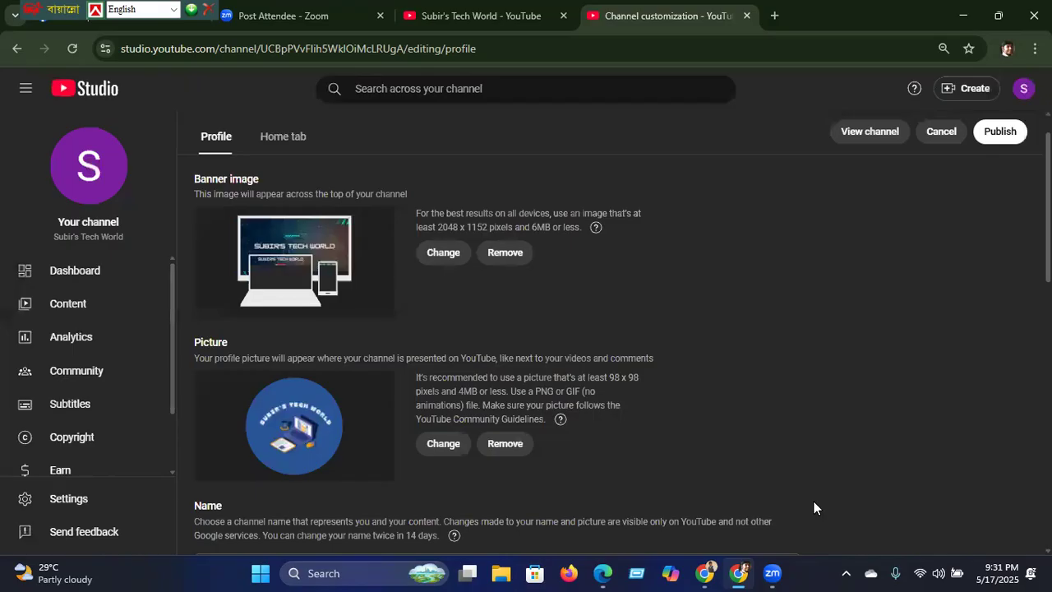
pyautogui.click(994, 136)
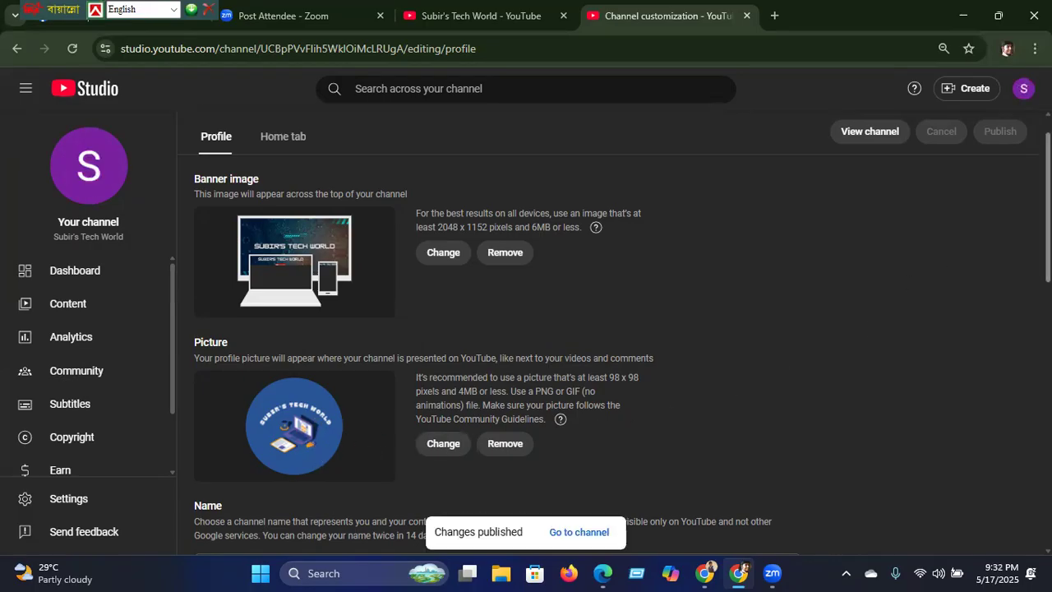
# Step: Back in Canva, pick the black Hitech logo template from the Design template list
pyautogui.moveTo(707, 571)
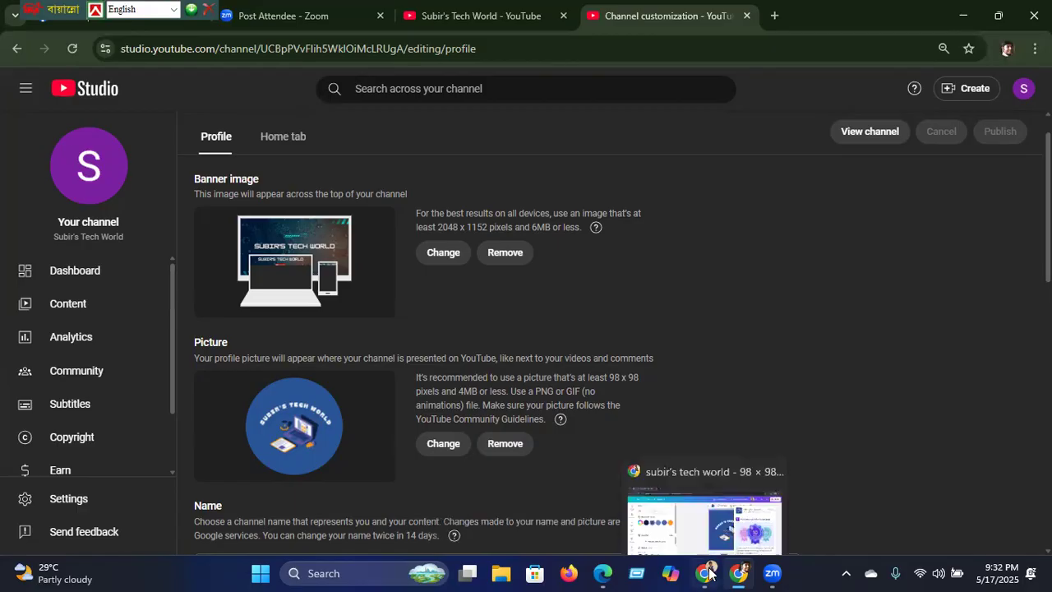
pyautogui.click(706, 572)
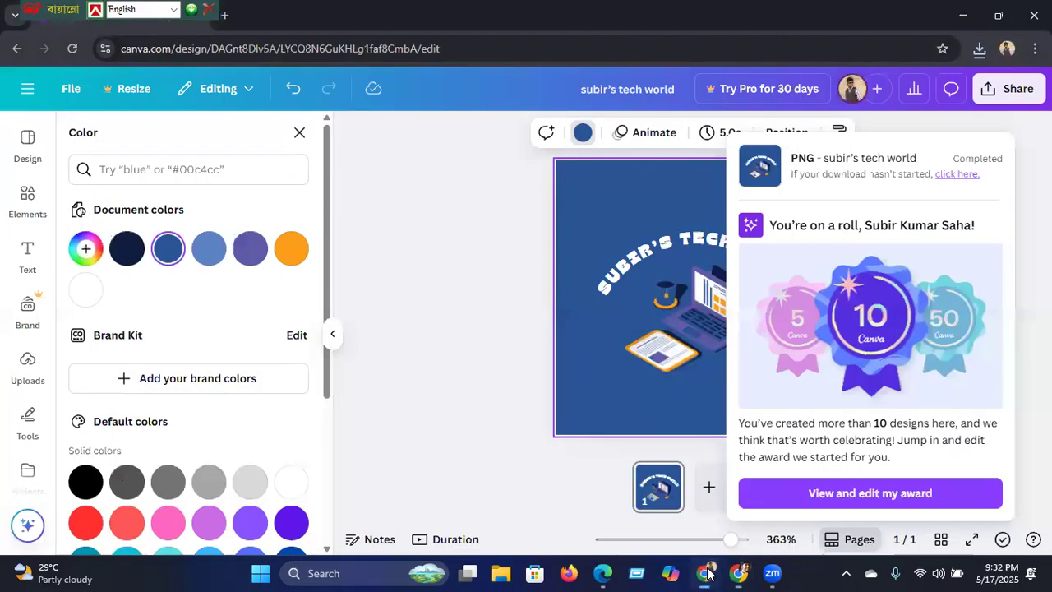
pyautogui.click(26, 163)
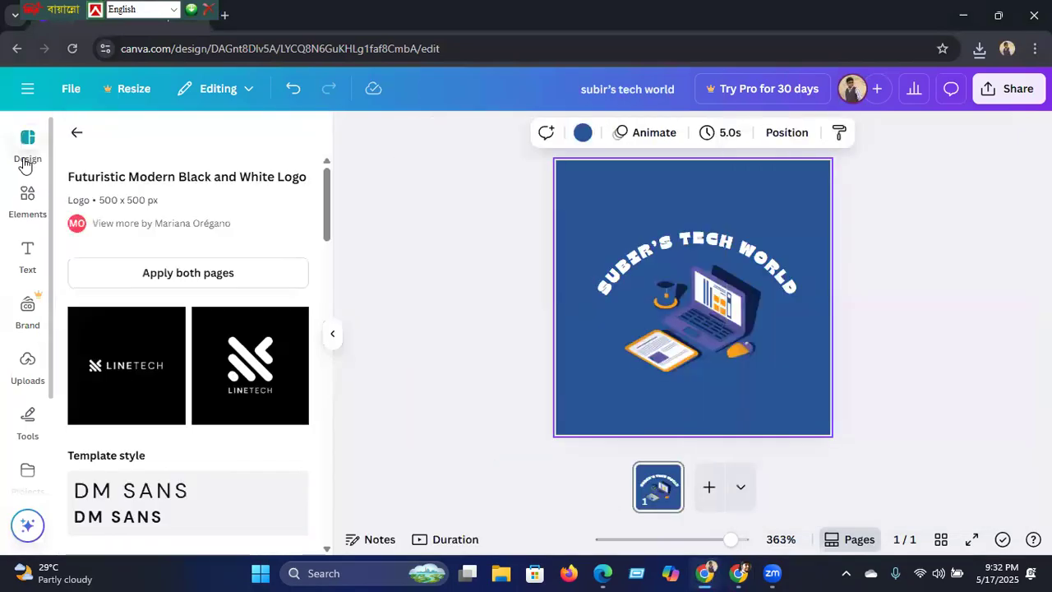
pyautogui.click(76, 138)
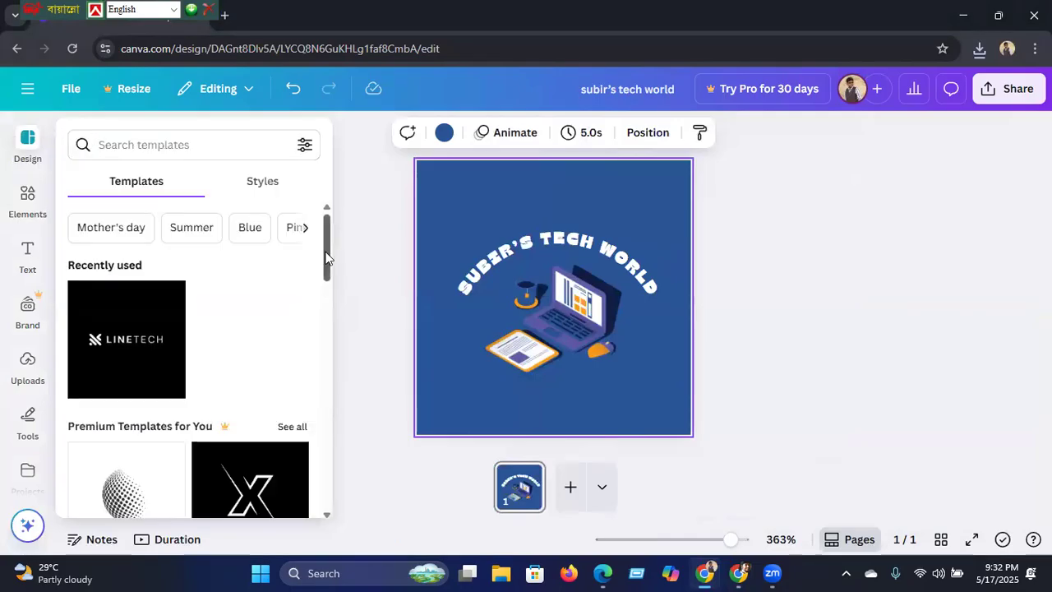
pyautogui.moveTo(326, 257); pyautogui.dragTo(310, 373)
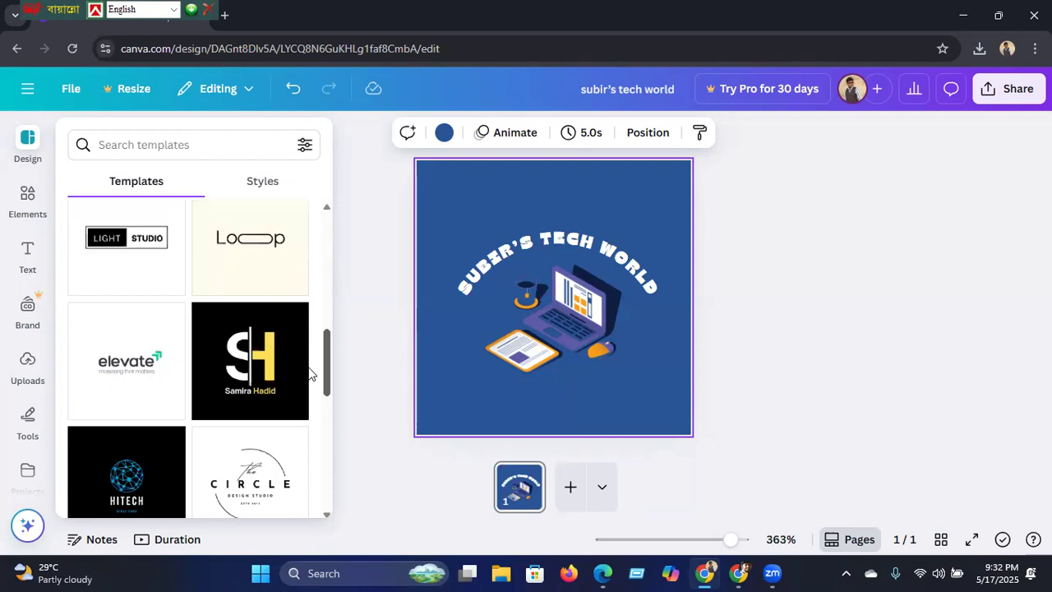
pyautogui.moveTo(309, 374); pyautogui.dragTo(306, 406)
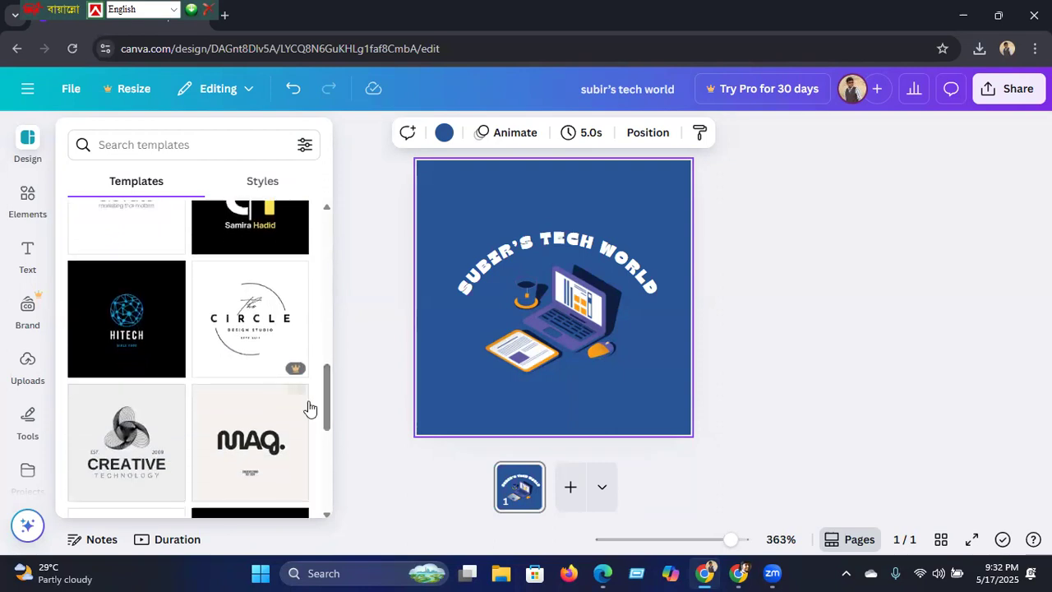
pyautogui.click(141, 341)
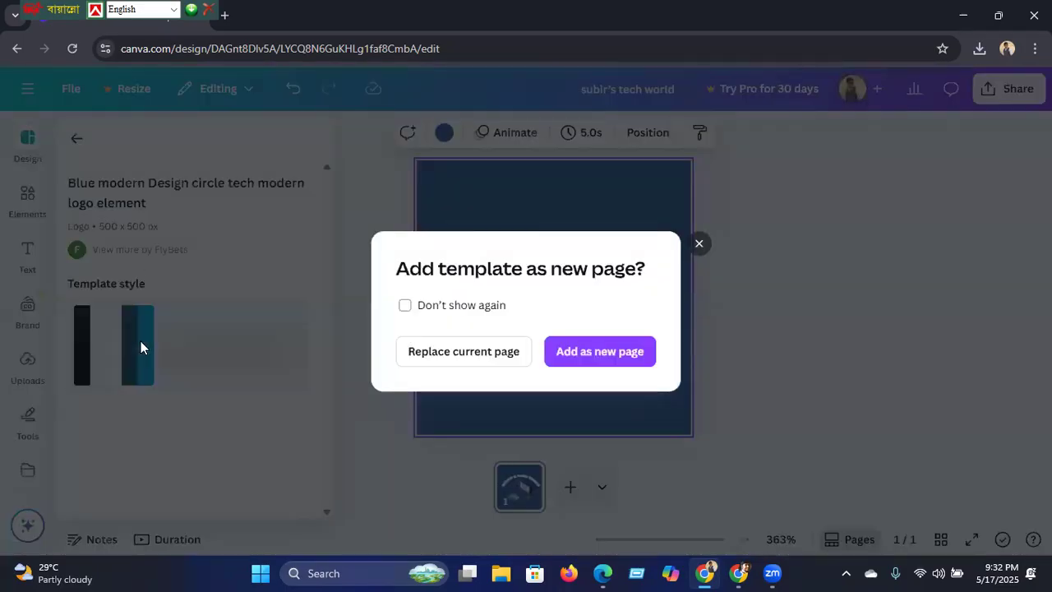
# Step: Apply the Hitech template to the current page and change HITECH to SUBIR'S
pyautogui.click(443, 355)
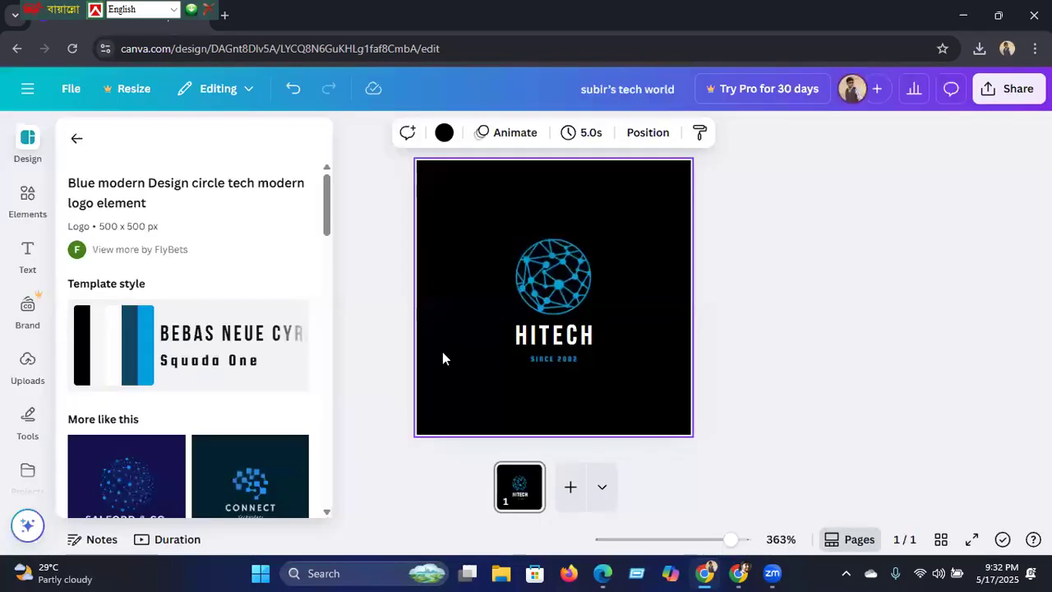
pyautogui.click(593, 339)
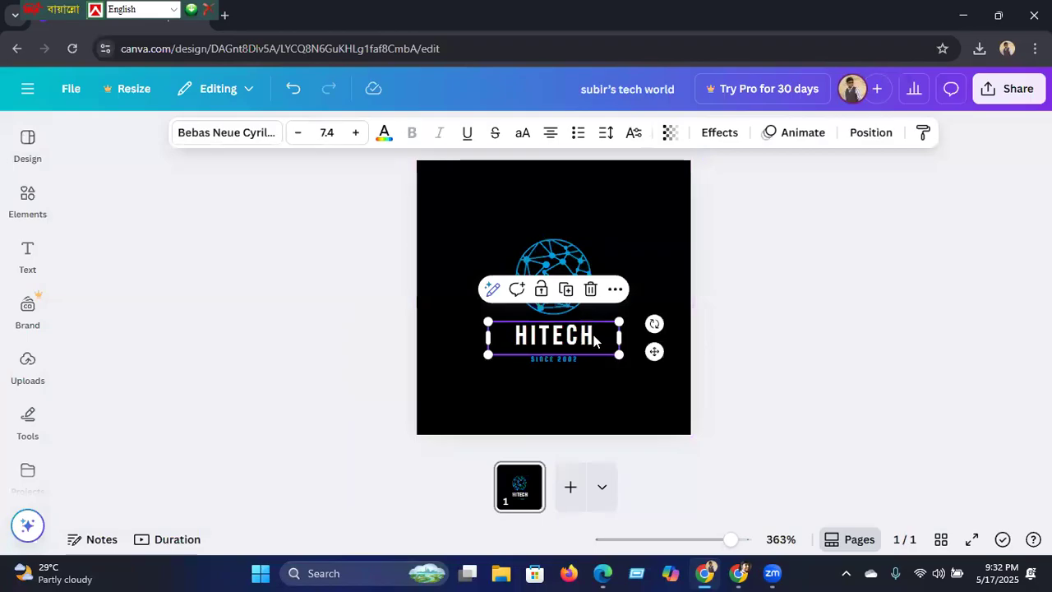
pyautogui.doubleClick(593, 335)
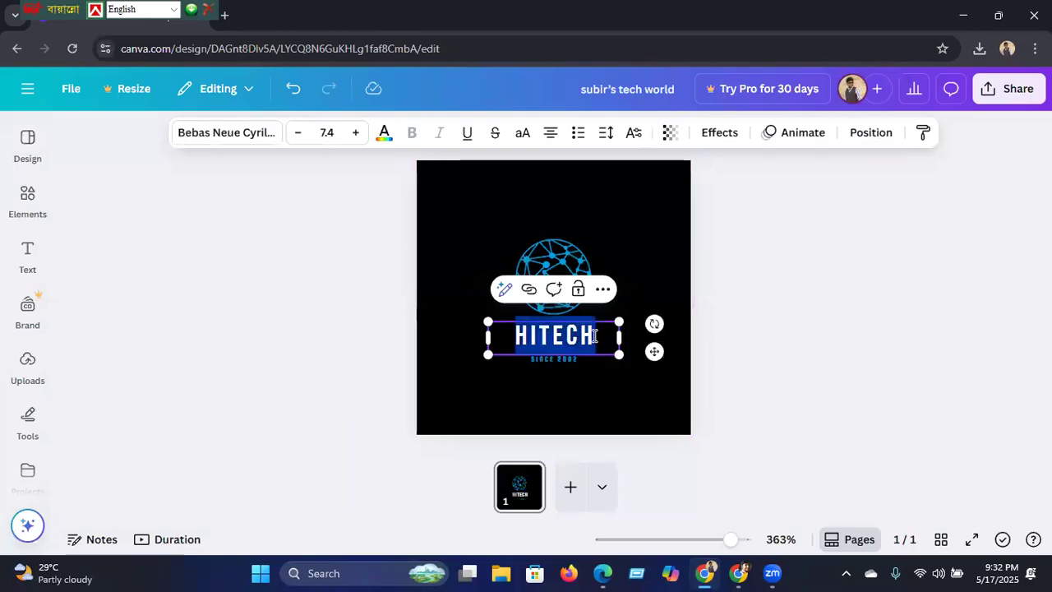
pyautogui.press('BackSpace')
pyautogui.write('SUBIRS')
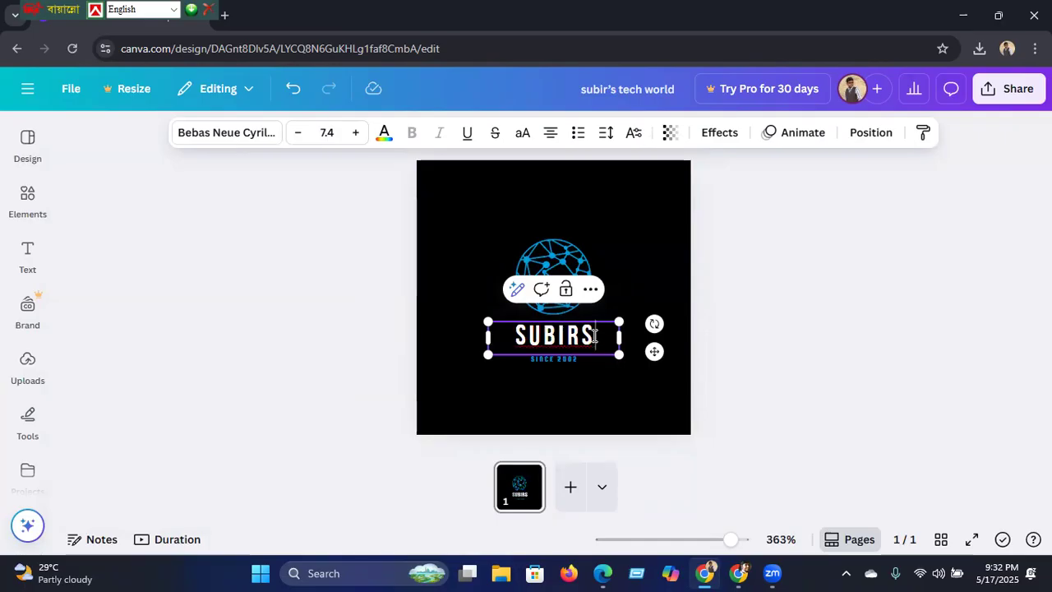
pyautogui.press('Left')
pyautogui.write("'")
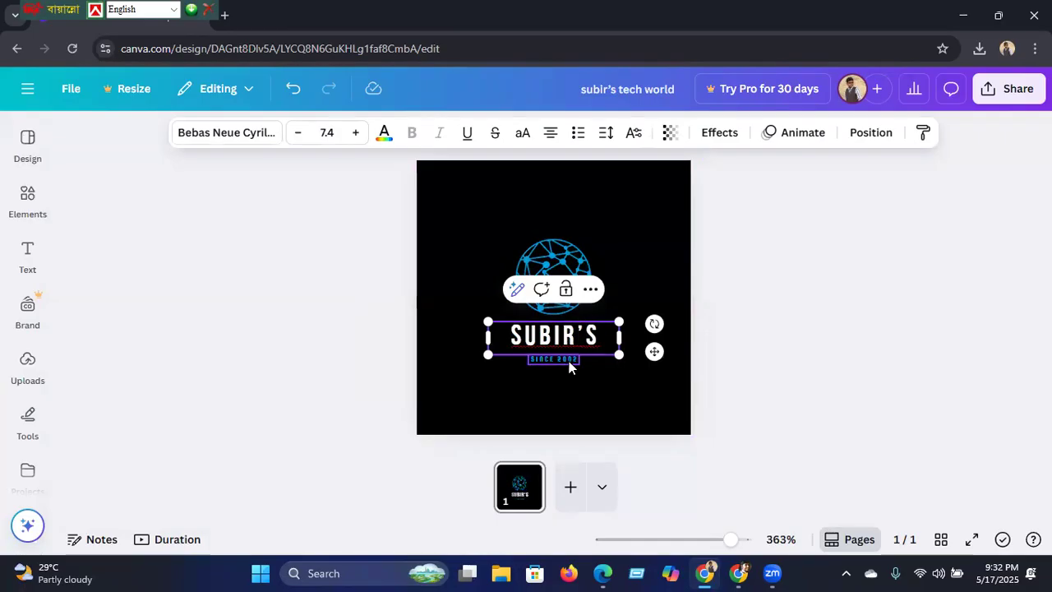
# Step: Replace the SINCE 2002 tagline with 'tech world' and enlarge its font size
pyautogui.doubleClick(569, 361)
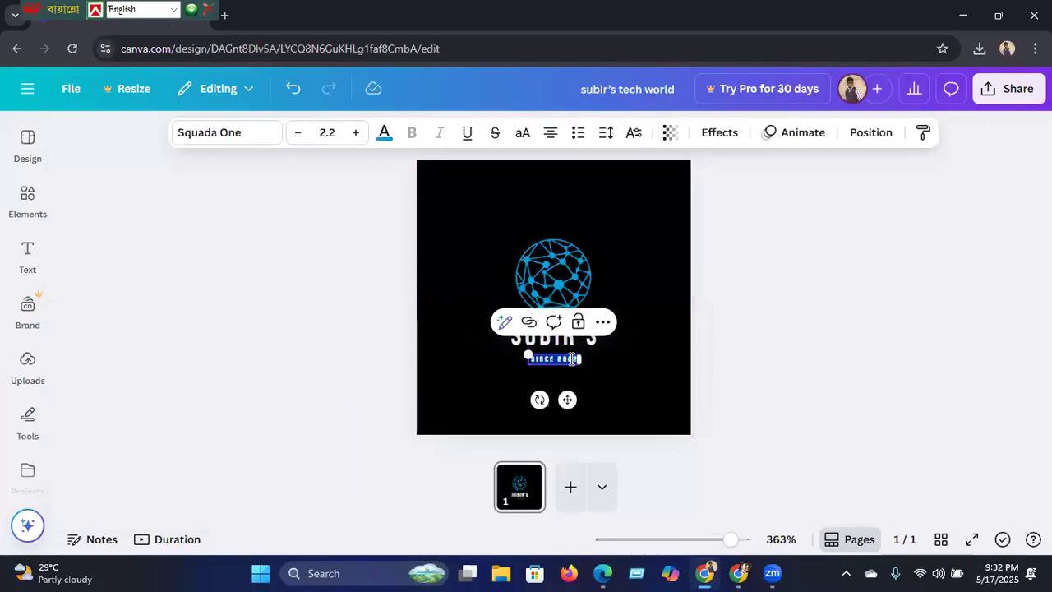
pyautogui.press('BackSpace')
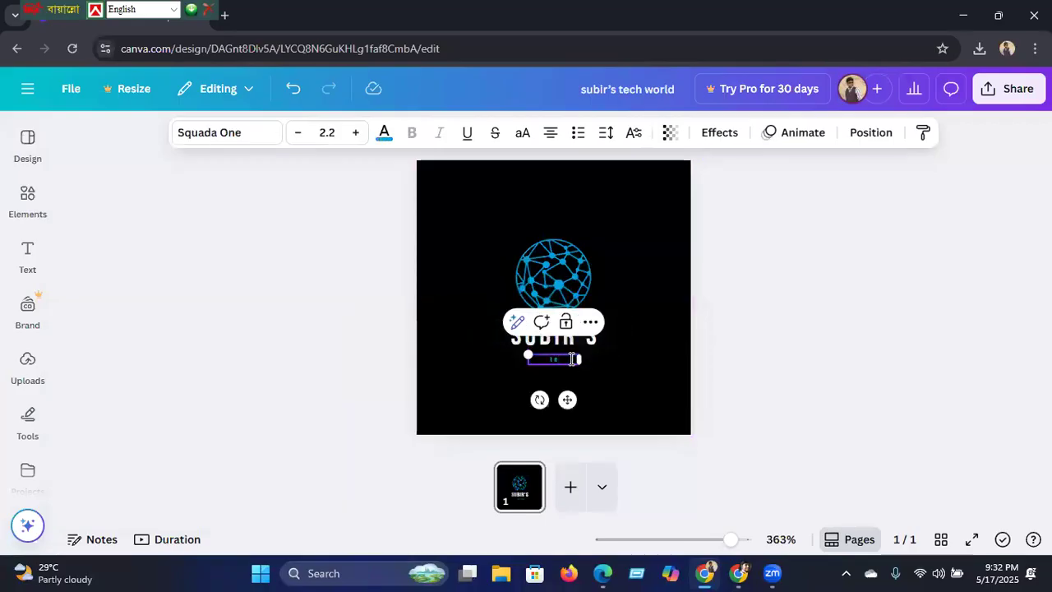
pyautogui.write('tech world')
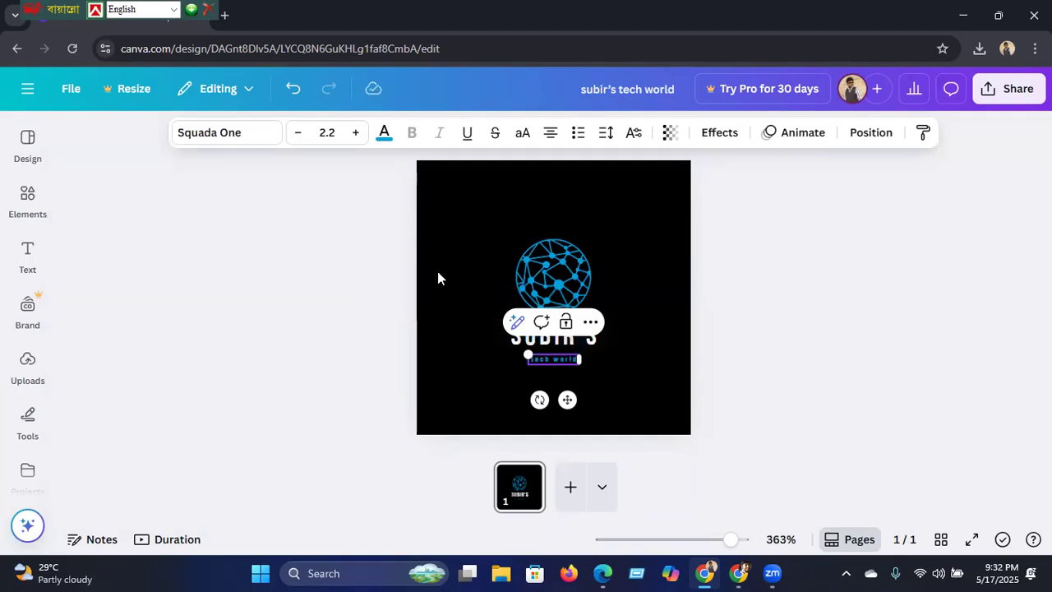
pyautogui.click(354, 136)
# Step: Capitalise the tagline so it reads 'Tech world'
pyautogui.click(315, 306)
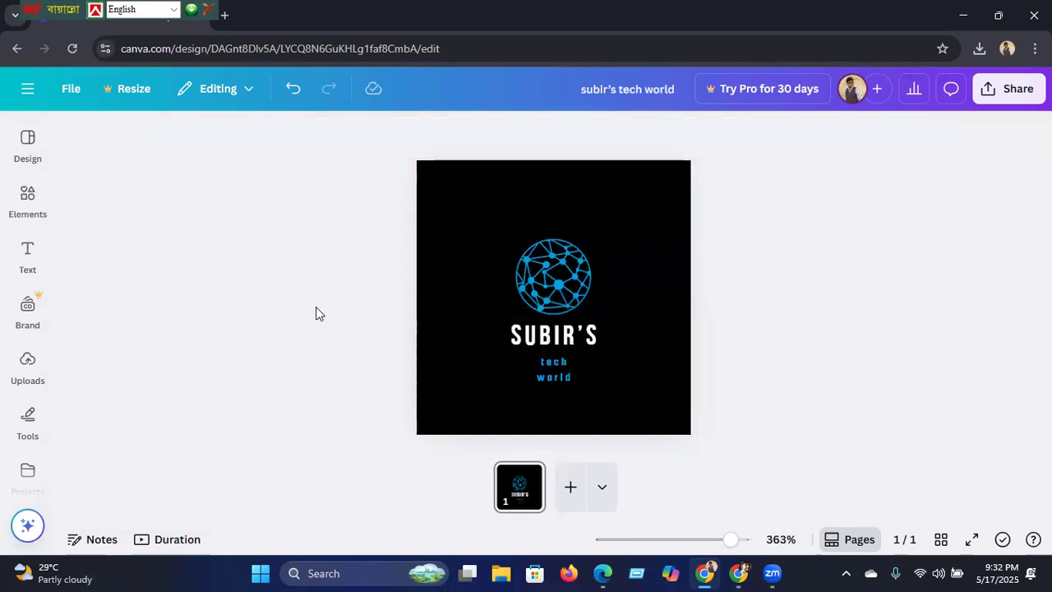
pyautogui.click(559, 378)
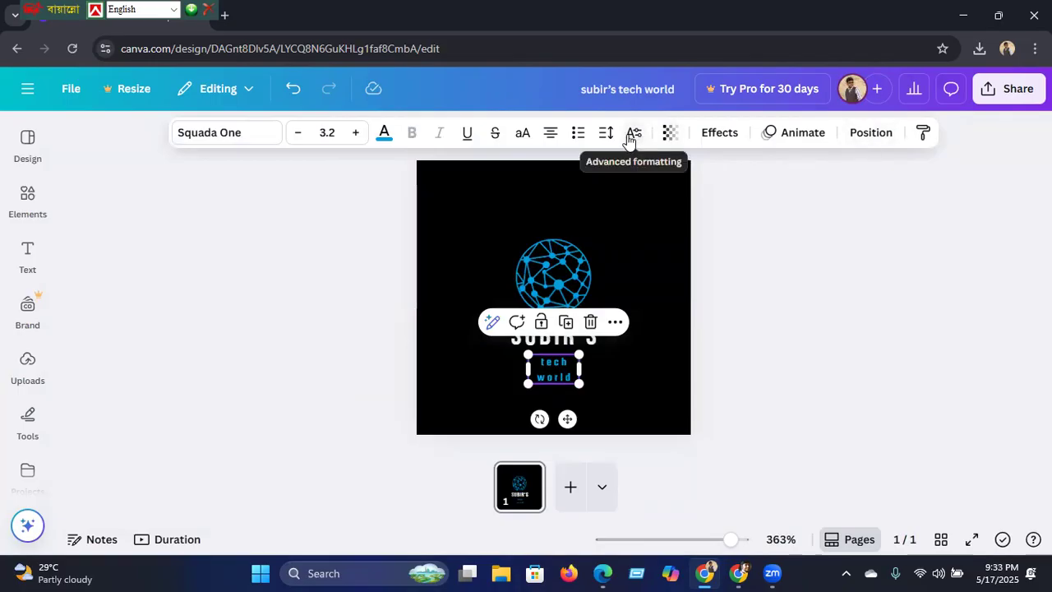
pyautogui.click(546, 359)
pyautogui.press('BackSpace')
pyautogui.press('BackSpace')
pyautogui.write('te')
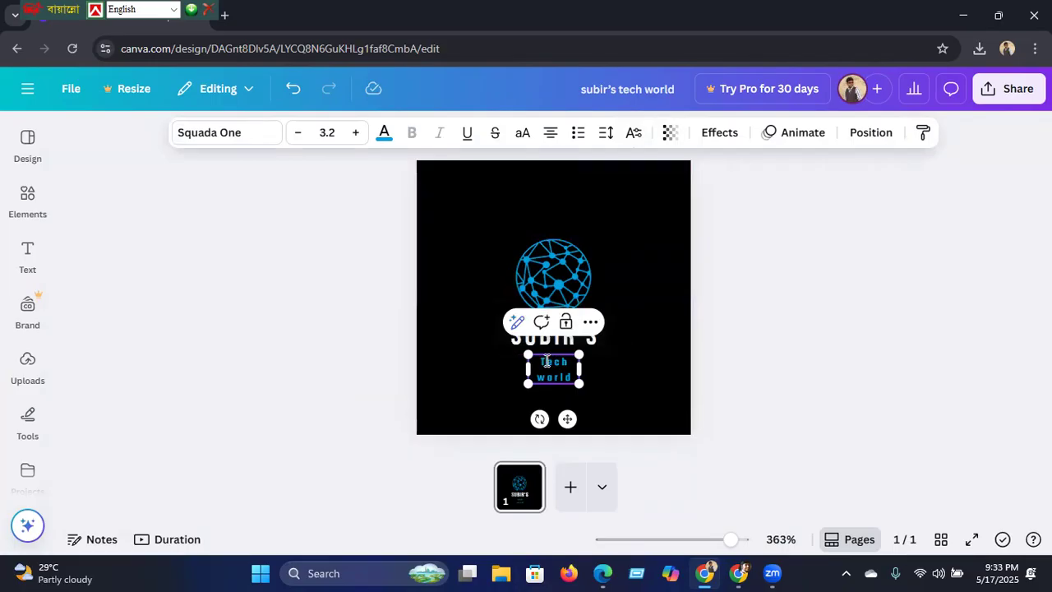
# Step: Widen the Tech world box to one line and centre it just below SUBIR'S
pyautogui.moveTo(523, 368); pyautogui.dragTo(480, 377)
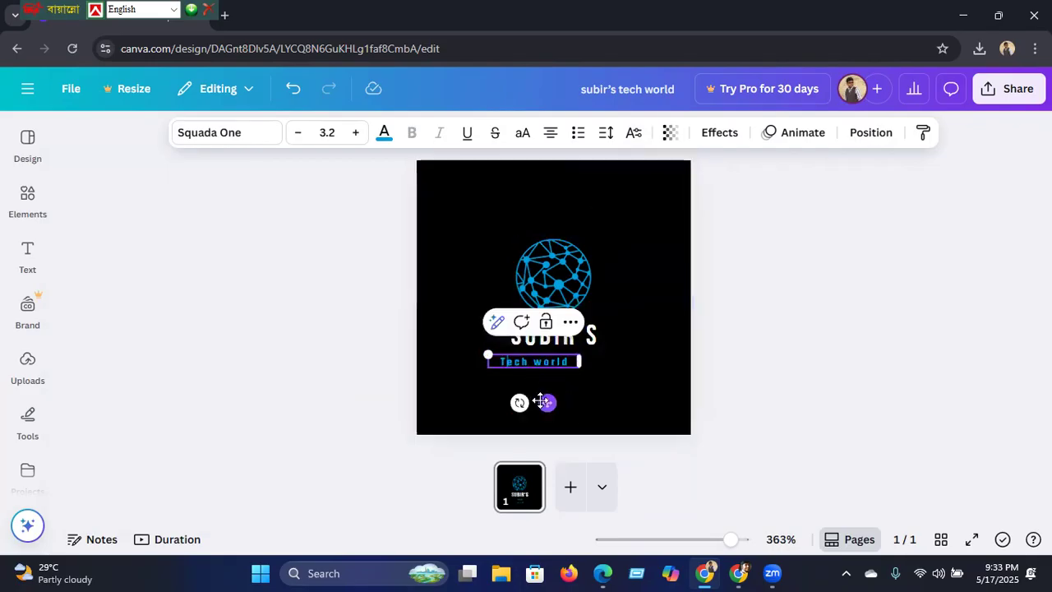
pyautogui.moveTo(543, 402); pyautogui.dragTo(569, 408)
pyautogui.click(414, 393)
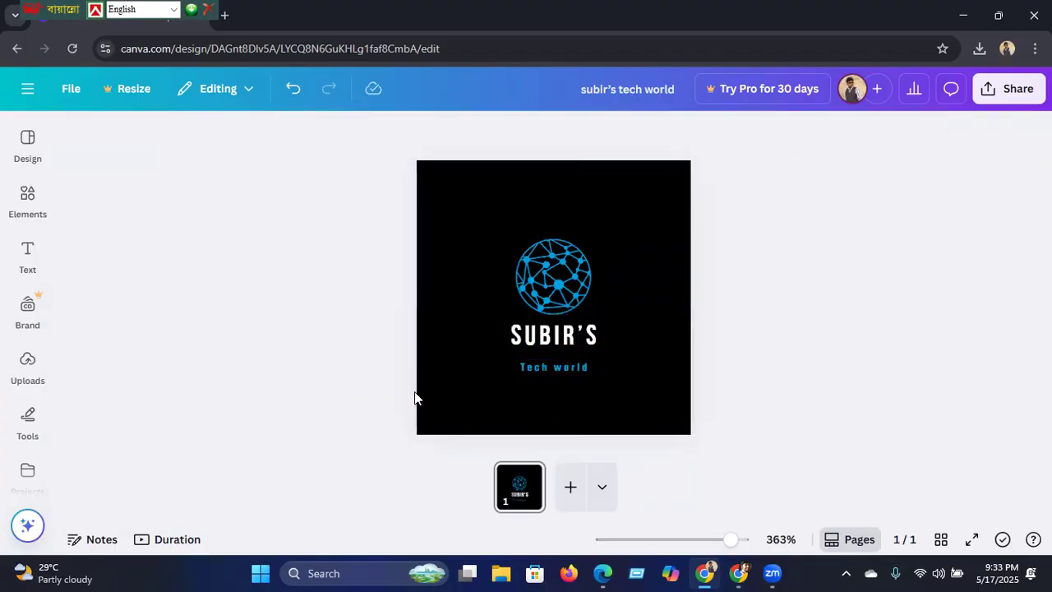
pyautogui.click(573, 366)
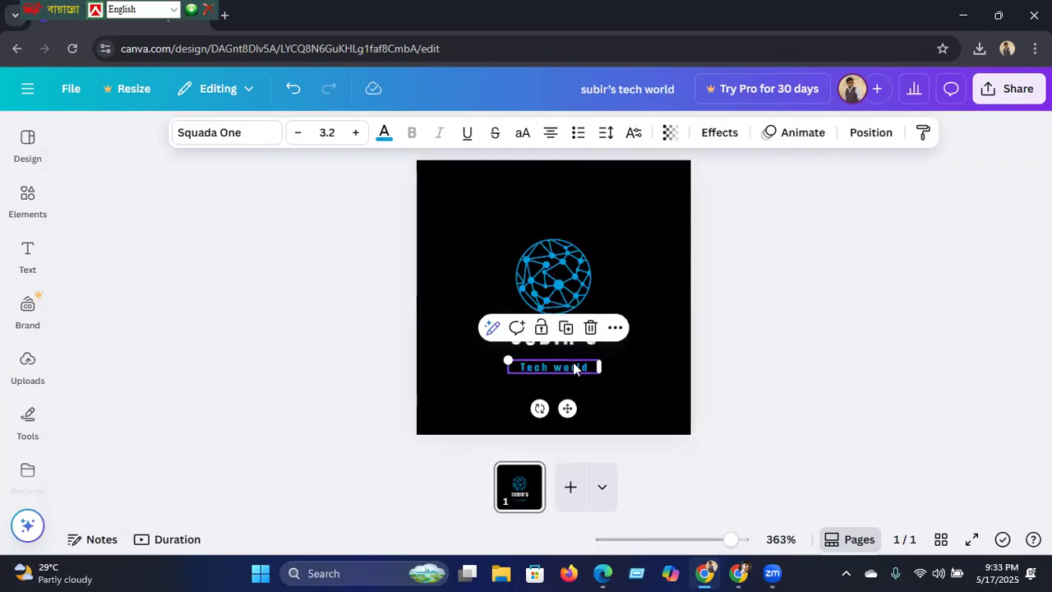
pyautogui.moveTo(566, 406); pyautogui.dragTo(566, 393)
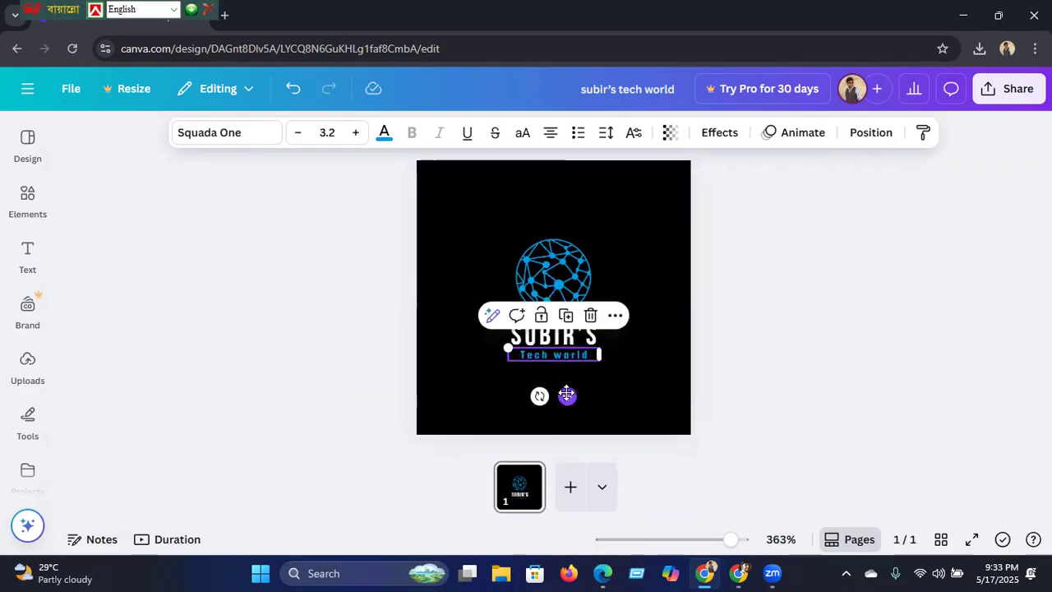
pyautogui.click(401, 395)
# Step: Enlarge SUBIR'S to font size 11.4, widen its box to one line, and reposition it
pyautogui.click(563, 341)
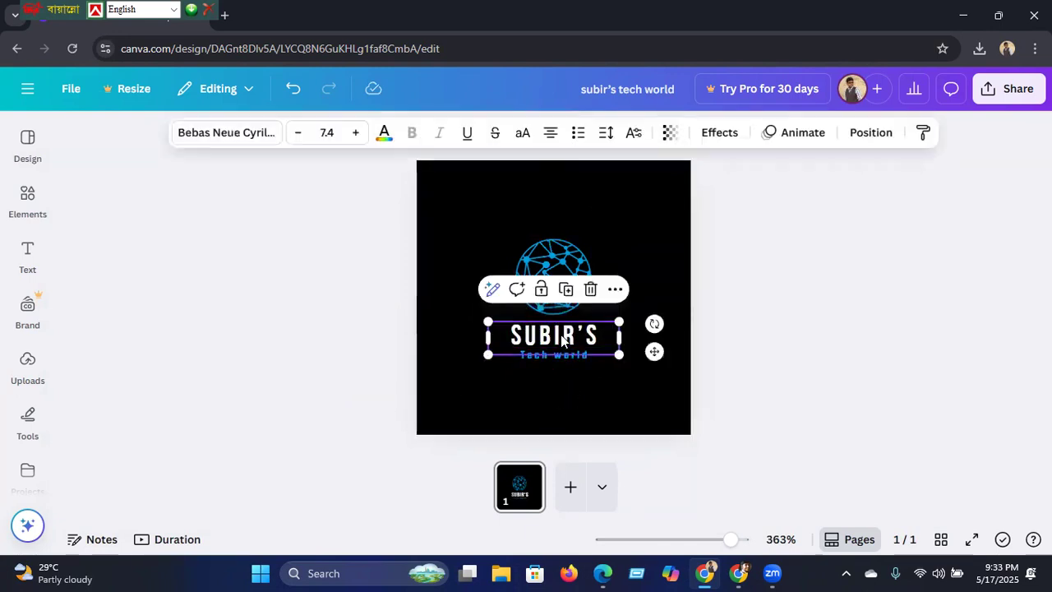
pyautogui.click(356, 134)
pyautogui.click(355, 134)
pyautogui.click(356, 134)
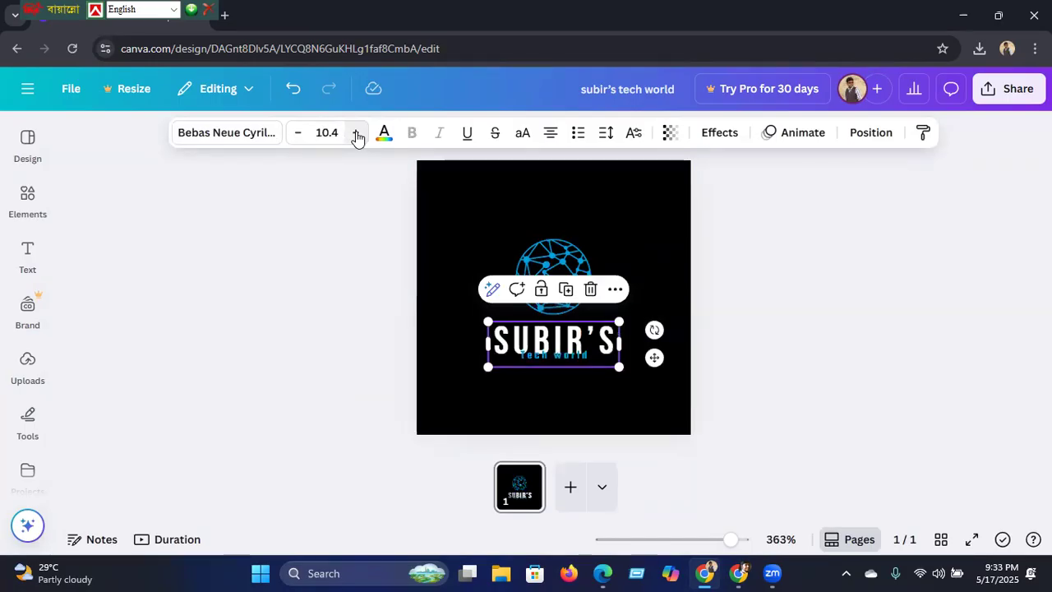
pyautogui.click(356, 134)
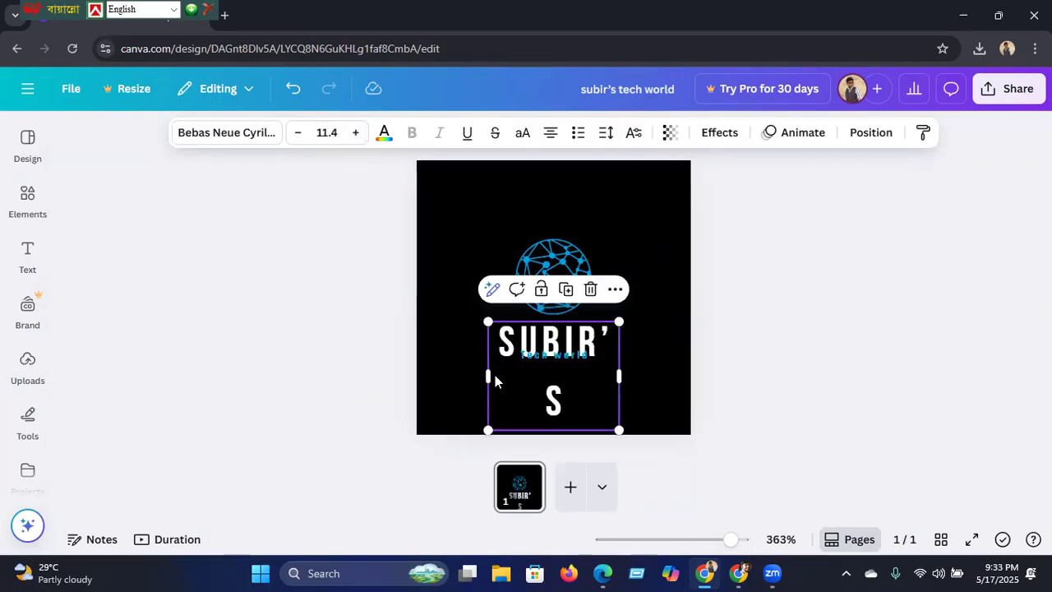
pyautogui.moveTo(488, 373); pyautogui.dragTo(451, 371)
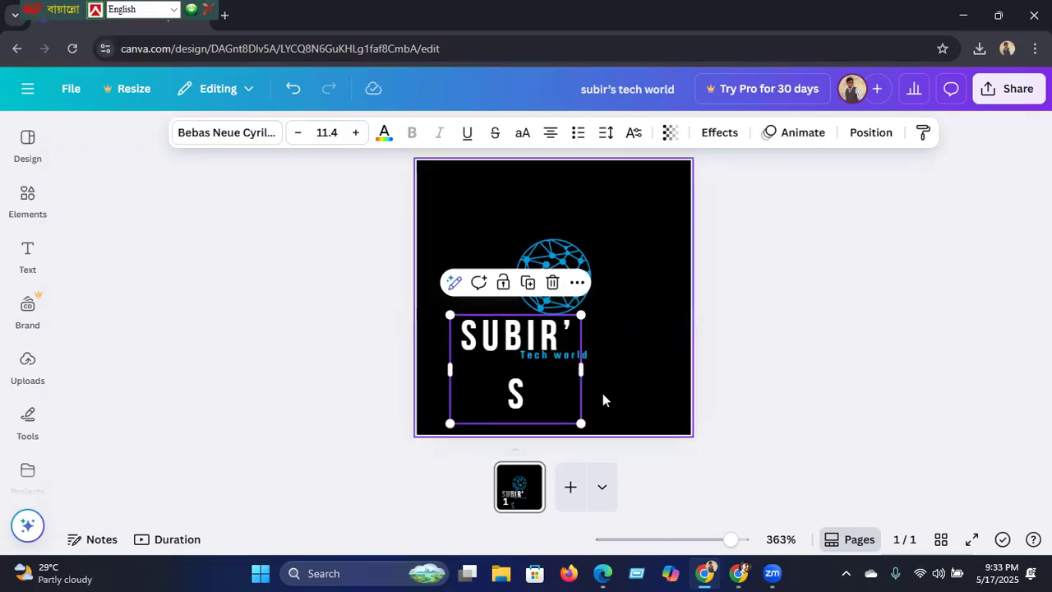
pyautogui.moveTo(582, 367); pyautogui.dragTo(663, 361)
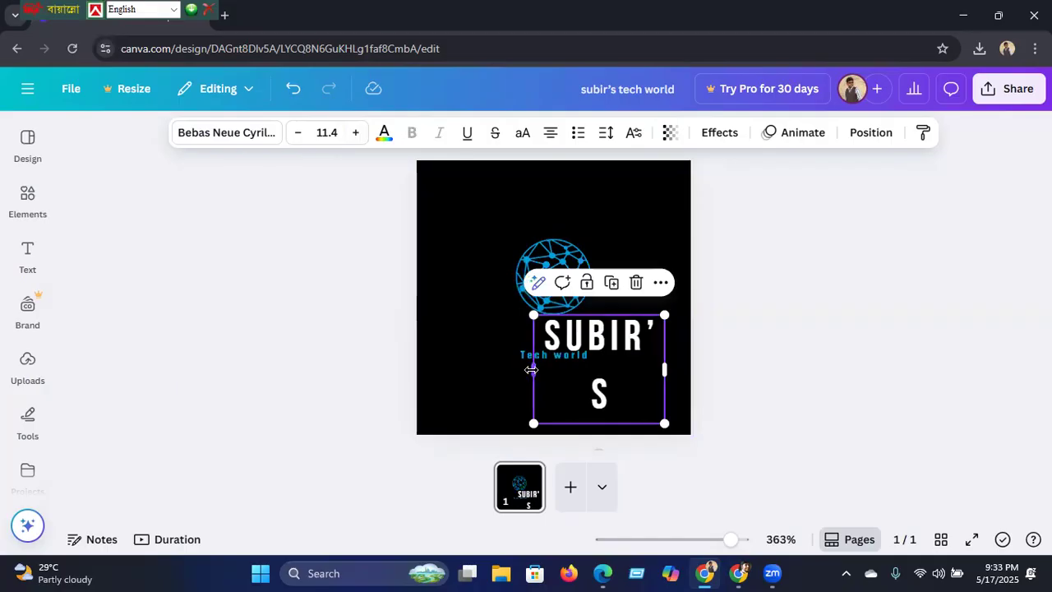
pyautogui.moveTo(531, 370); pyautogui.dragTo(421, 349)
pyautogui.moveTo(557, 345); pyautogui.dragTo(558, 295)
# Step: Scale Tech world to size 4.7, centre it, and place SUBIR'S directly above it
pyautogui.click(560, 355)
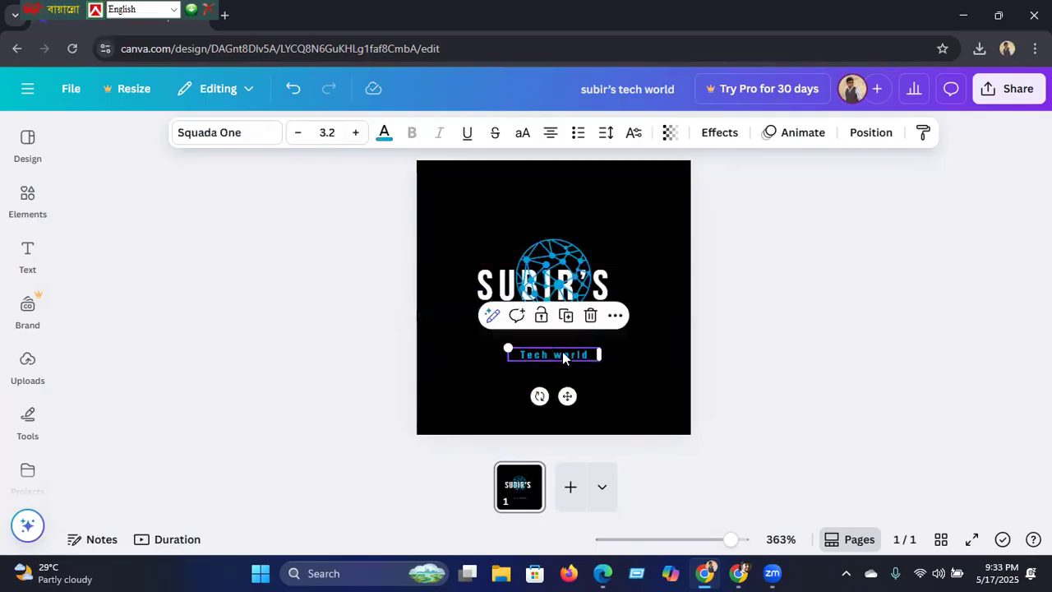
pyautogui.moveTo(506, 349); pyautogui.dragTo(463, 342)
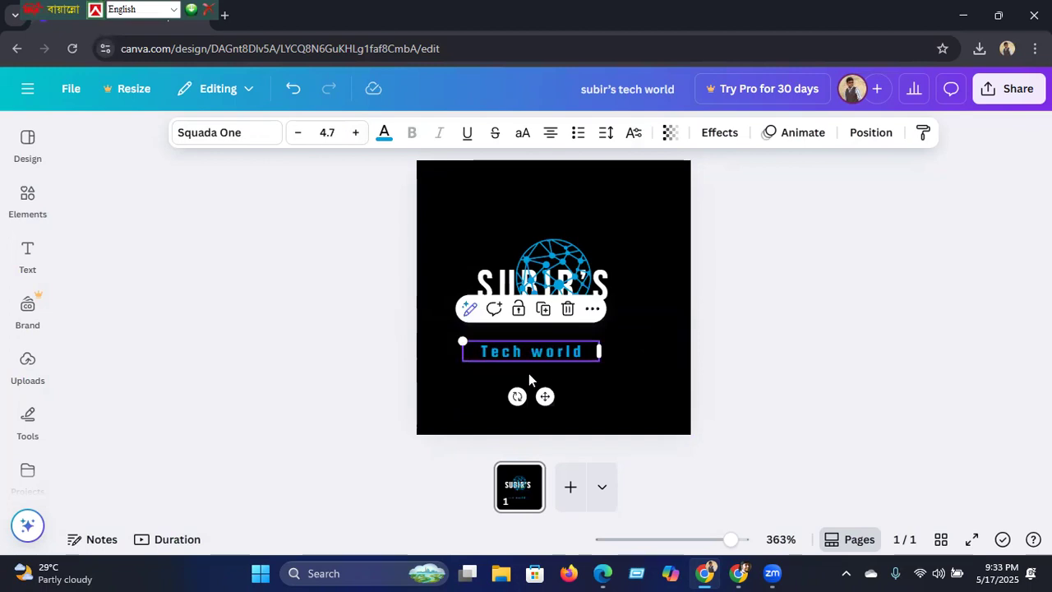
pyautogui.moveTo(545, 396); pyautogui.dragTo(564, 406)
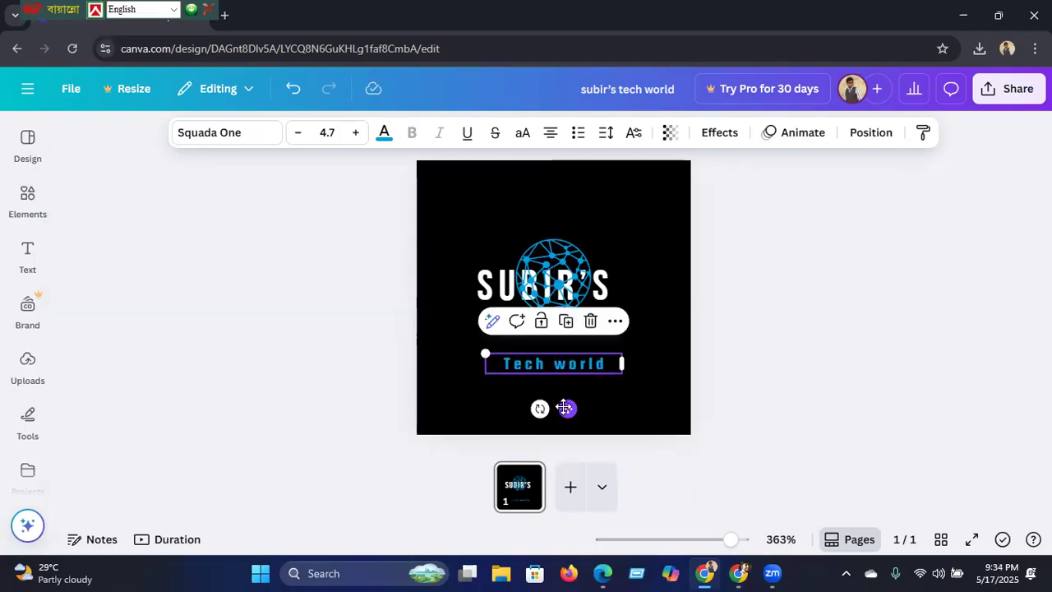
pyautogui.click(605, 292)
pyautogui.moveTo(603, 292); pyautogui.dragTo(612, 339)
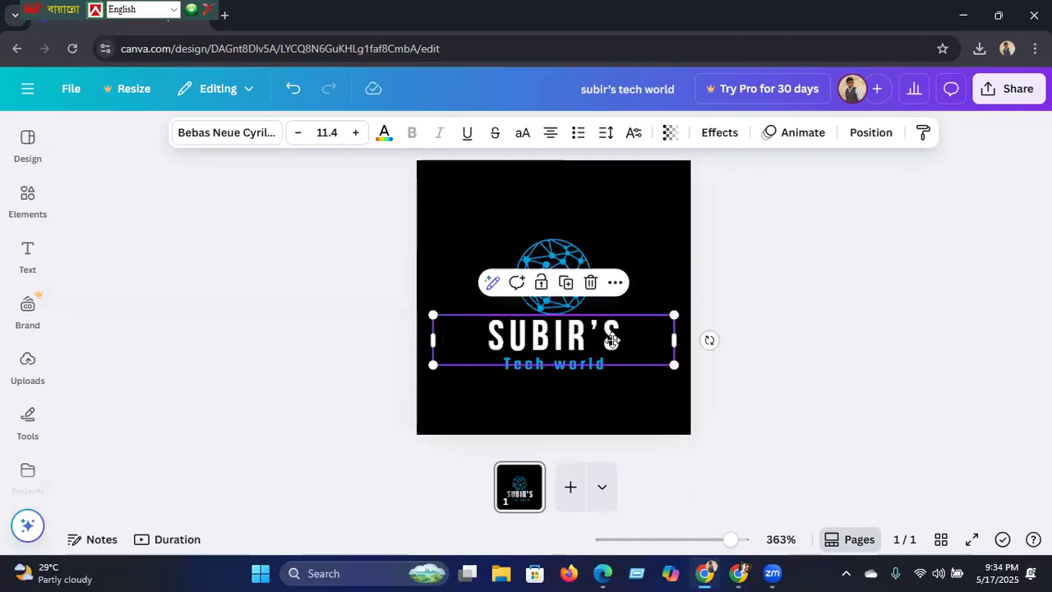
pyautogui.click(343, 392)
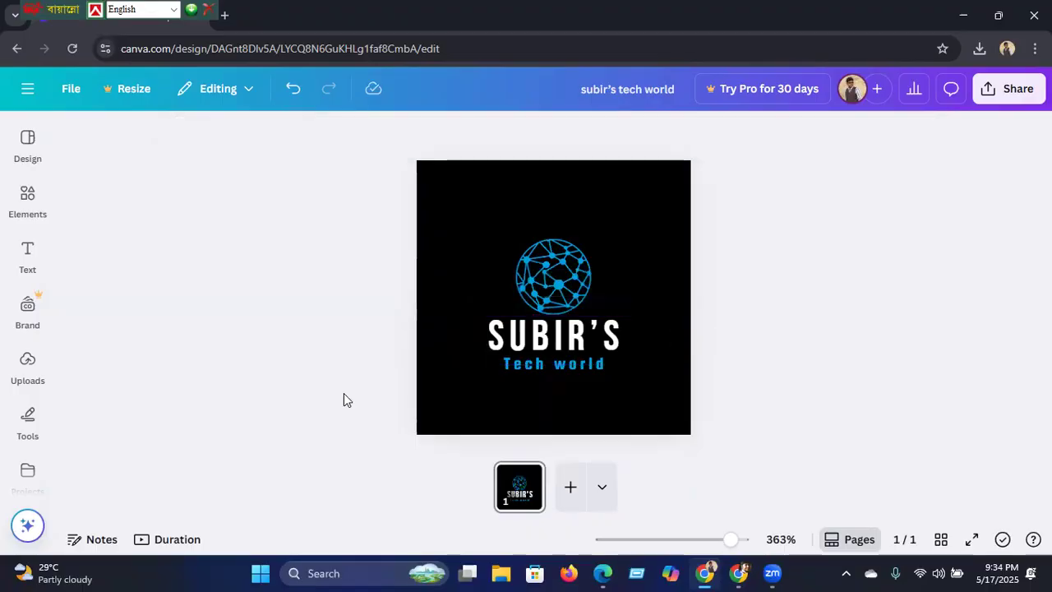
# Step: Delete the globe graphic and add a circuit-hand technology graphic from Elements
pyautogui.click(539, 284)
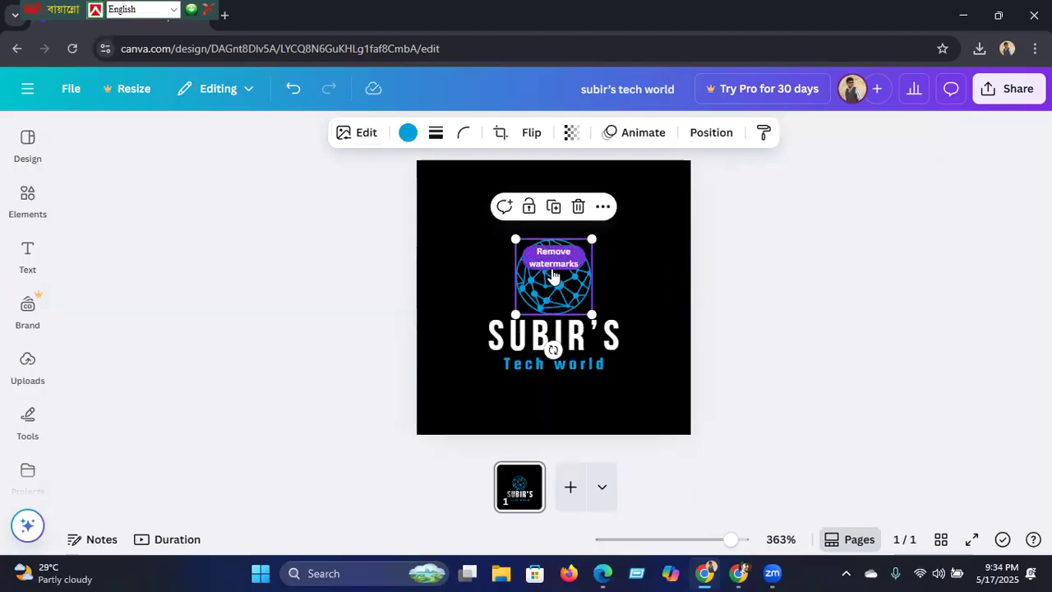
pyautogui.click(577, 206)
pyautogui.click(25, 201)
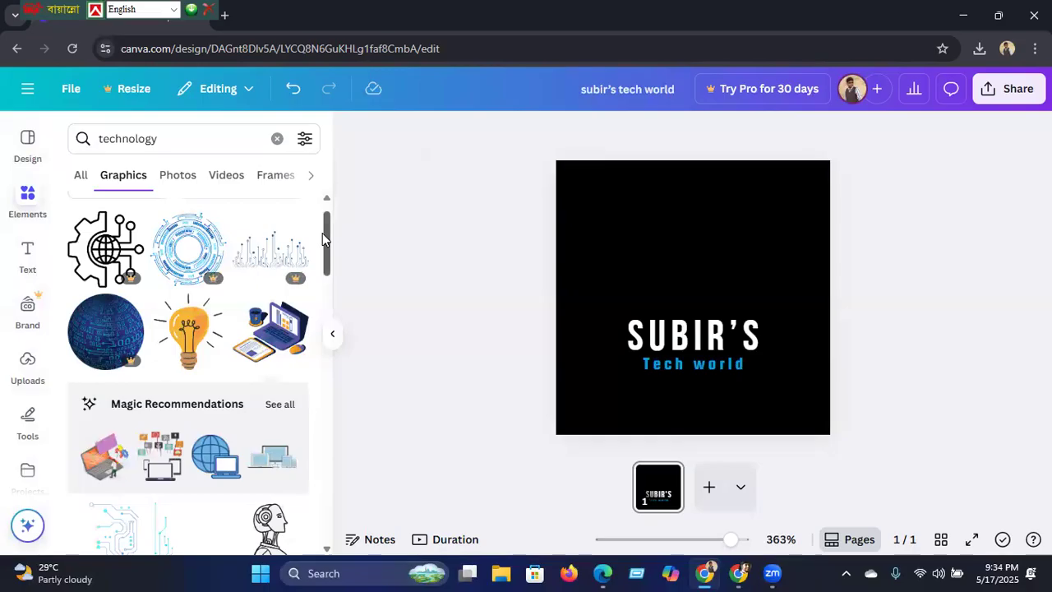
pyautogui.scroll(-1, 324, 241)
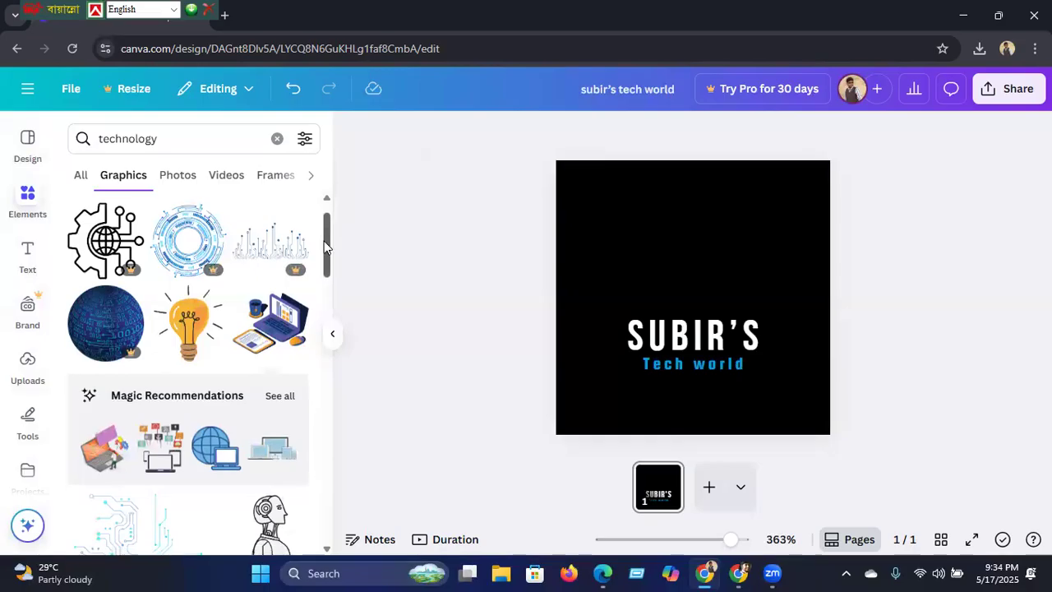
pyautogui.scroll(-4, 317, 290)
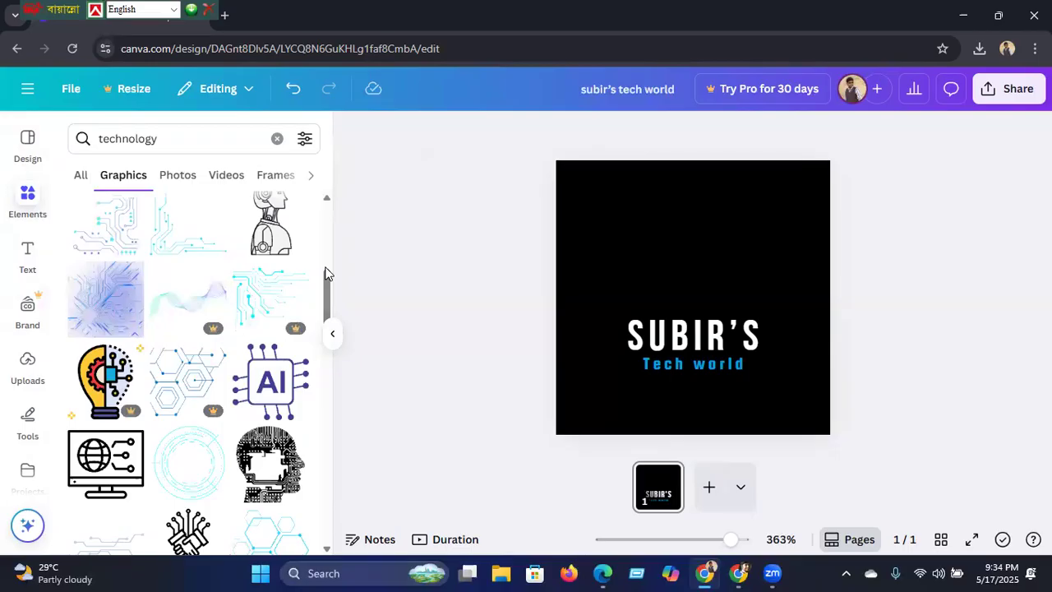
pyautogui.scroll(-2, 322, 312)
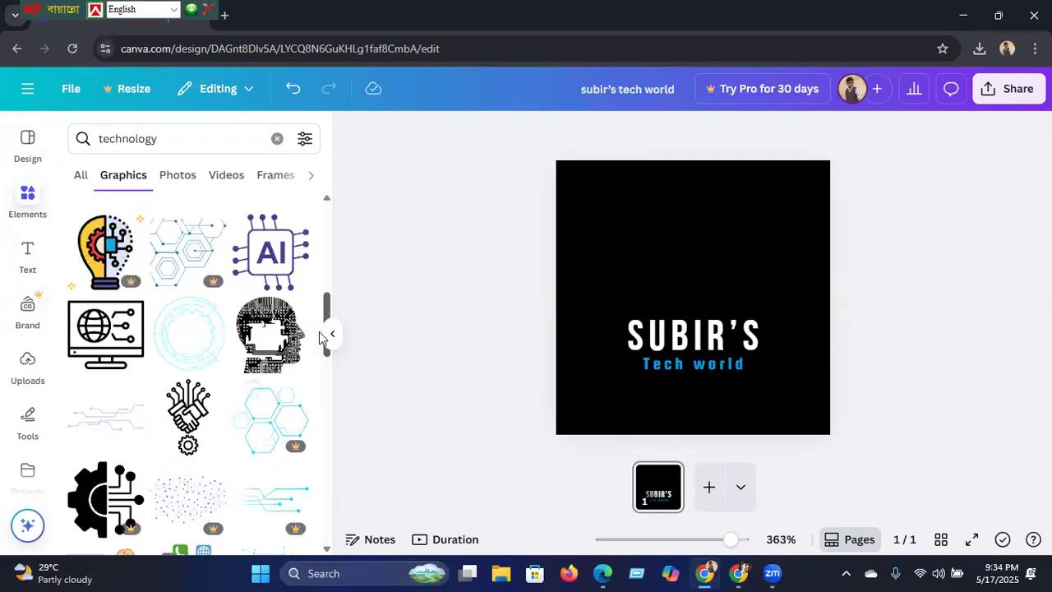
pyautogui.scroll(-2, 230, 392)
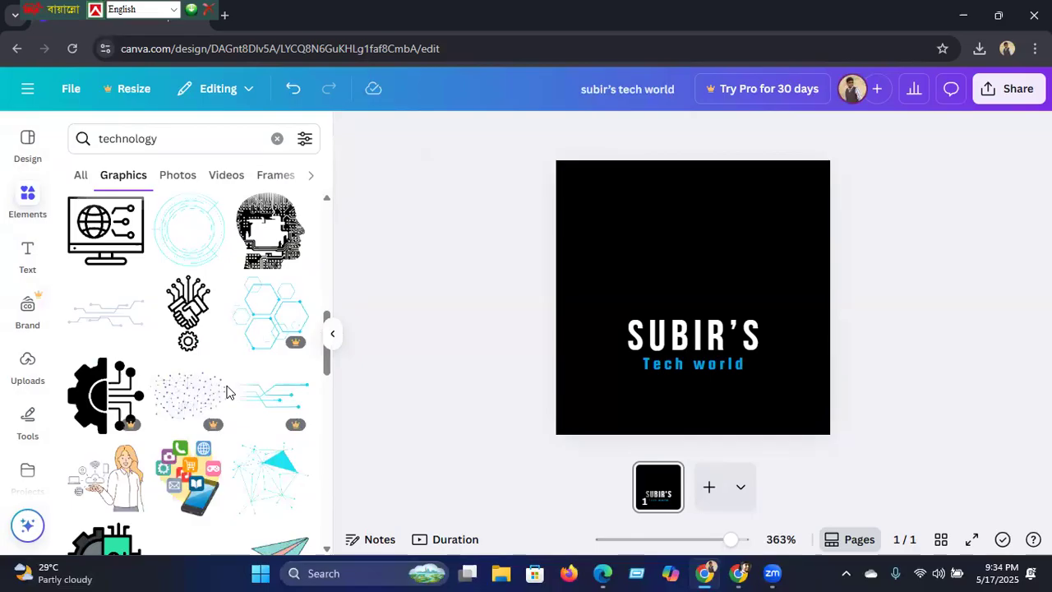
pyautogui.click(189, 314)
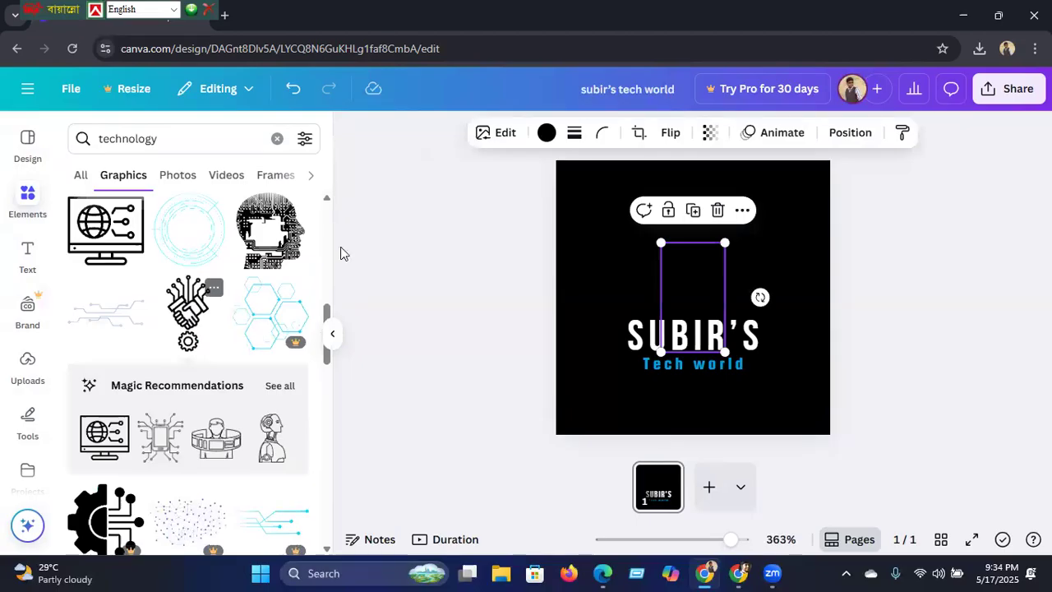
# Step: Recolour the circuit-hand graphic to blue #00a1e0 and place it left, beside SUBIR'S
pyautogui.click(546, 133)
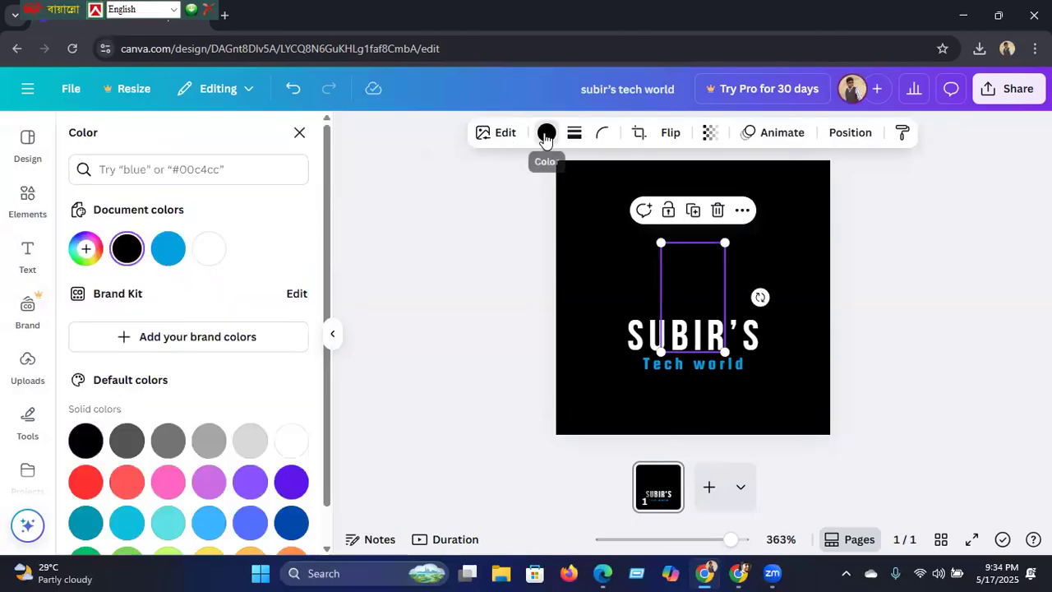
pyautogui.click(167, 249)
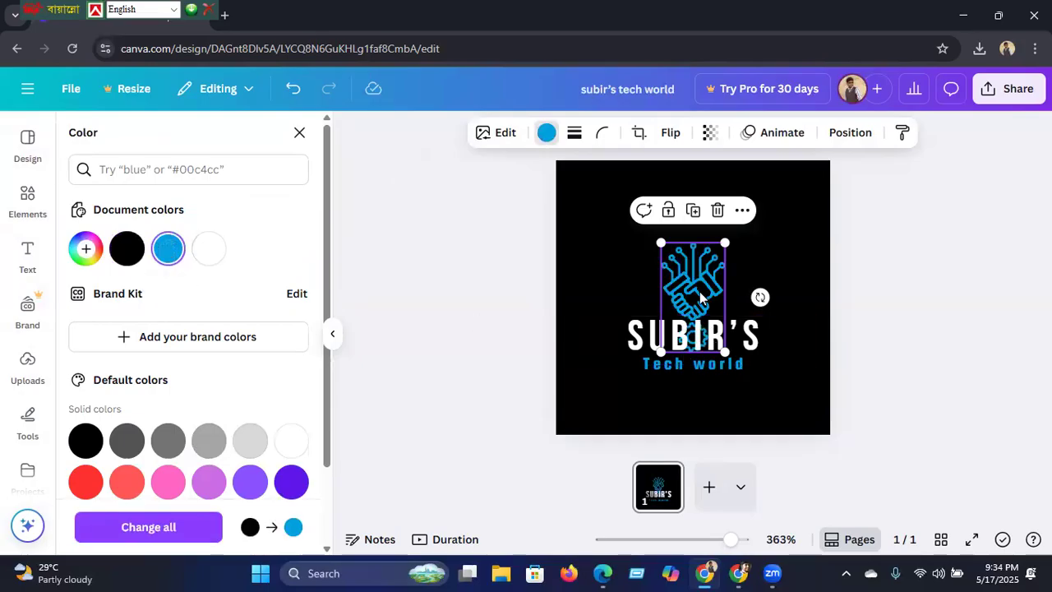
pyautogui.moveTo(690, 281); pyautogui.dragTo(688, 240)
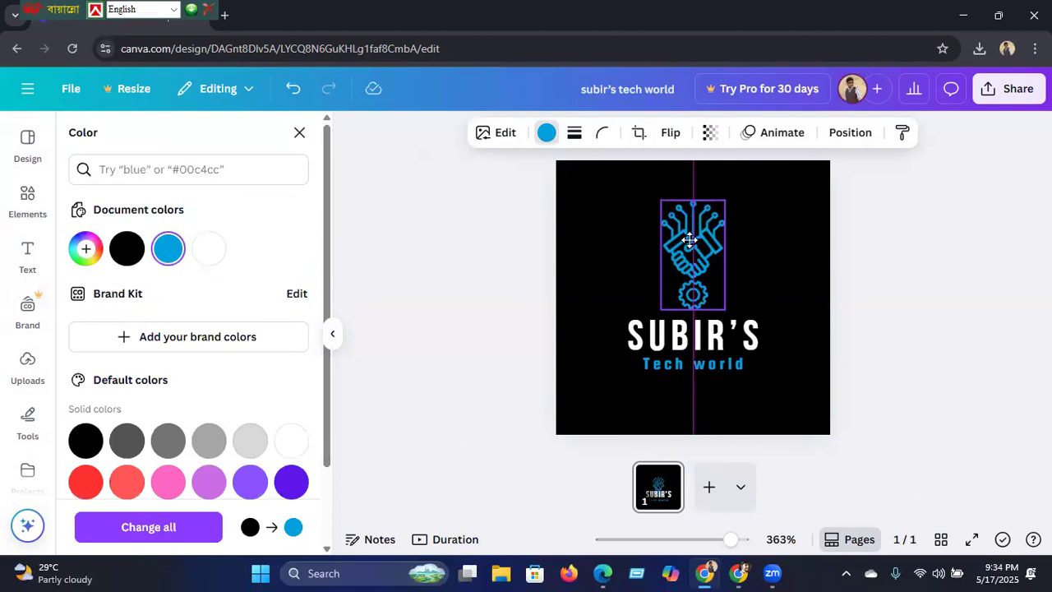
pyautogui.moveTo(689, 240); pyautogui.dragTo(617, 286)
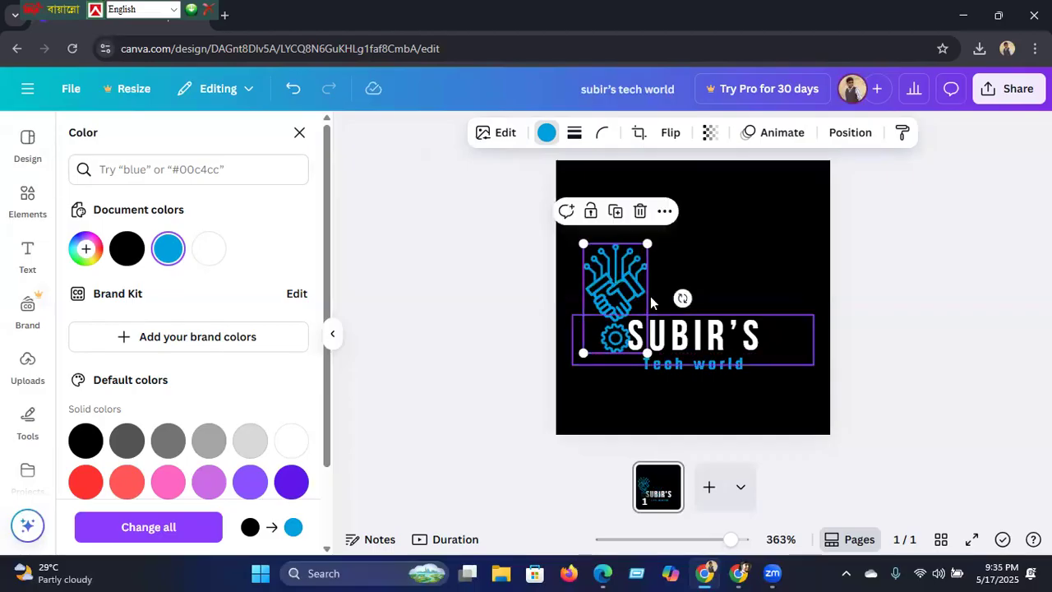
pyautogui.click(708, 340)
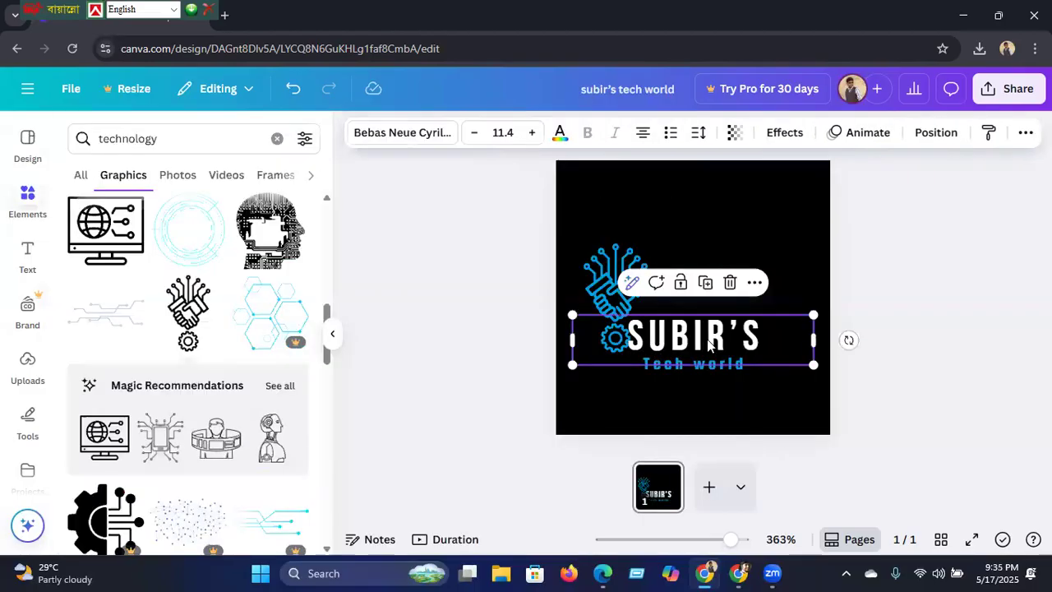
# Step: Right-align SUBIR'S, narrow its box from the left, and raise it beside the logo graphic
pyautogui.click(672, 341)
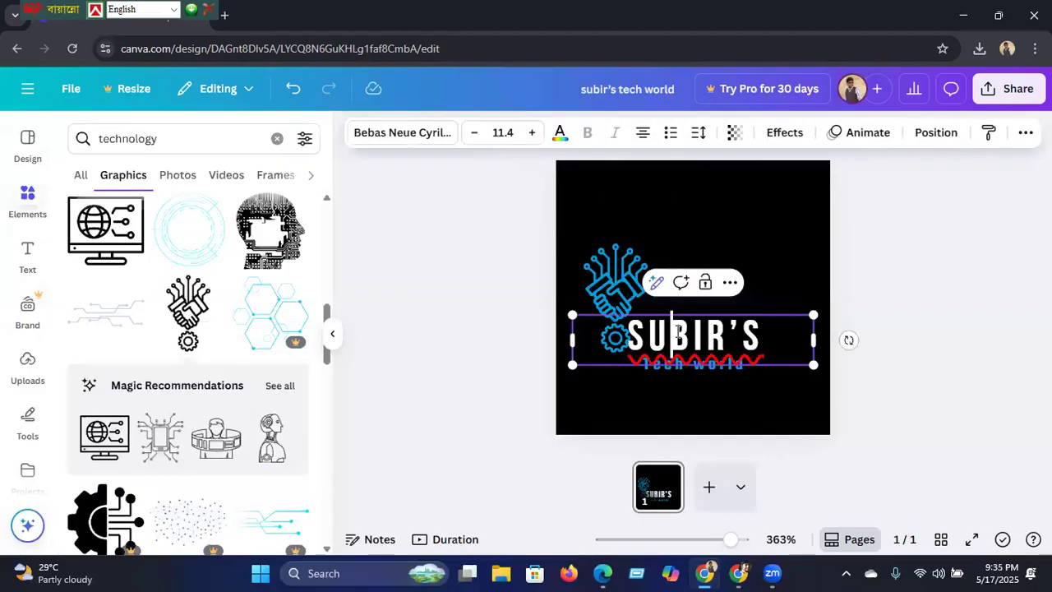
pyautogui.click(639, 134)
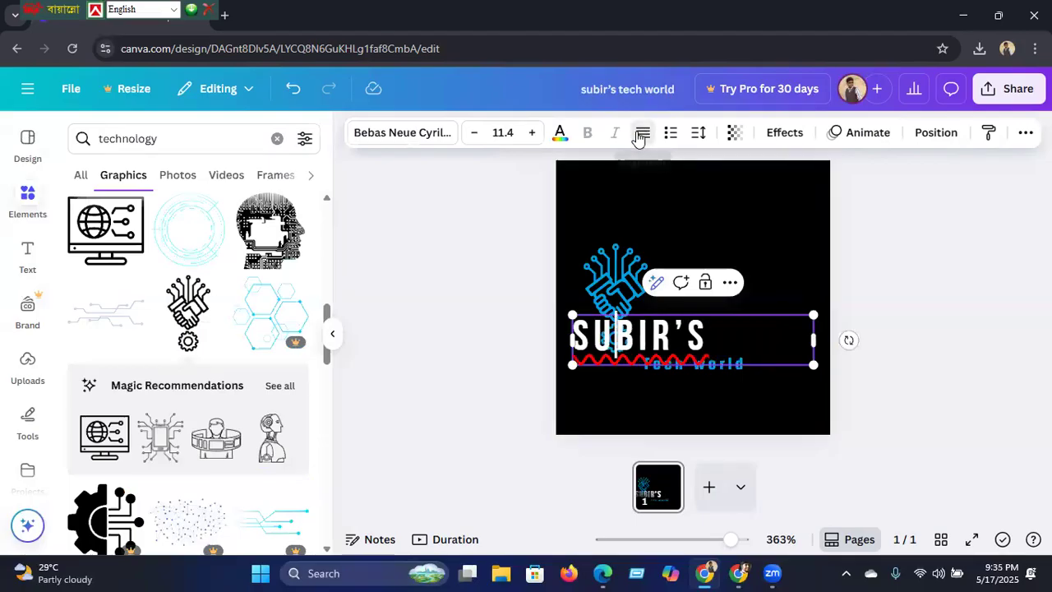
pyautogui.click(639, 135)
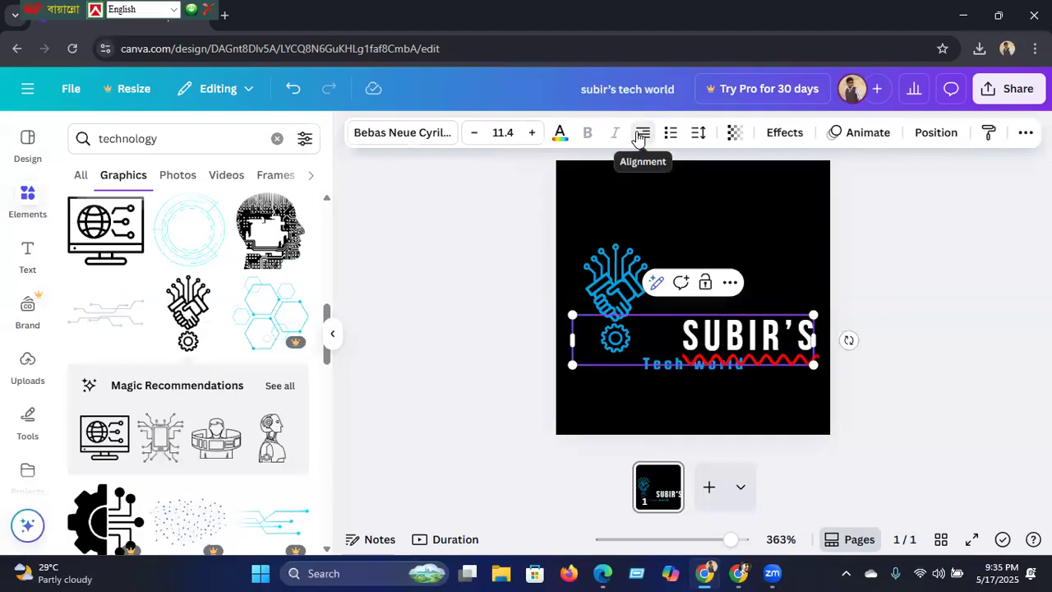
pyautogui.moveTo(568, 339); pyautogui.dragTo(665, 331)
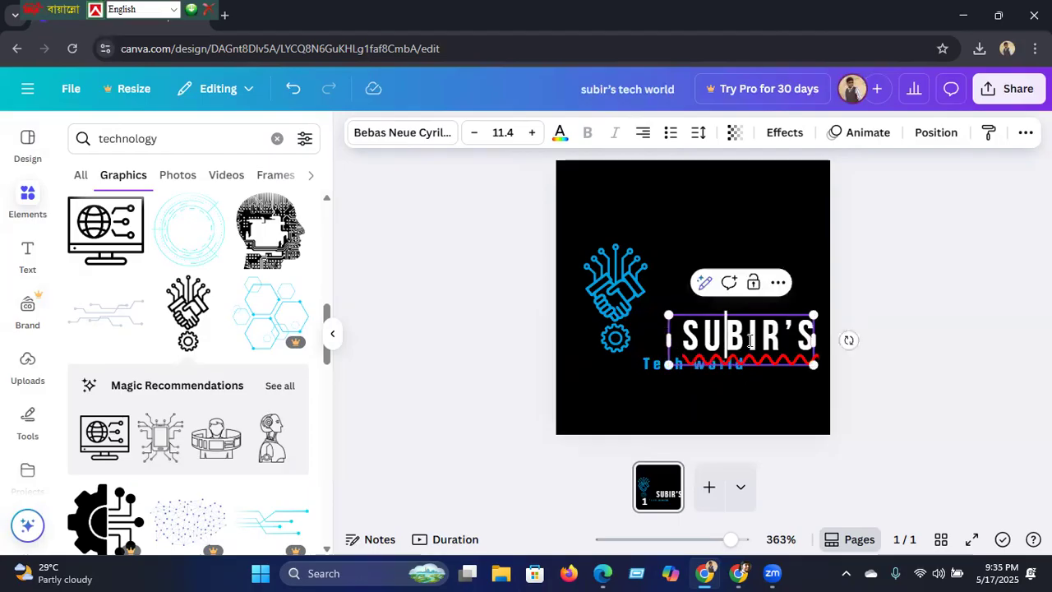
pyautogui.click(473, 387)
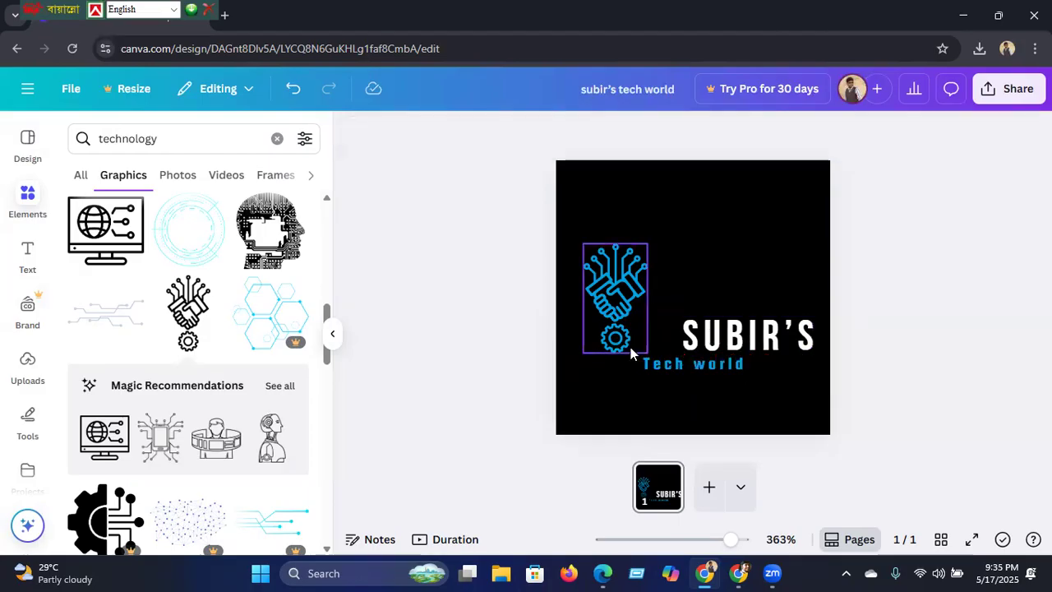
pyautogui.click(717, 349)
pyautogui.moveTo(693, 319); pyautogui.dragTo(687, 285)
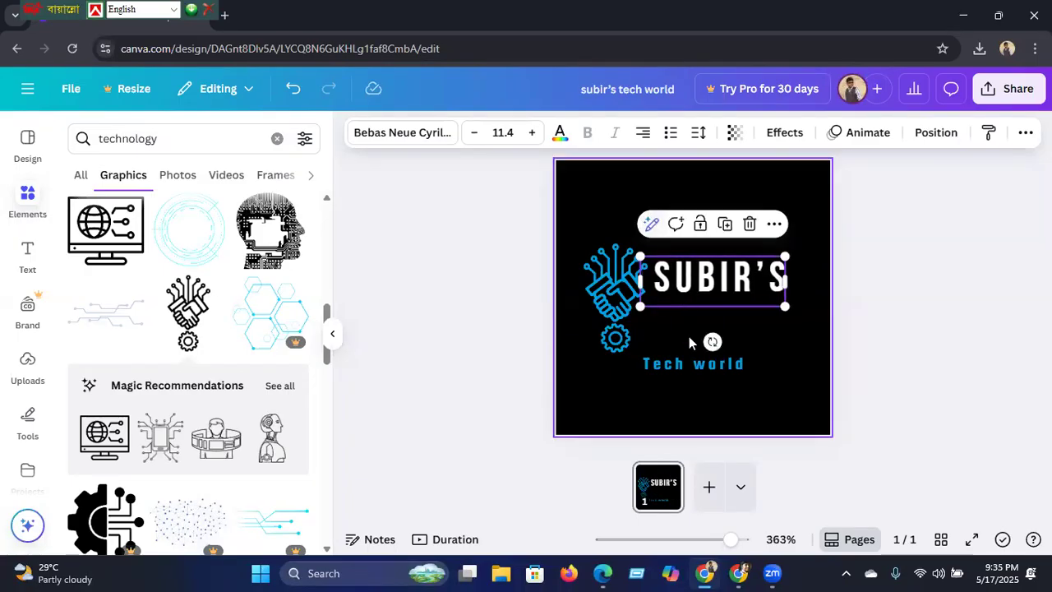
# Step: Move Tech world up just below SUBIR'S and make it right-aligned
pyautogui.click(694, 364)
pyautogui.click(694, 363)
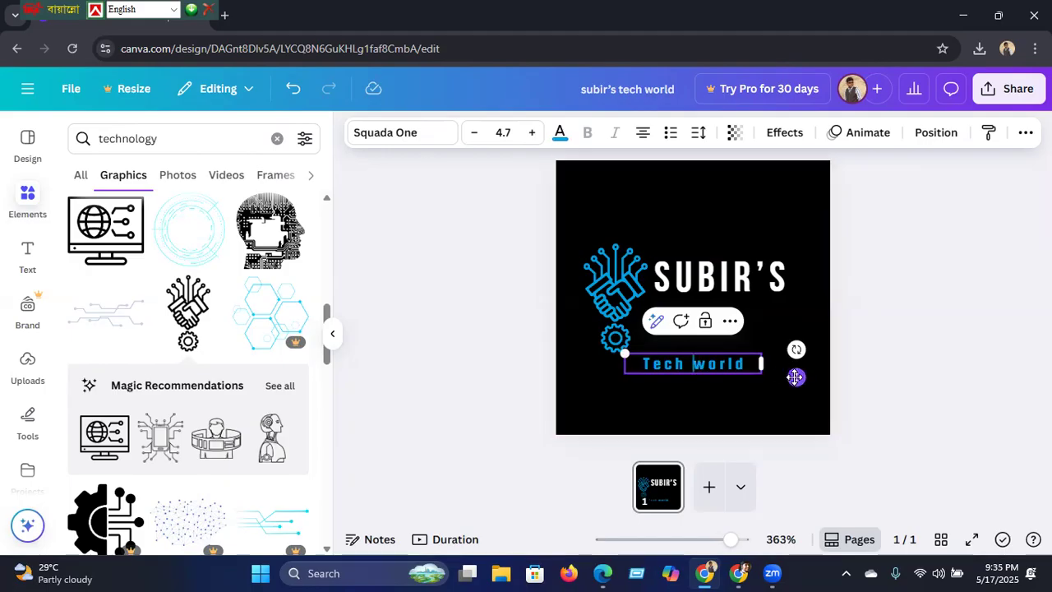
pyautogui.moveTo(795, 377); pyautogui.dragTo(823, 349)
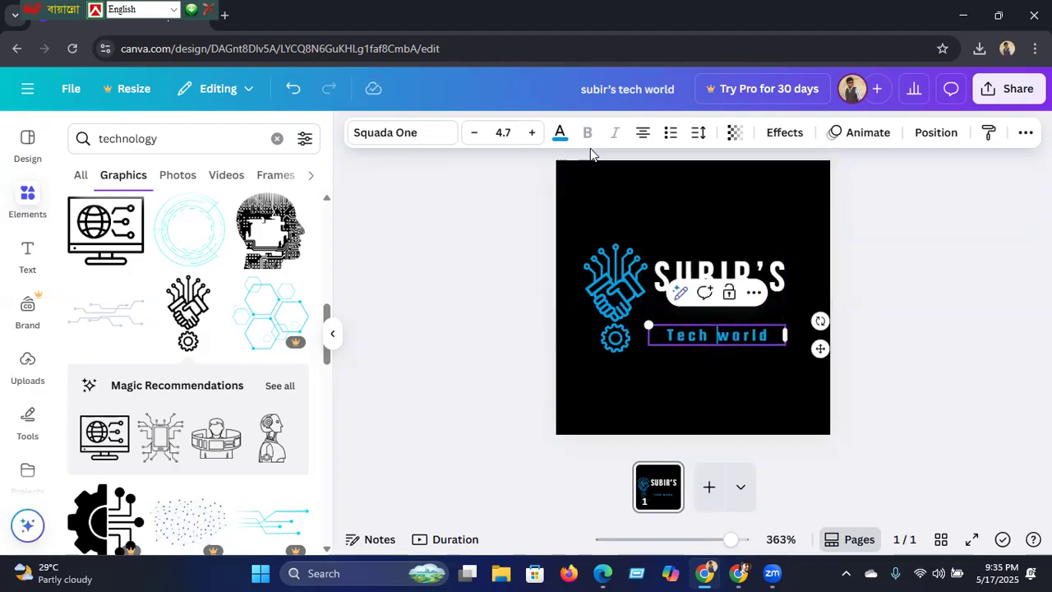
pyautogui.click(644, 141)
pyautogui.click(643, 141)
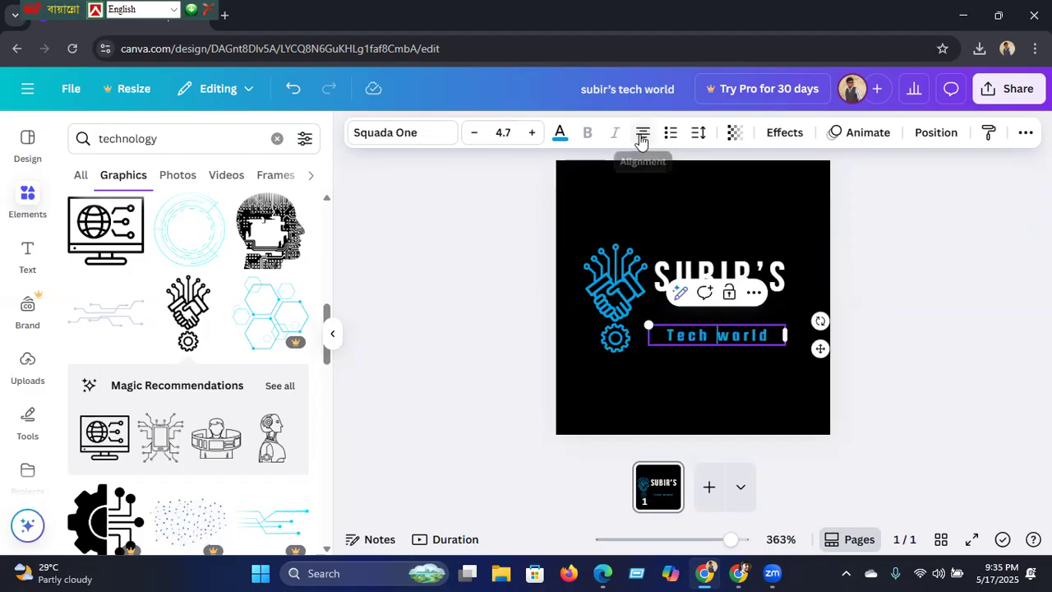
pyautogui.click(642, 140)
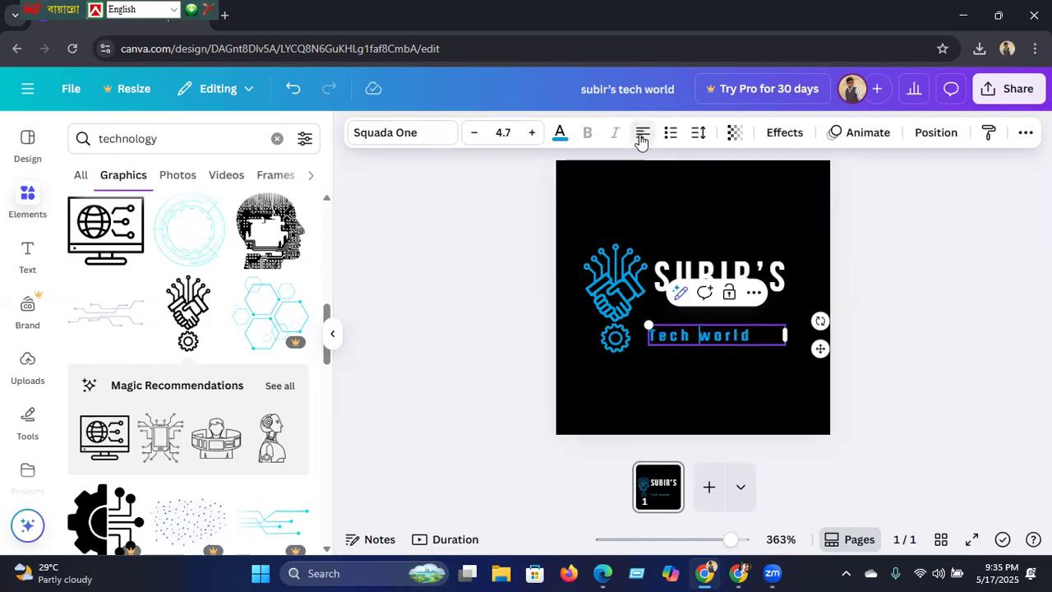
pyautogui.click(642, 140)
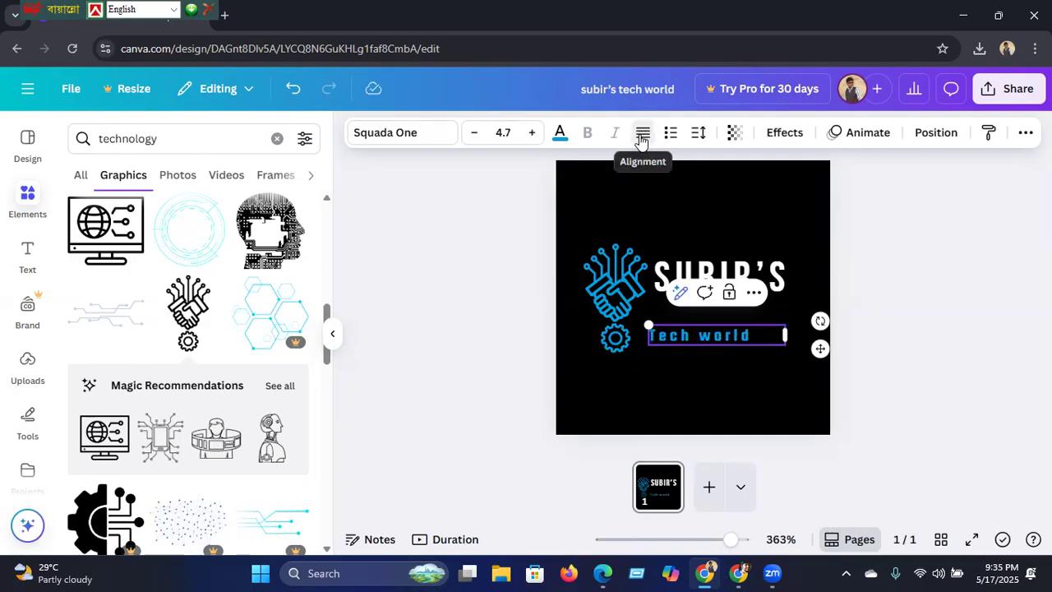
pyautogui.click(641, 141)
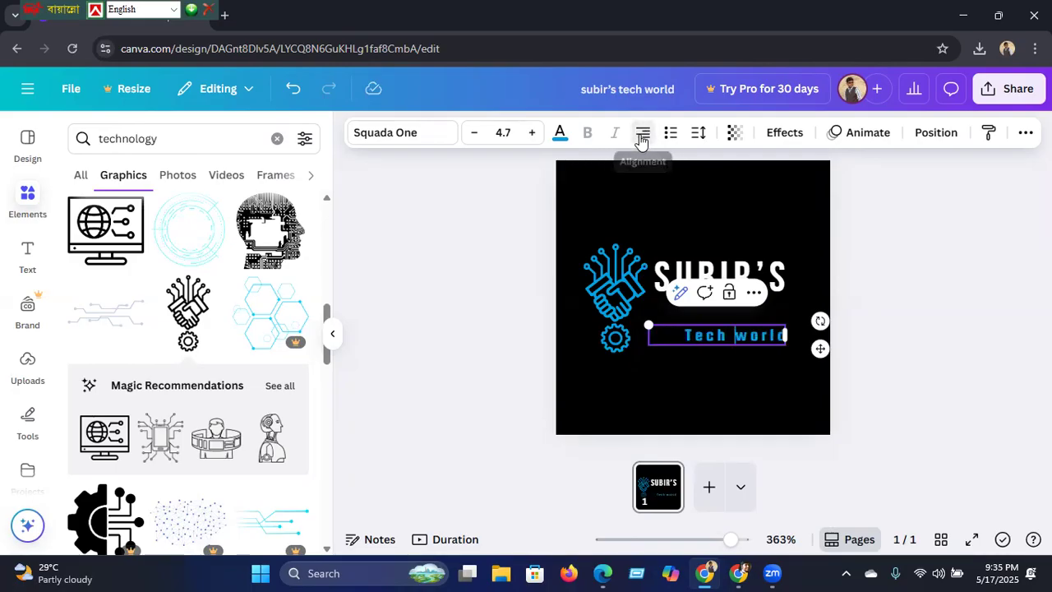
pyautogui.click(487, 357)
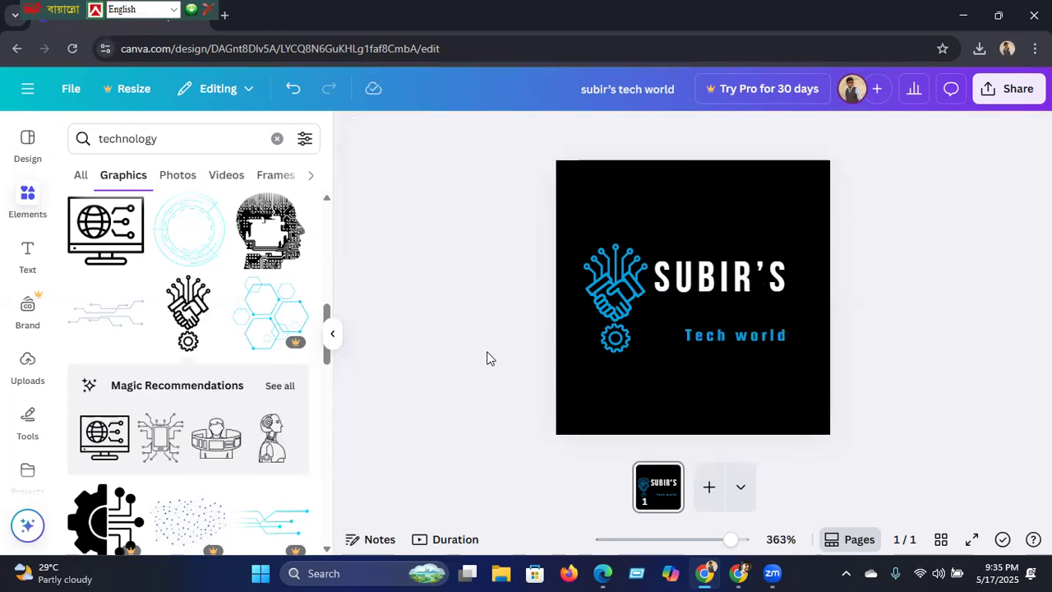
# Step: Set Tech world to font size 5.7 and shift it slightly right
pyautogui.click(725, 335)
pyautogui.click(726, 334)
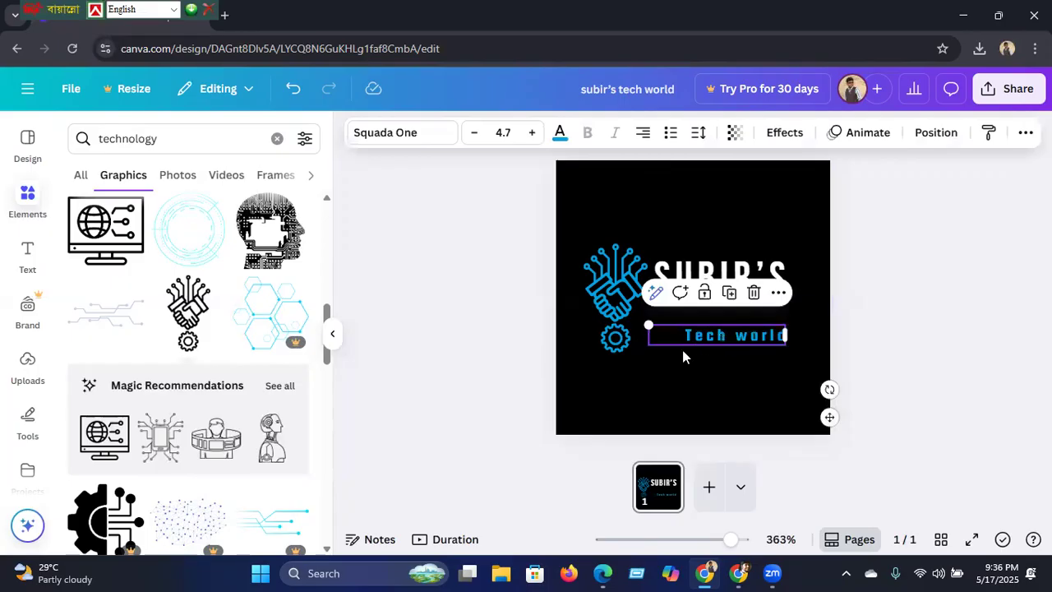
pyautogui.click(533, 133)
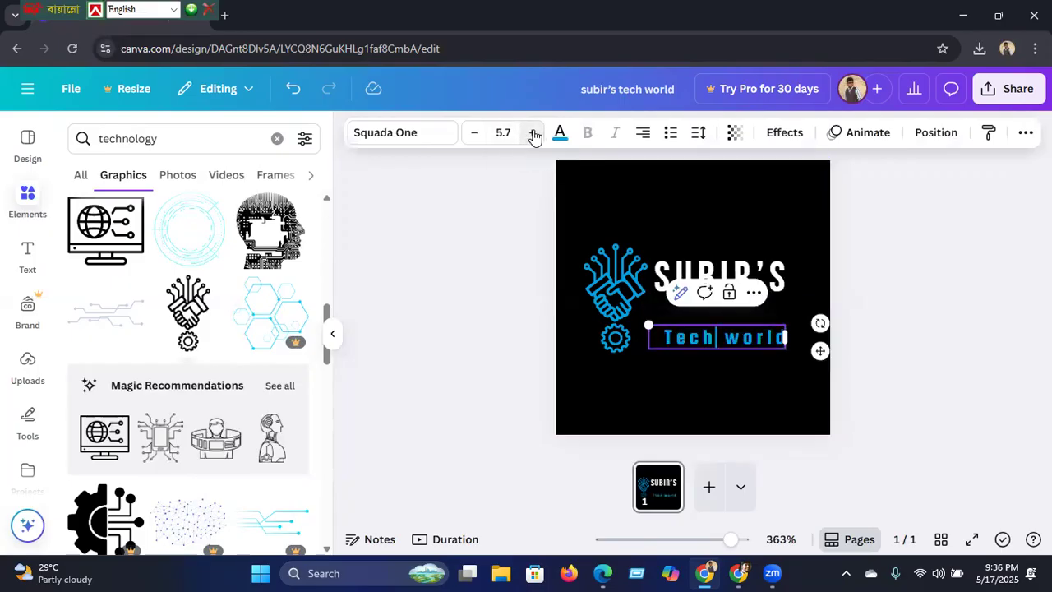
pyautogui.click(532, 133)
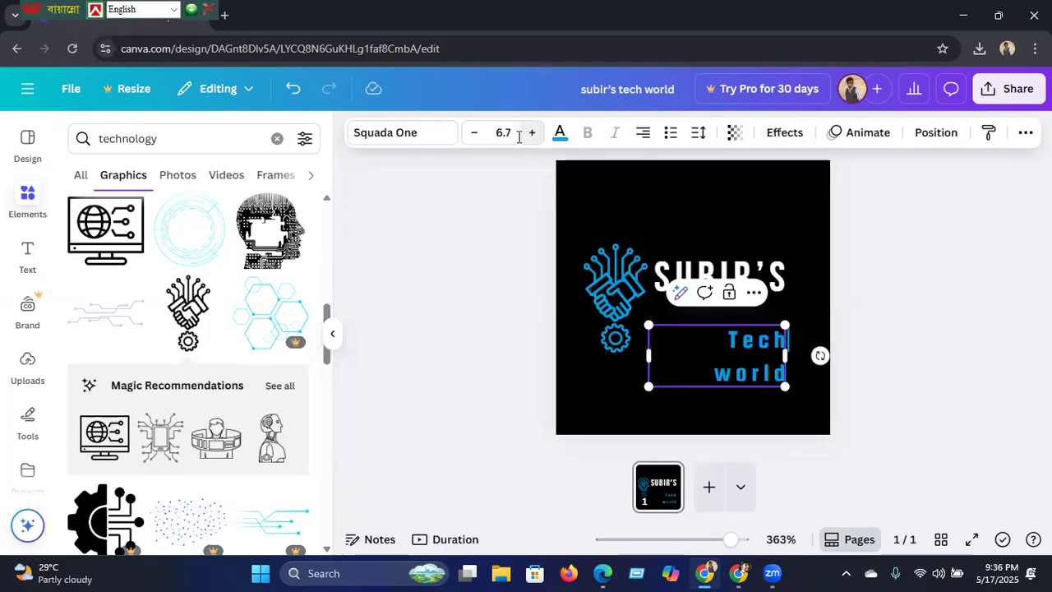
pyautogui.click(475, 135)
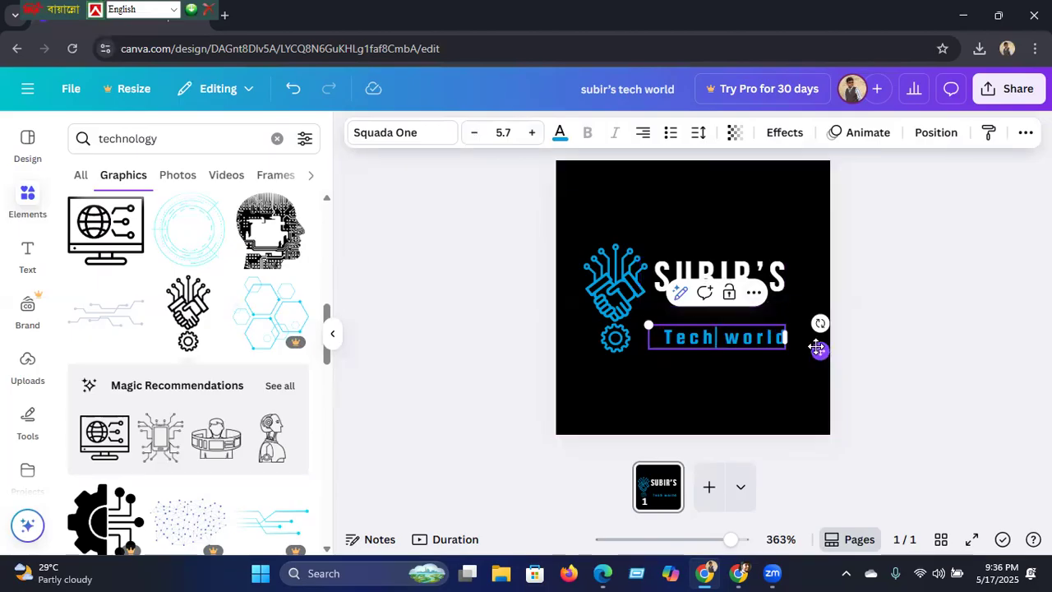
pyautogui.moveTo(819, 350)
pyautogui.mouseDown()
pyautogui.moveTo(833, 347)
pyautogui.moveTo(819, 351)
pyautogui.mouseUp()
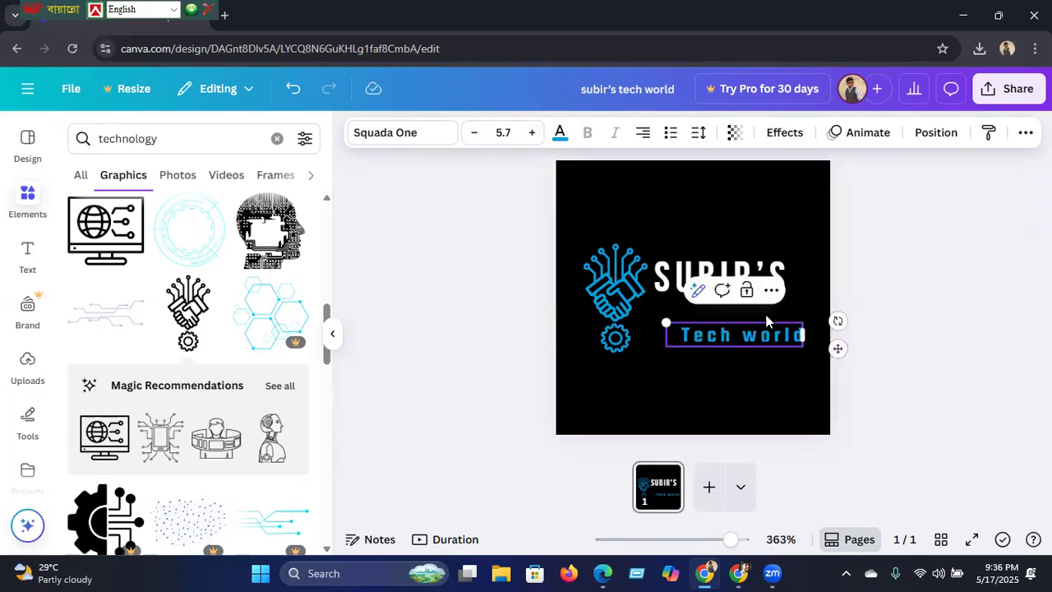
pyautogui.click(725, 271)
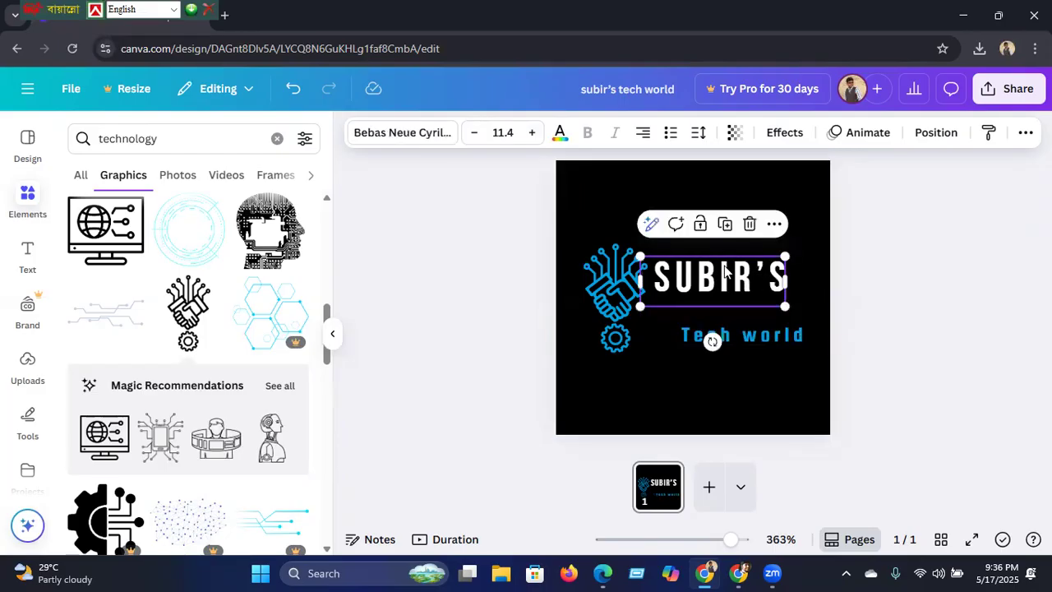
# Step: Move the SUBIR'S text toward the page's right edge, then nudge it three steps left
pyautogui.moveTo(736, 281); pyautogui.dragTo(742, 308)
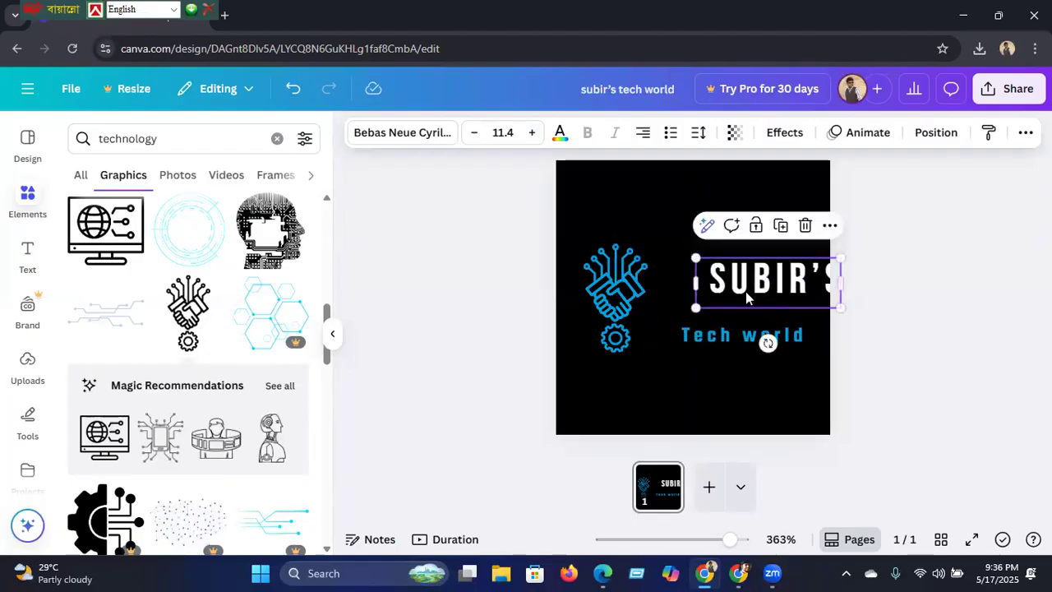
pyautogui.click(745, 291)
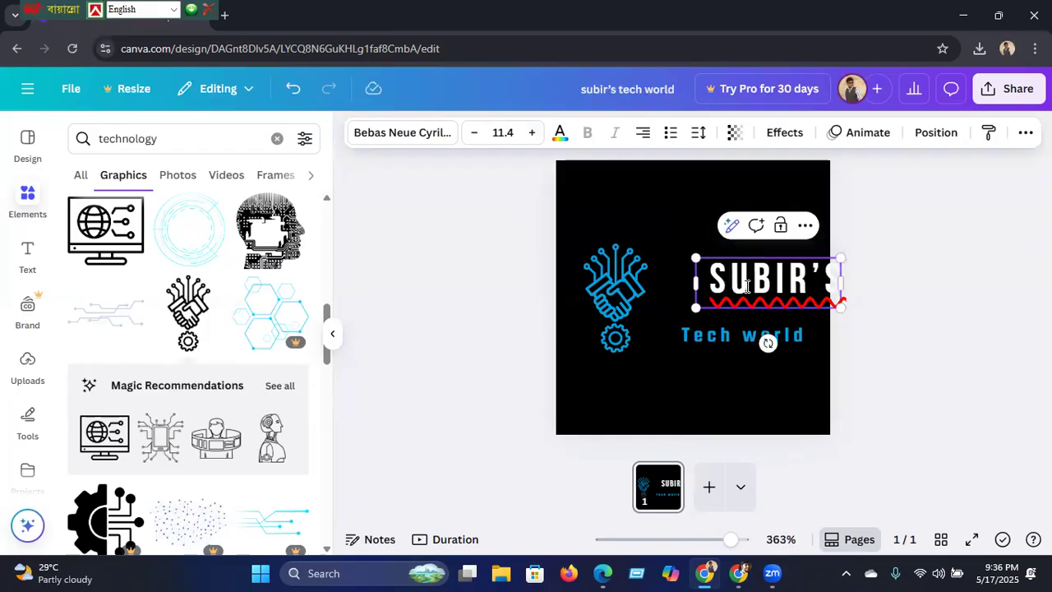
pyautogui.click(462, 276)
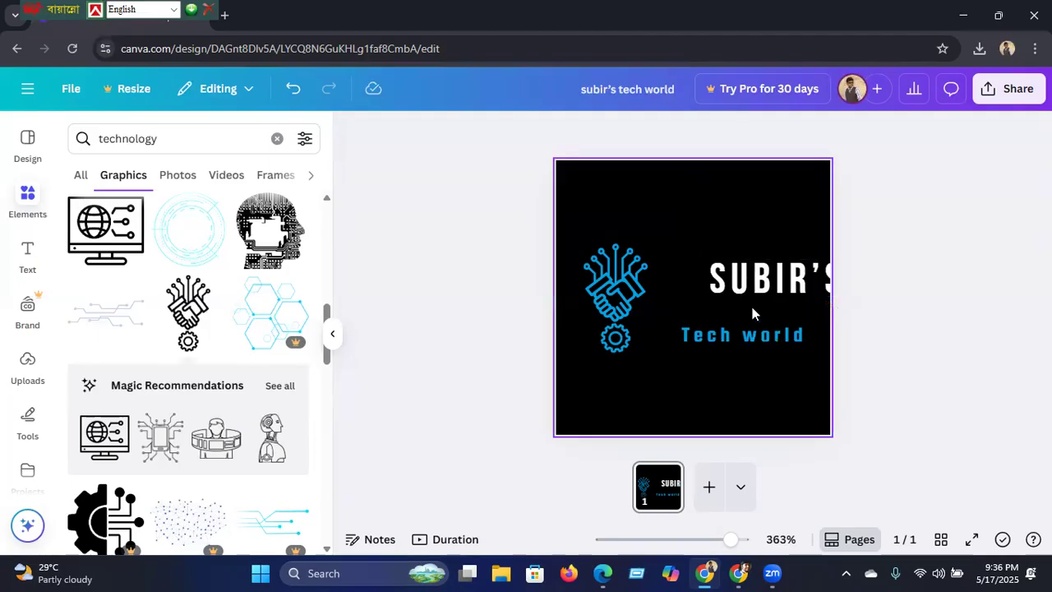
pyautogui.click(775, 284)
pyautogui.press('Left')
pyautogui.press('Left')
pyautogui.press('Left')
pyautogui.press('Left')
pyautogui.press('Left')
pyautogui.press('Left')
pyautogui.press('Left')
pyautogui.press('Left')
pyautogui.press('Left')
pyautogui.press('Left')
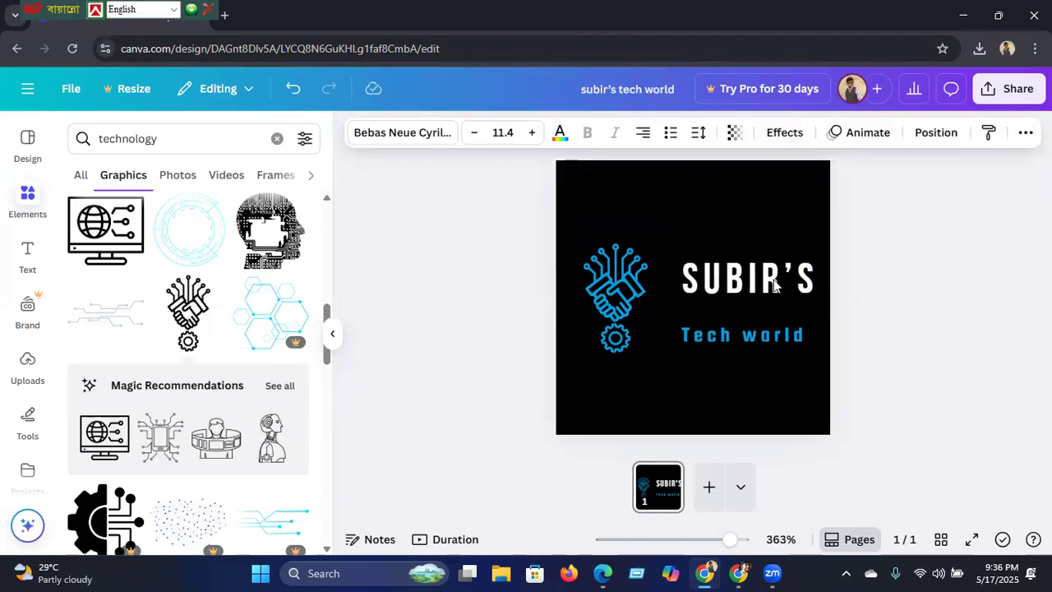
pyautogui.press('Left')
pyautogui.press('Left')
pyautogui.press('Left')
pyautogui.press('Left')
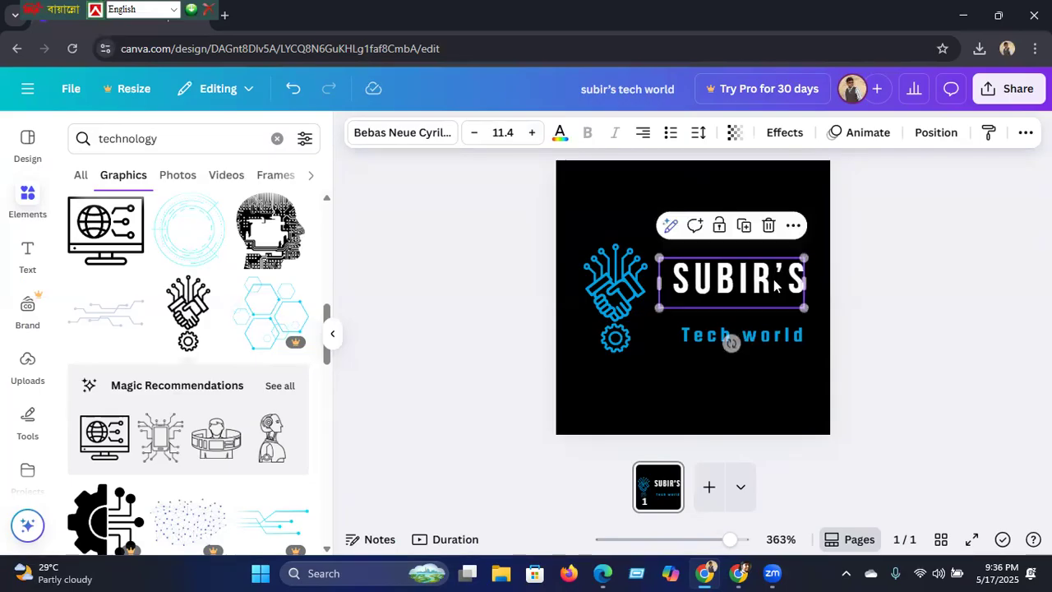
pyautogui.press('Left')
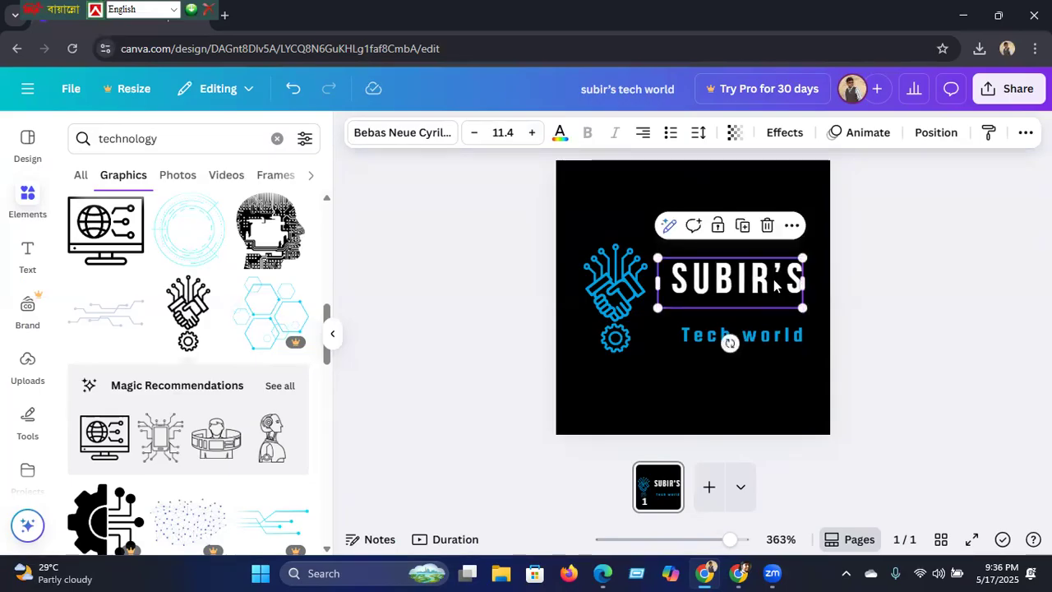
# Step: Nudge the circuit-hand graphic left so it sits beside the SUBIR'S text
pyautogui.click(617, 316)
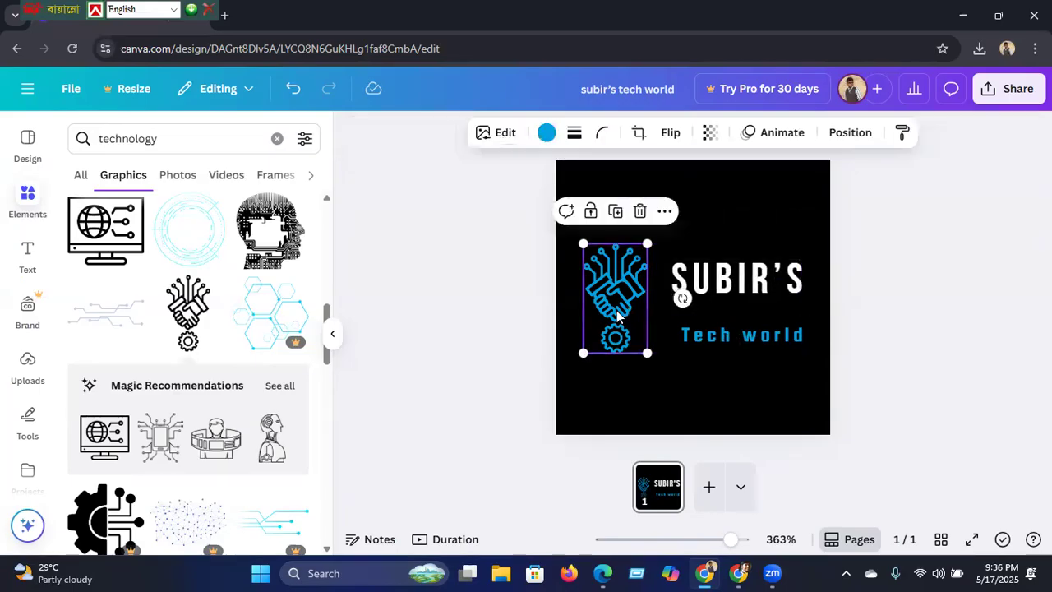
pyautogui.press('Right')
pyautogui.press('Right')
pyautogui.press('Right')
pyautogui.press('Right')
pyautogui.press('Right')
pyautogui.press('Right')
pyautogui.press('Right')
pyautogui.press('Right')
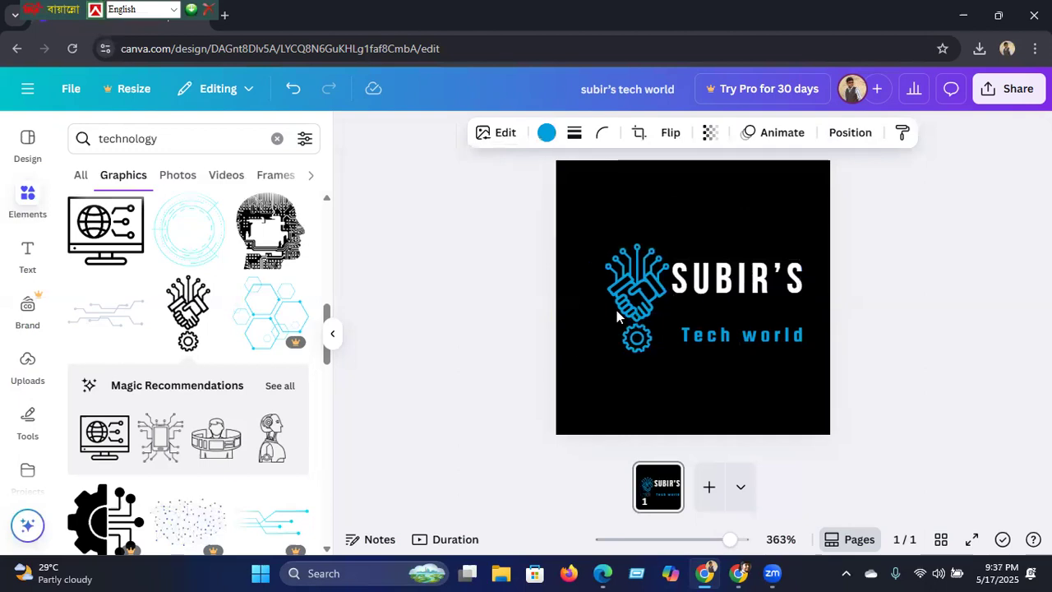
pyautogui.press('Left')
pyautogui.press('Left')
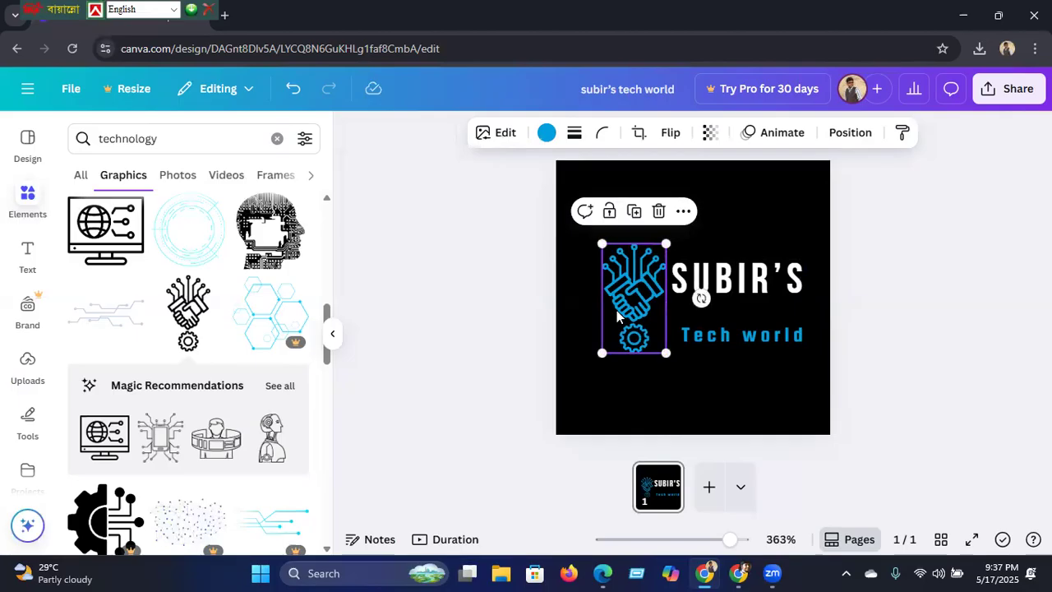
pyautogui.press('Left')
pyautogui.press('Left')
pyautogui.press('Left')
pyautogui.press('Left')
pyautogui.press('Left')
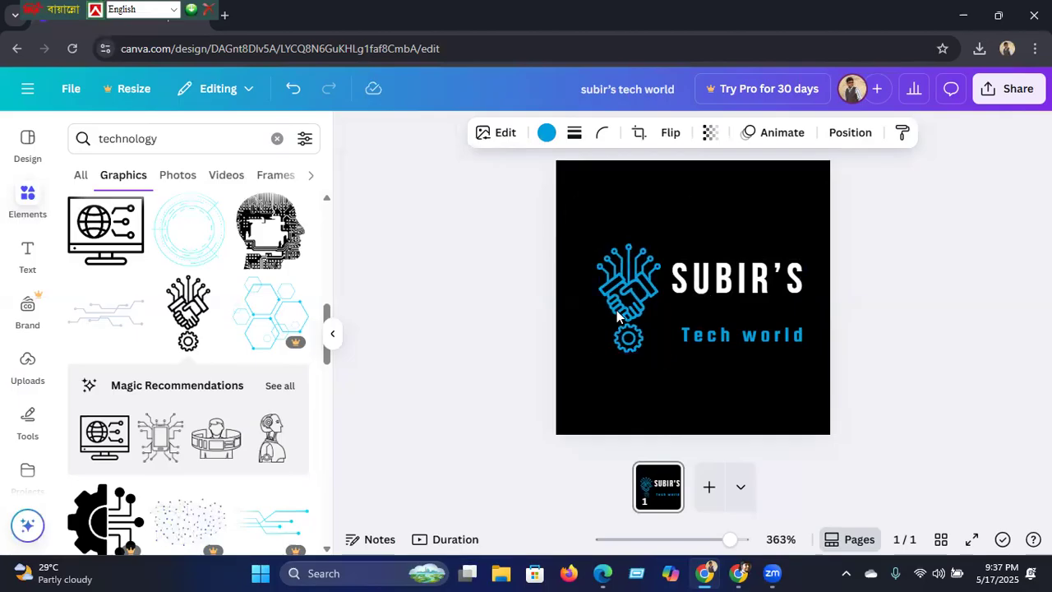
pyautogui.press('Left')
pyautogui.press('Left')
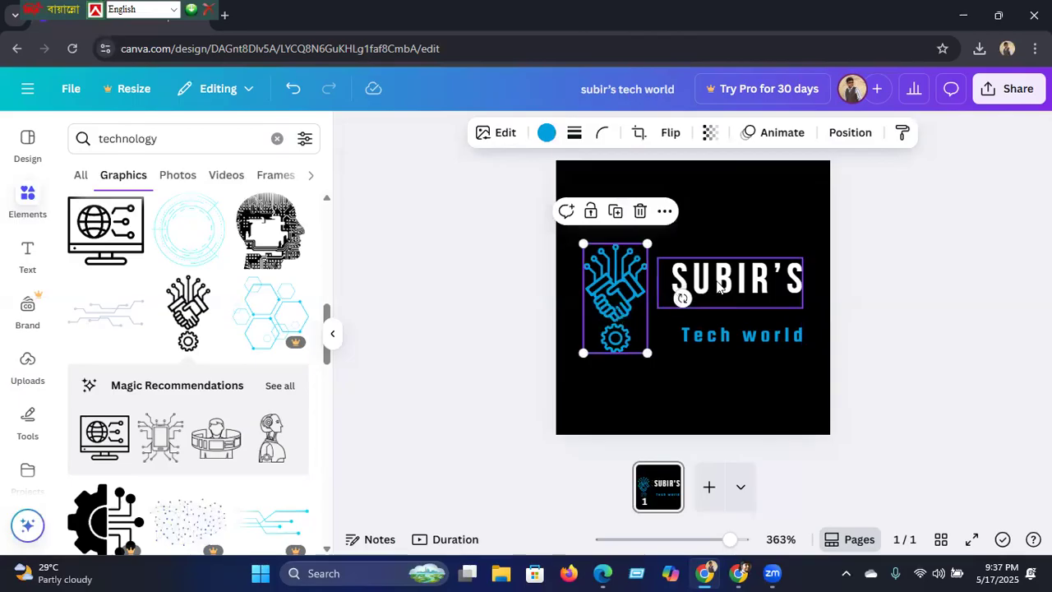
# Step: Enlarge SUBIR'S to 12.4 and Tech world to 7.7, with Tech world on one line beneath it
pyautogui.click(721, 284)
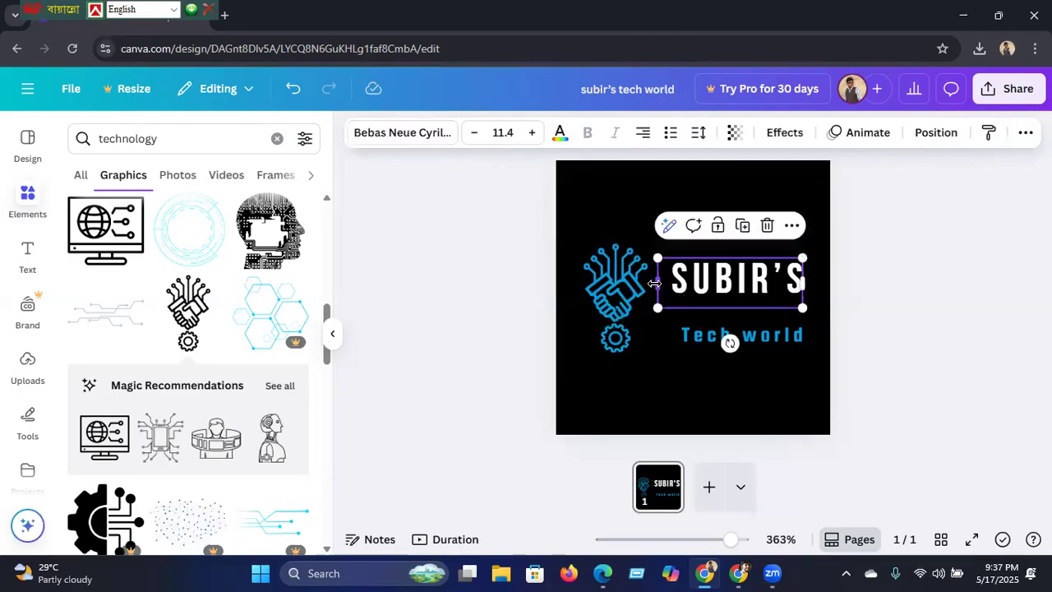
pyautogui.moveTo(655, 282); pyautogui.dragTo(640, 282)
pyautogui.click(530, 133)
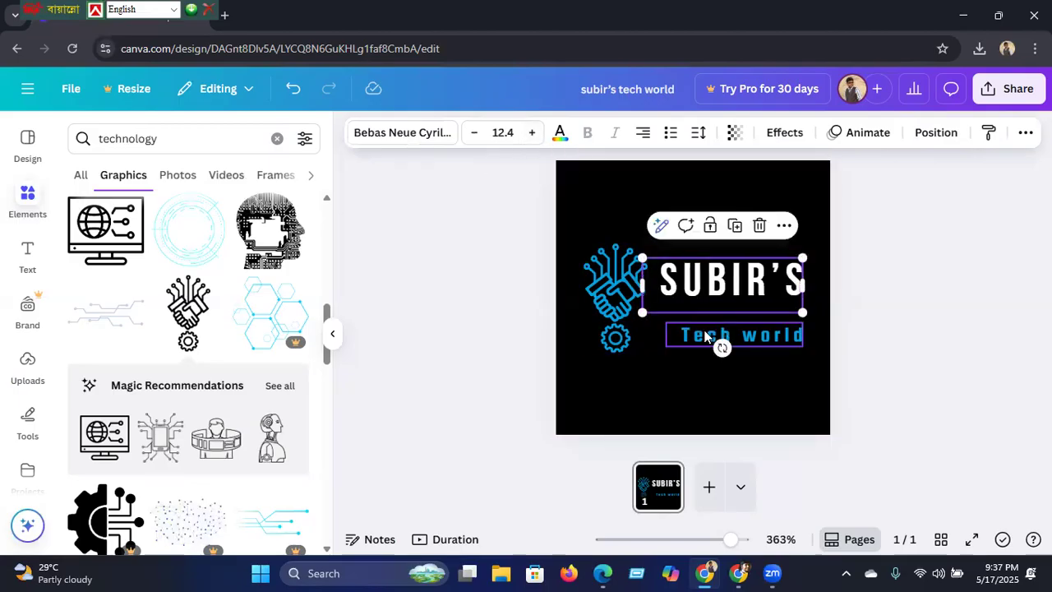
pyautogui.click(704, 335)
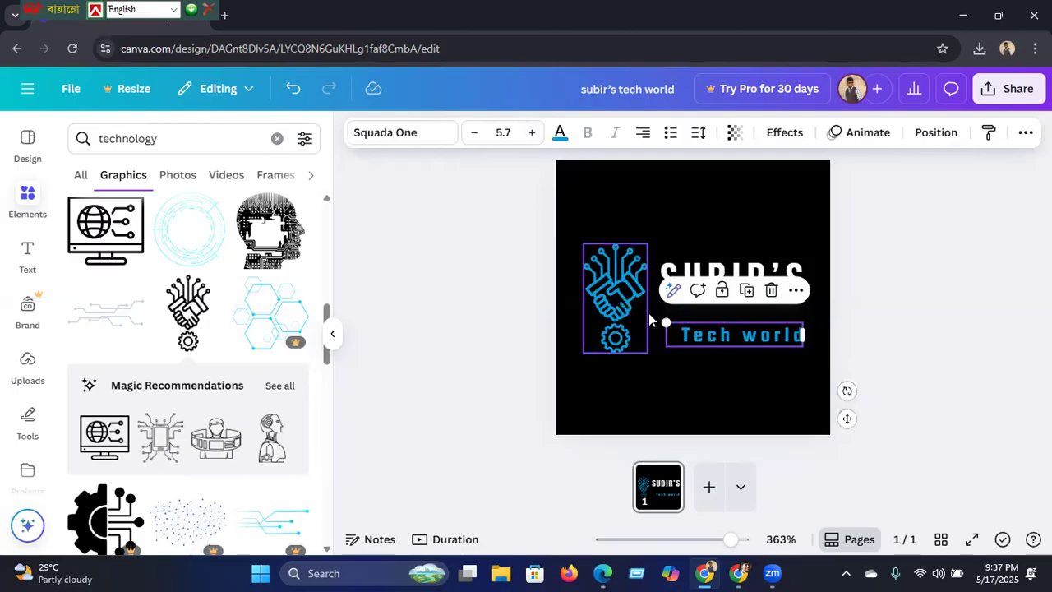
pyautogui.click(531, 133)
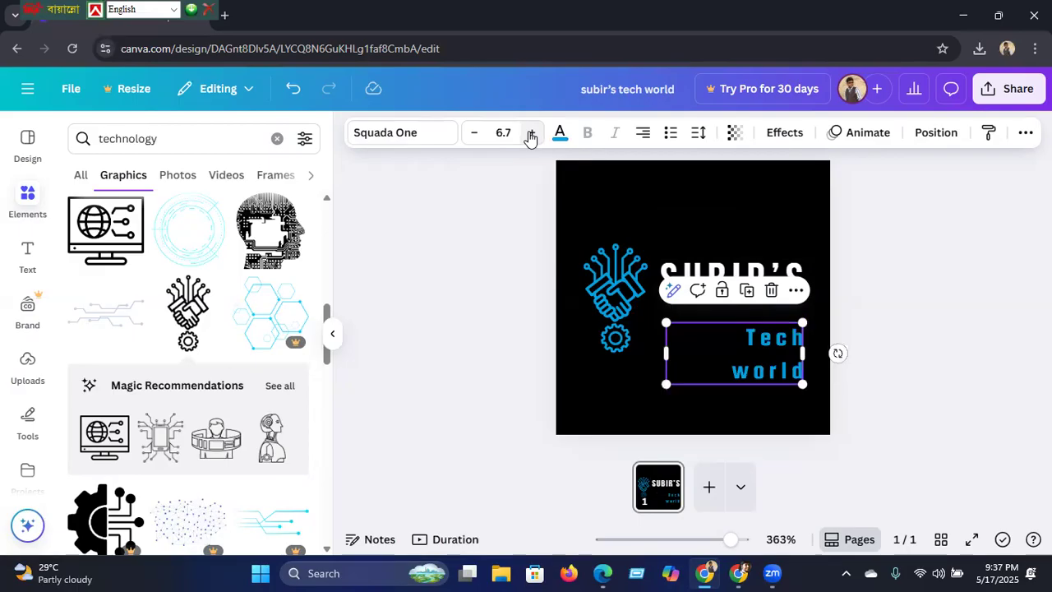
pyautogui.click(531, 133)
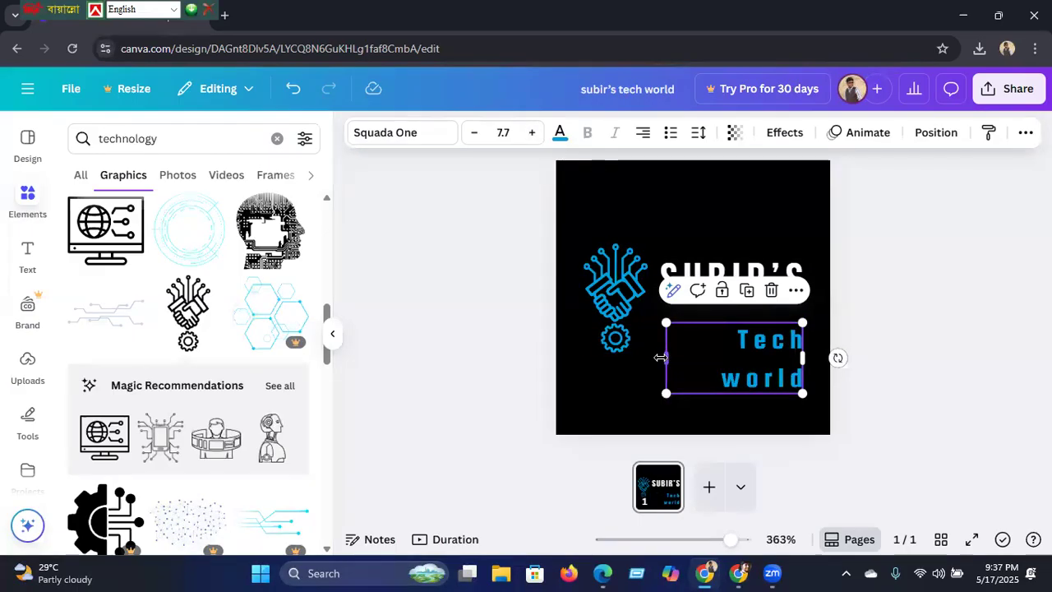
pyautogui.moveTo(665, 358); pyautogui.dragTo(612, 345)
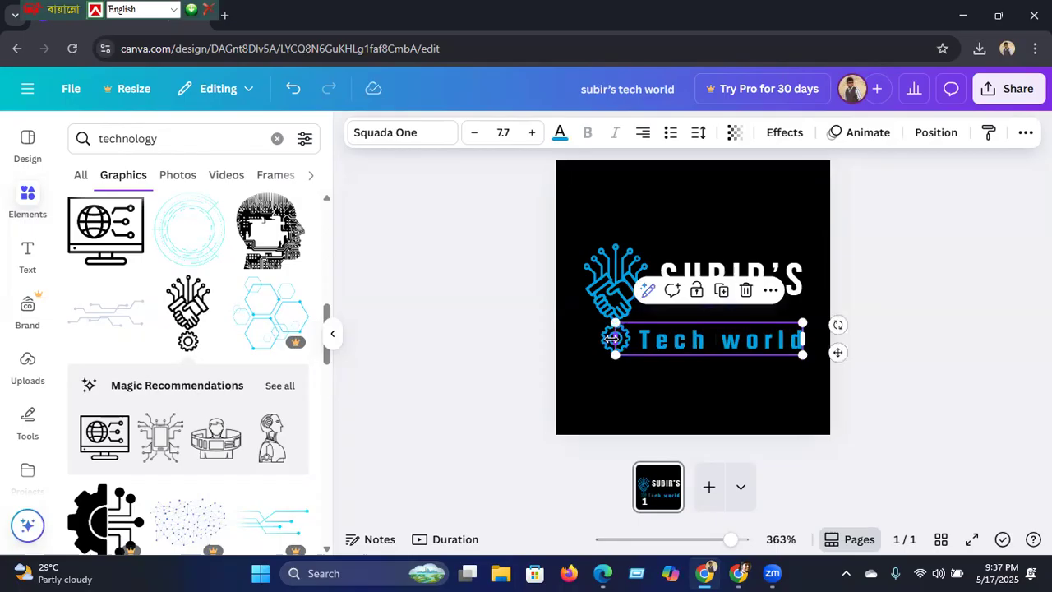
pyautogui.moveTo(838, 351); pyautogui.dragTo(838, 340)
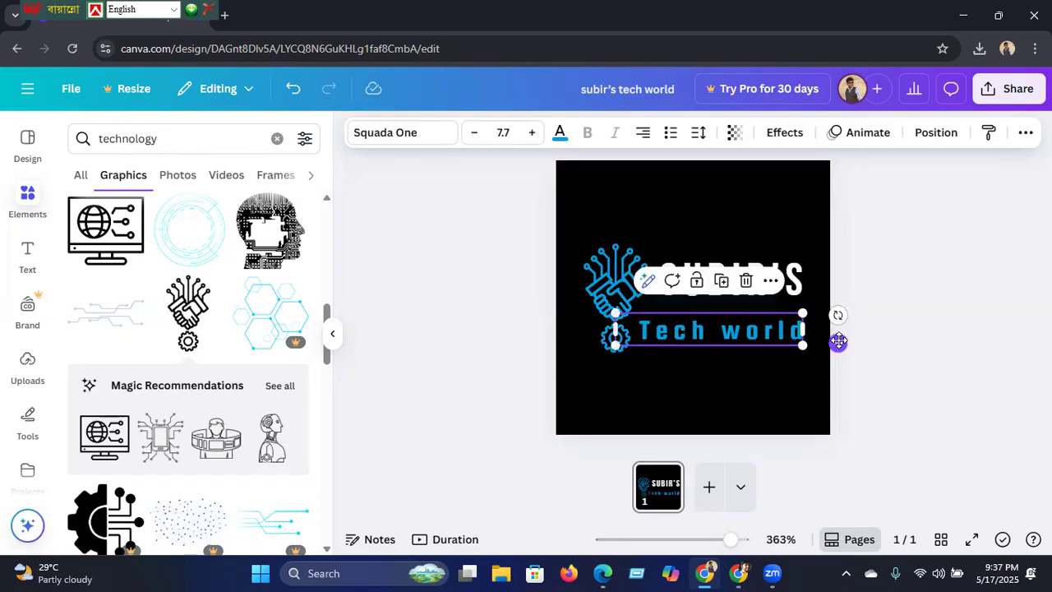
pyautogui.click(490, 321)
# Step: Try SUBIR'S at 13.4 in a wider box, then return it to 12.4
pyautogui.click(697, 287)
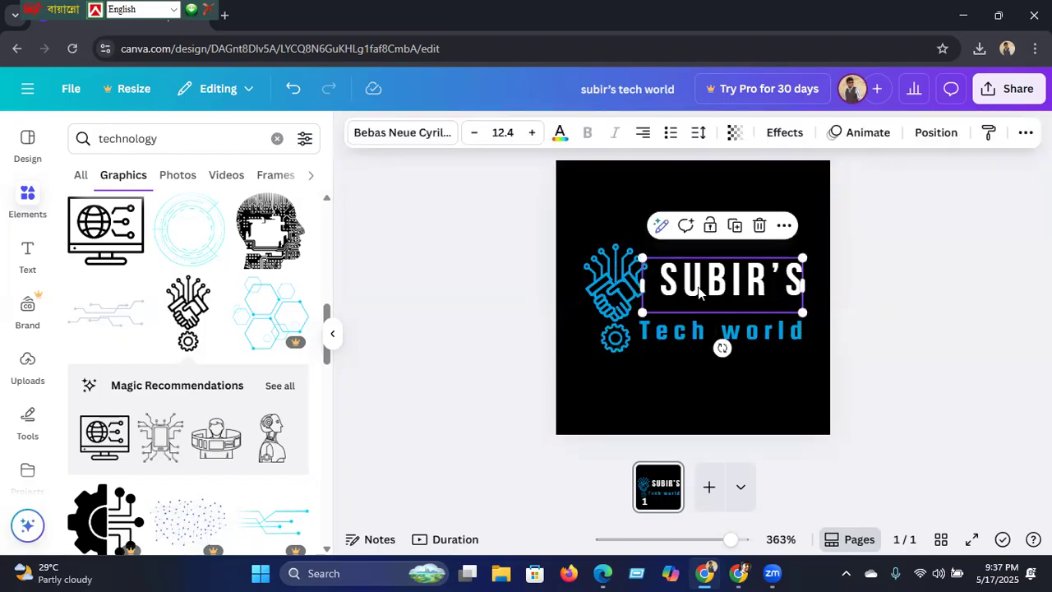
pyautogui.click(530, 133)
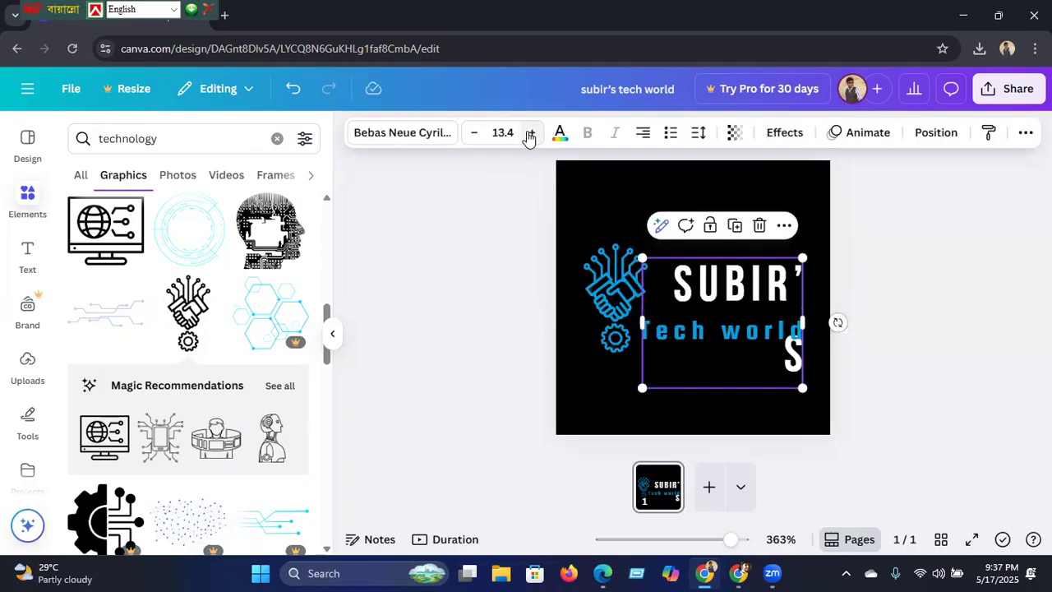
pyautogui.moveTo(592, 315); pyautogui.dragTo(587, 313)
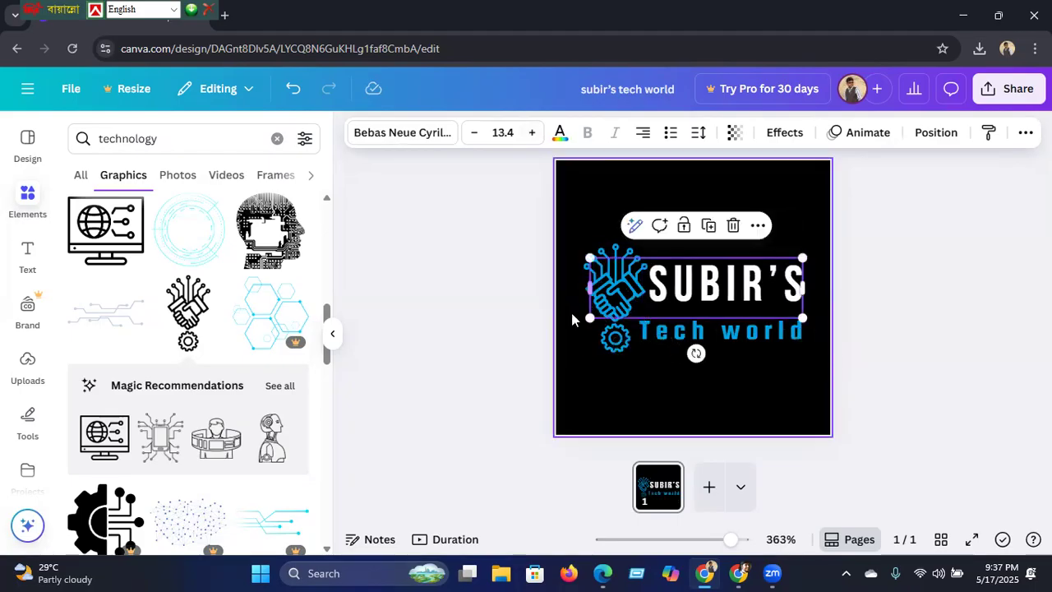
pyautogui.click(505, 347)
pyautogui.click(717, 296)
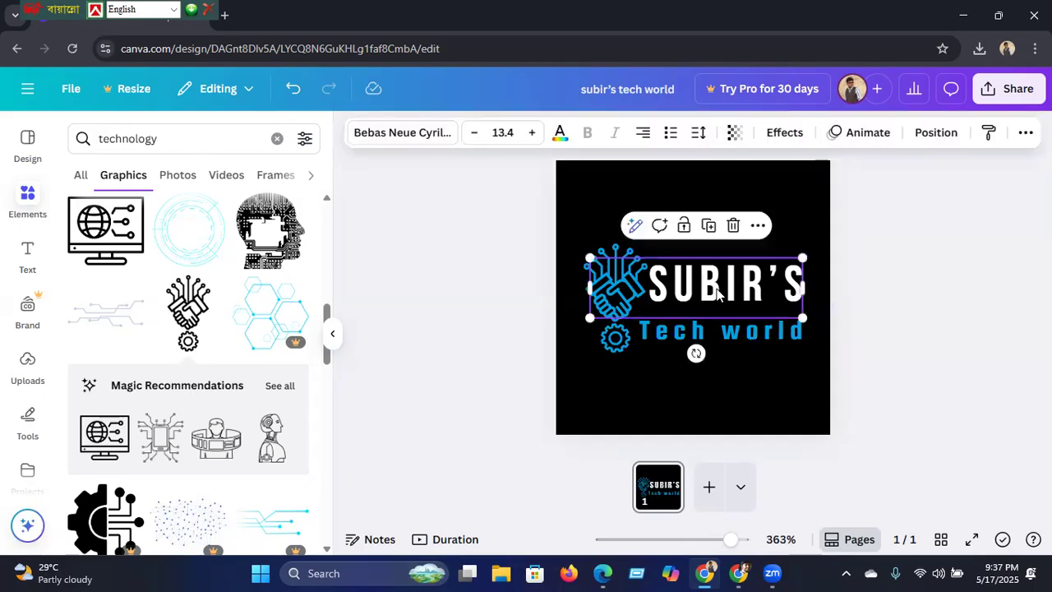
pyautogui.click(475, 136)
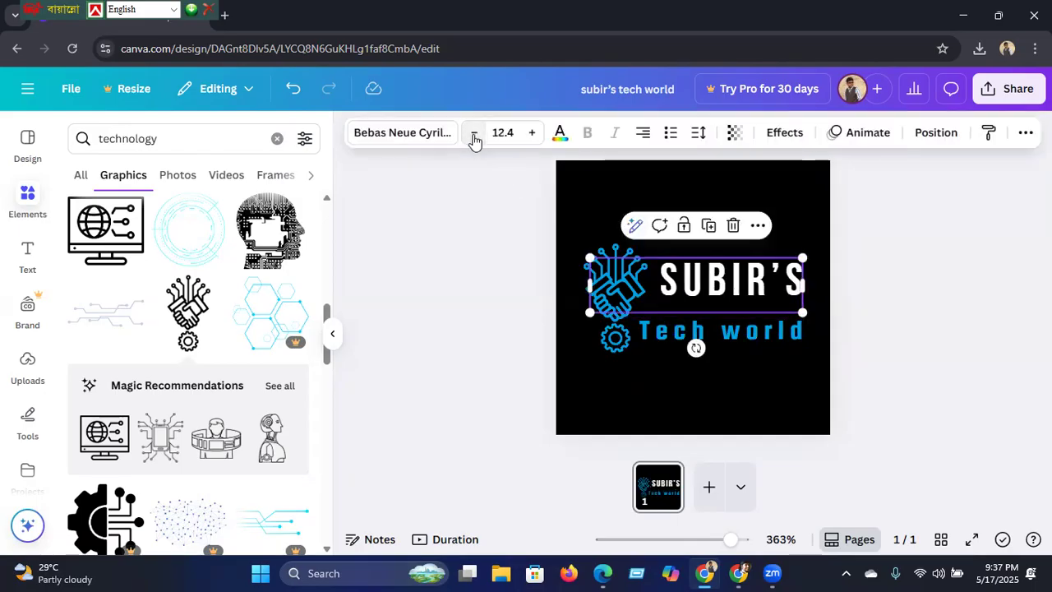
pyautogui.click(482, 312)
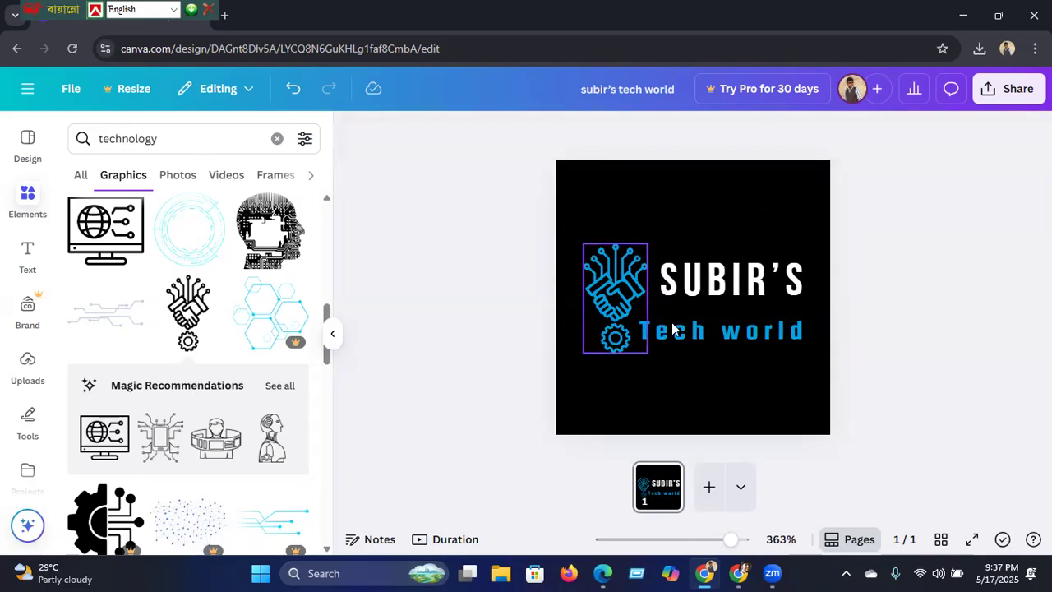
# Step: Download the black circuit-handshake logo design as a PNG file
pyautogui.click(1008, 92)
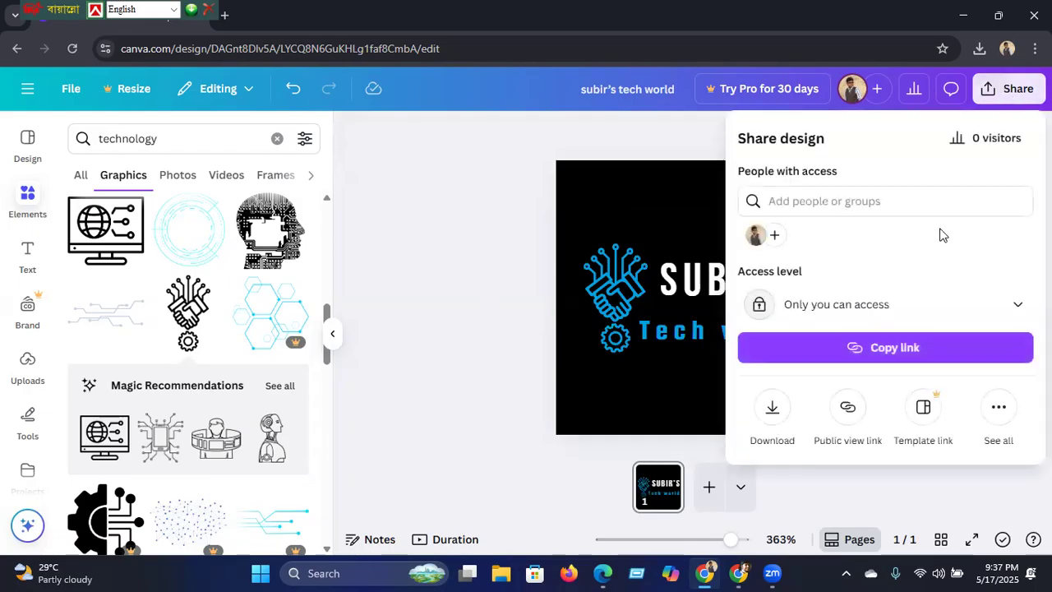
pyautogui.click(772, 410)
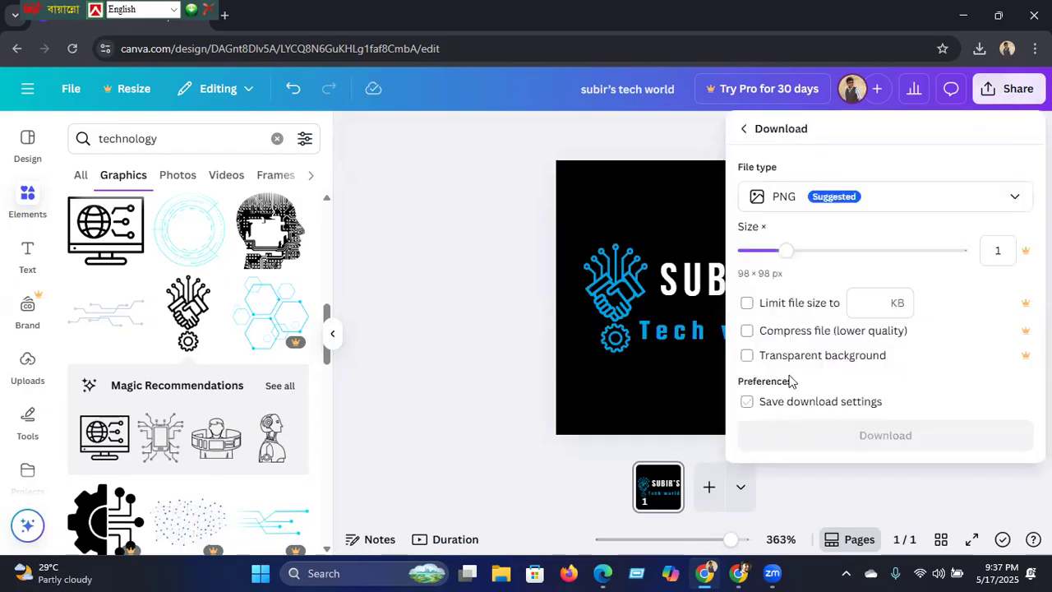
pyautogui.click(858, 436)
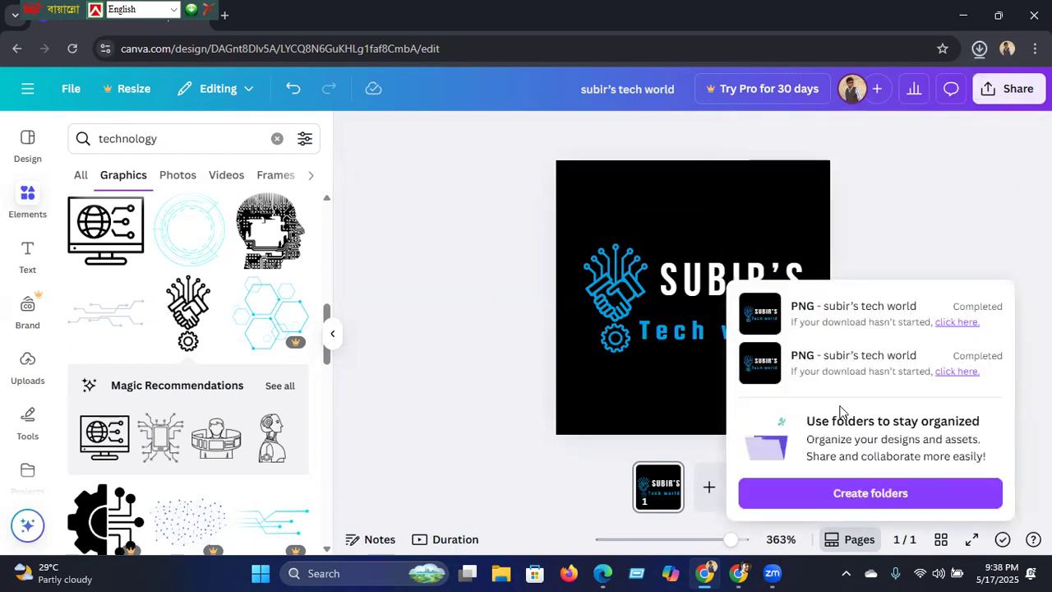
pyautogui.moveTo(738, 573)
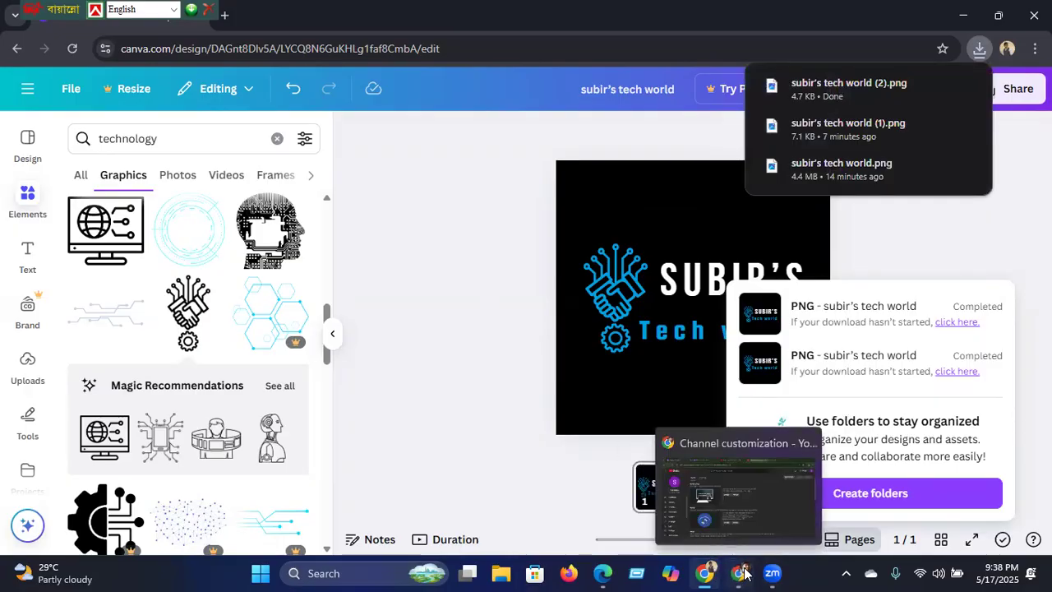
pyautogui.click(740, 573)
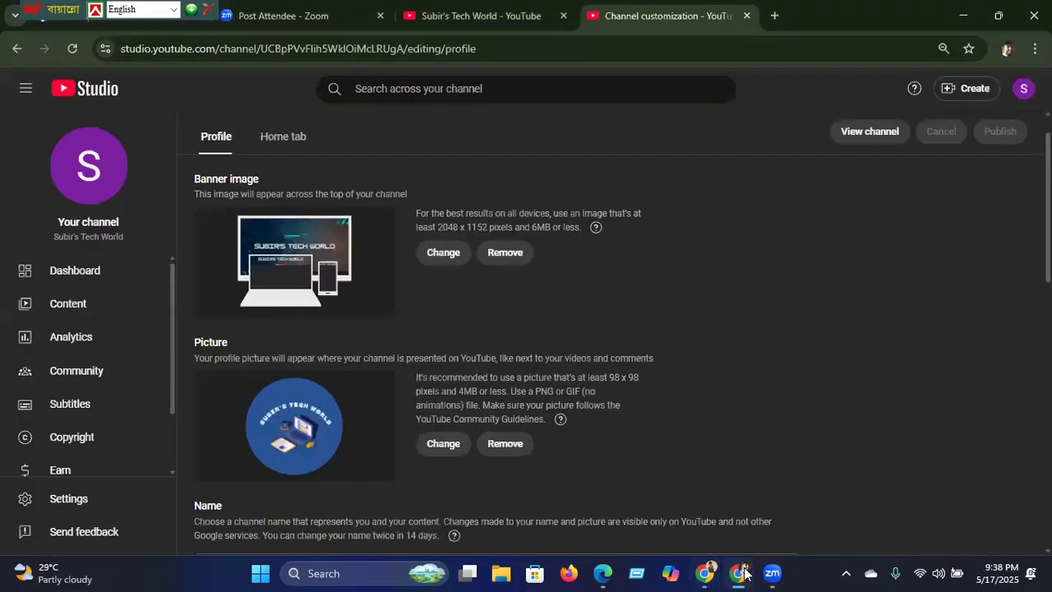
# Step: Set subir's tech world (2) from Downloads as the channel picture and accept the crop
pyautogui.click(443, 443)
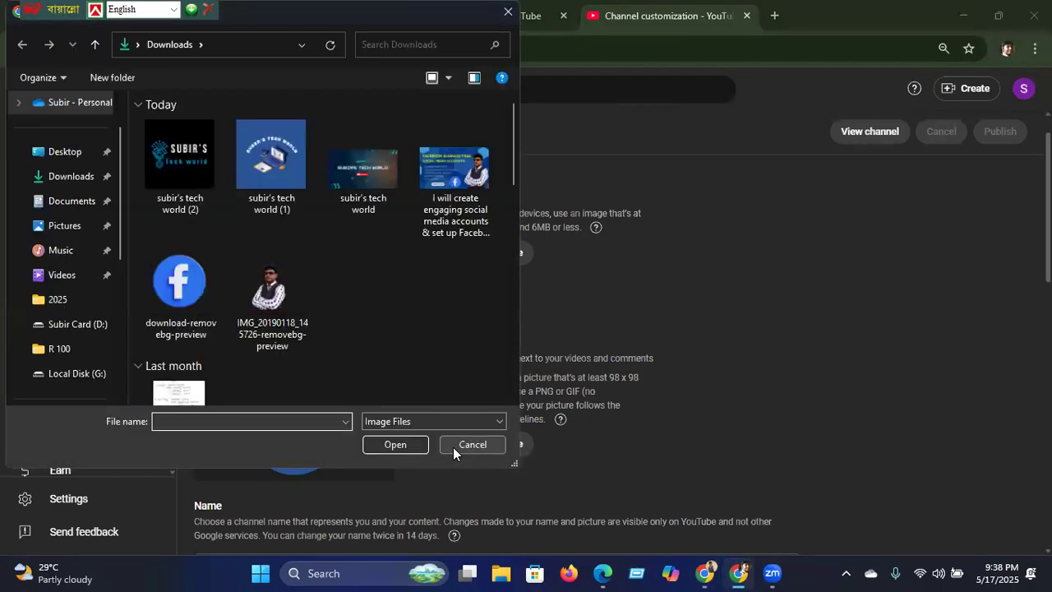
pyautogui.click(196, 184)
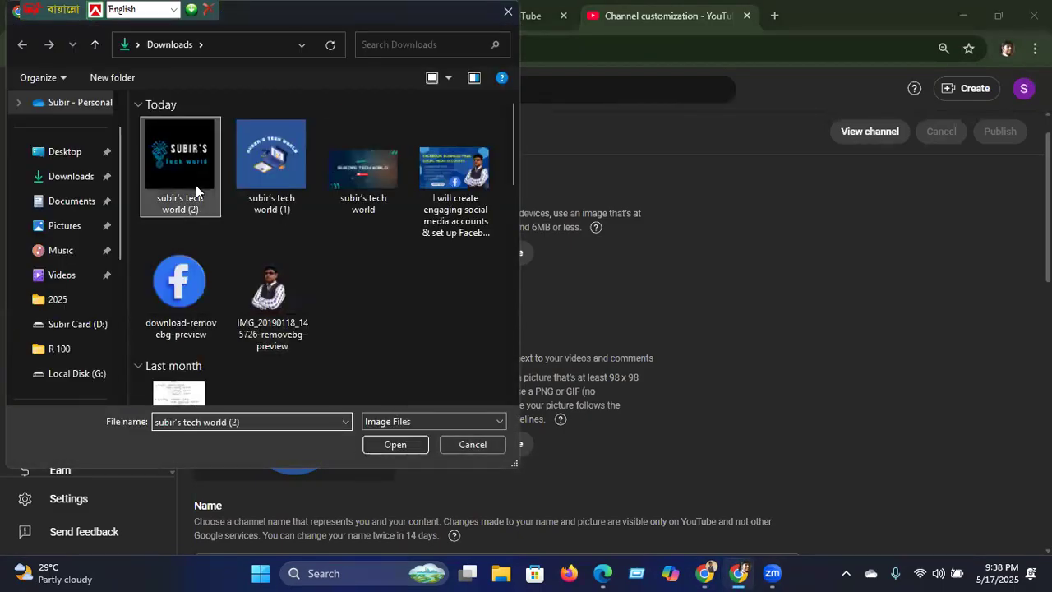
pyautogui.click(394, 444)
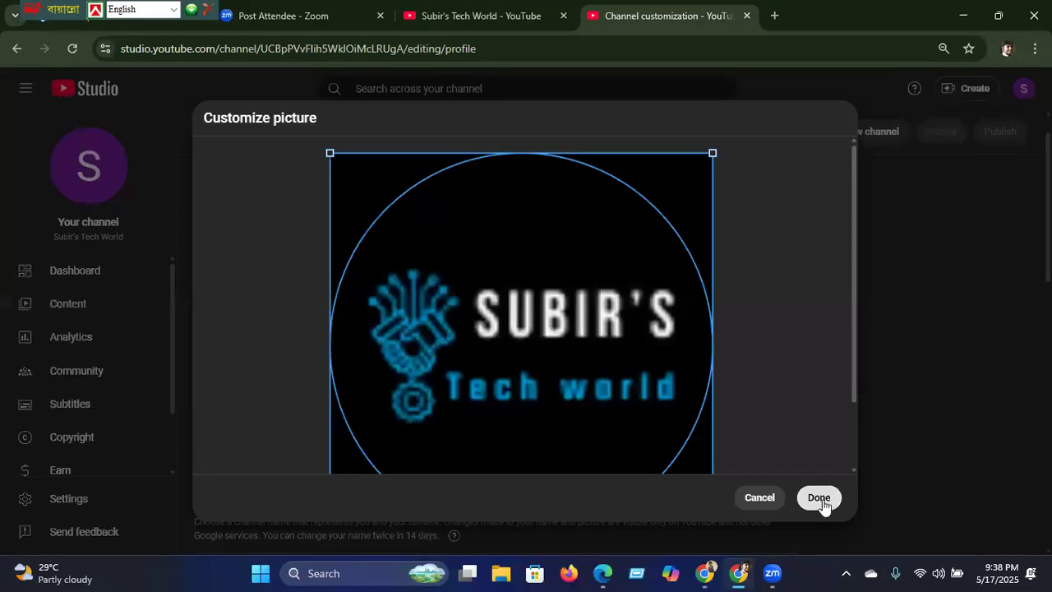
pyautogui.click(819, 498)
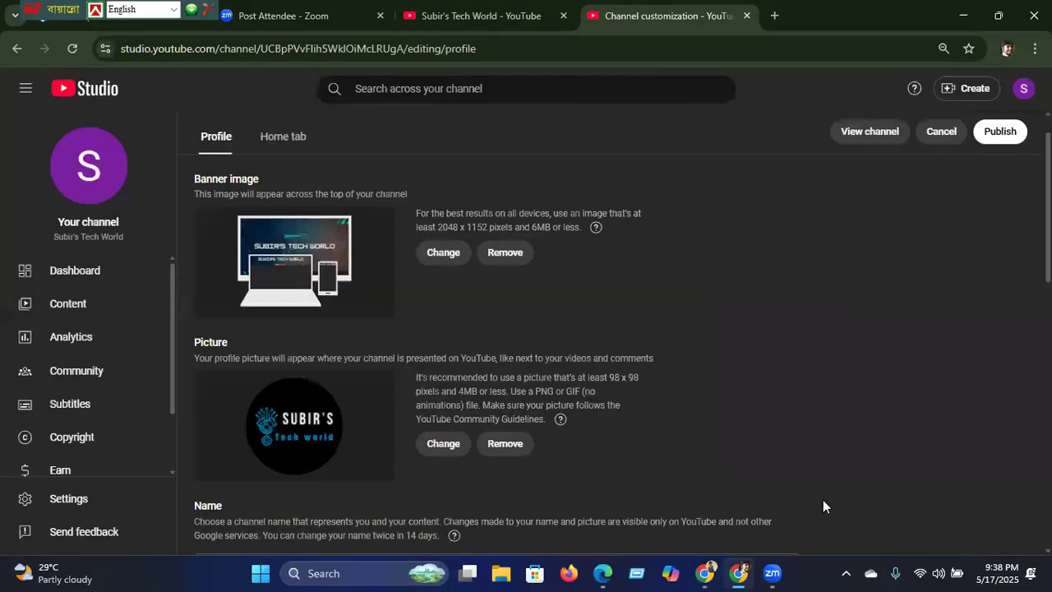
# Step: Publish the profile changes so the black logo goes live as the channel picture
pyautogui.click(1017, 125)
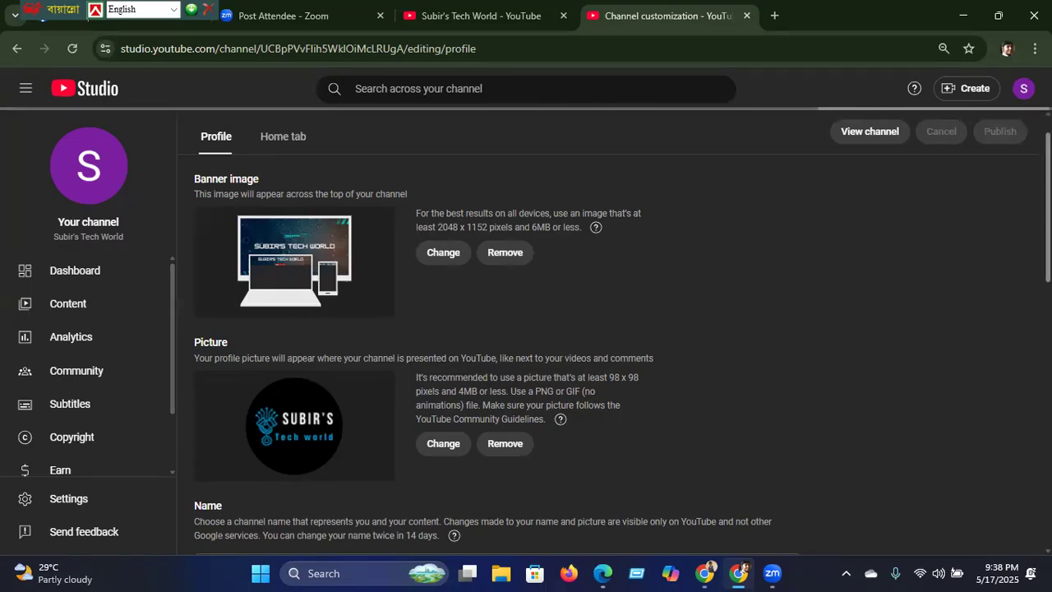
pyautogui.scroll(-2, 525, 354)
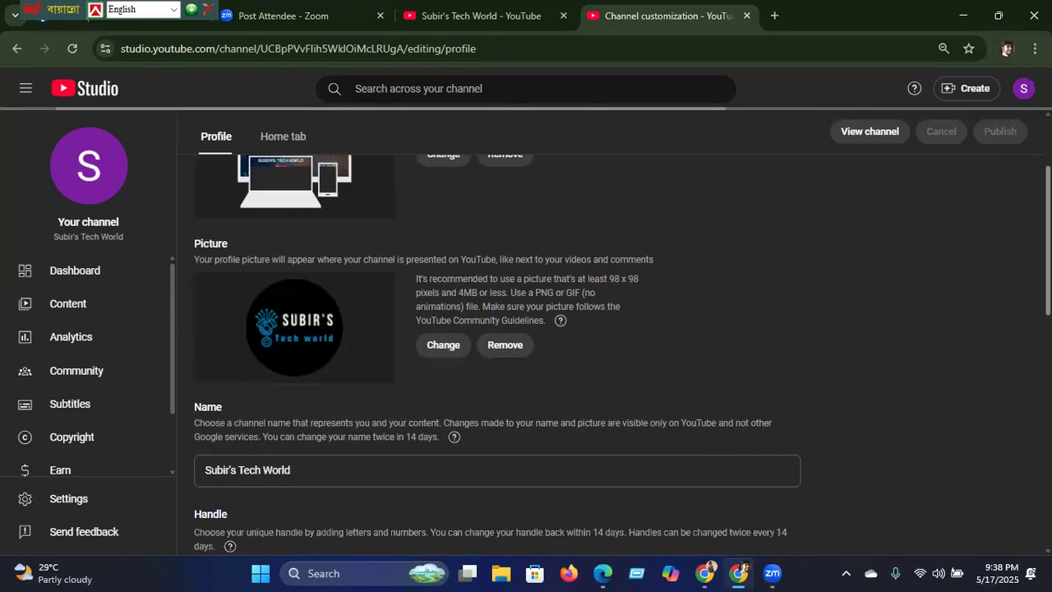
pyautogui.scroll(-1, 526, 329)
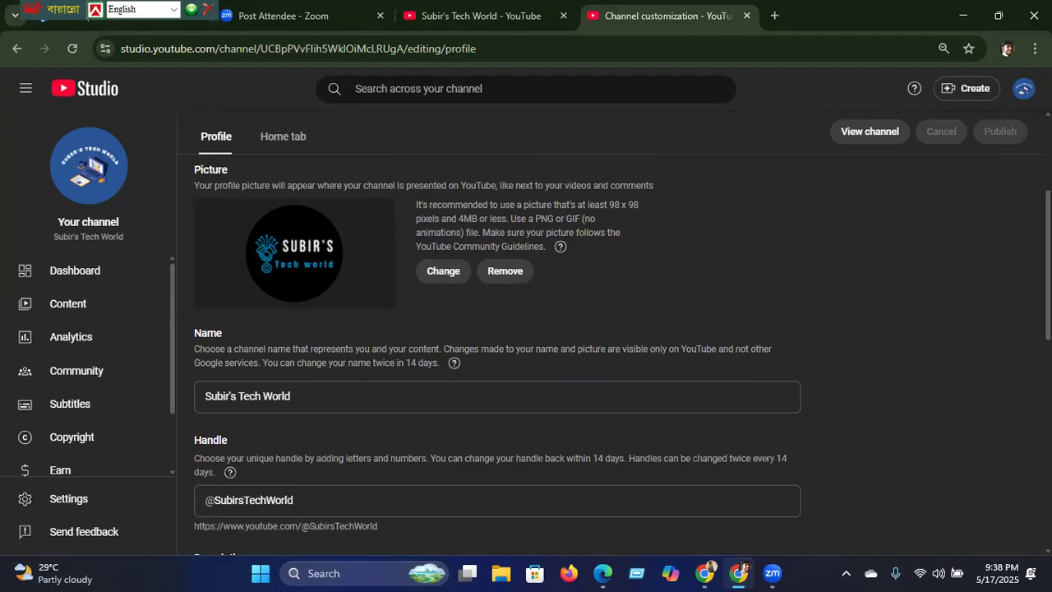
pyautogui.scroll(-3, 497, 354)
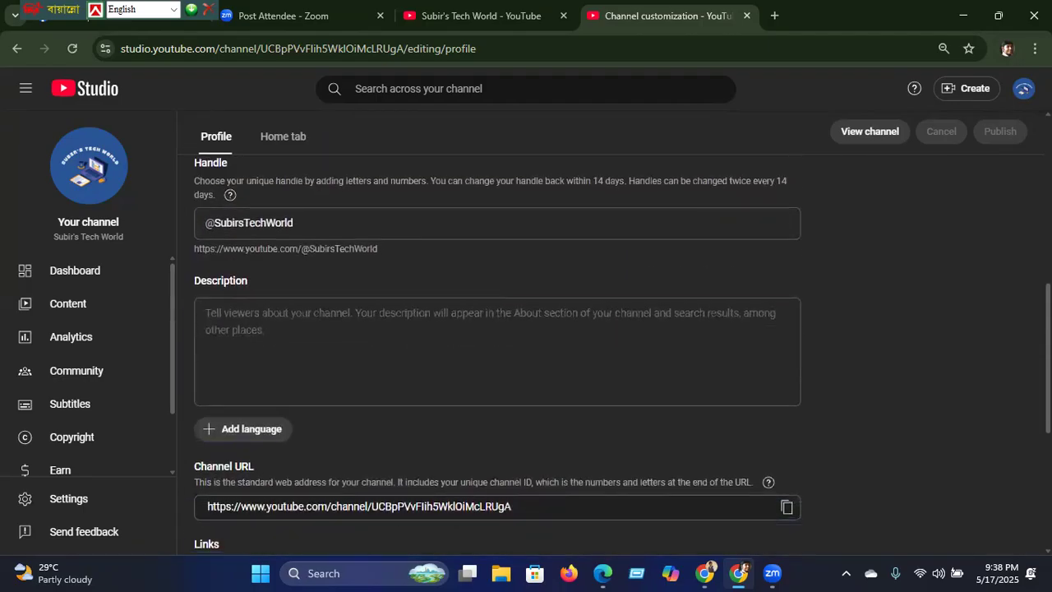
pyautogui.scroll(1, 497, 353)
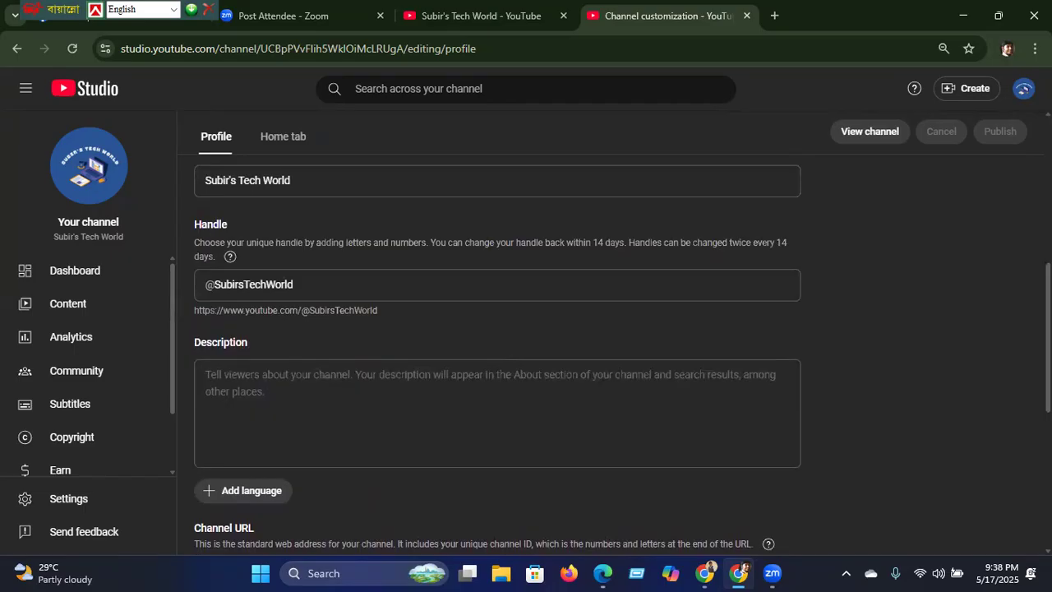
pyautogui.scroll(1, 497, 354)
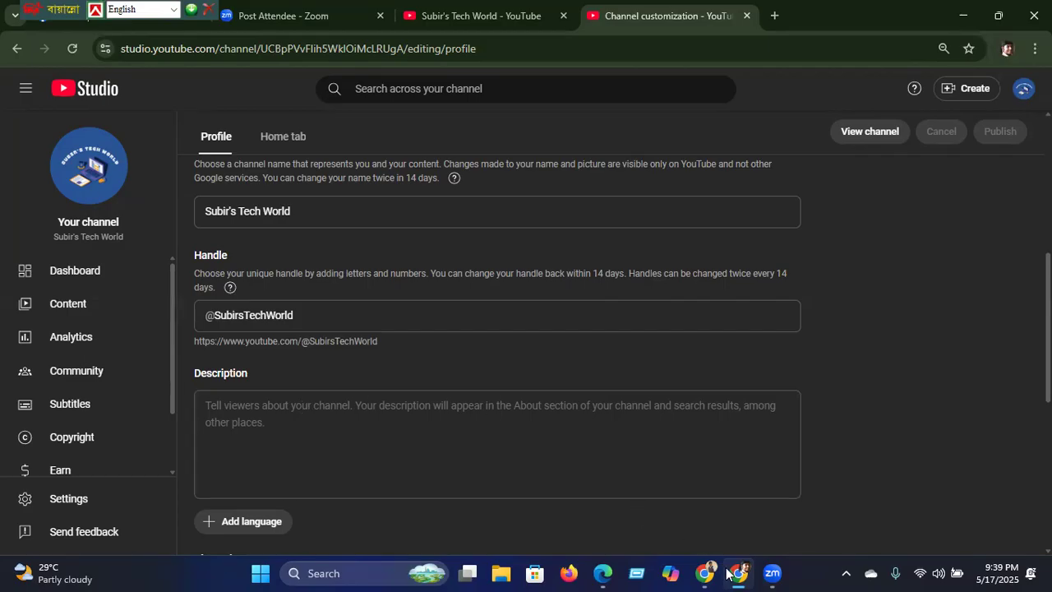
pyautogui.moveTo(710, 573)
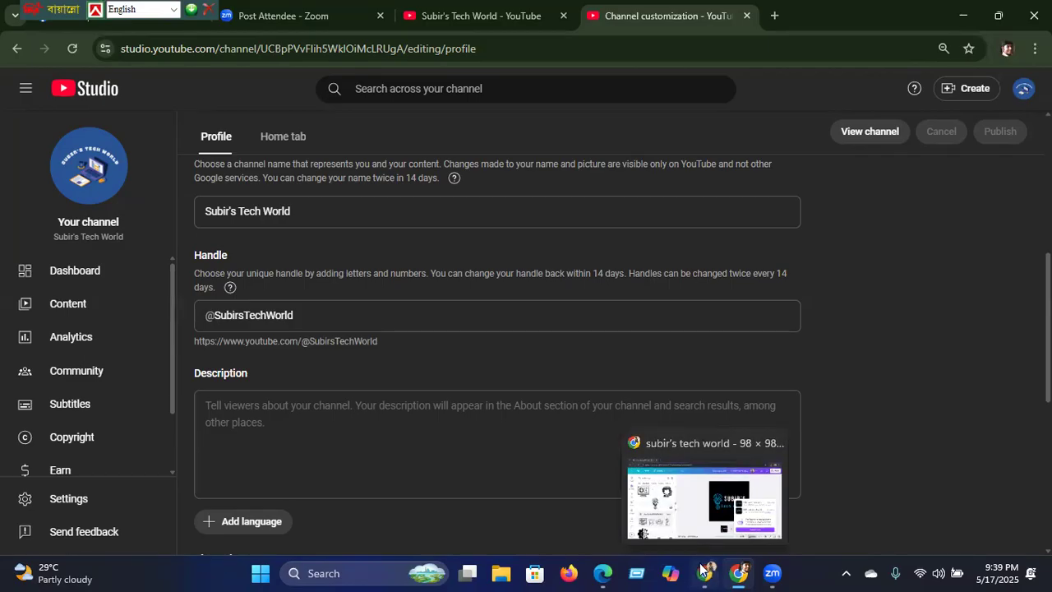
# Step: Return to the Canva window, shrink and reposition it, and open a new browser tab
pyautogui.click(702, 569)
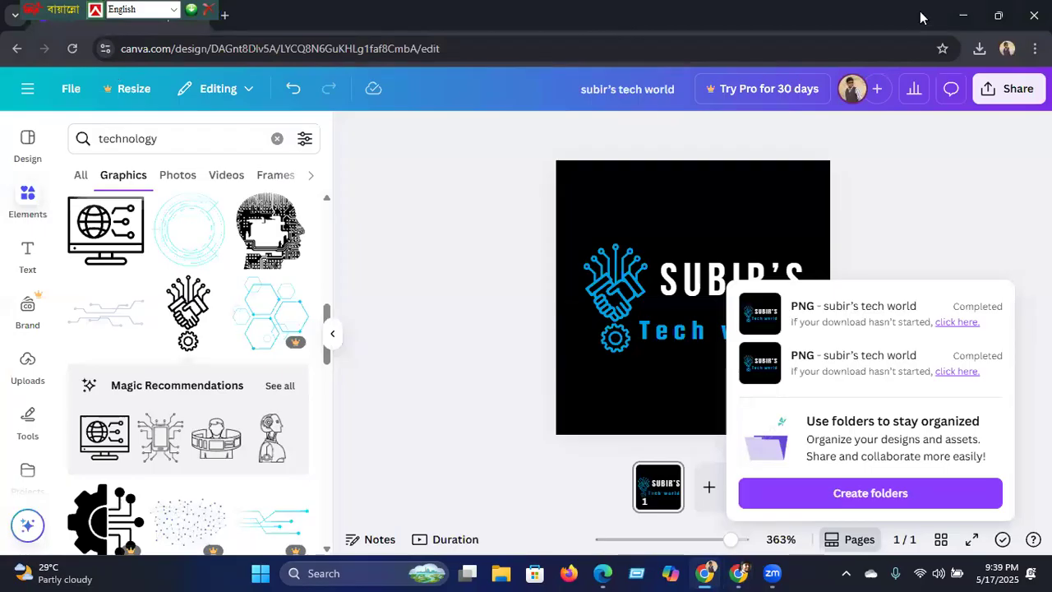
pyautogui.click(999, 19)
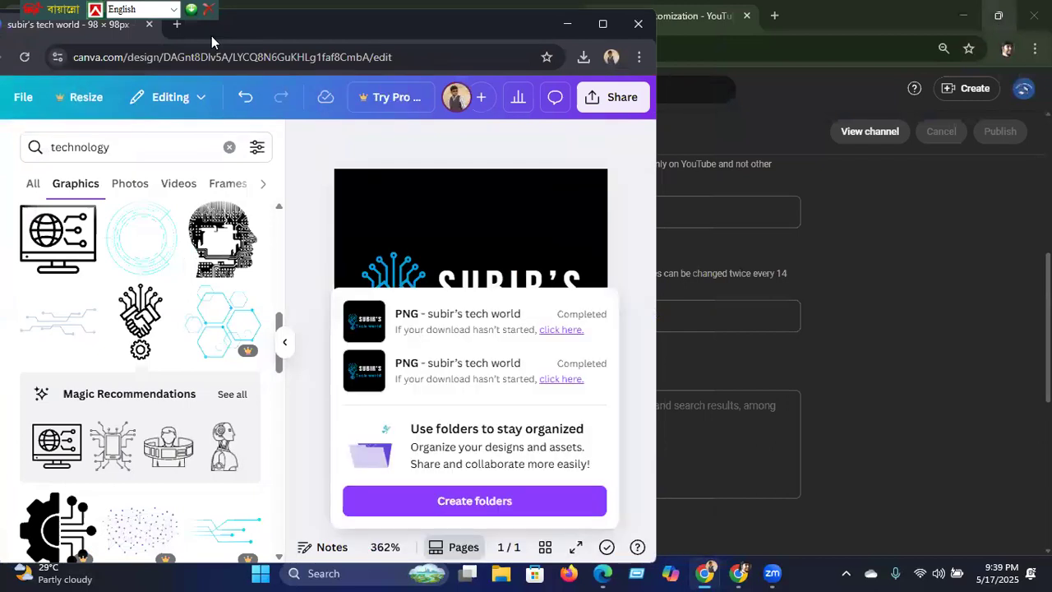
pyautogui.moveTo(211, 35); pyautogui.dragTo(217, 45)
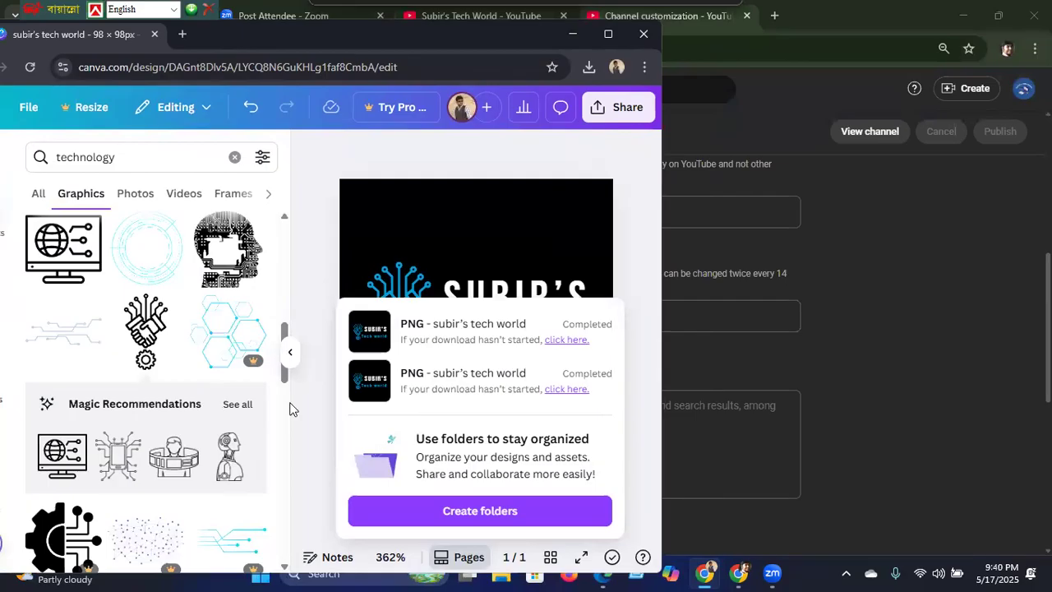
pyautogui.hotkey('ctrl', 't')
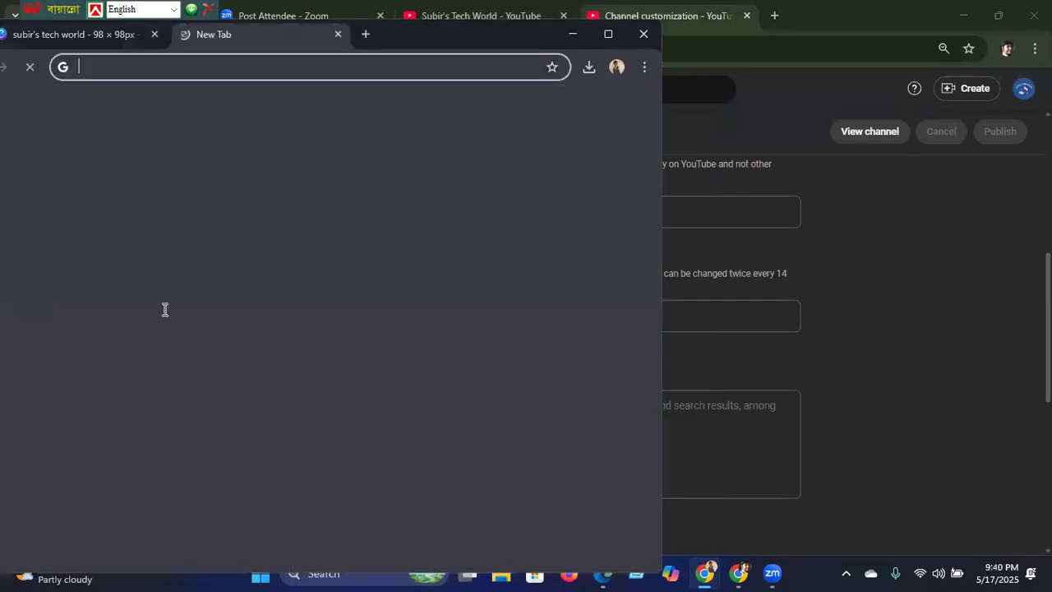
# Step: Search Google for 'chatgpt ai' and open the ChatGPT site from the results
pyautogui.click(162, 308)
pyautogui.write('ch')
pyautogui.press('Right')
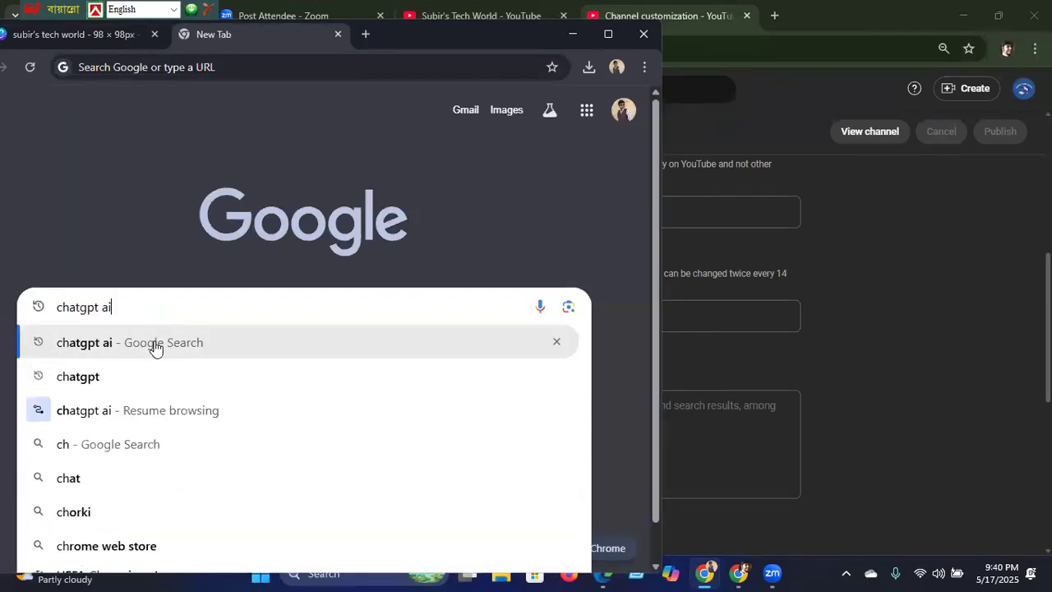
pyautogui.press('Return')
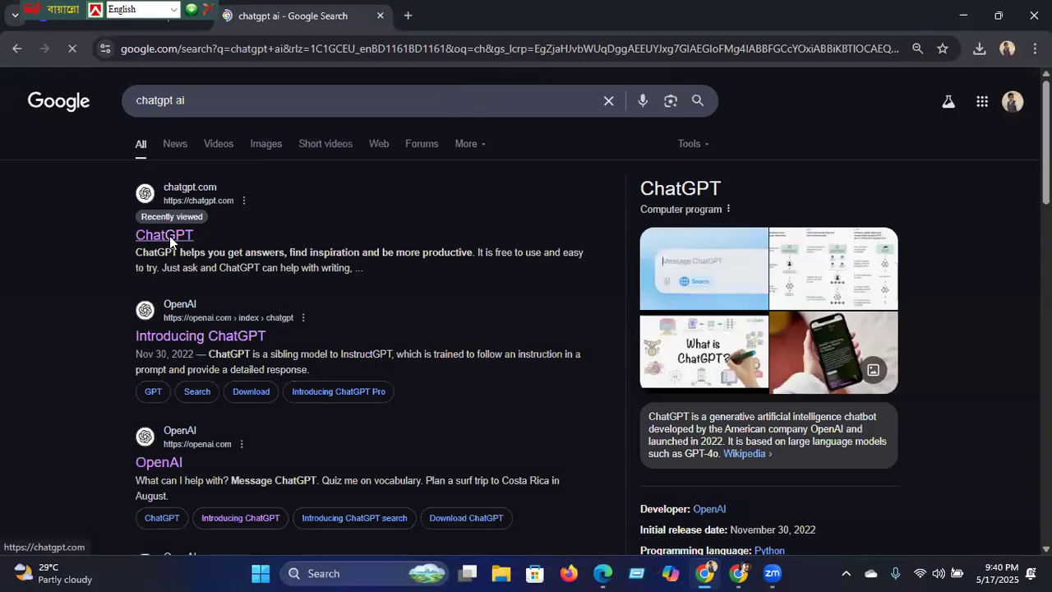
pyautogui.click(170, 239)
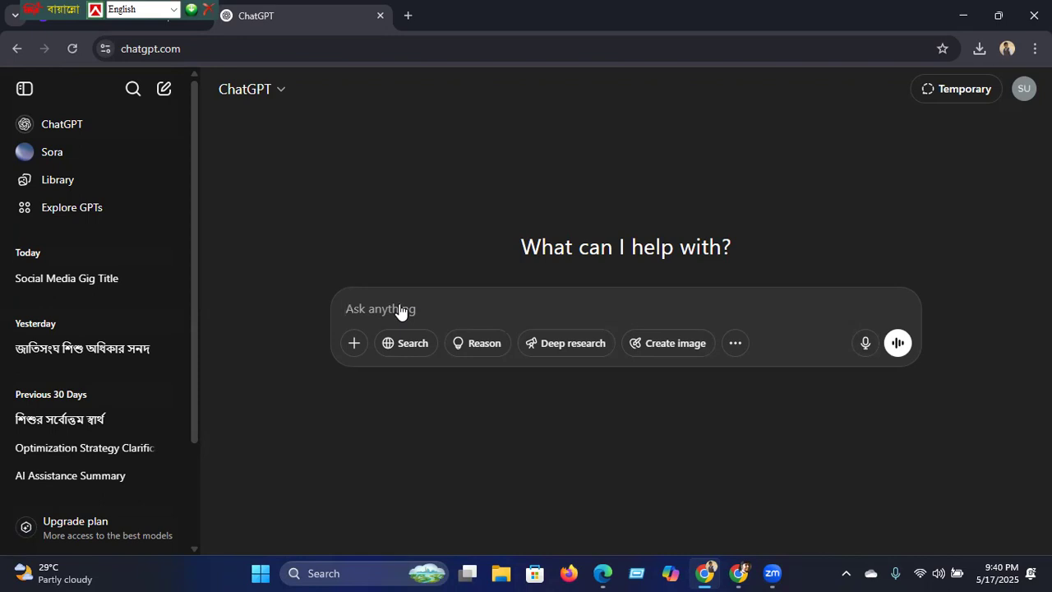
# Step: Send ChatGPT a prompt for a Subir's Tech world description on freelancing and social media marketing, within 1000 characters
pyautogui.write('wrei')
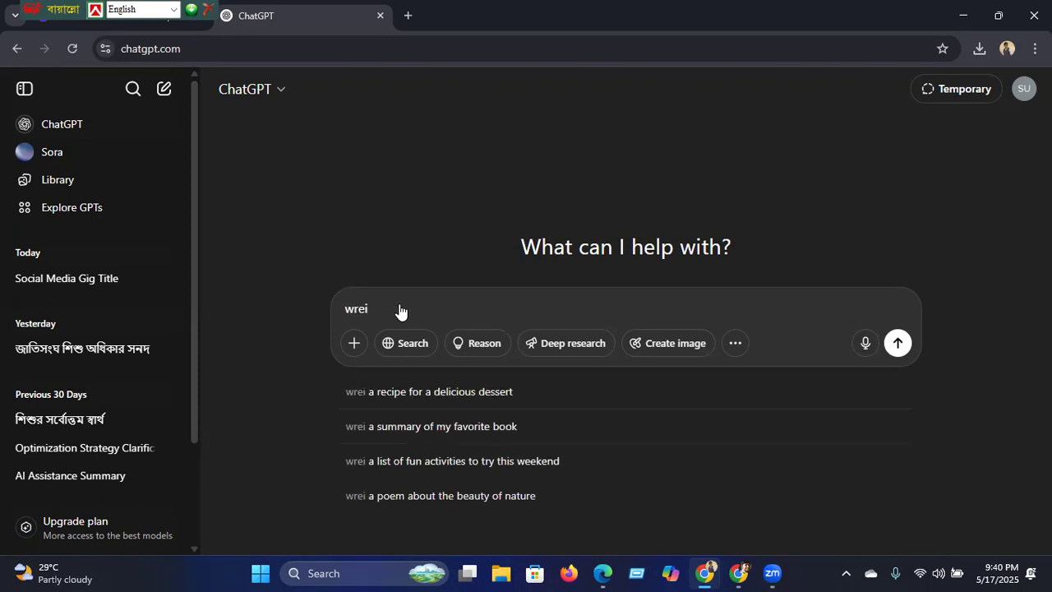
pyautogui.write('te')
pyautogui.press('BackSpace')
pyautogui.press('BackSpace')
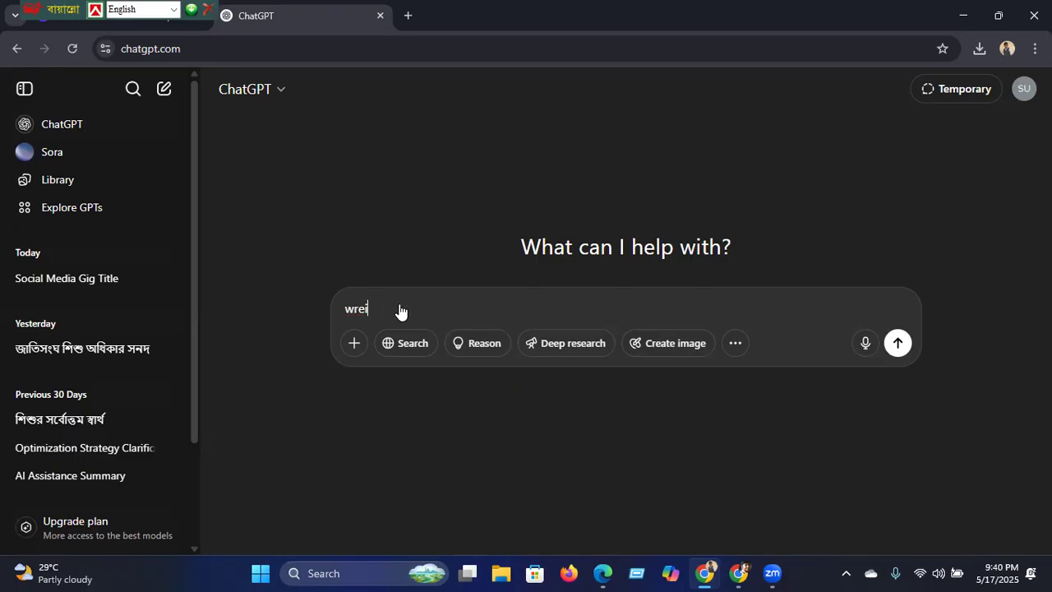
pyautogui.press('BackSpace')
pyautogui.press('BackSpace')
pyautogui.press('BackSpace')
pyautogui.press('BackSpace')
pyautogui.write('write a ')
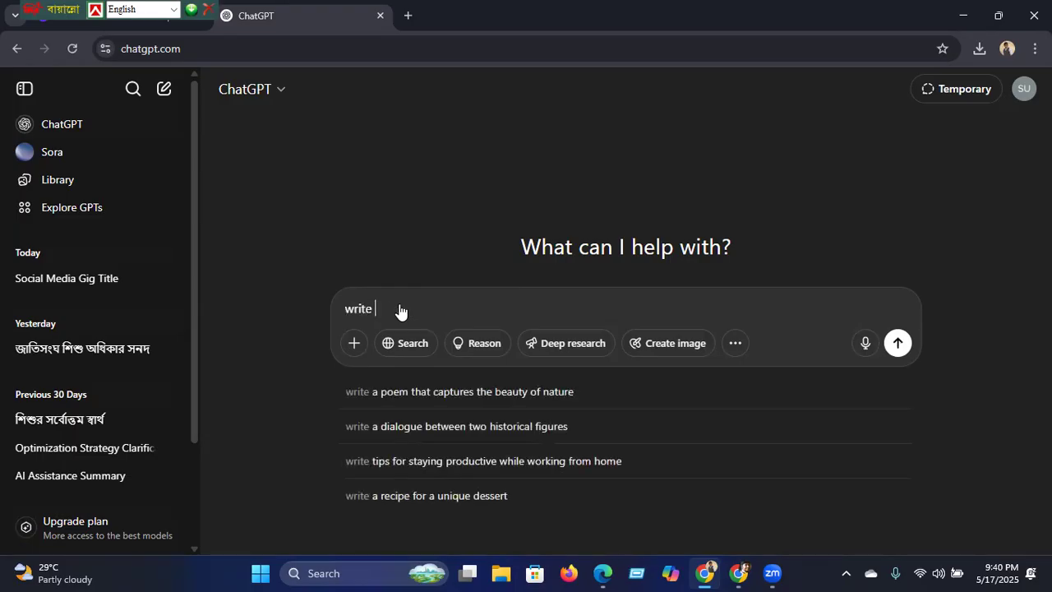
pyautogui.write('you')
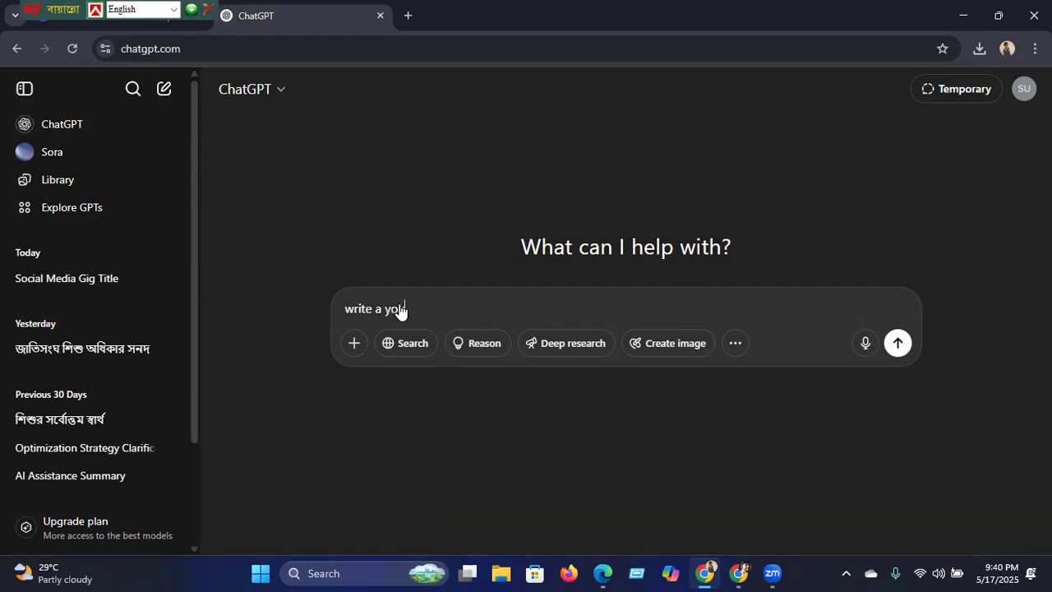
pyautogui.write('tube ')
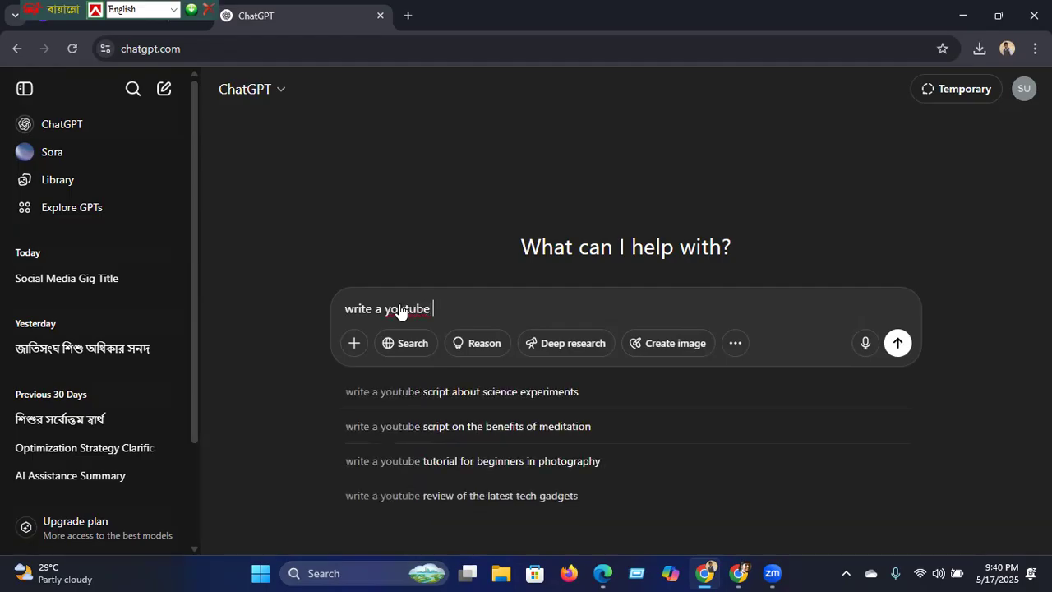
pyautogui.write('channel')
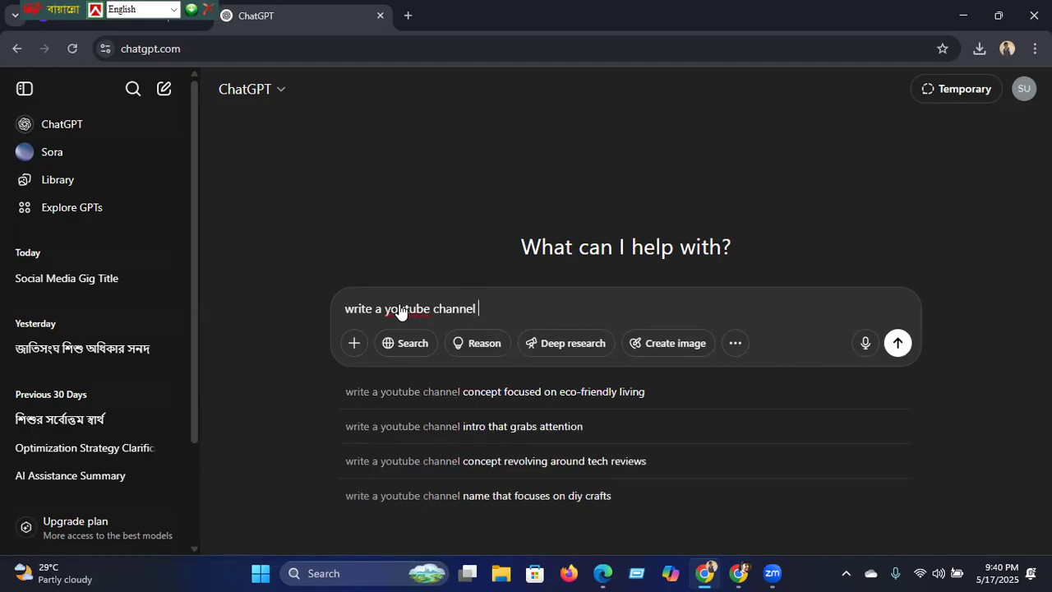
pyautogui.write(' desc')
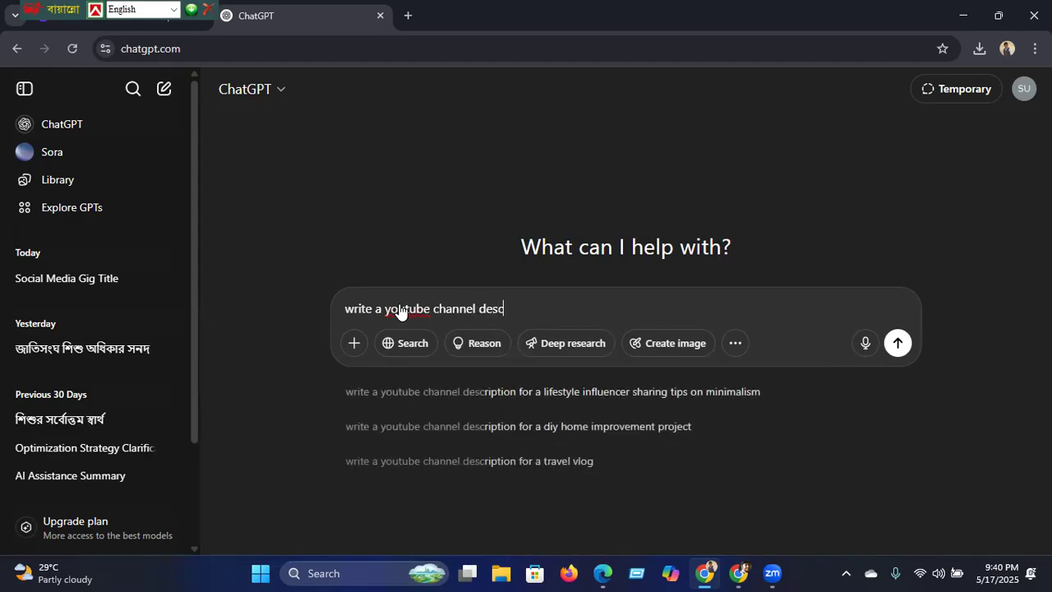
pyautogui.write('ription')
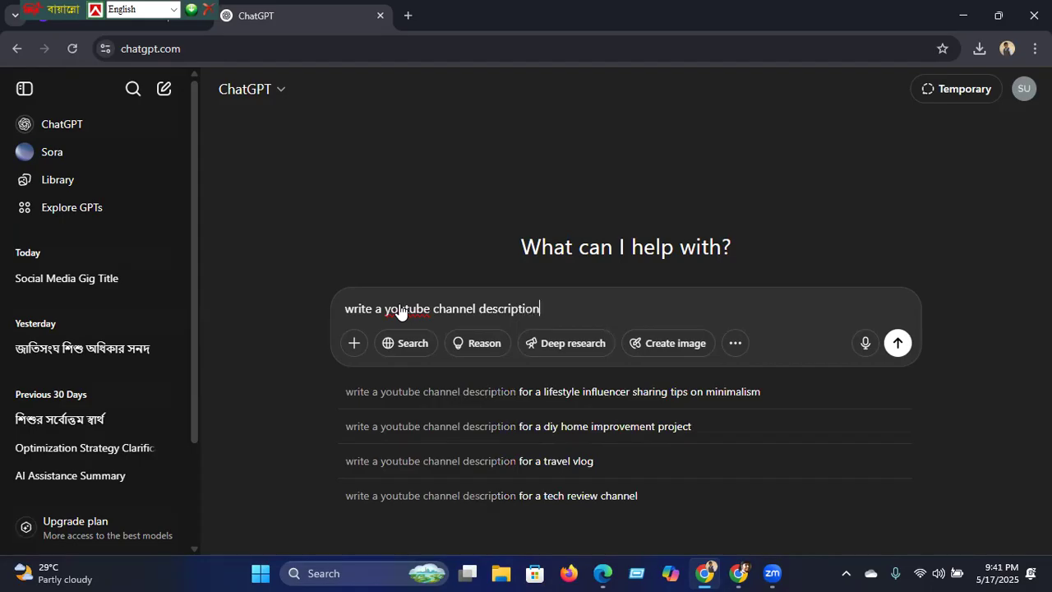
pyautogui.write(':')
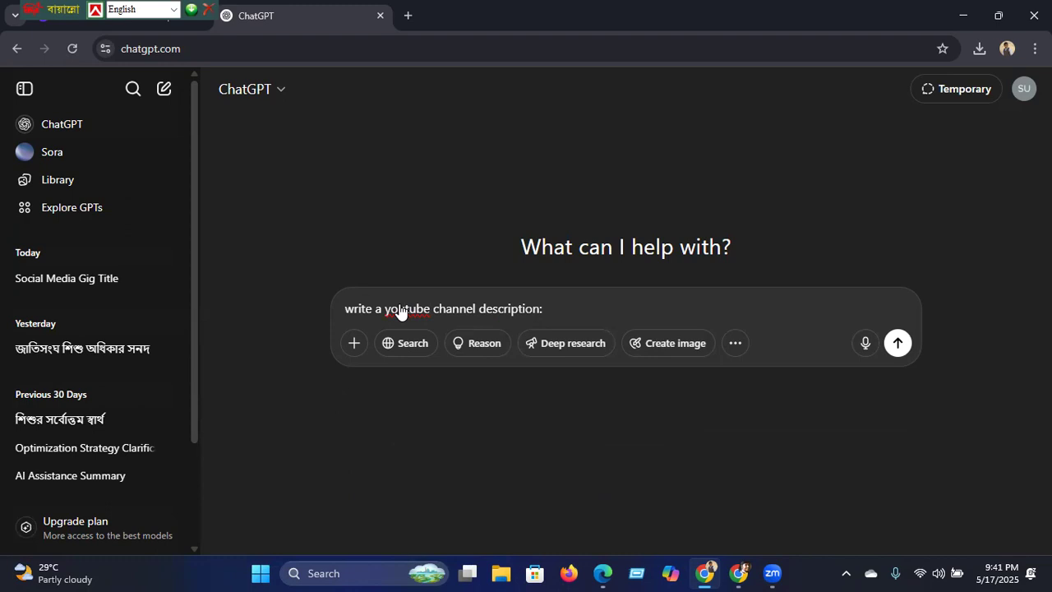
pyautogui.press('BackSpace')
pyautogui.write("name Subir's Tech world")
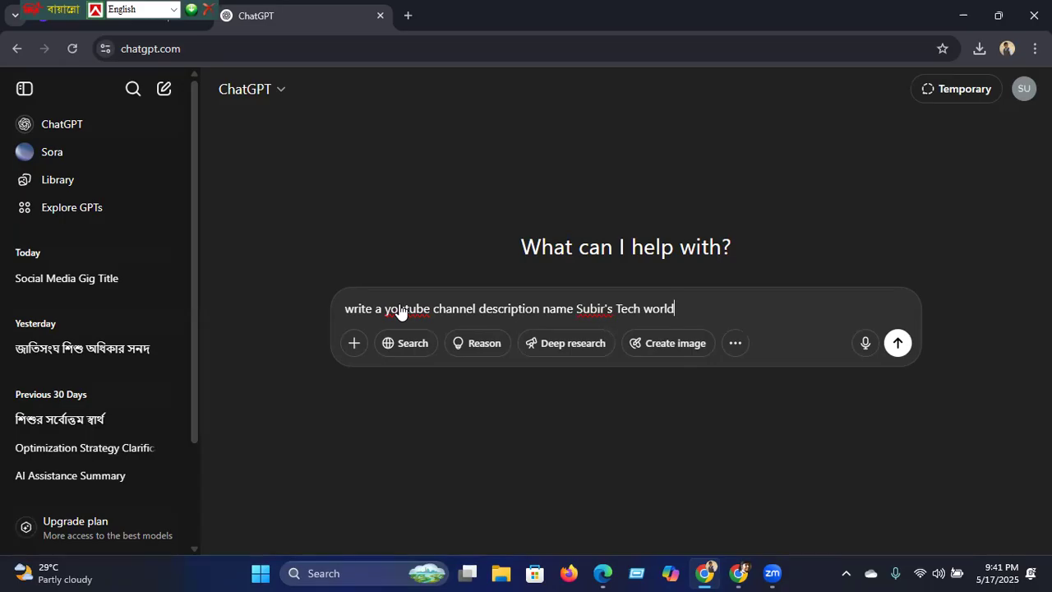
pyautogui.write('. This channel ')
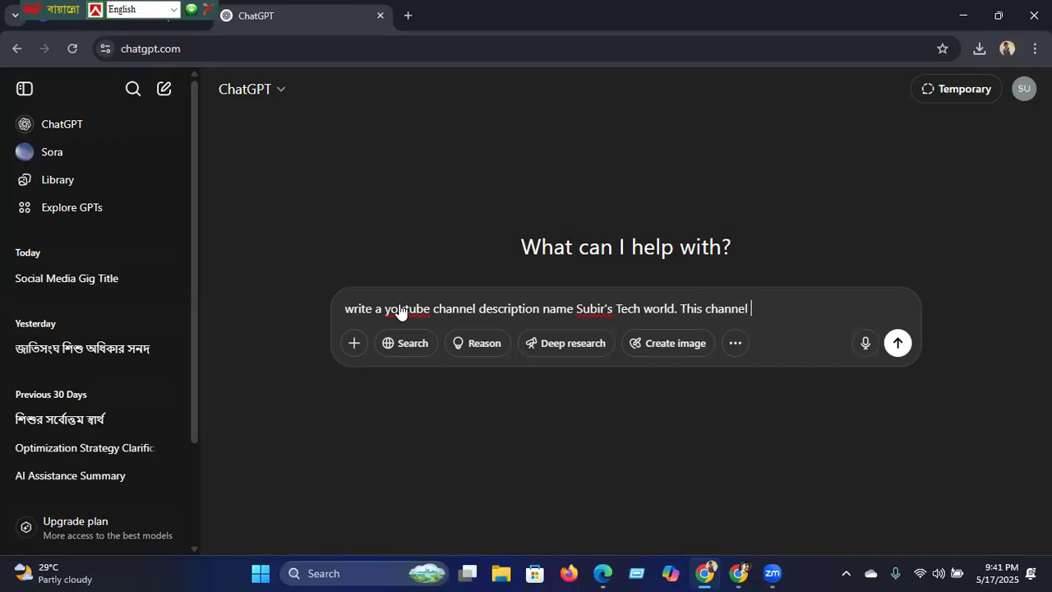
pyautogui.write('is about freelan')
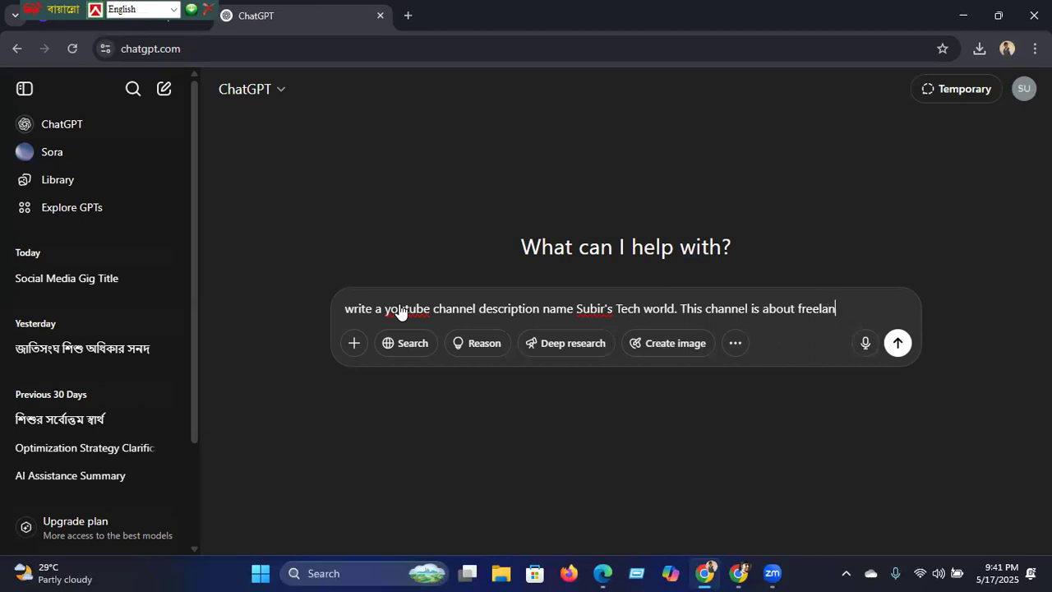
pyautogui.write('cing and')
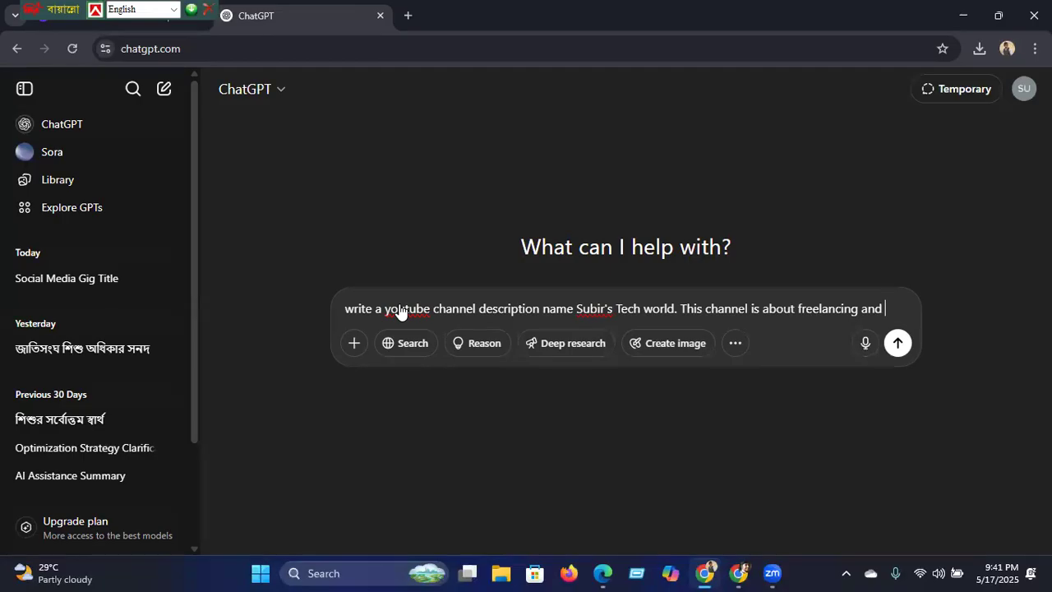
pyautogui.write(' si')
pyautogui.press('BackSpace')
pyautogui.write('ocial ')
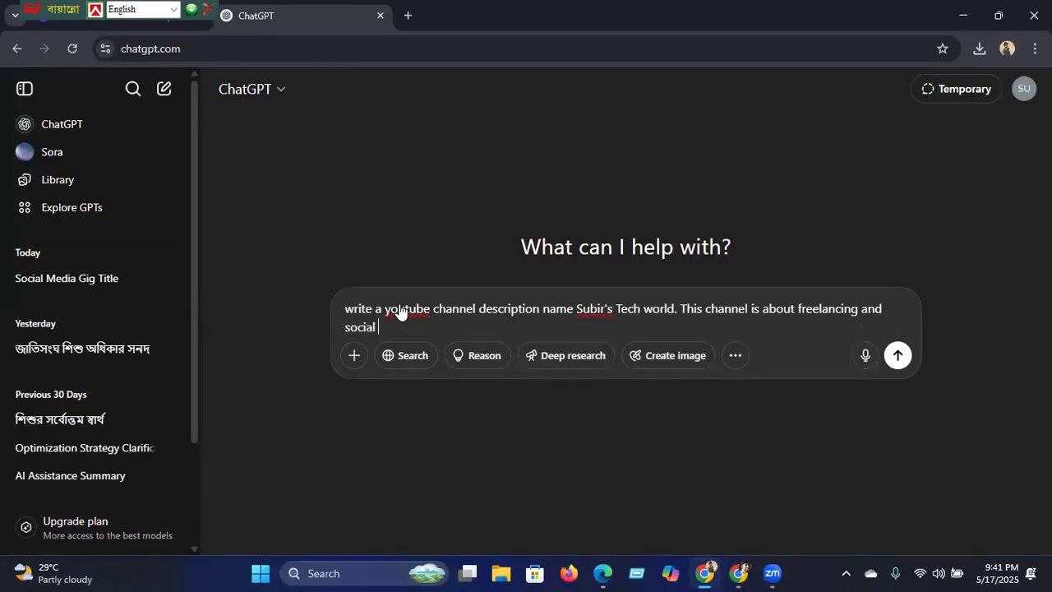
pyautogui.write('media marketing.')
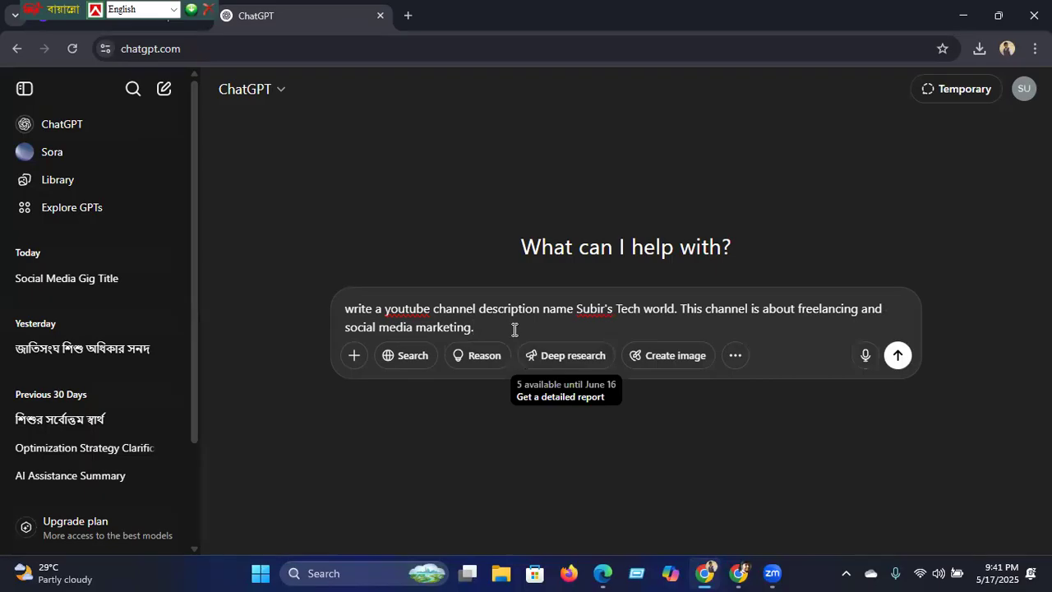
pyautogui.press('BackSpace')
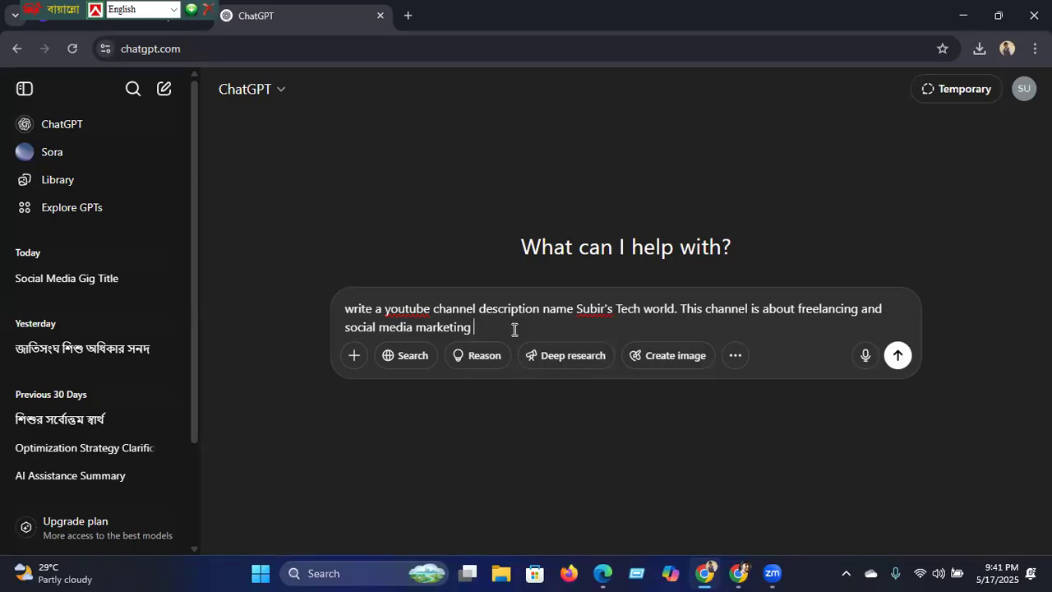
pyautogui.write('within 1000 characters')
pyautogui.click(898, 355)
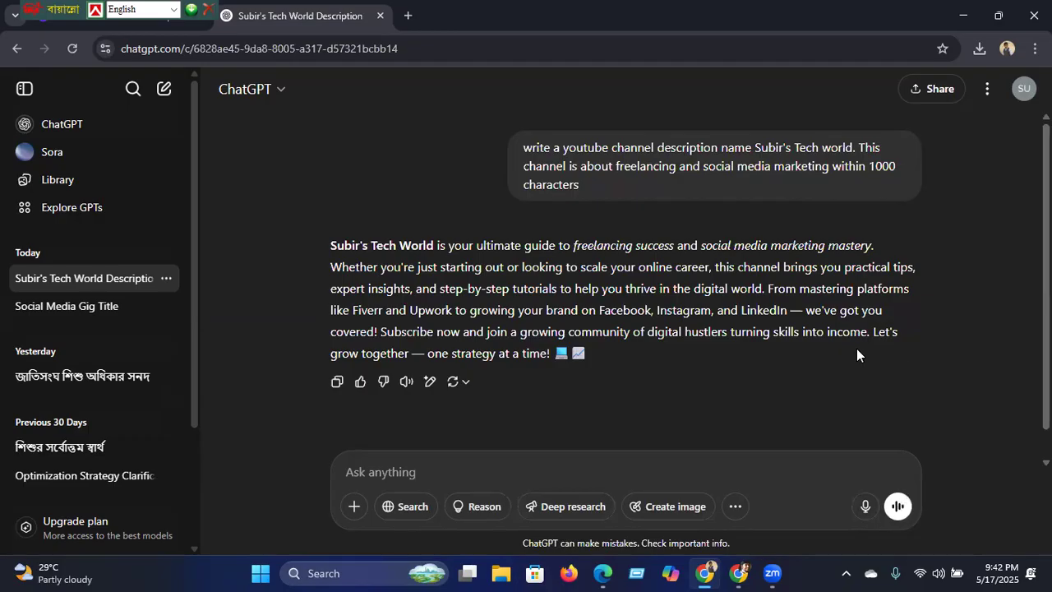
# Step: Copy ChatGPT's description and paste it into the YouTube channel Description box
pyautogui.click(335, 386)
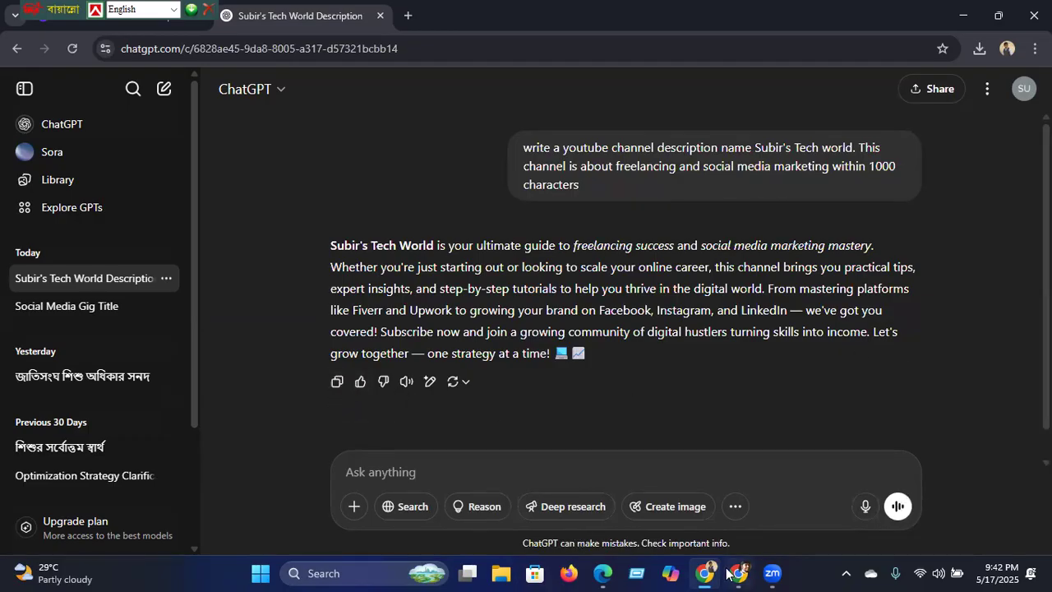
pyautogui.moveTo(738, 572)
pyautogui.click(662, 528)
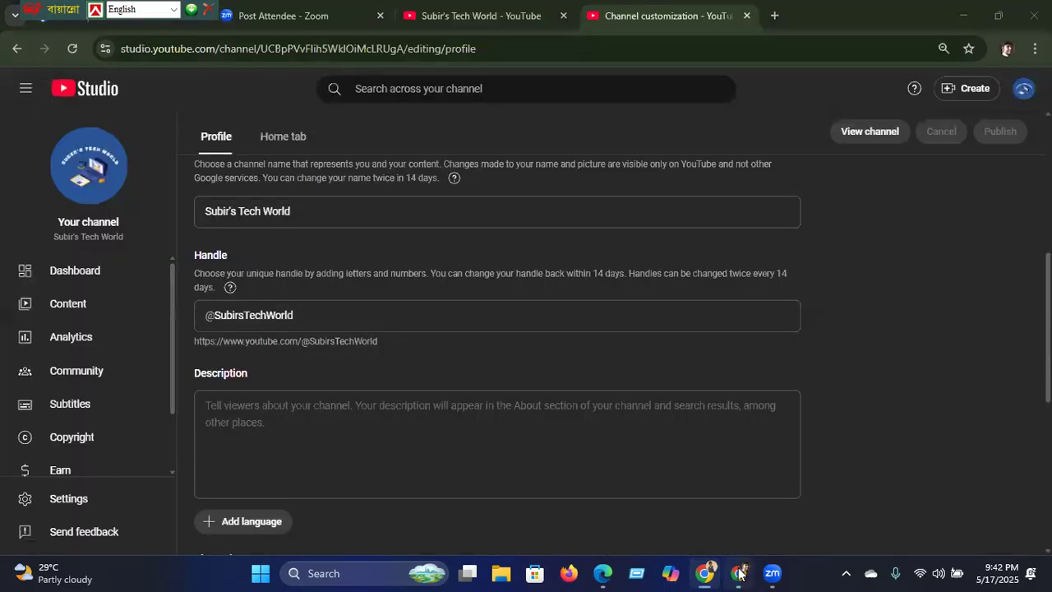
pyautogui.click(284, 405)
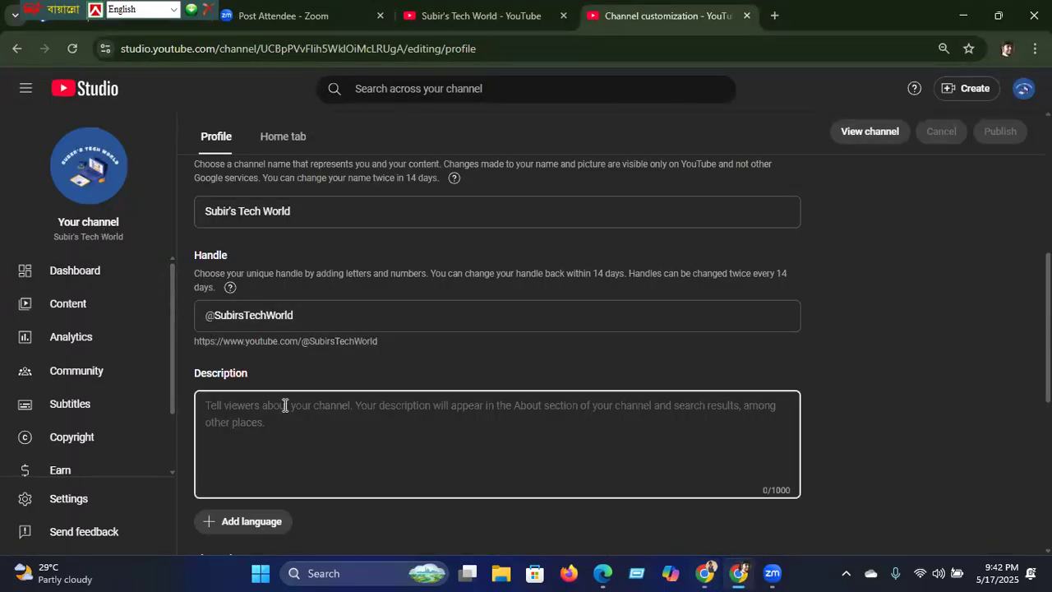
pyautogui.hotkey('ctrl', 'v')
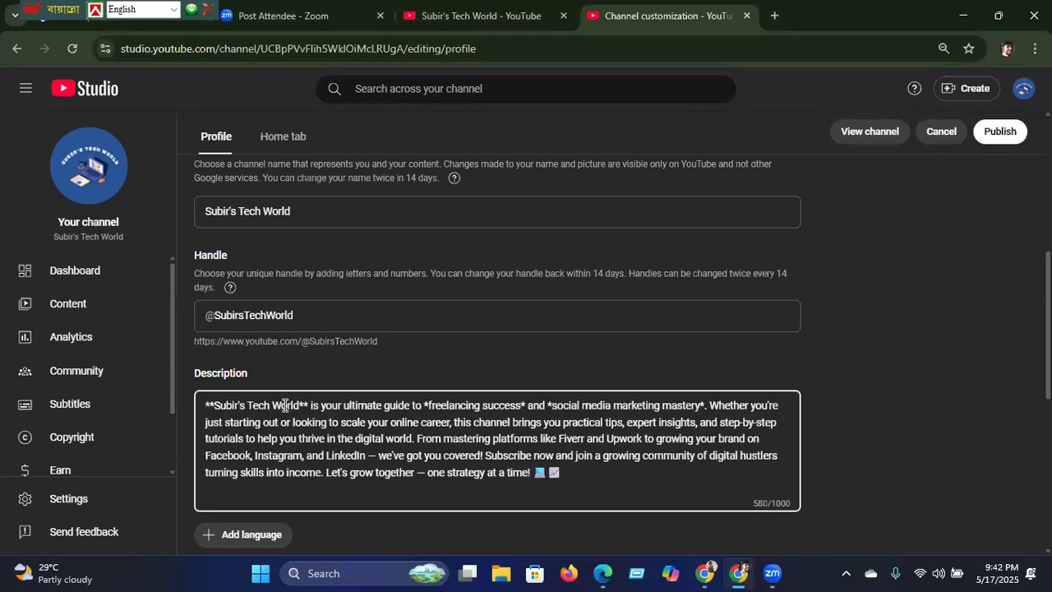
# Step: Delete the stray asterisks around Subir's Tech World, freelancing, success, social and mastery
pyautogui.click(210, 402)
pyautogui.press('Delete')
pyautogui.press('Delete')
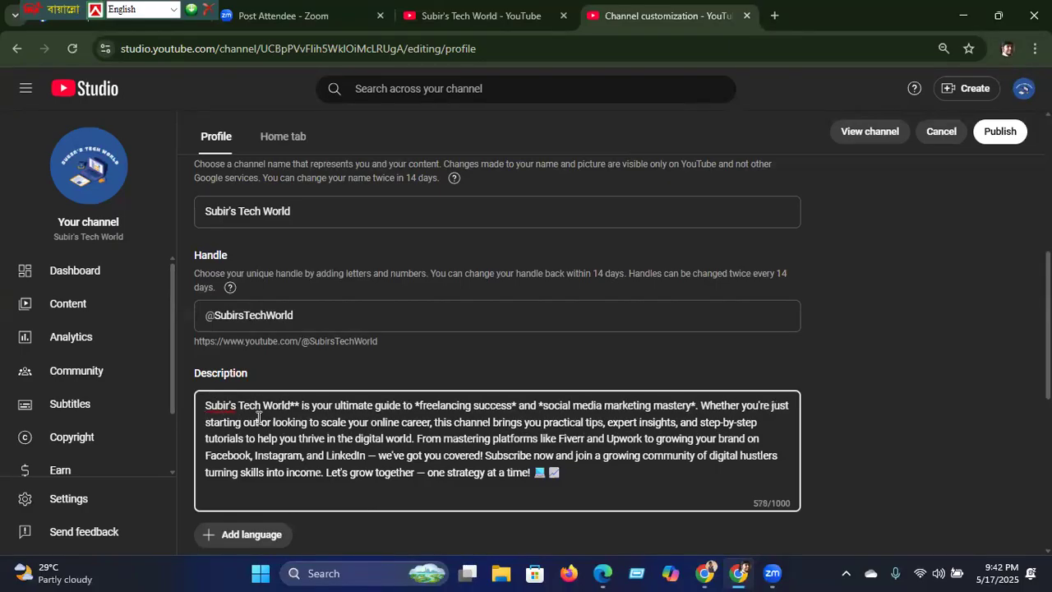
pyautogui.press('Right')
pyautogui.press('Right')
pyautogui.press('BackSpace')
pyautogui.press('BackSpace')
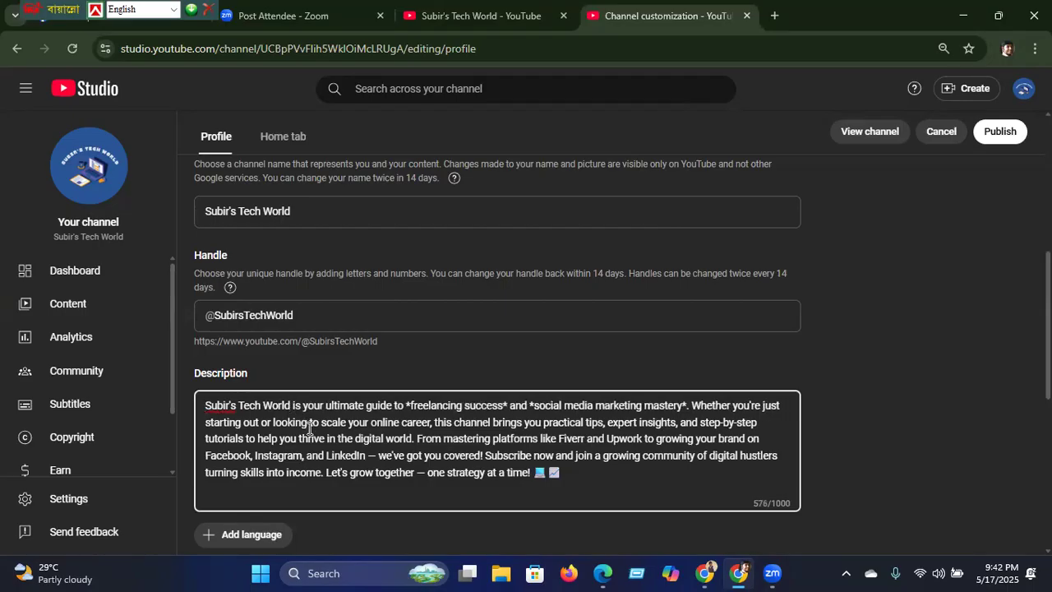
pyautogui.click(410, 404)
pyautogui.press('BackSpace')
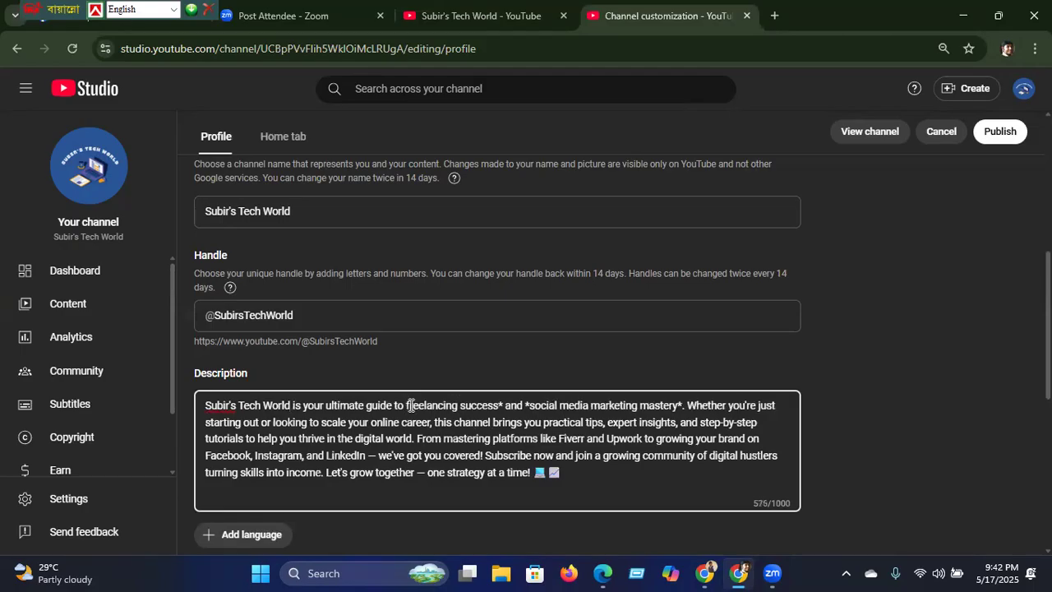
pyautogui.click(502, 404)
pyautogui.press('BackSpace')
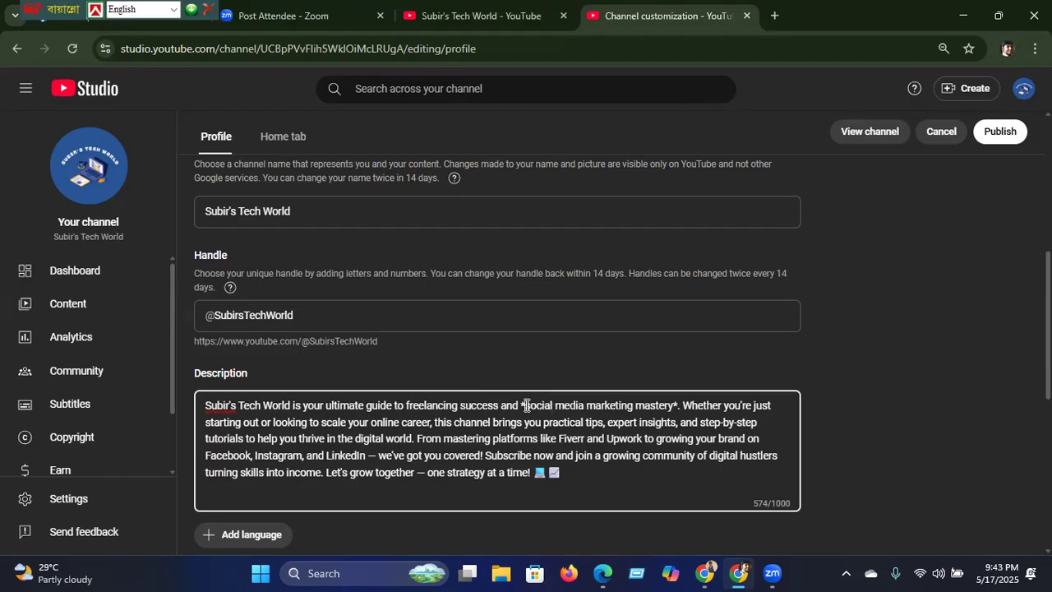
pyautogui.click(525, 405)
pyautogui.press('BackSpace')
pyautogui.hotkey('ctrl', '+')
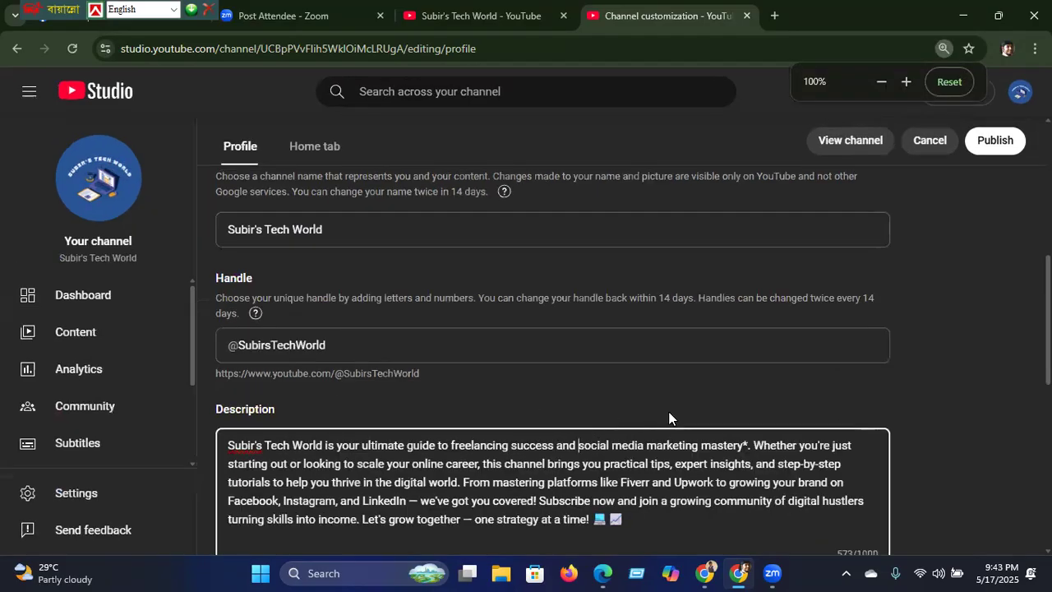
pyautogui.click(748, 447)
pyautogui.press('BackSpace')
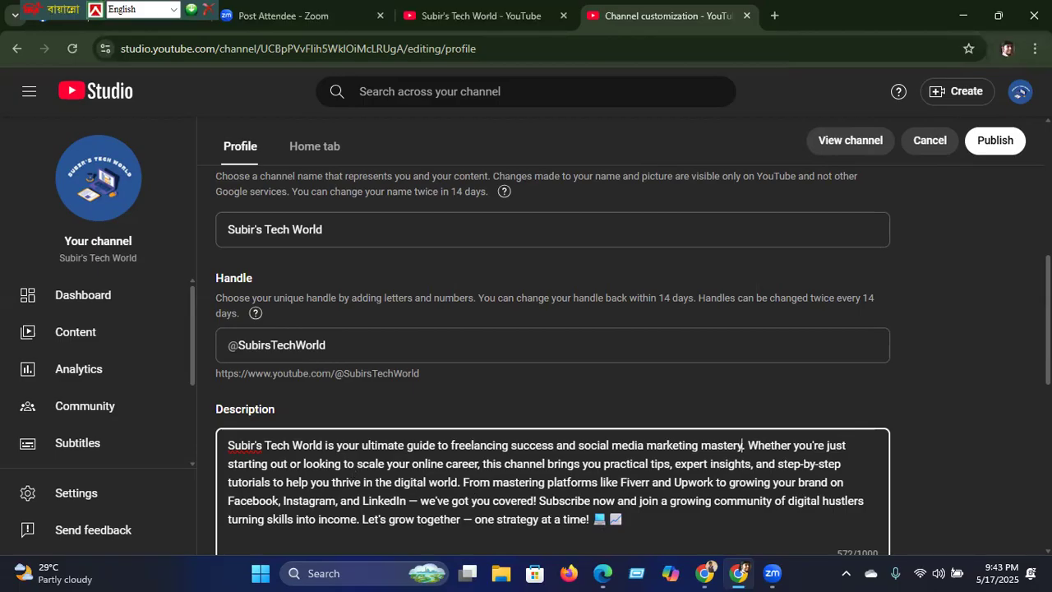
# Step: Publish the cleaned-up channel description
pyautogui.scroll(-2, 551, 361)
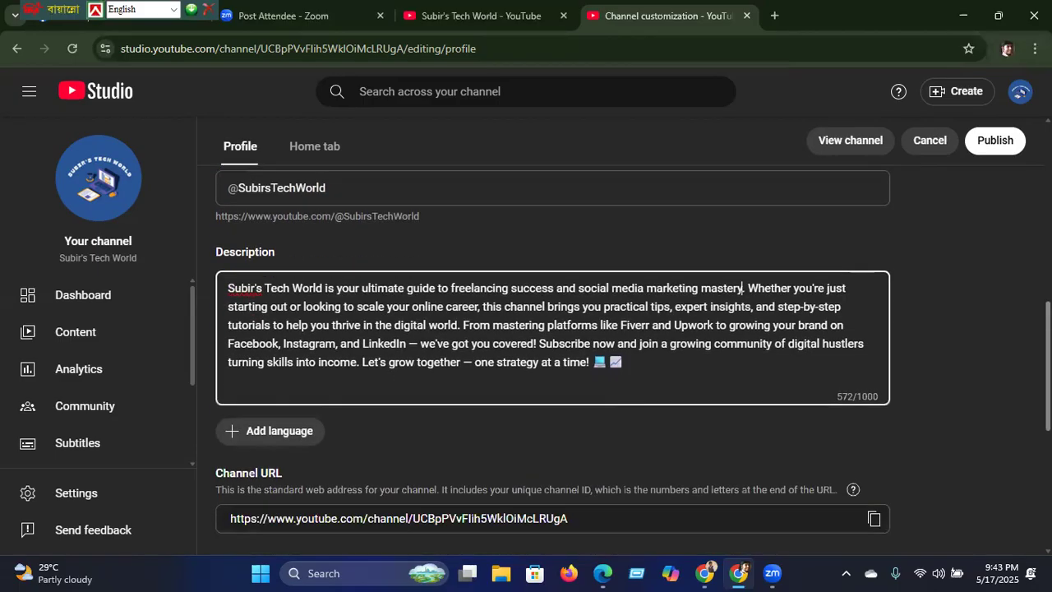
pyautogui.scroll(-1, 908, 413)
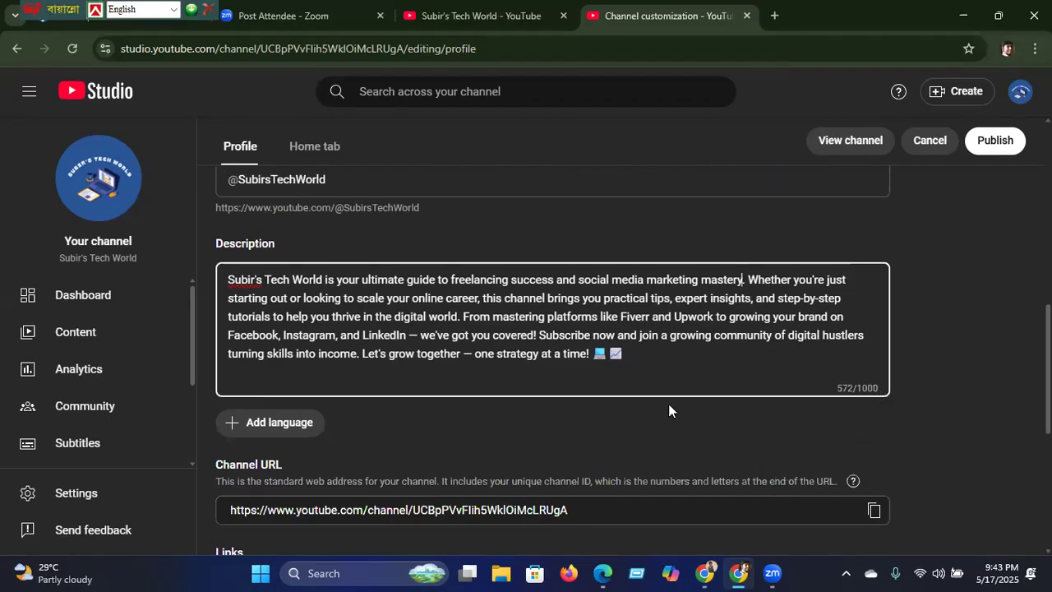
pyautogui.click(986, 144)
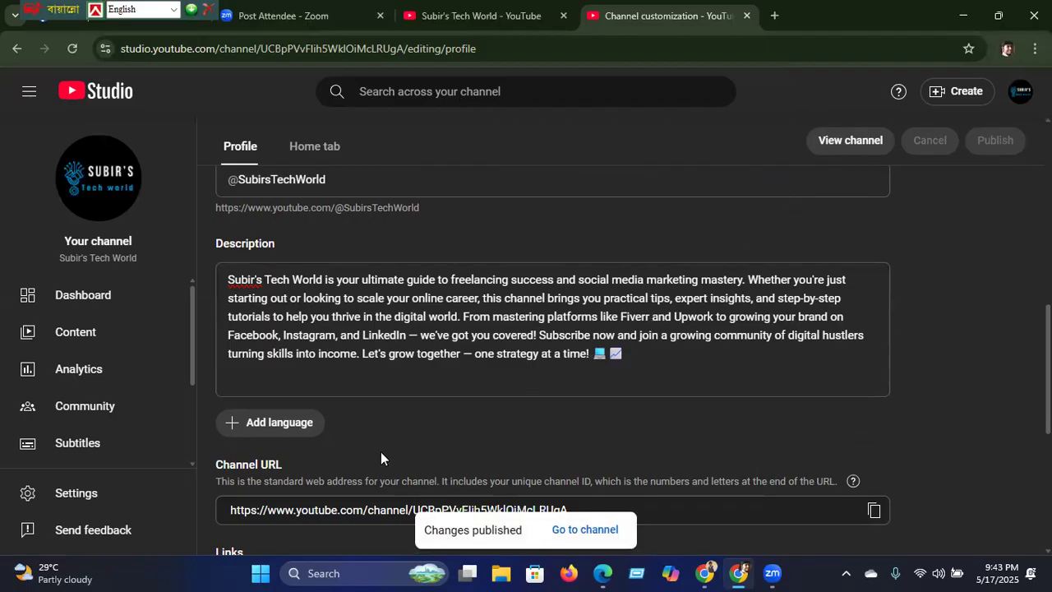
# Step: Add a channel translation with Bangla as original language and English as translation language
pyautogui.click(285, 424)
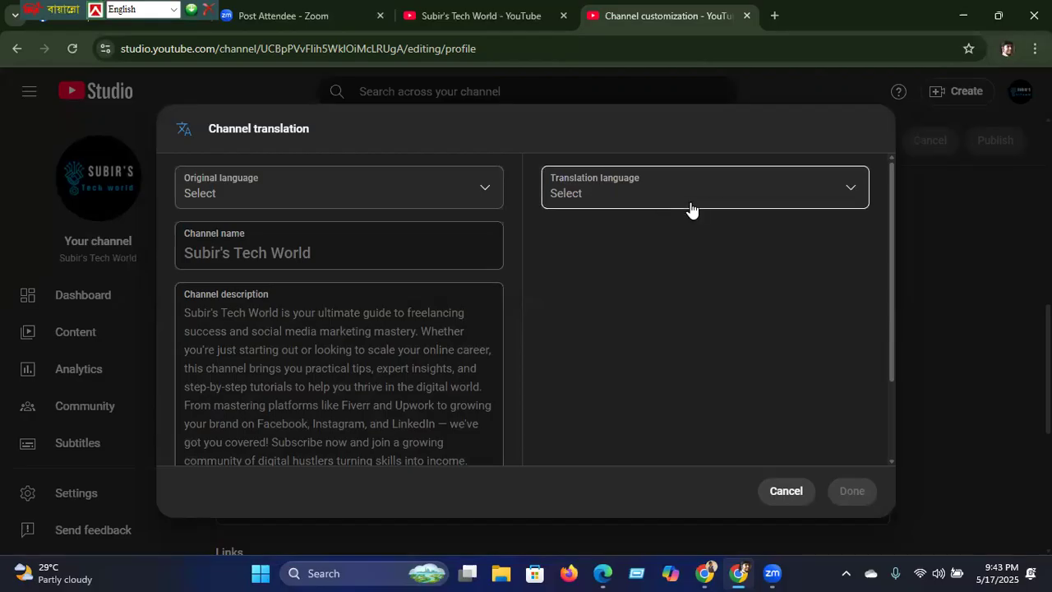
pyautogui.click(485, 194)
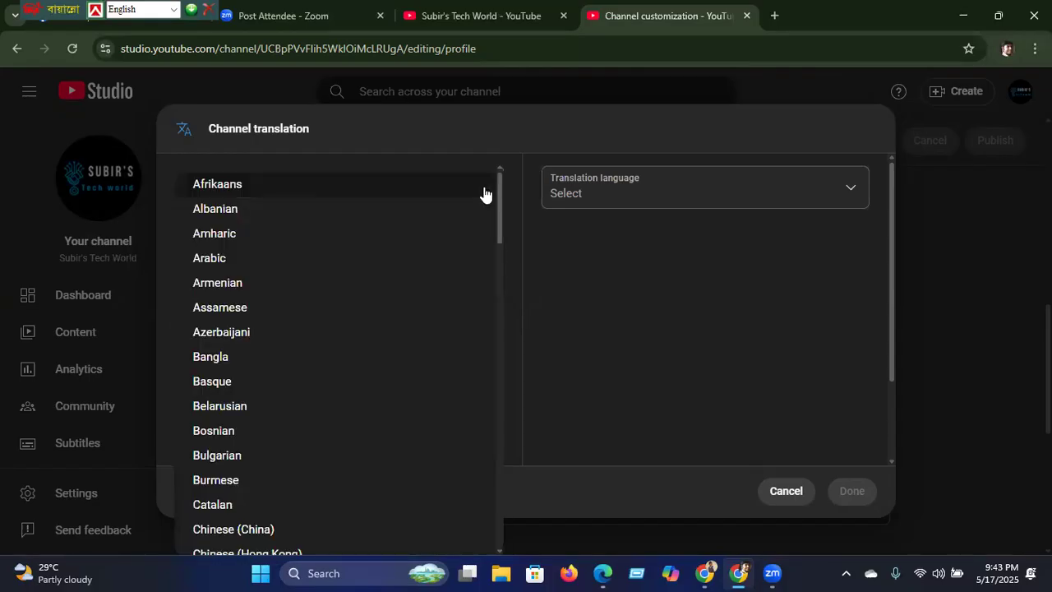
pyautogui.click(219, 357)
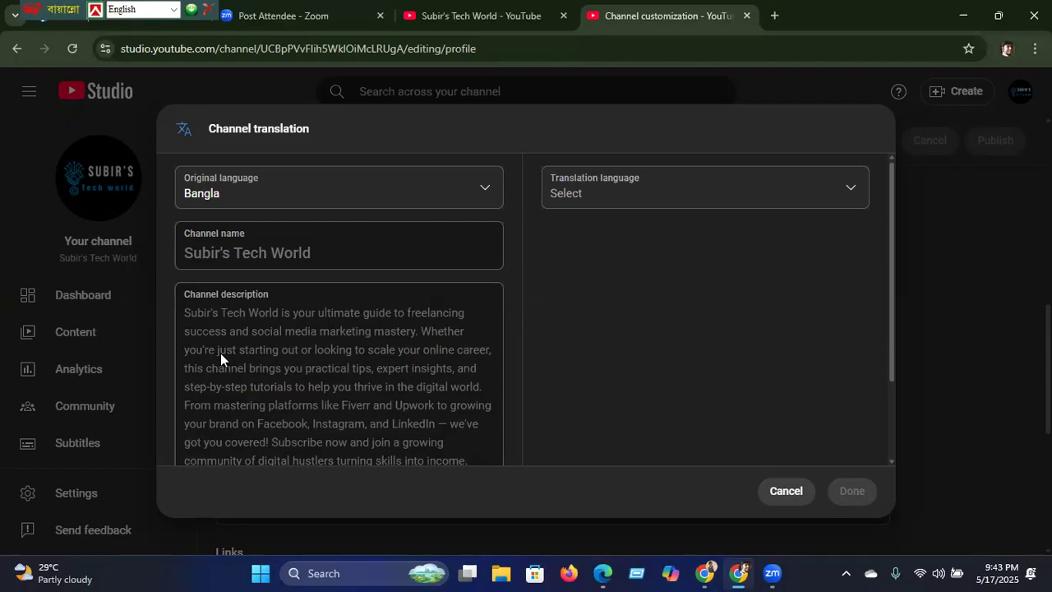
pyautogui.click(662, 192)
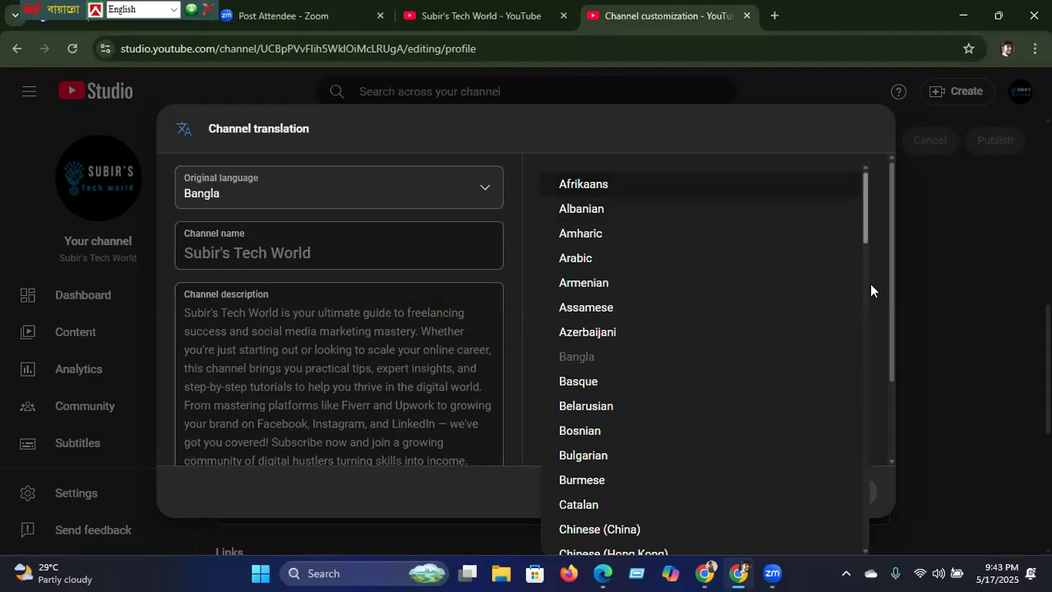
pyautogui.scroll(-4, 870, 291)
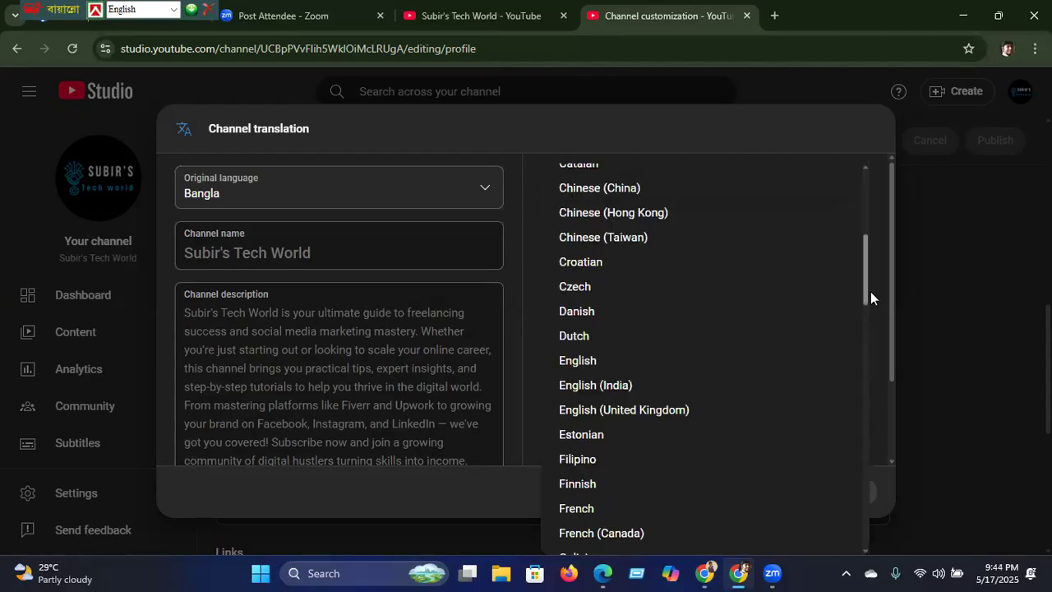
pyautogui.scroll(-1, 870, 291)
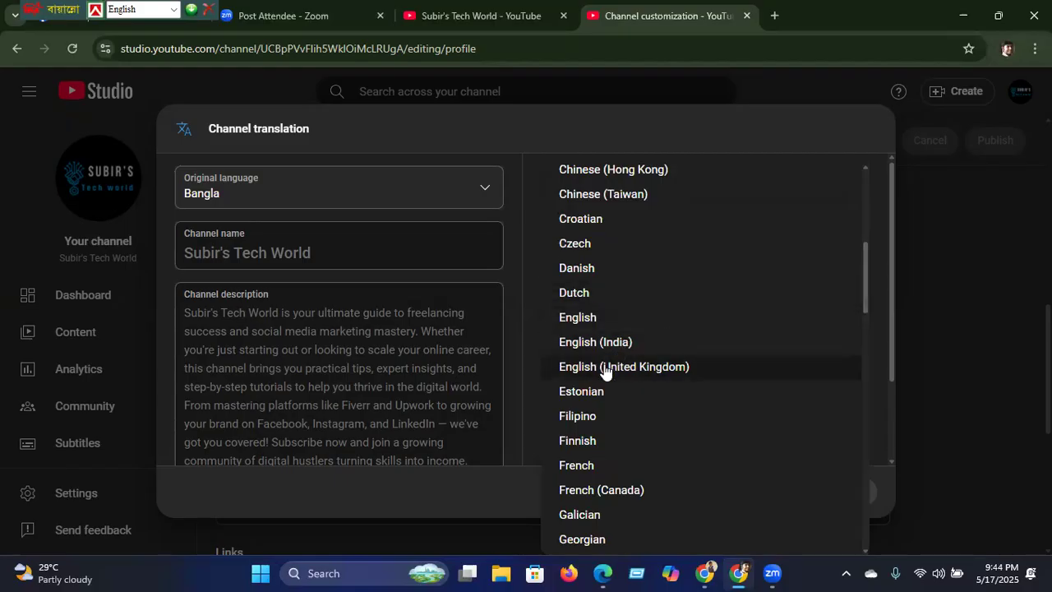
pyautogui.click(584, 320)
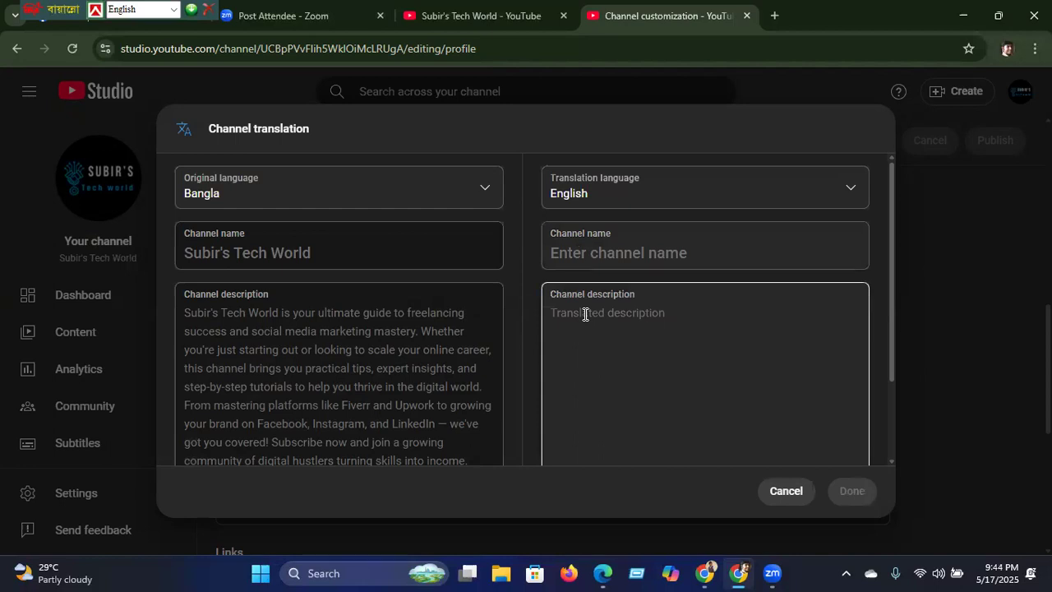
# Step: Enter 'Subir's Tech World' as the English name and paste the description
pyautogui.click(641, 254)
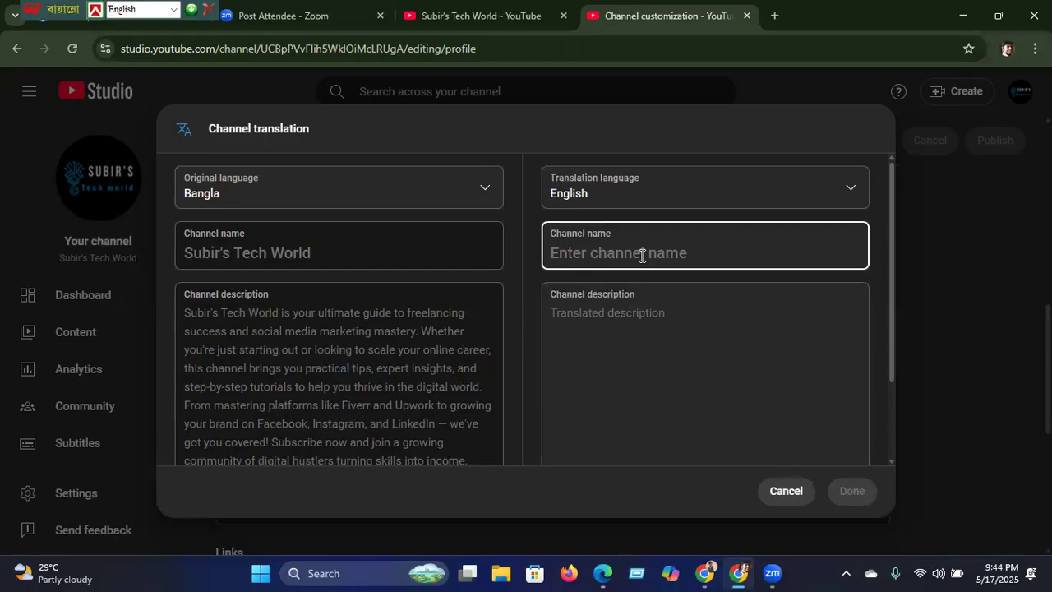
pyautogui.write('Subi')
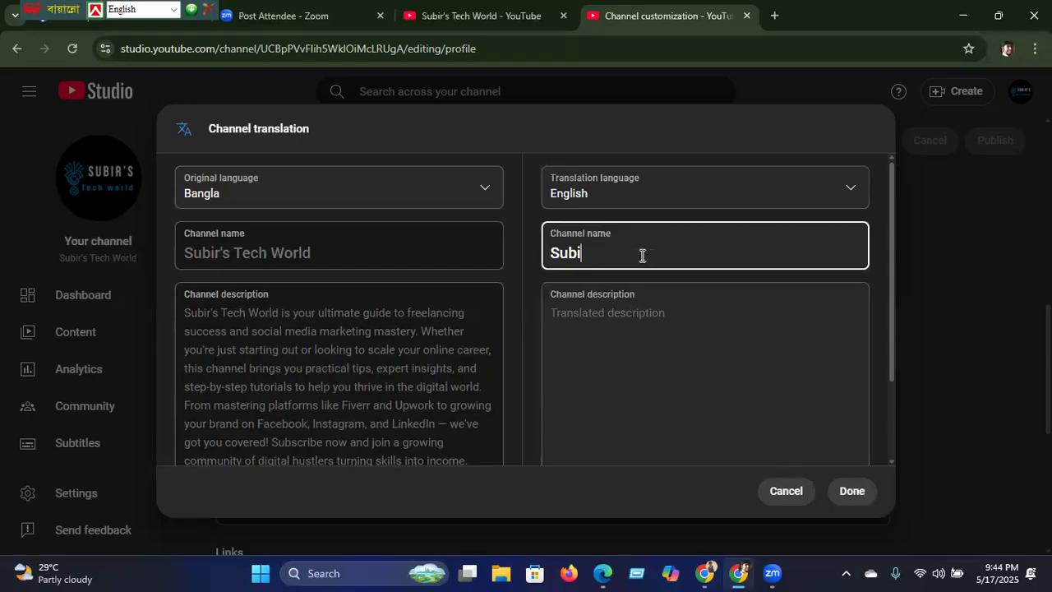
pyautogui.write("r's Tech World")
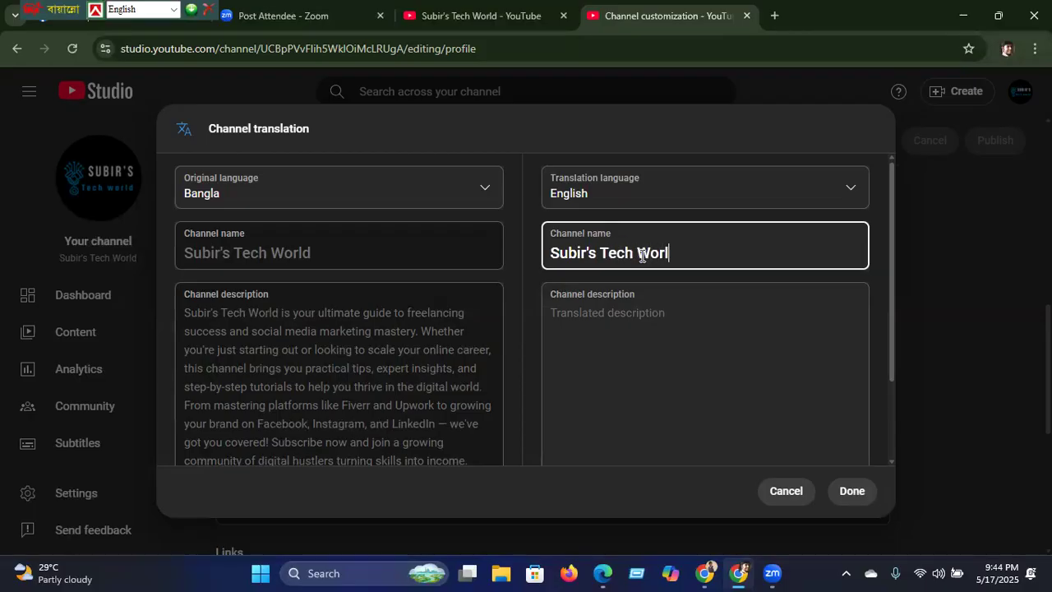
pyautogui.click(646, 315)
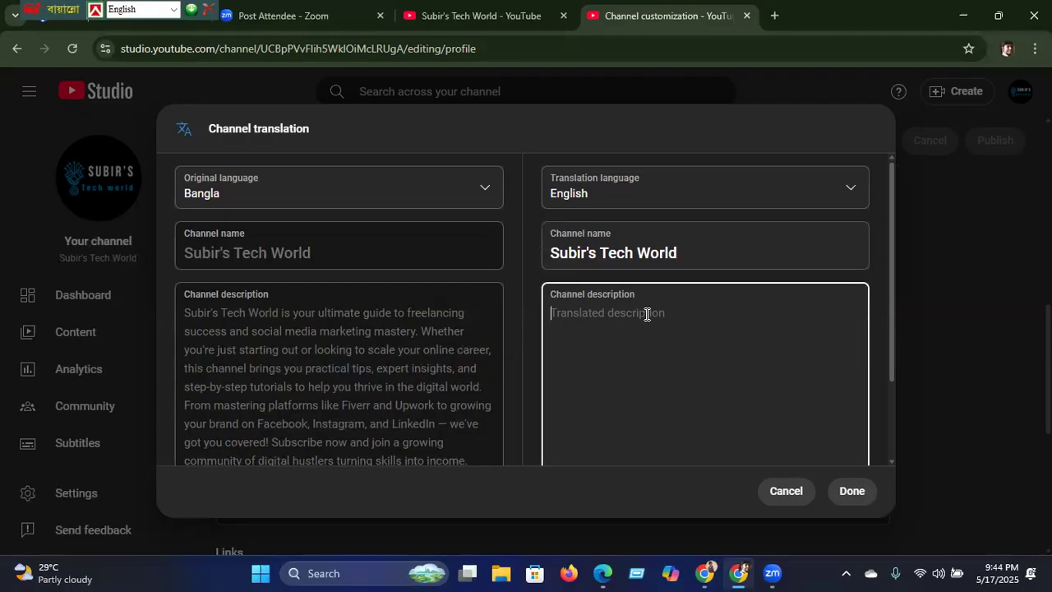
pyautogui.write("**Subir's Tech World** is your ultimate guide to *freelancing success* and *social media marketing mastery*. Whether you're just starting out or looking to scale your online career, this channel brings you practical tips, expert insights, and step-by-step tutorials to help you thrive in the digital world. From mastering platforms like Fiverr and Upwork to growing your brand on Facebook, Instagram, and LinkedIn — we've got you covered! Subscribe now and join a growing community of digital hustlers turning skills into income. Let's grow together — one strategy at a time! 💻 📈")
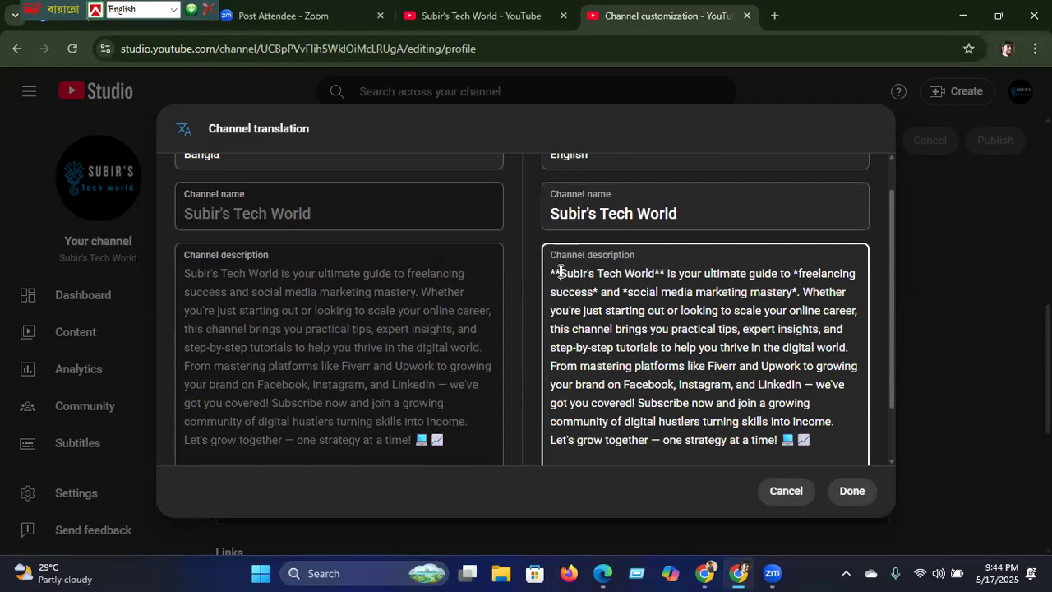
# Step: Strip the stray asterisks from the translated description, save it, and publish
pyautogui.press('BackSpace')
pyautogui.press('BackSpace')
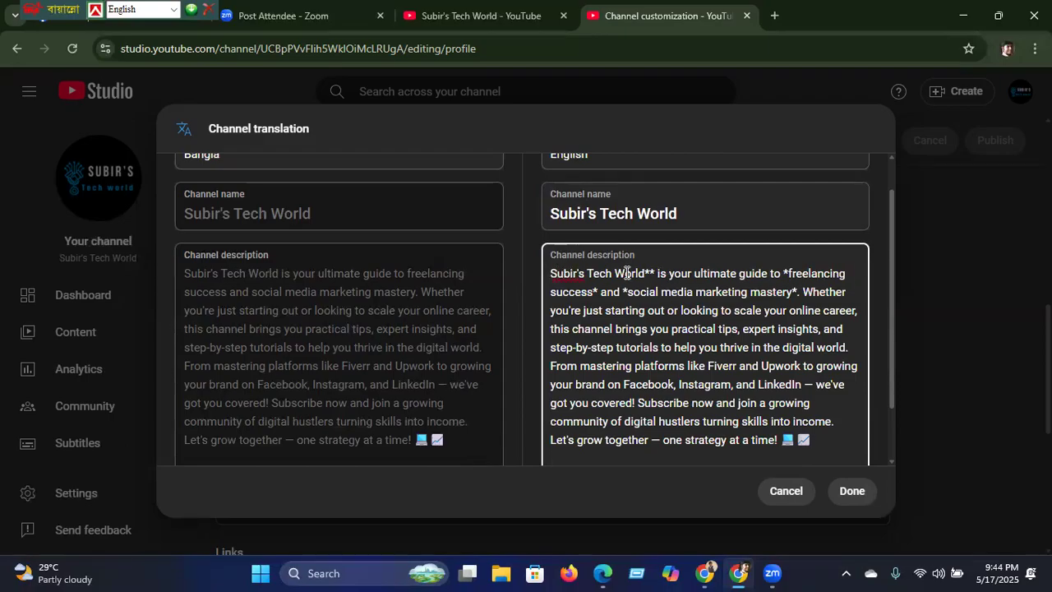
pyautogui.click(655, 272)
pyautogui.press('BackSpace')
pyautogui.press('BackSpace')
pyautogui.click(777, 273)
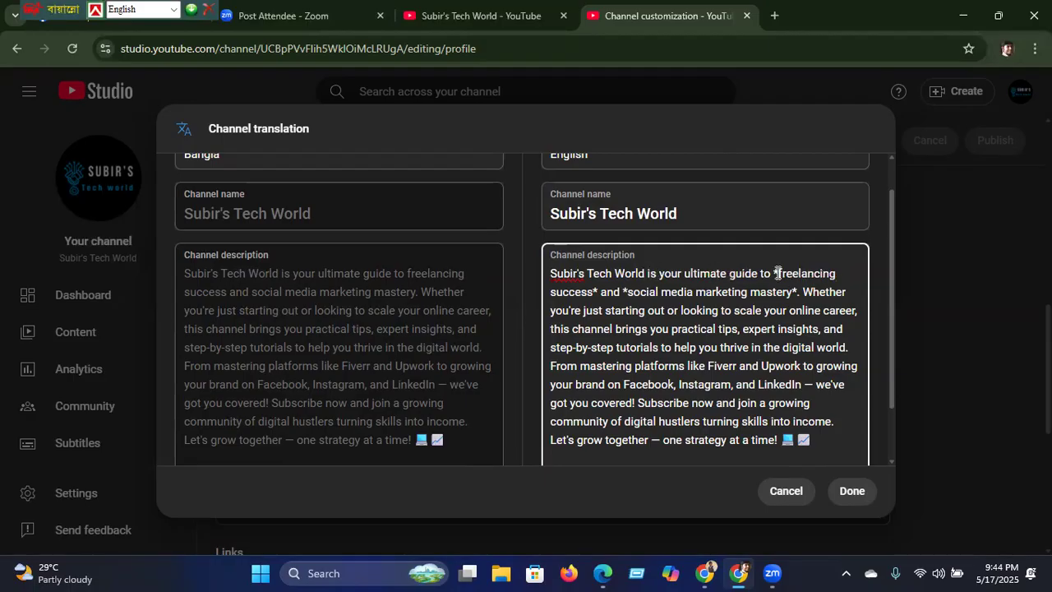
pyautogui.press('BackSpace')
pyautogui.press('BackSpace')
pyautogui.click(624, 291)
pyautogui.press('BackSpace')
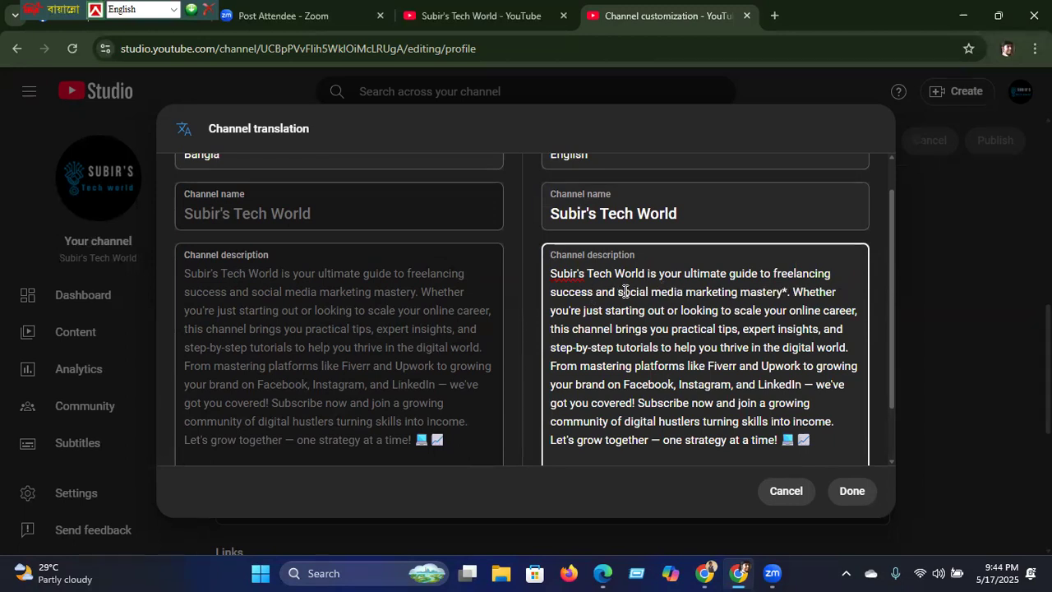
pyautogui.click(786, 293)
pyautogui.press('BackSpace')
pyautogui.moveTo(890, 364); pyautogui.dragTo(893, 462)
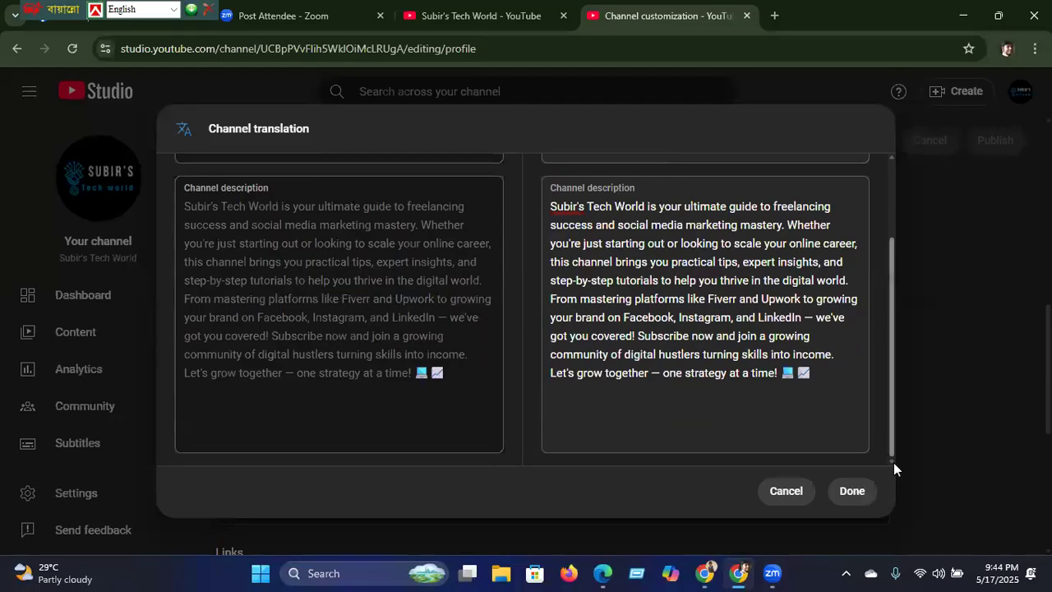
pyautogui.click(858, 492)
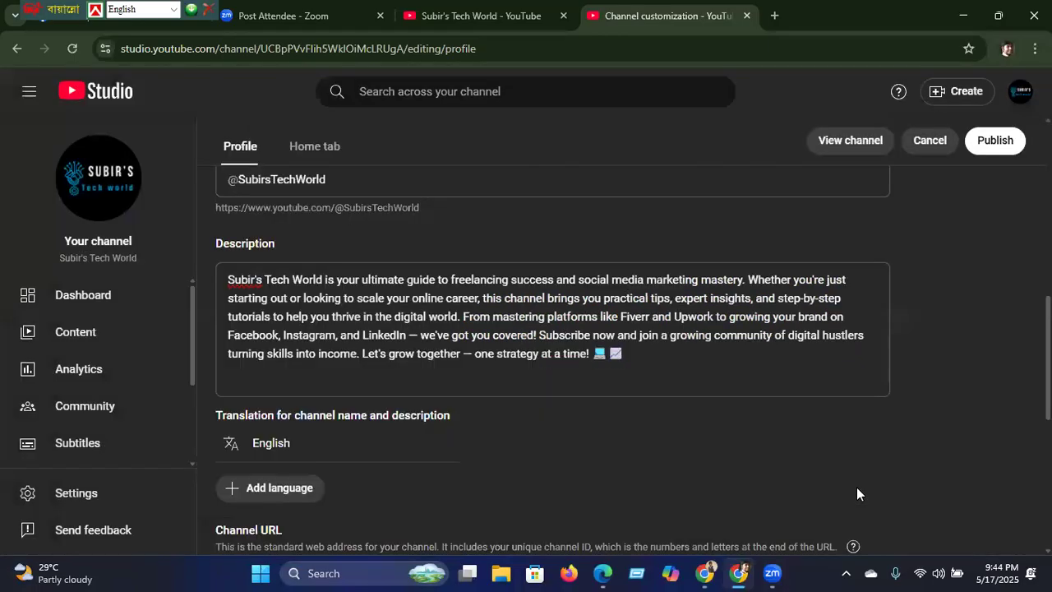
pyautogui.click(996, 141)
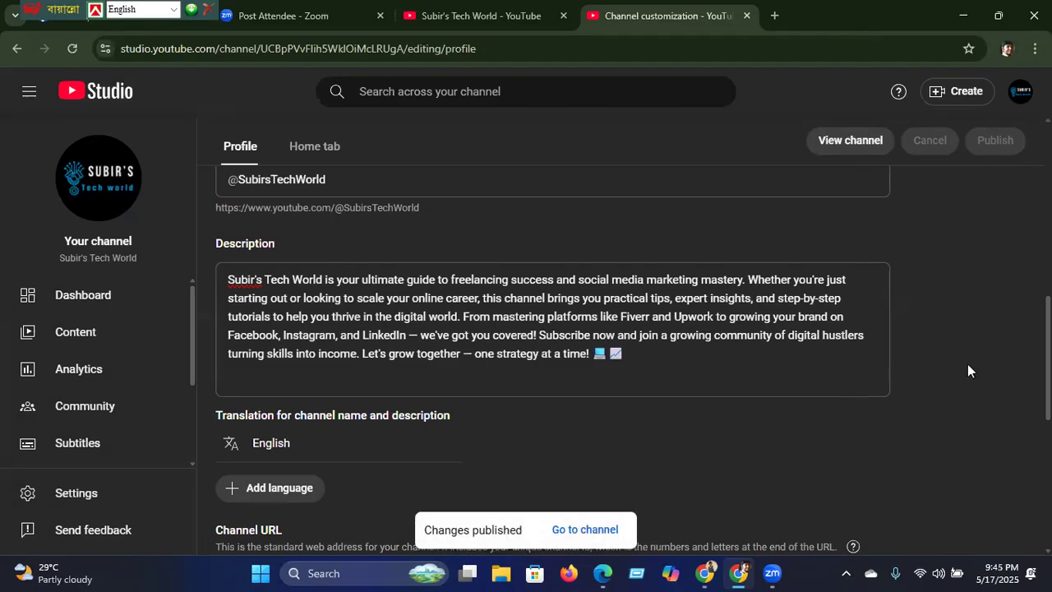
# Step: Add a channel link titled 'Facebook' in YouTube Studio's Links section, ready for its URL
pyautogui.scroll(-2, 1047, 361)
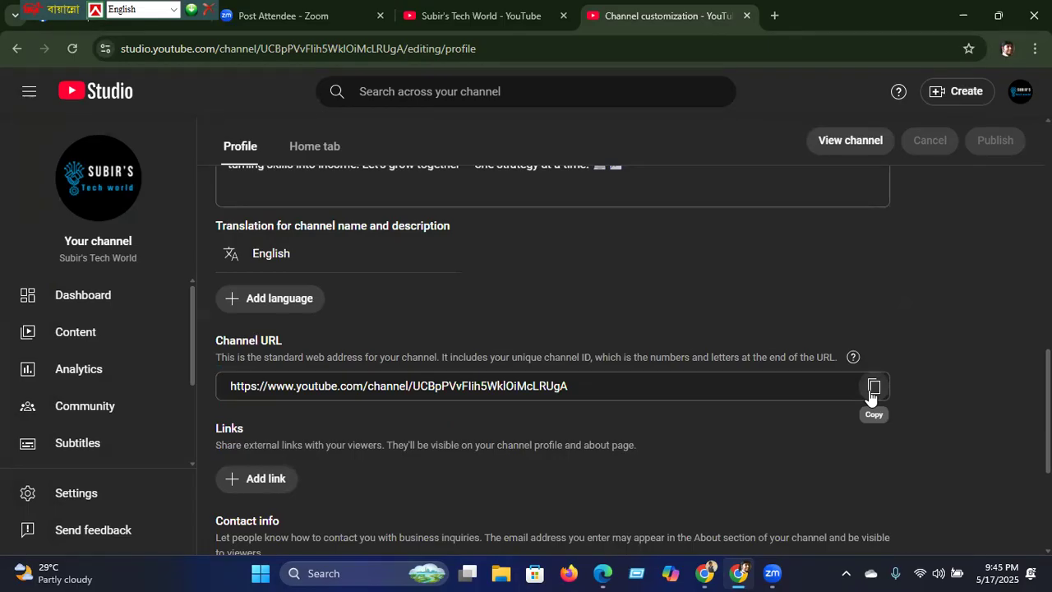
pyautogui.click(261, 479)
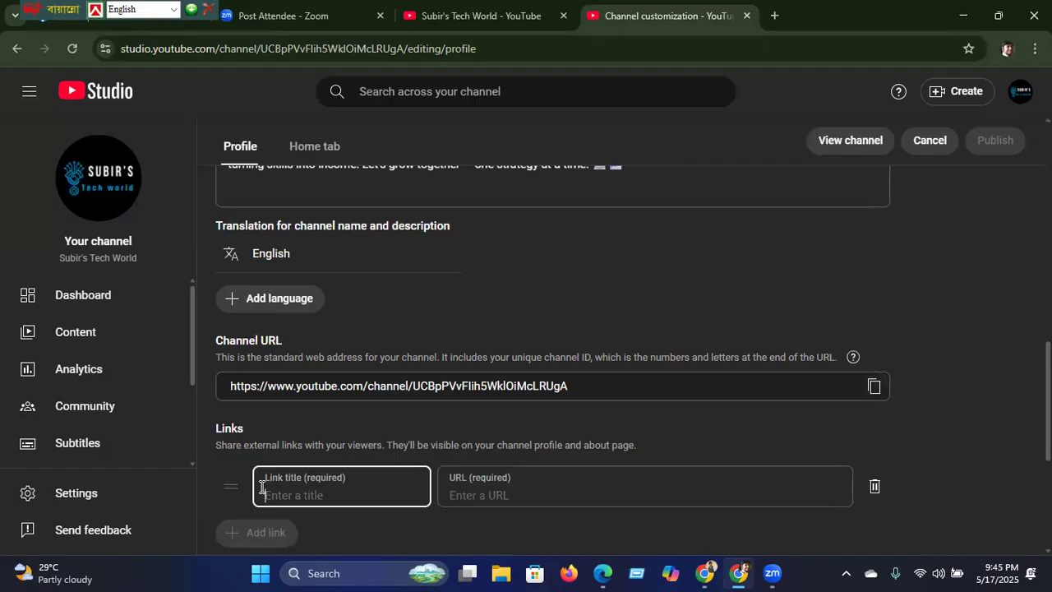
pyautogui.write('Facebook')
pyautogui.click(484, 495)
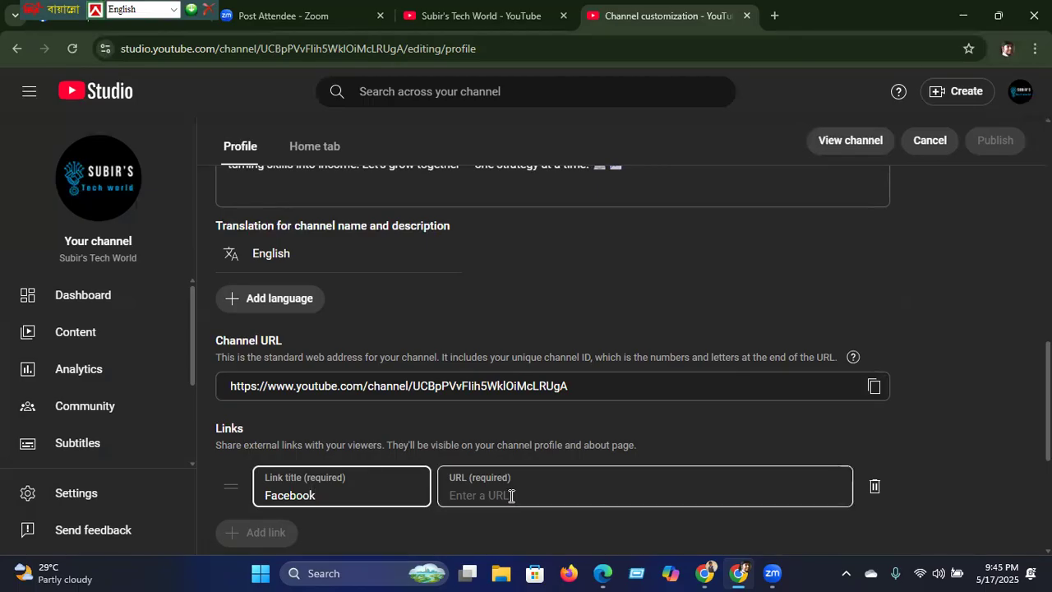
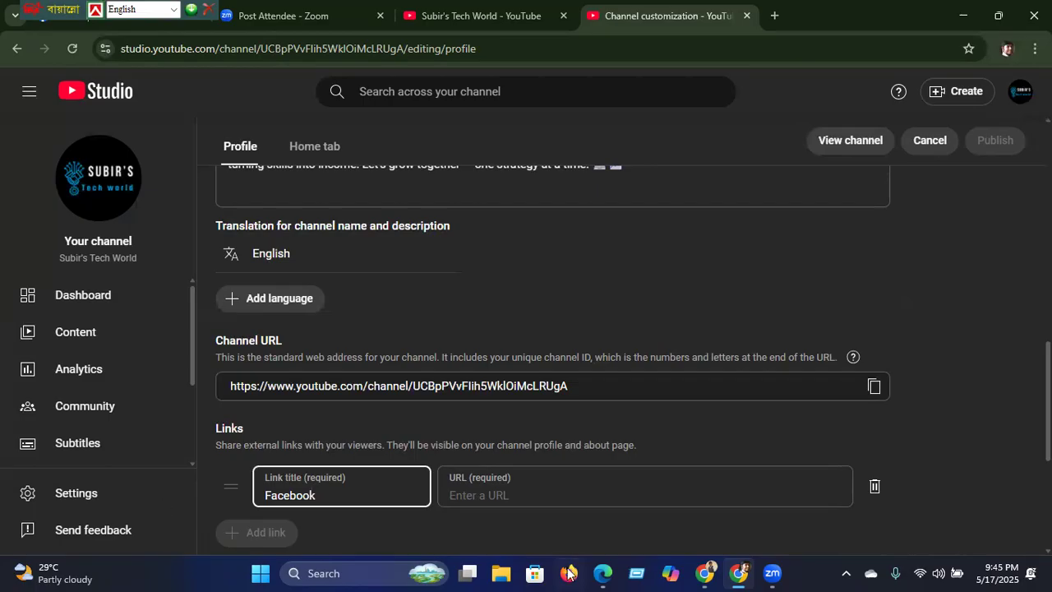
# Step: Glance at the ChatGPT window, return to Channel customization, and open a new Google tab
pyautogui.moveTo(744, 567)
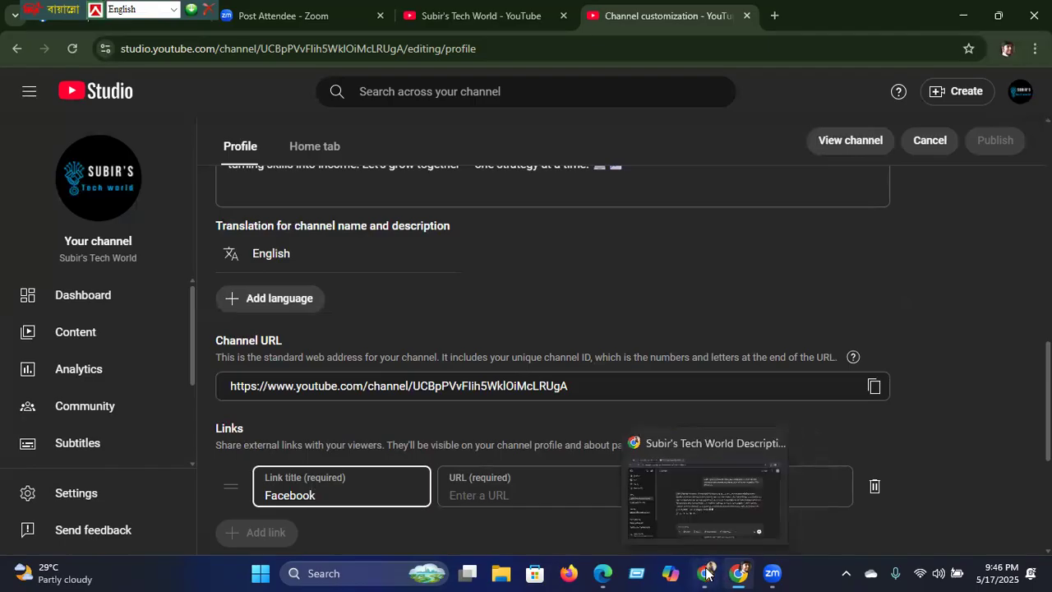
pyautogui.click(705, 573)
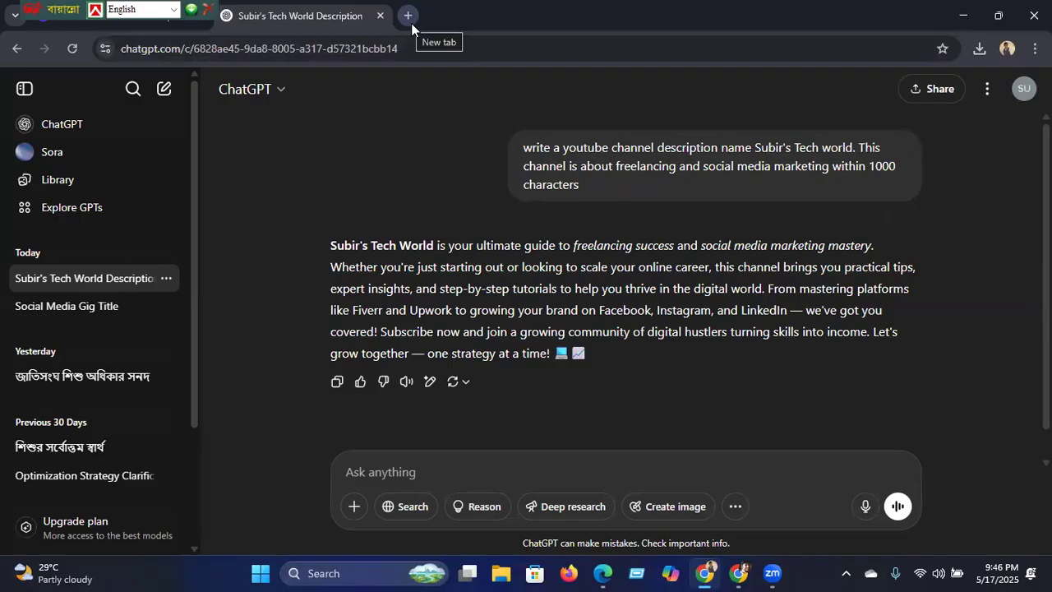
pyautogui.click(738, 573)
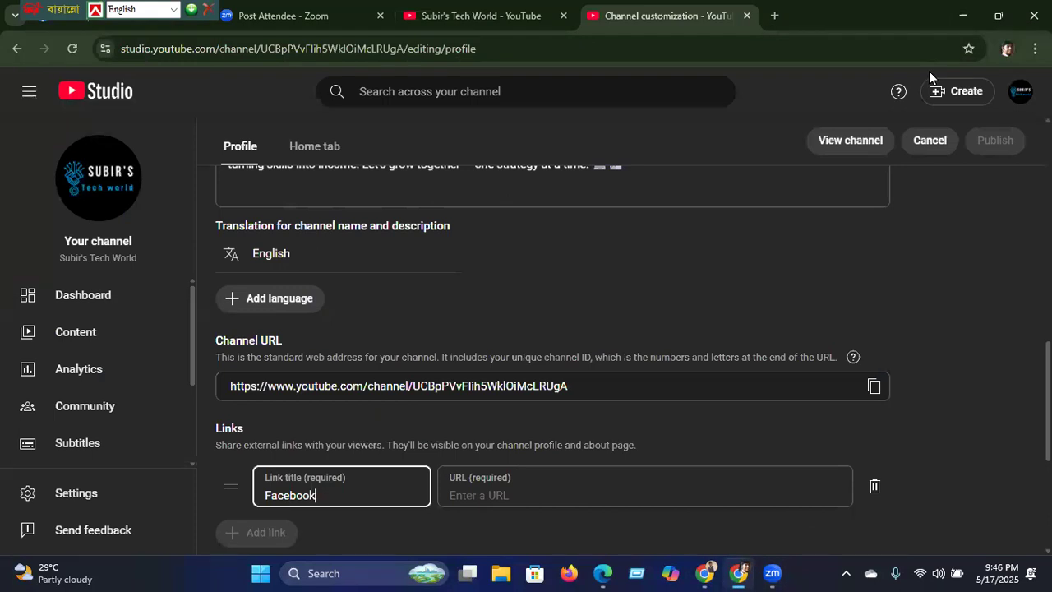
pyautogui.hotkey('ctrl', 't')
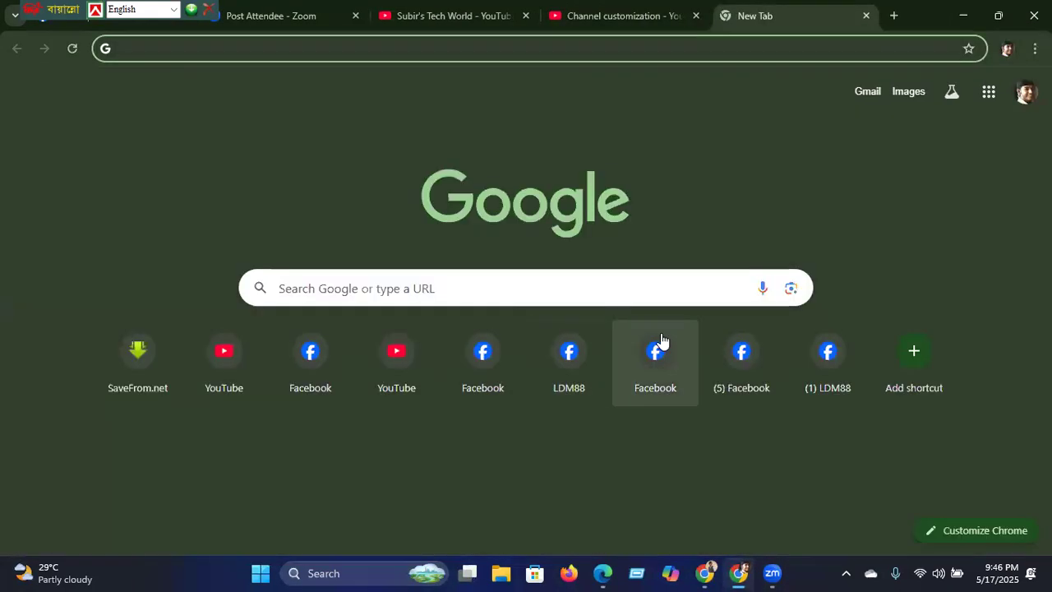
# Step: Search Google for 'facebook' and open the Facebook site
pyautogui.click(619, 292)
pyautogui.write('f')
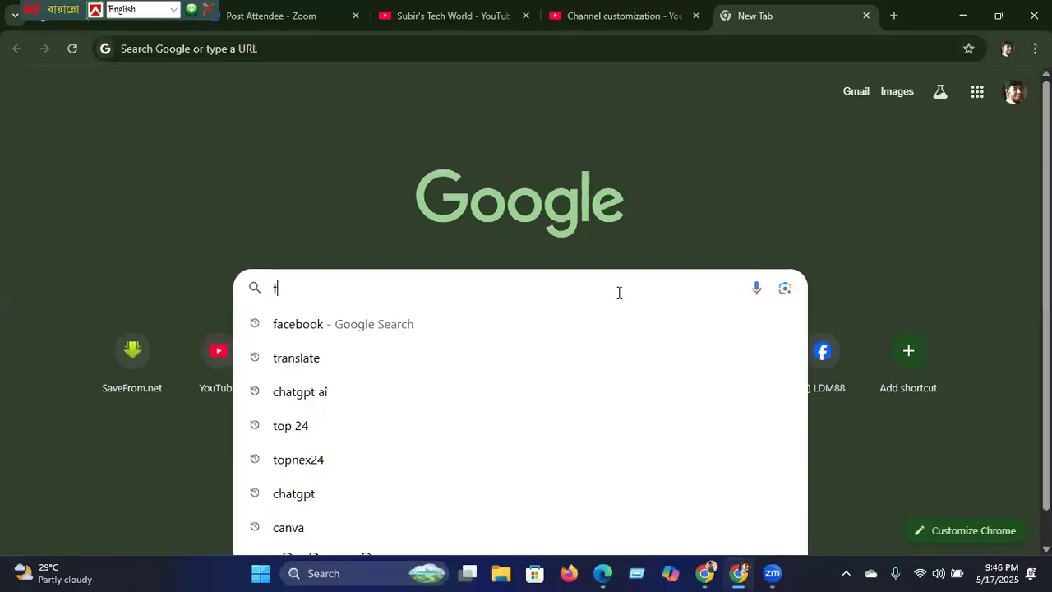
pyautogui.write('ace')
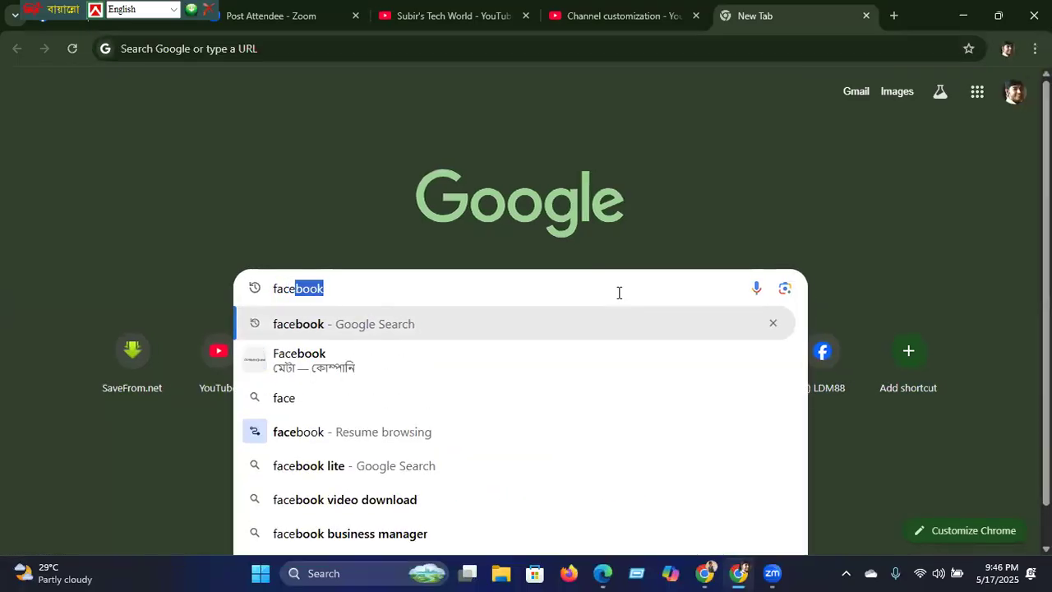
pyautogui.click(423, 322)
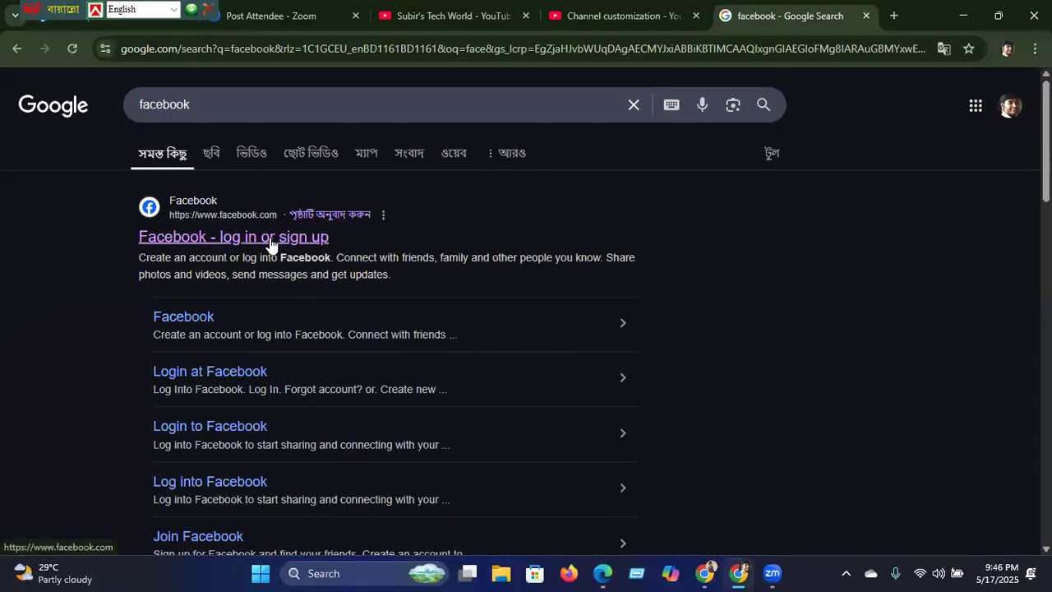
pyautogui.click(274, 240)
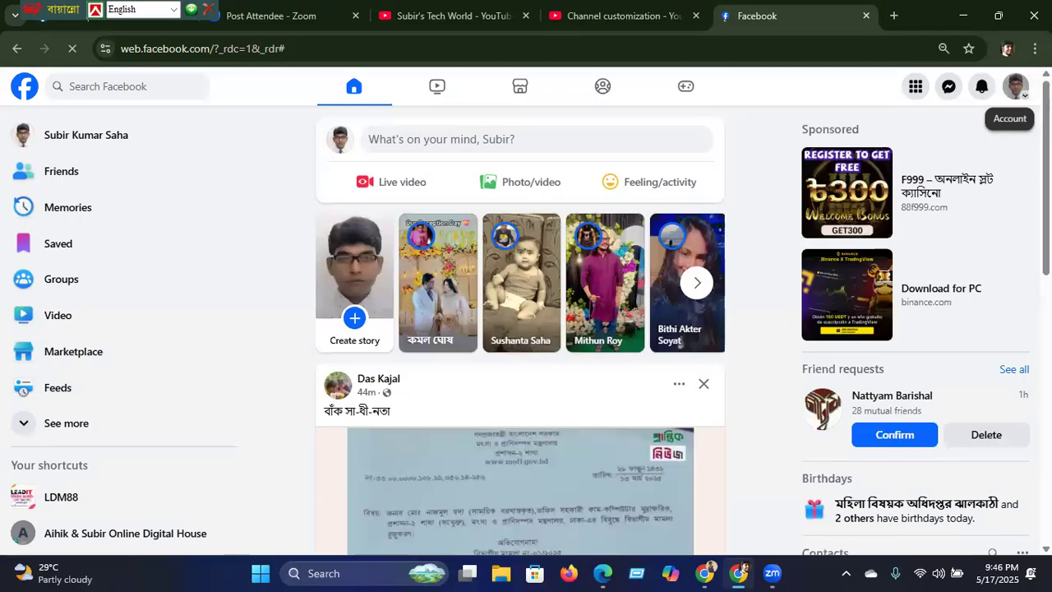
# Step: Switch to the Subir's Professional Activities page, select its profile URL, then minimize Facebook
pyautogui.click(981, 88)
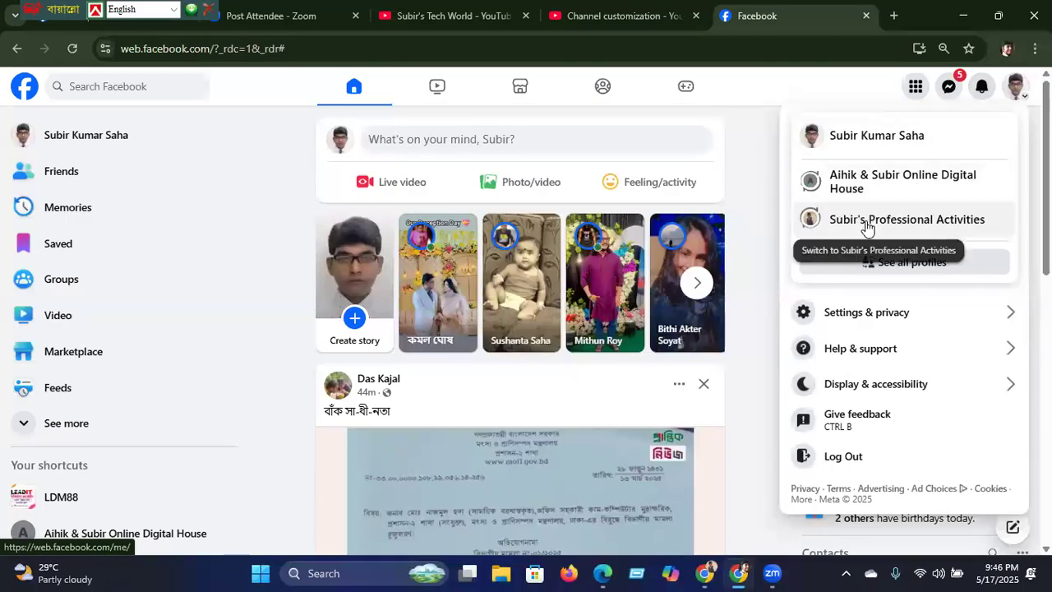
pyautogui.click(867, 226)
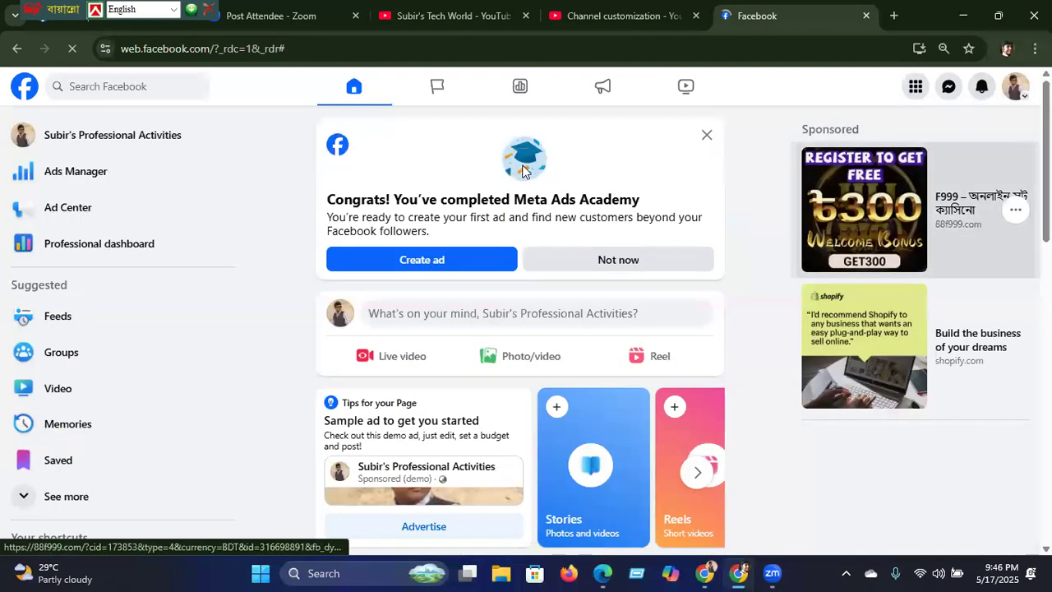
pyautogui.moveTo(305, 42); pyautogui.dragTo(115, 43)
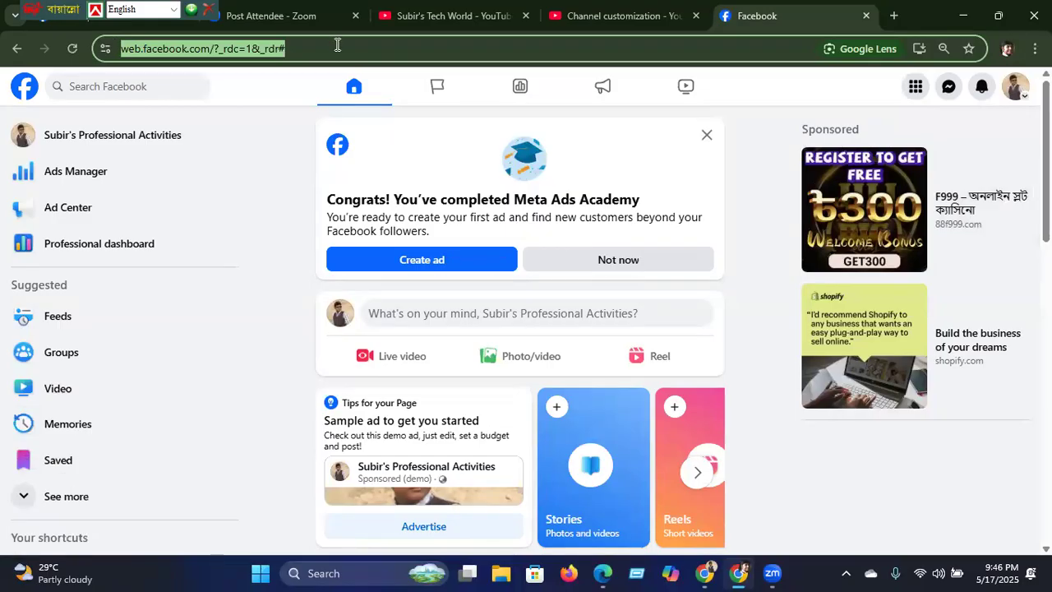
pyautogui.click(140, 137)
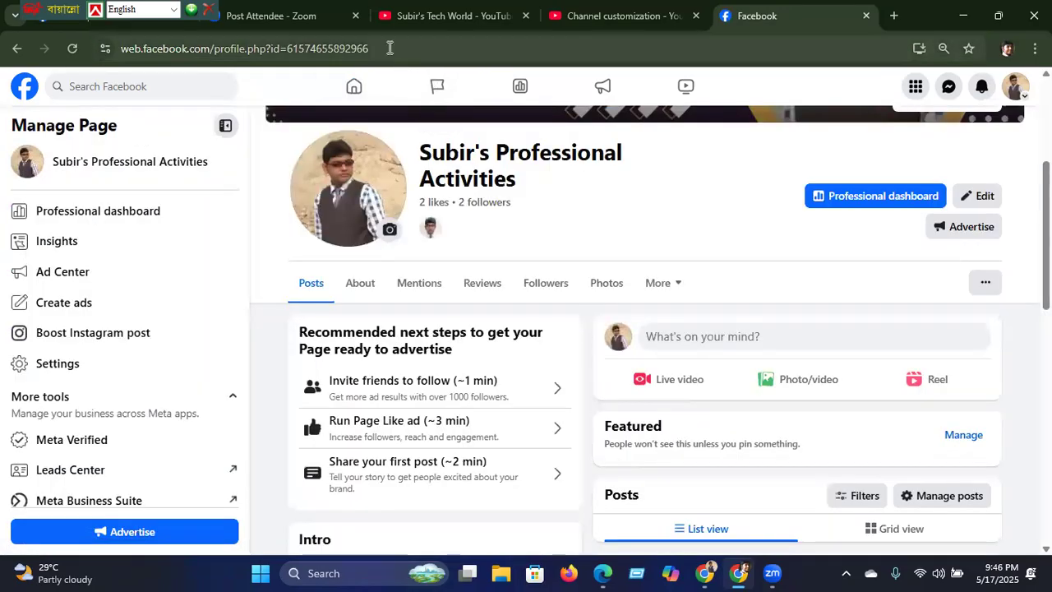
pyautogui.click(186, 47)
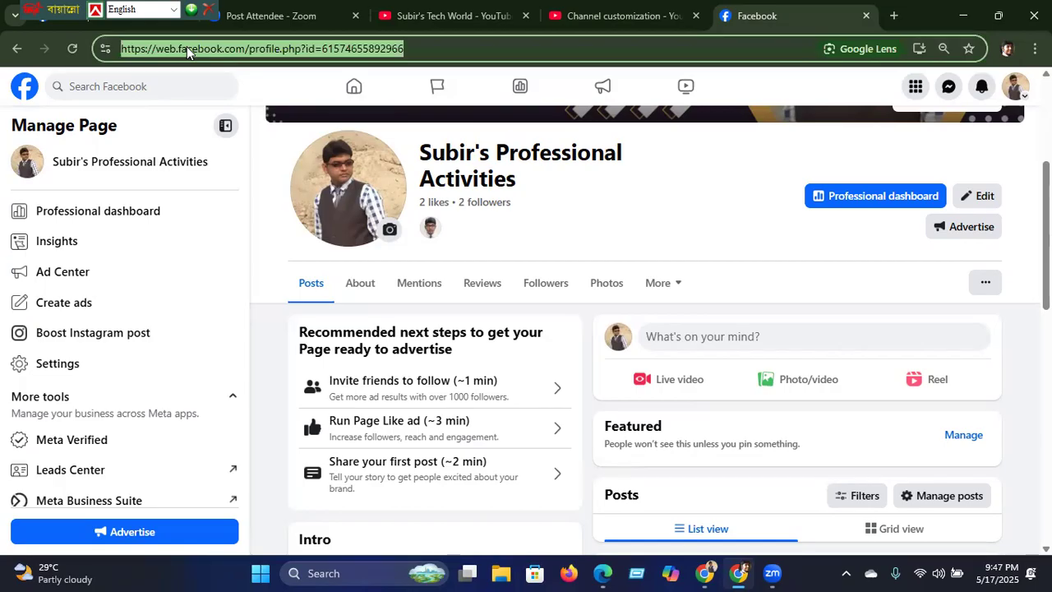
pyautogui.click(958, 18)
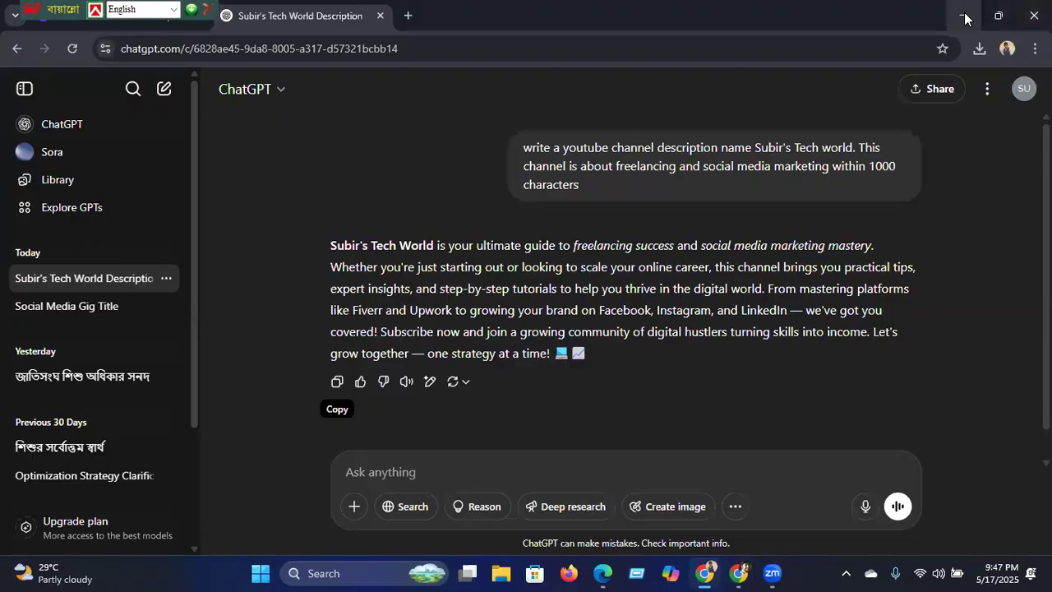
# Step: Restore the Facebook browser window and close the LDM88 Facebook group tab
pyautogui.click(964, 18)
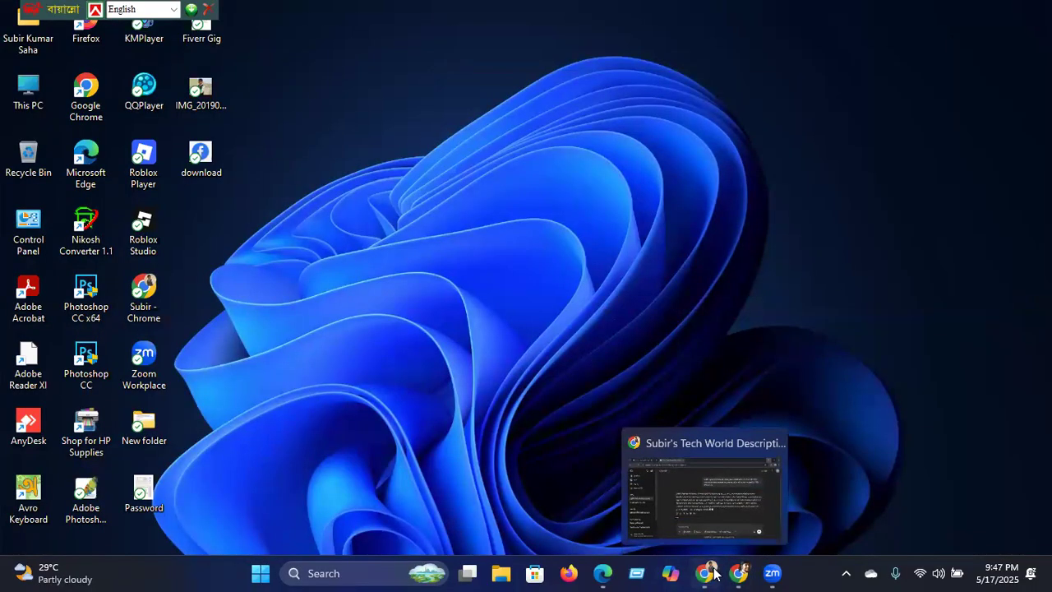
pyautogui.moveTo(737, 572)
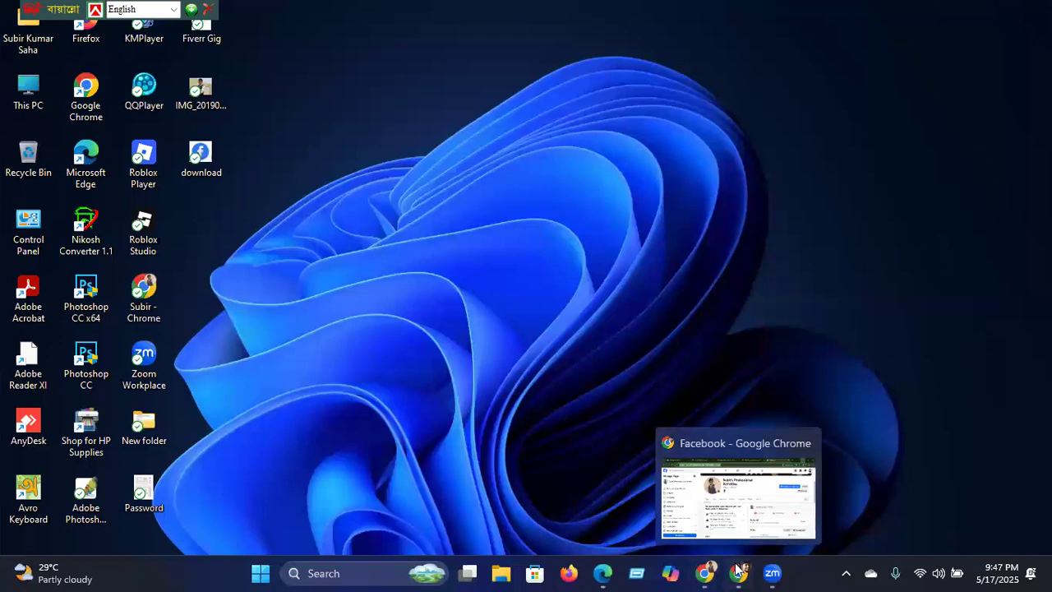
pyautogui.click(738, 519)
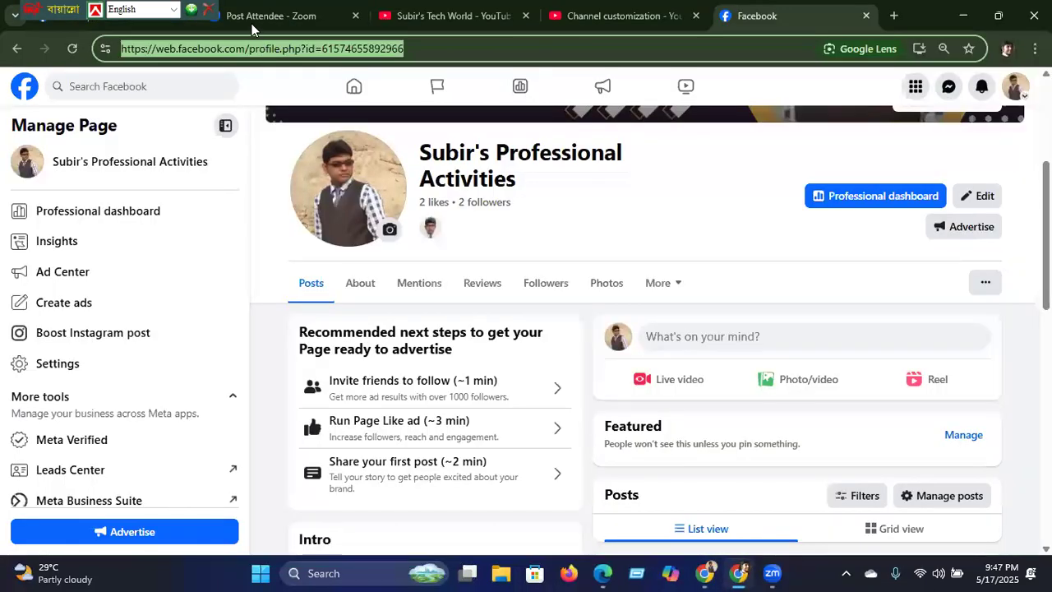
pyautogui.click(238, 16)
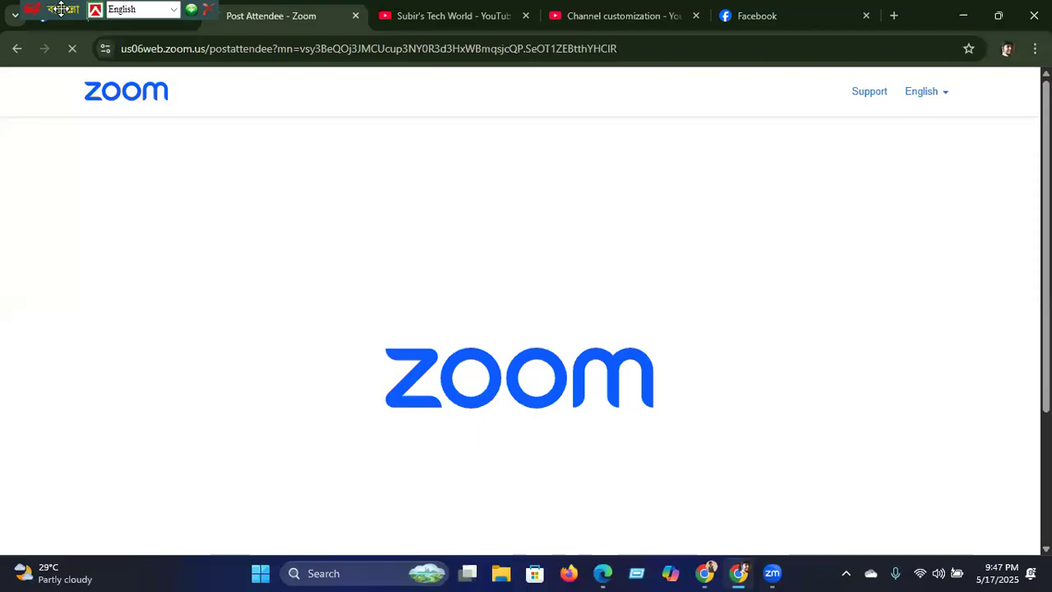
pyautogui.moveTo(61, 8); pyautogui.dragTo(262, 8)
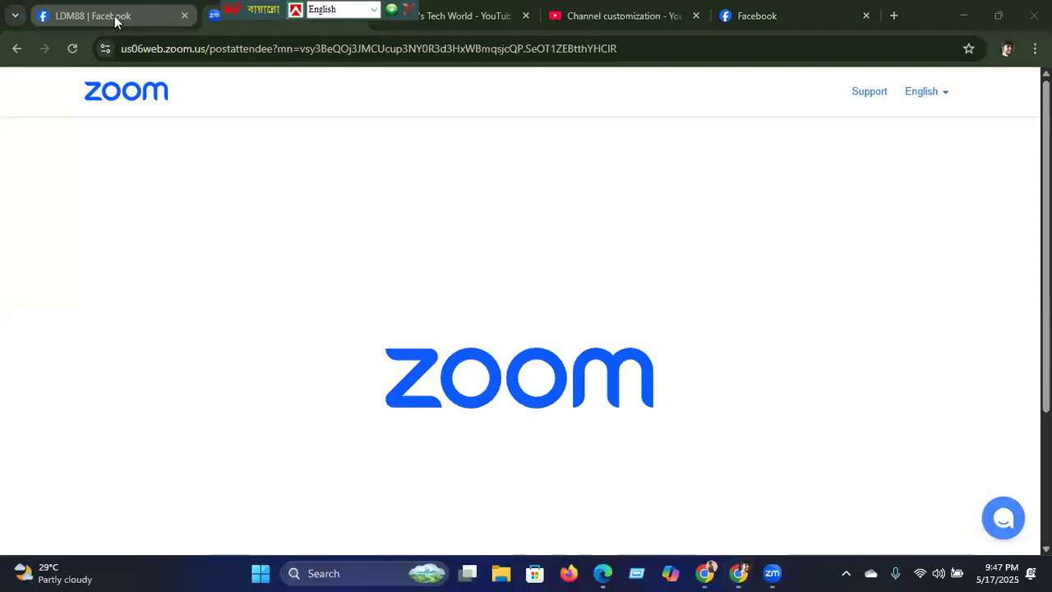
pyautogui.click(115, 16)
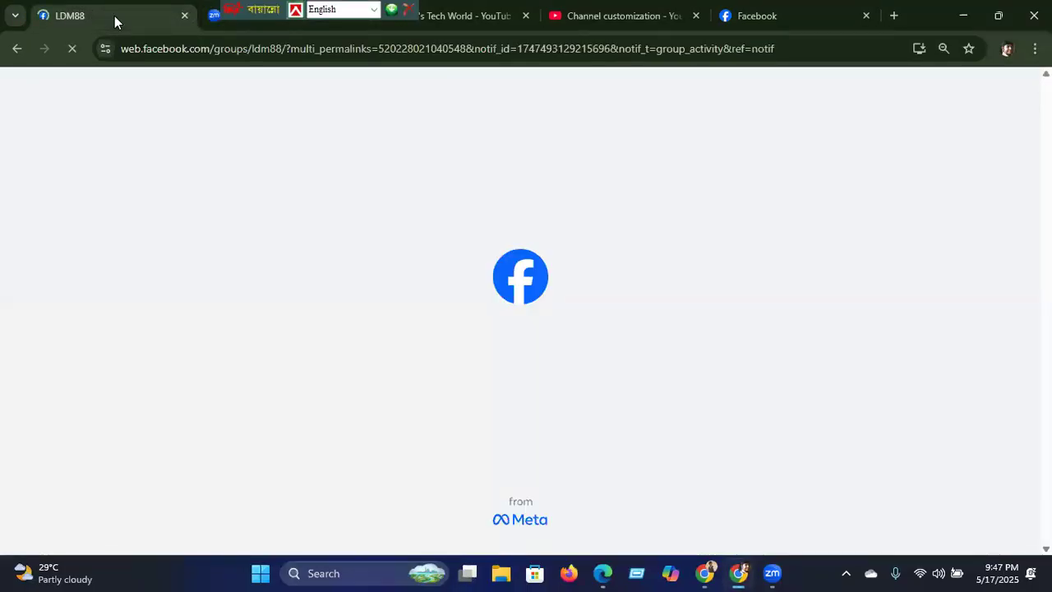
pyautogui.moveTo(258, 10); pyautogui.dragTo(423, 8)
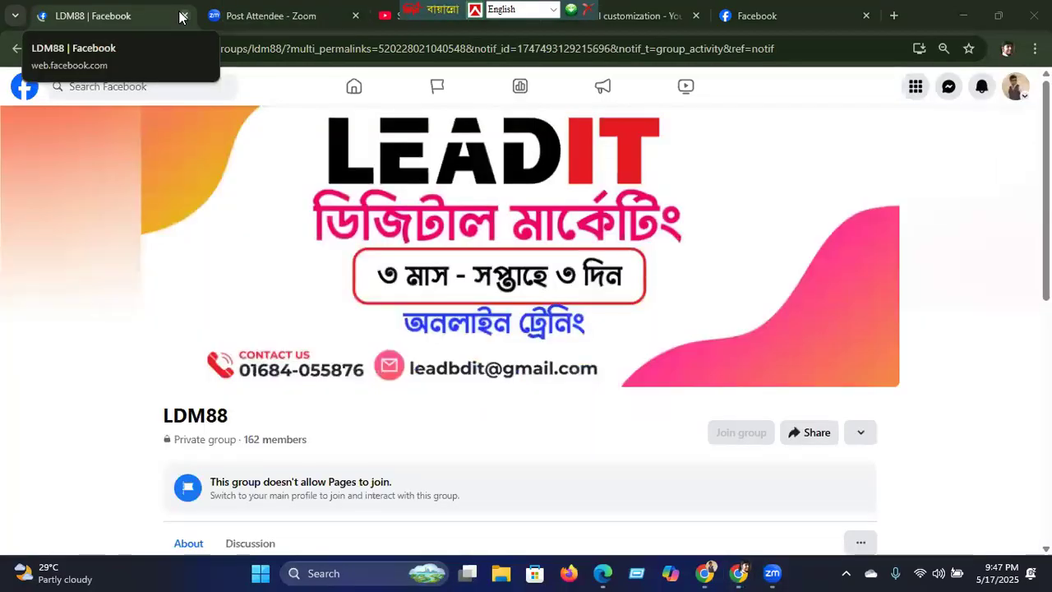
pyautogui.click(180, 14)
pyautogui.click(183, 15)
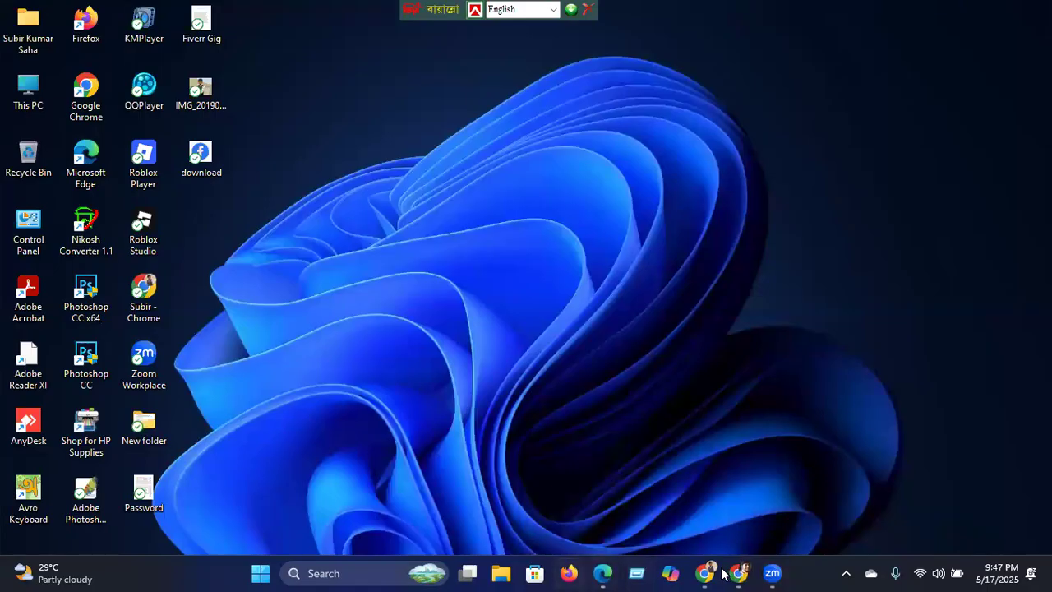
# Step: Bring the other Chrome window forward and switch to the Channel customization tab
pyautogui.click(707, 572)
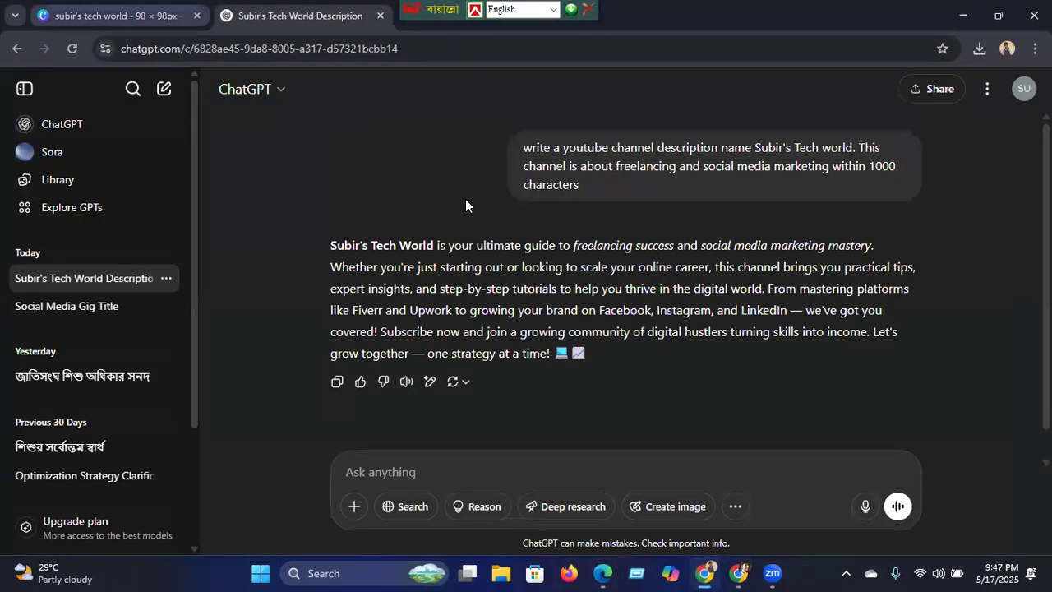
pyautogui.click(94, 16)
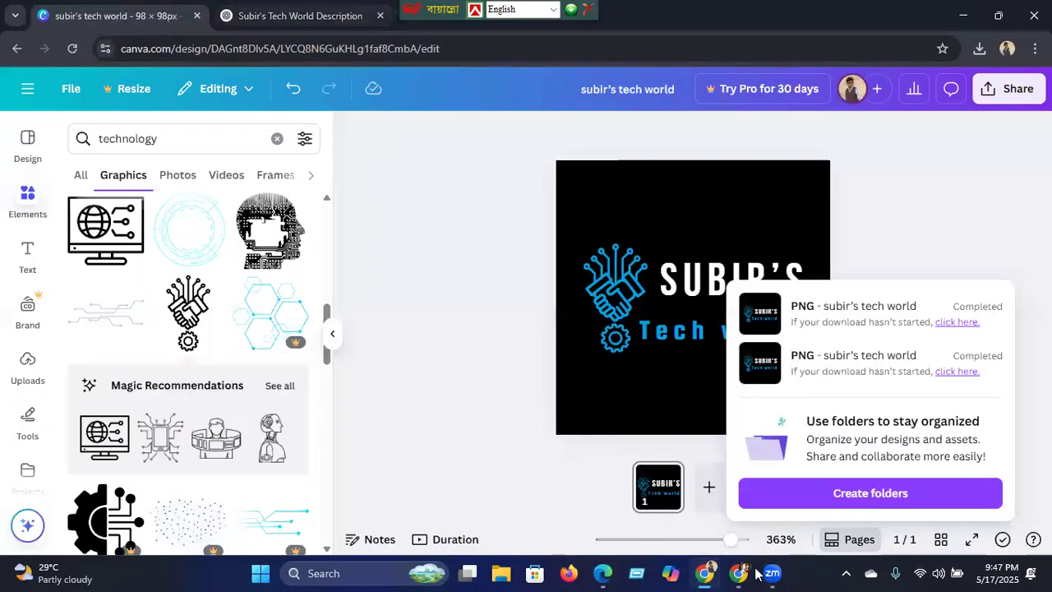
pyautogui.click(317, 15)
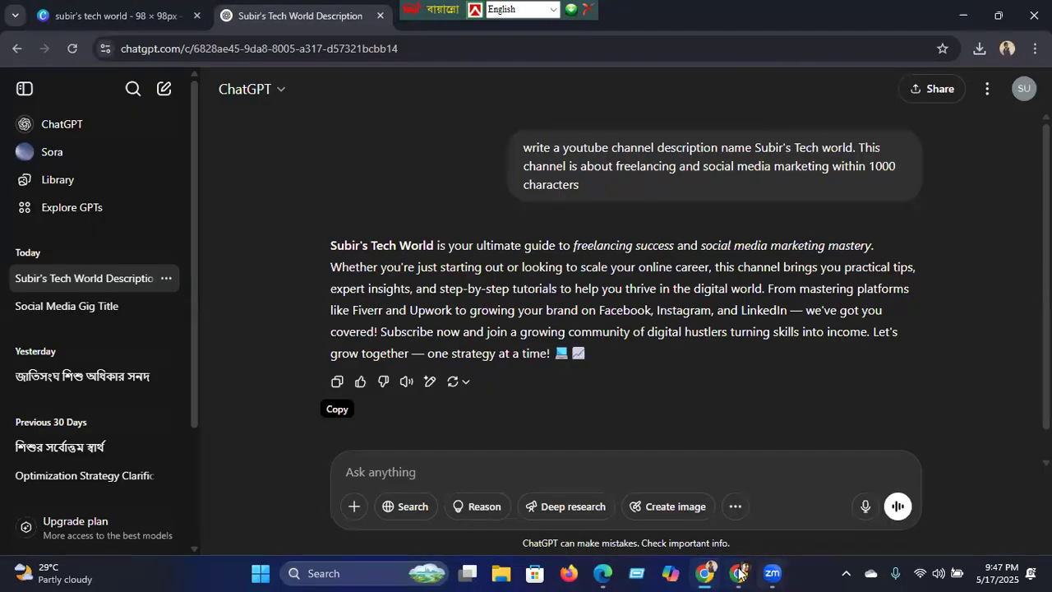
pyautogui.click(738, 573)
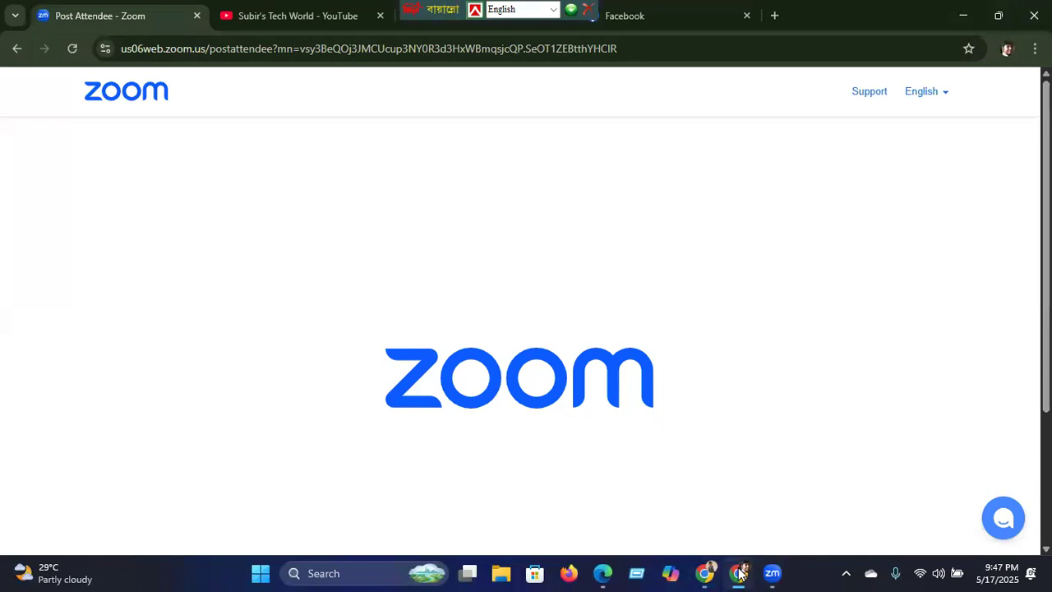
pyautogui.click(583, 8)
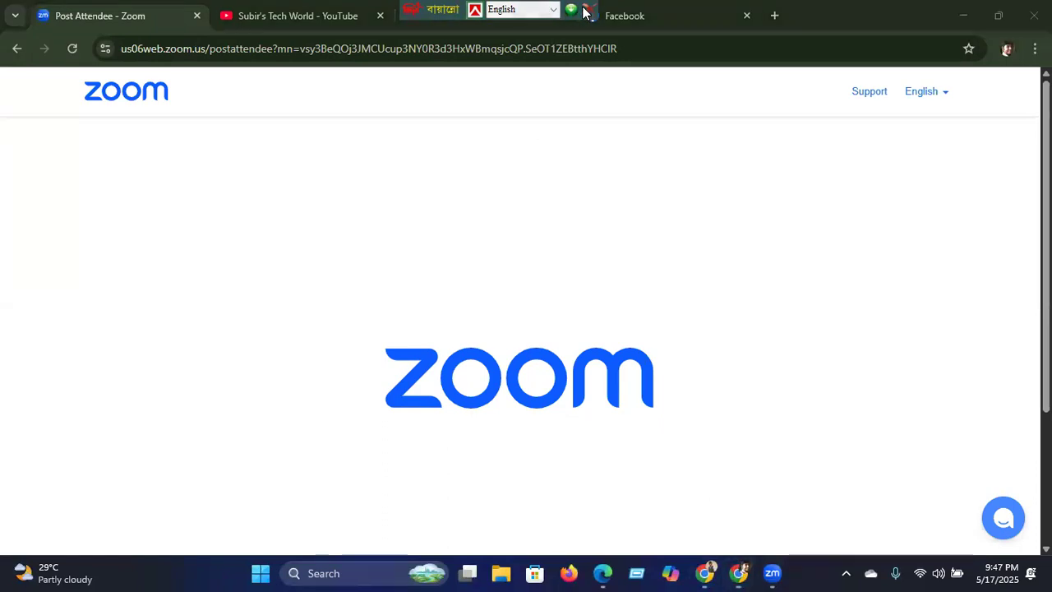
pyautogui.click(538, 88)
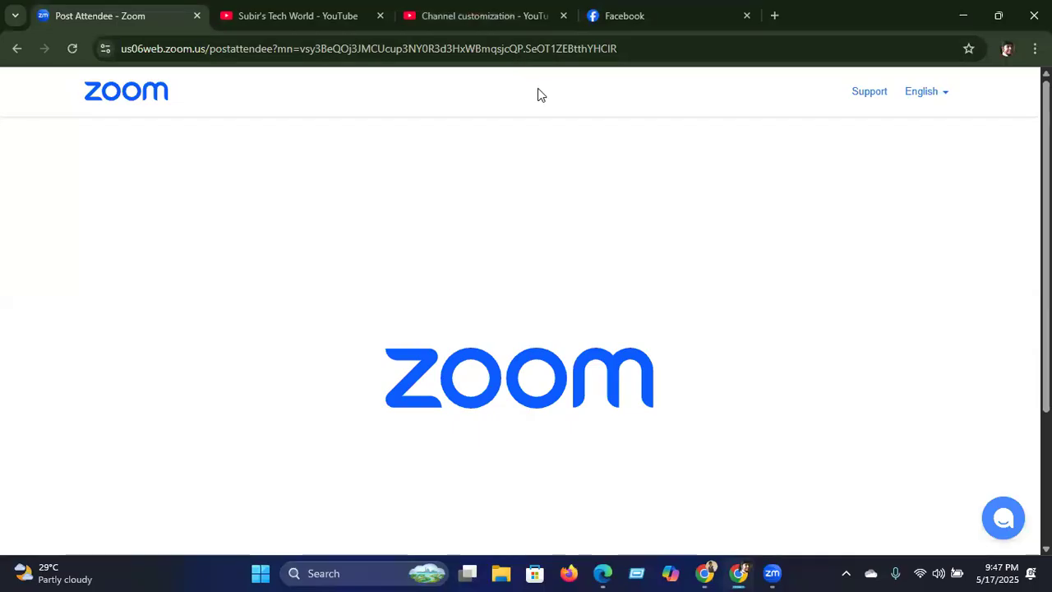
pyautogui.click(482, 18)
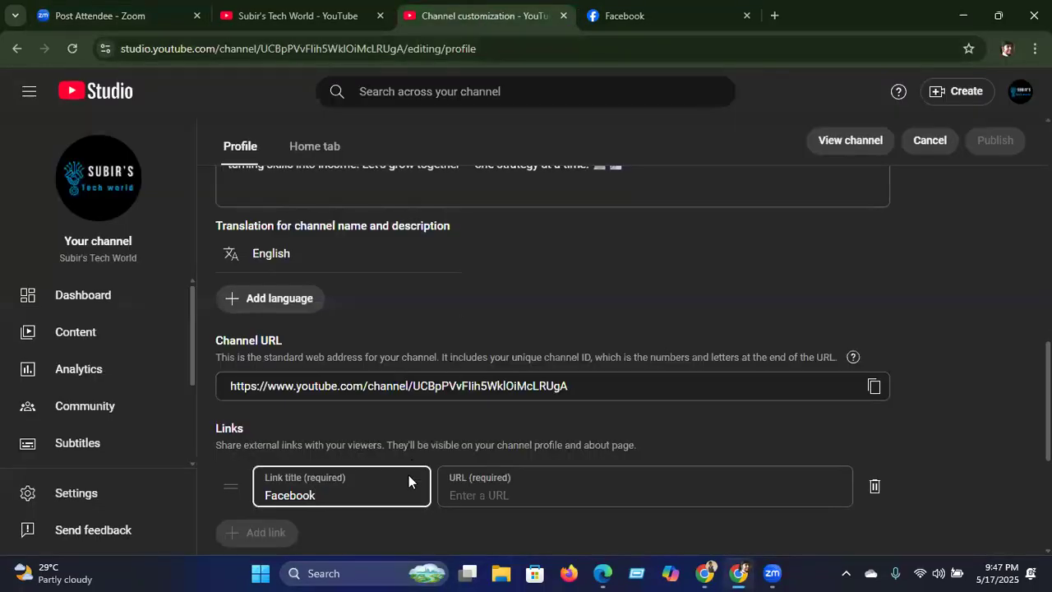
pyautogui.click(506, 485)
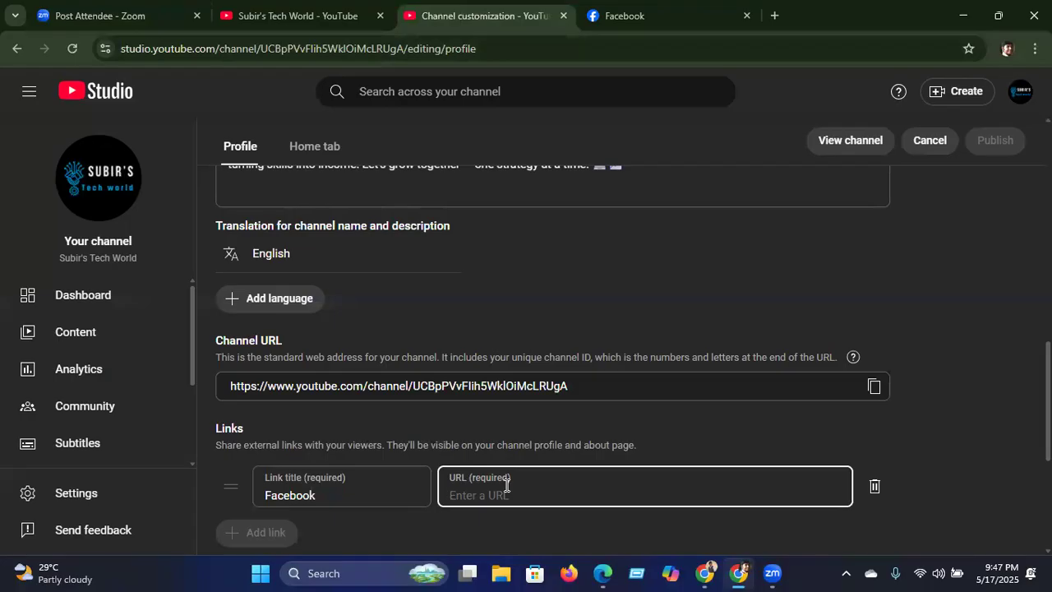
pyautogui.hotkey('ctrl', 'v')
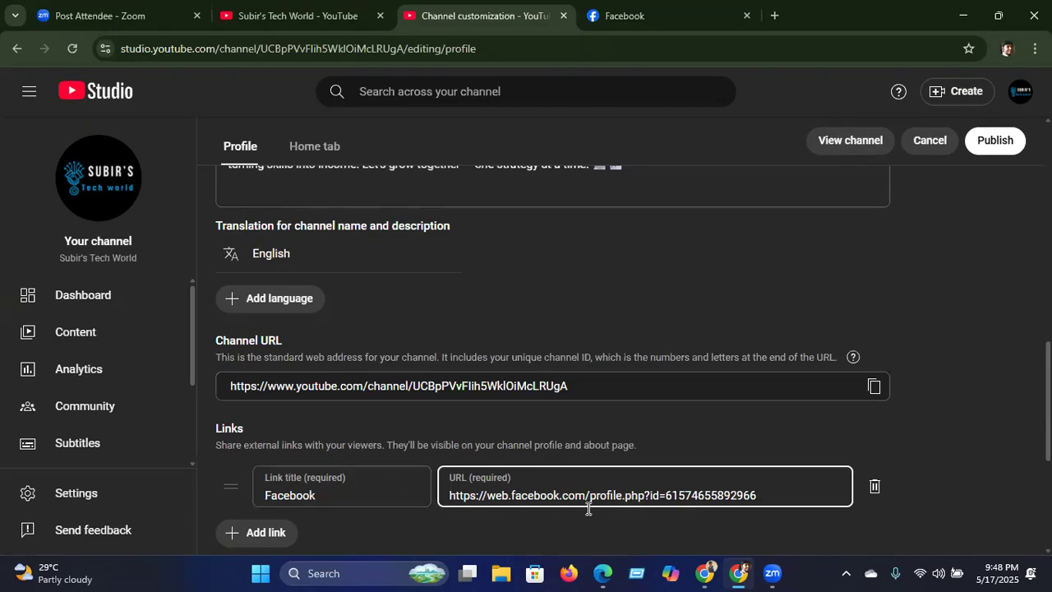
pyautogui.click(999, 145)
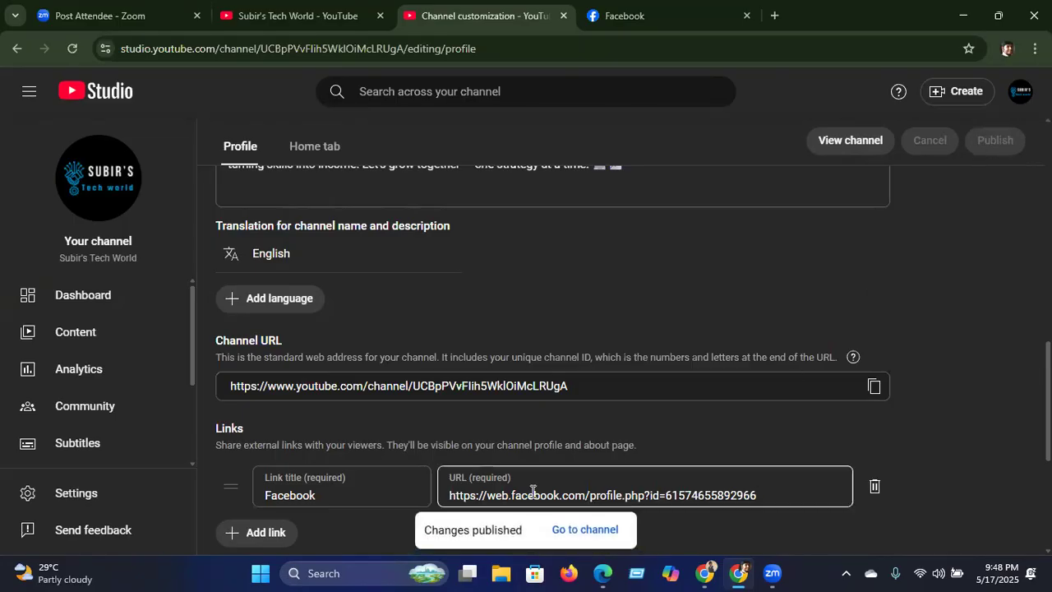
pyautogui.moveTo(945, 409); pyautogui.dragTo(942, 503)
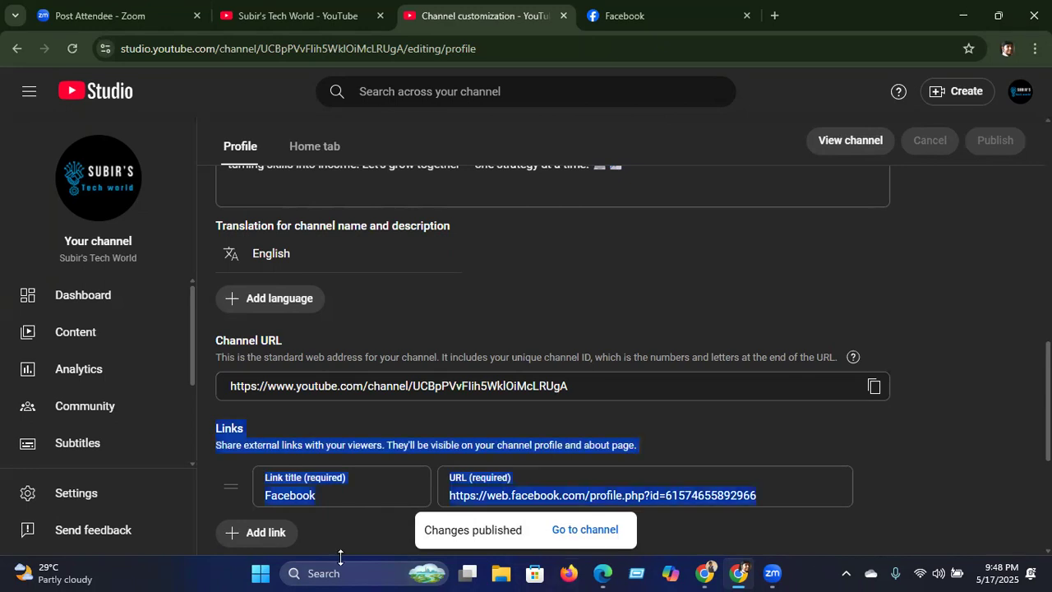
pyautogui.click(260, 532)
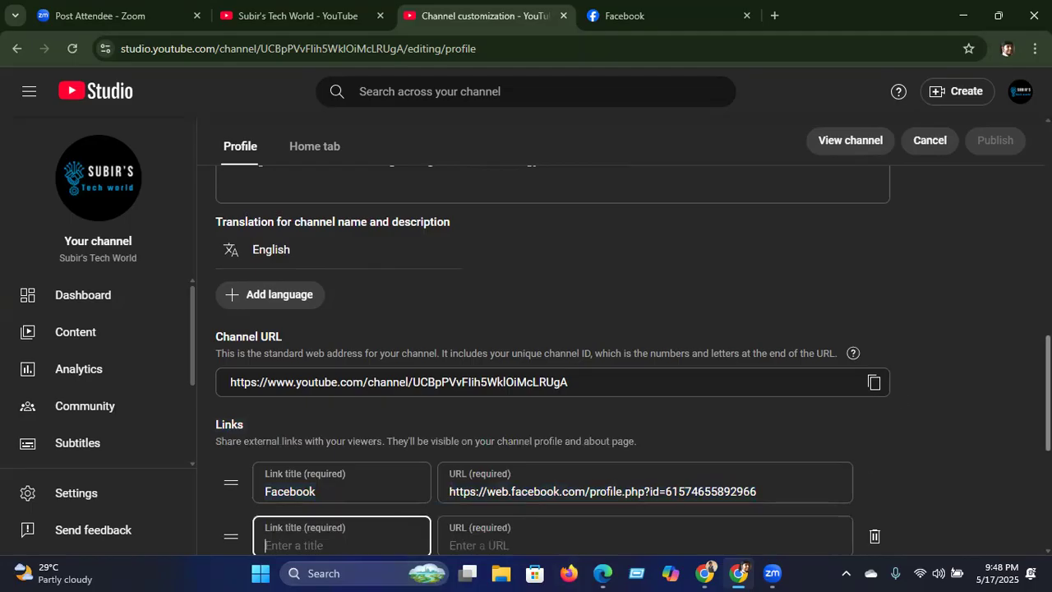
pyautogui.scroll(-5, 551, 361)
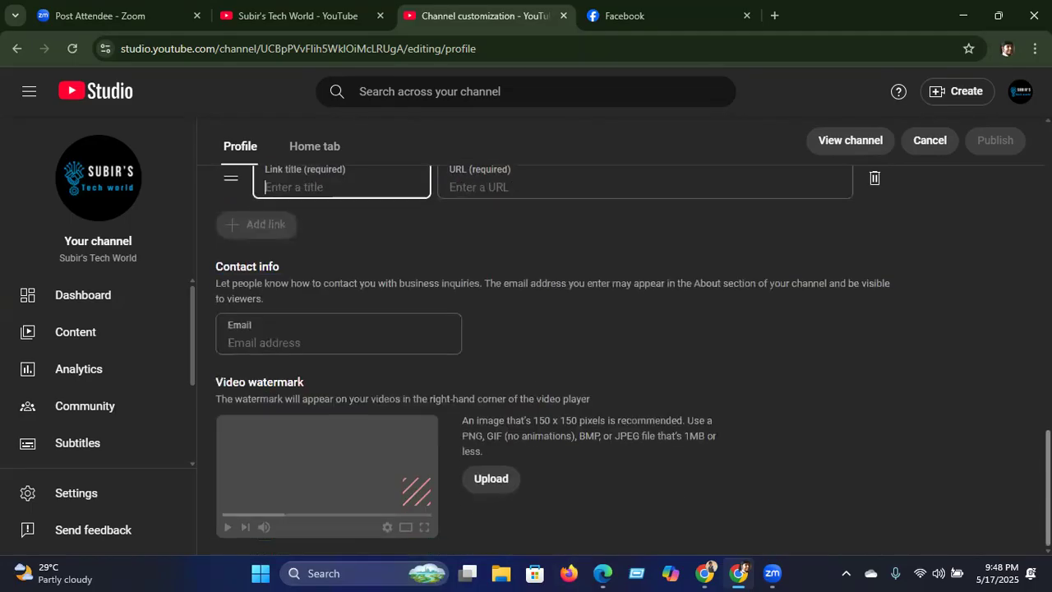
pyautogui.scroll(2, 550, 362)
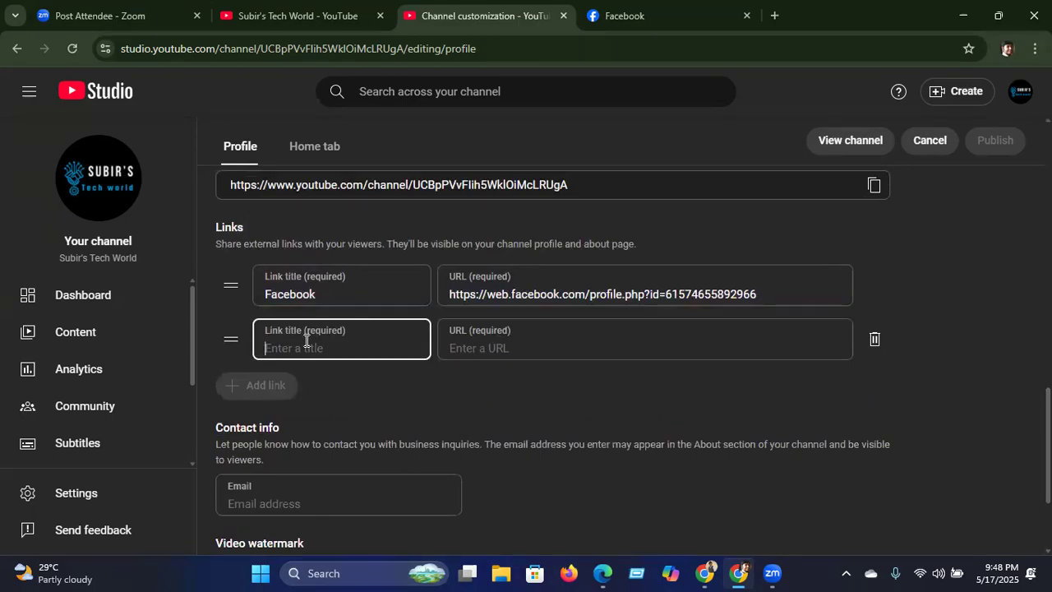
pyautogui.write('LinkedIn')
pyautogui.click(874, 338)
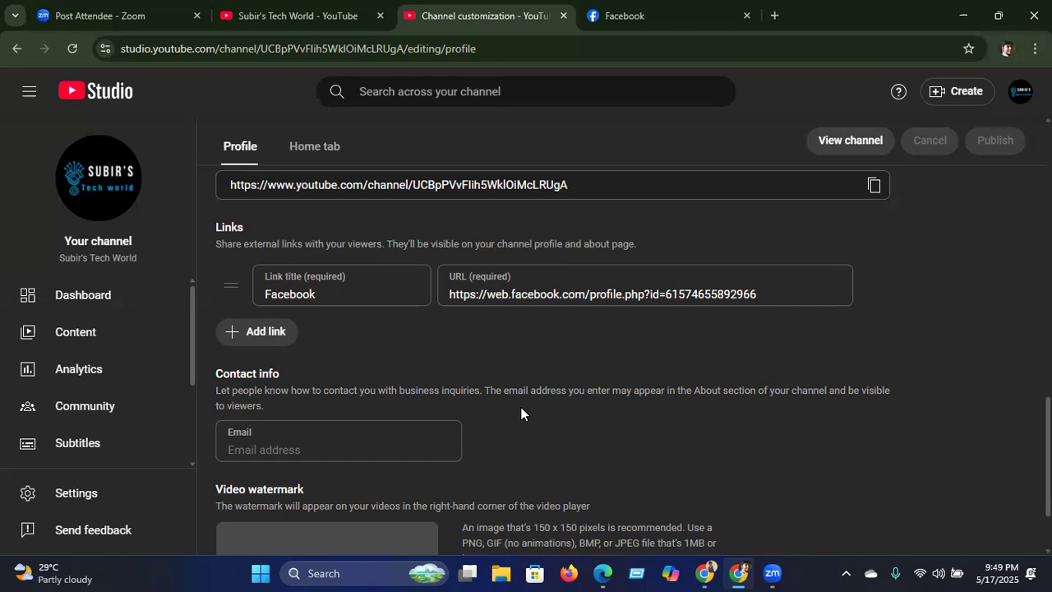
# Step: Enter the channel's contact email address under Contact info and publish
pyautogui.click(388, 449)
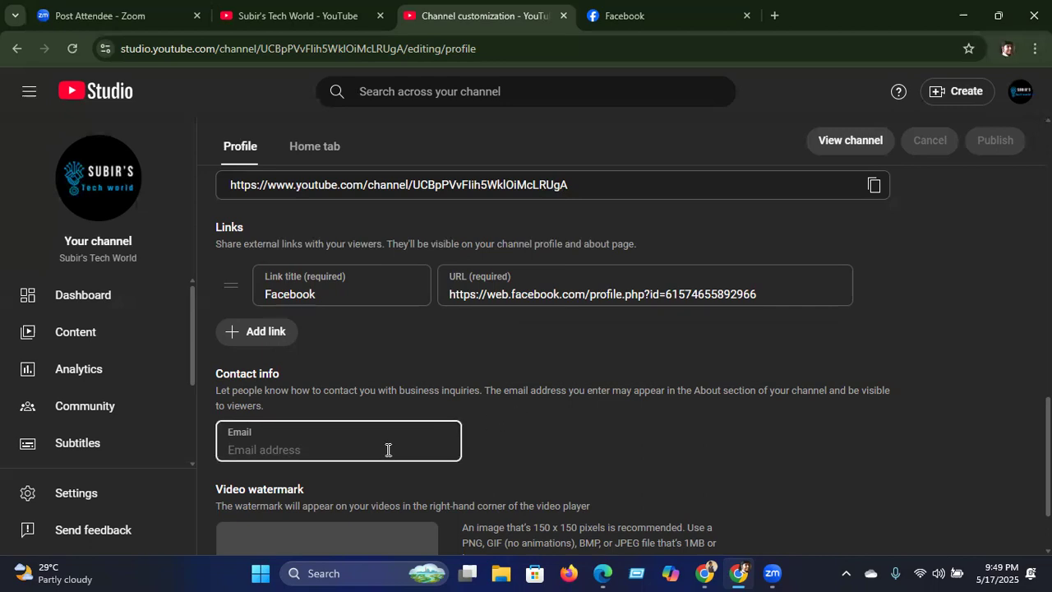
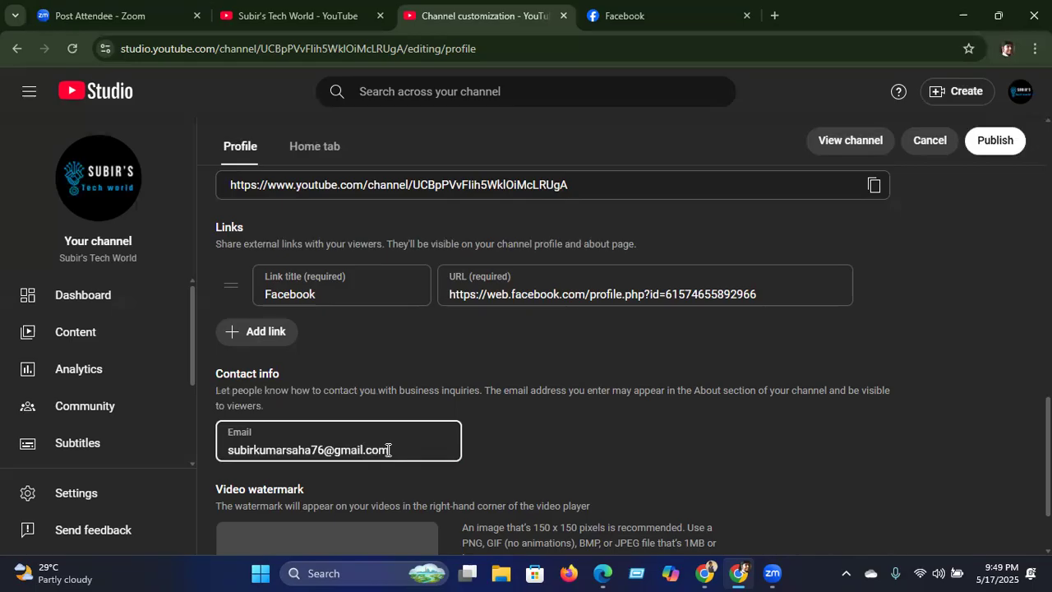
pyautogui.click(993, 140)
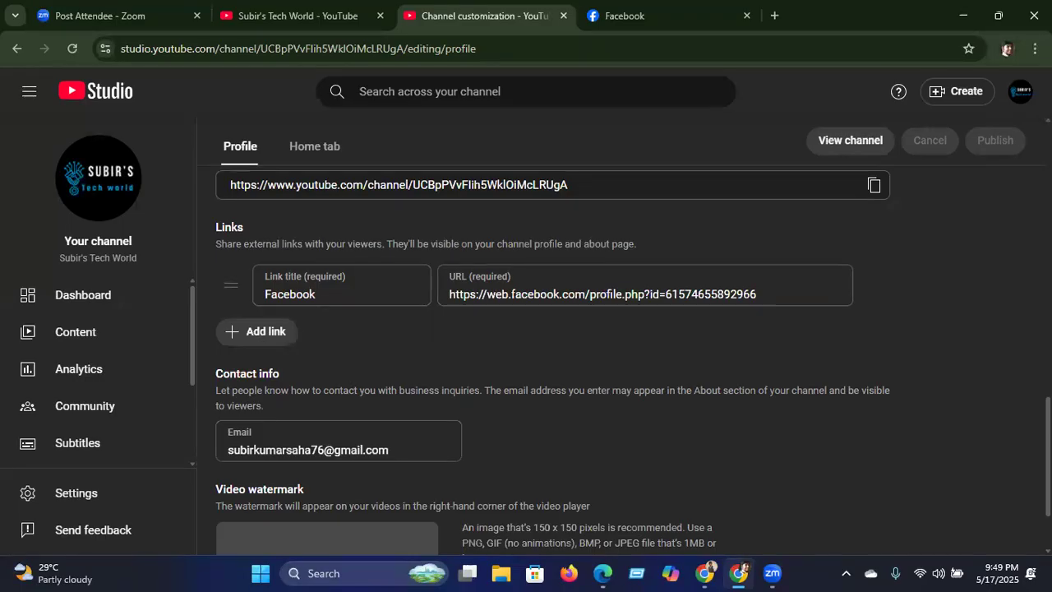
pyautogui.scroll(-2, 550, 362)
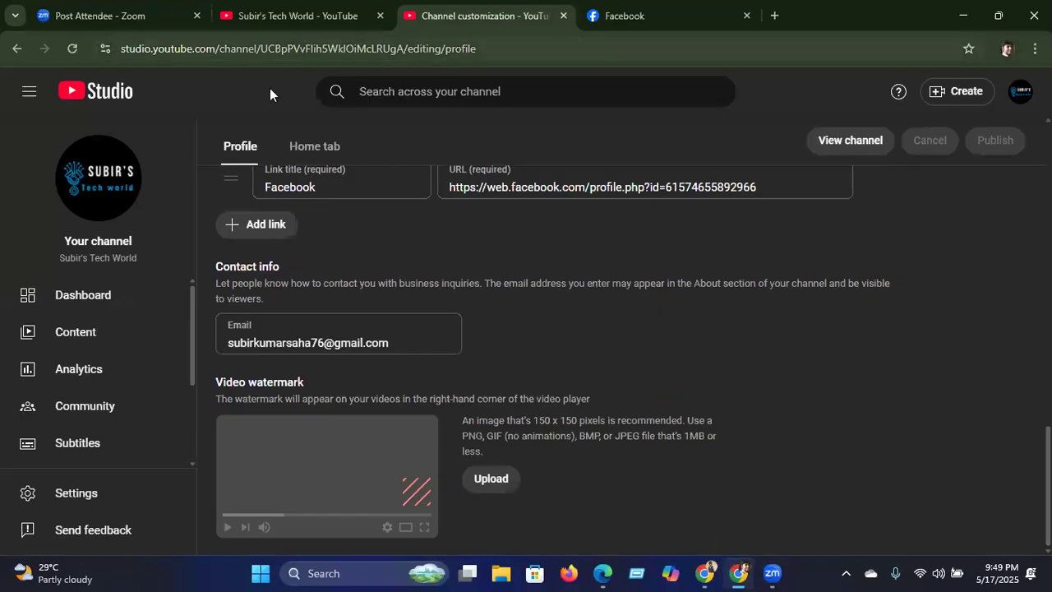
# Step: Search YouTube for the travel vlogger's name to list their channel and videos
pyautogui.click(269, 19)
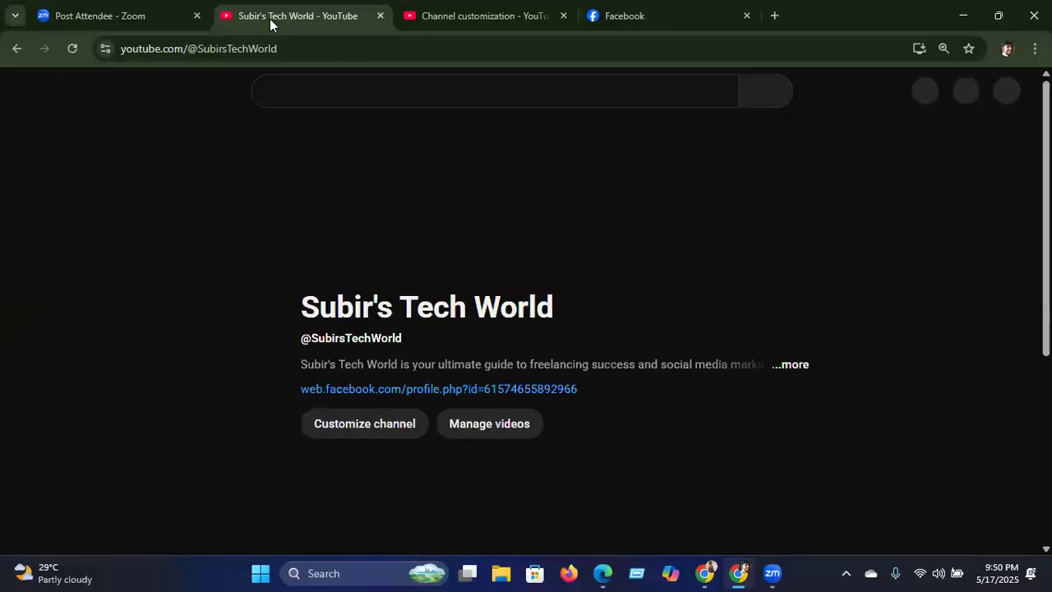
pyautogui.click(346, 84)
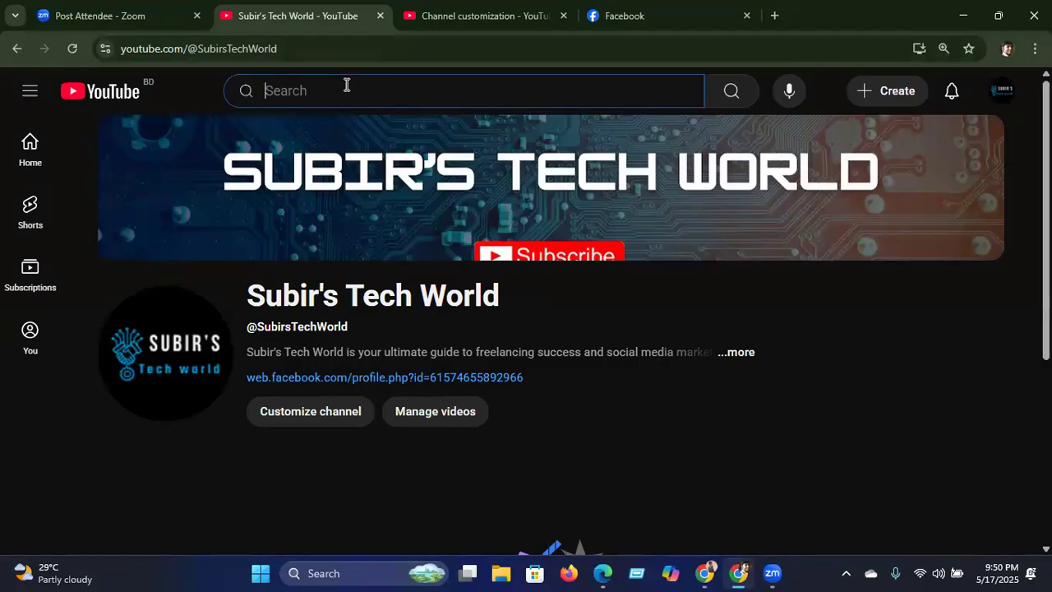
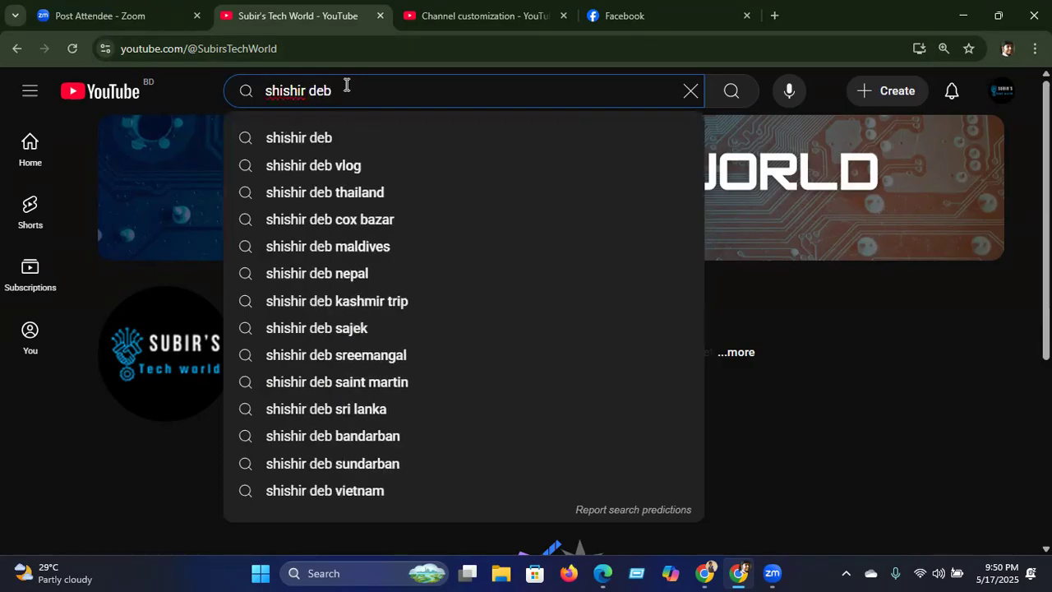
pyautogui.click(299, 137)
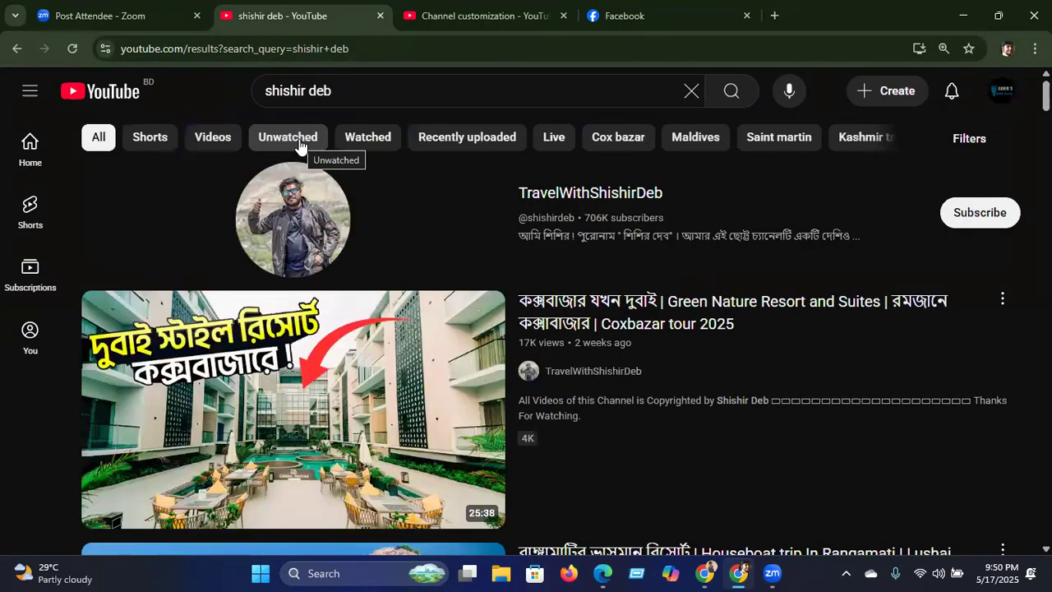
# Step: Play the Green Nature Resort video muted and watch the corner watermark
pyautogui.click(577, 306)
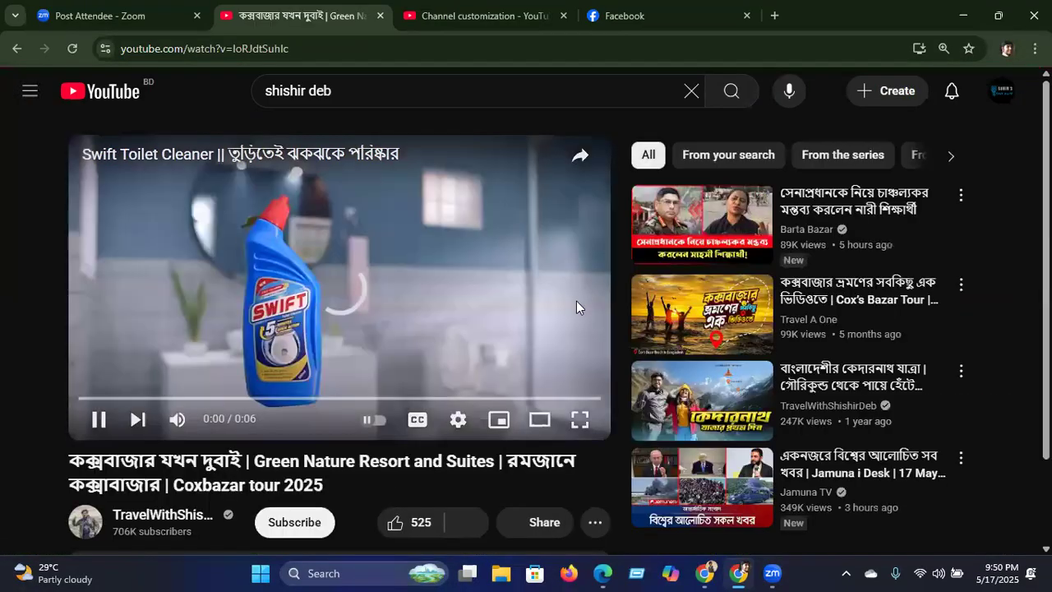
pyautogui.click(175, 423)
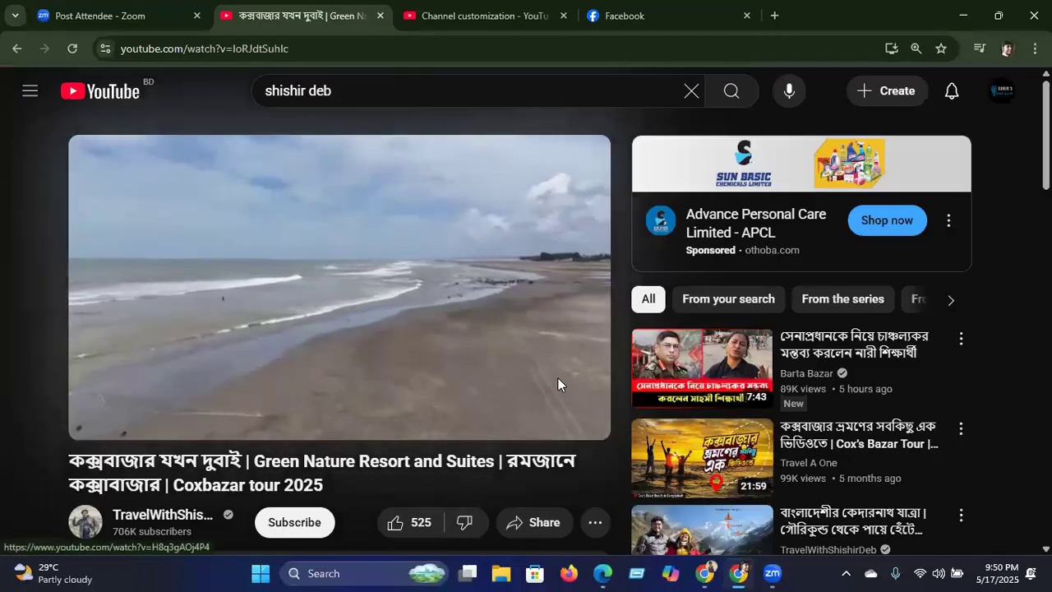
pyautogui.moveTo(584, 374)
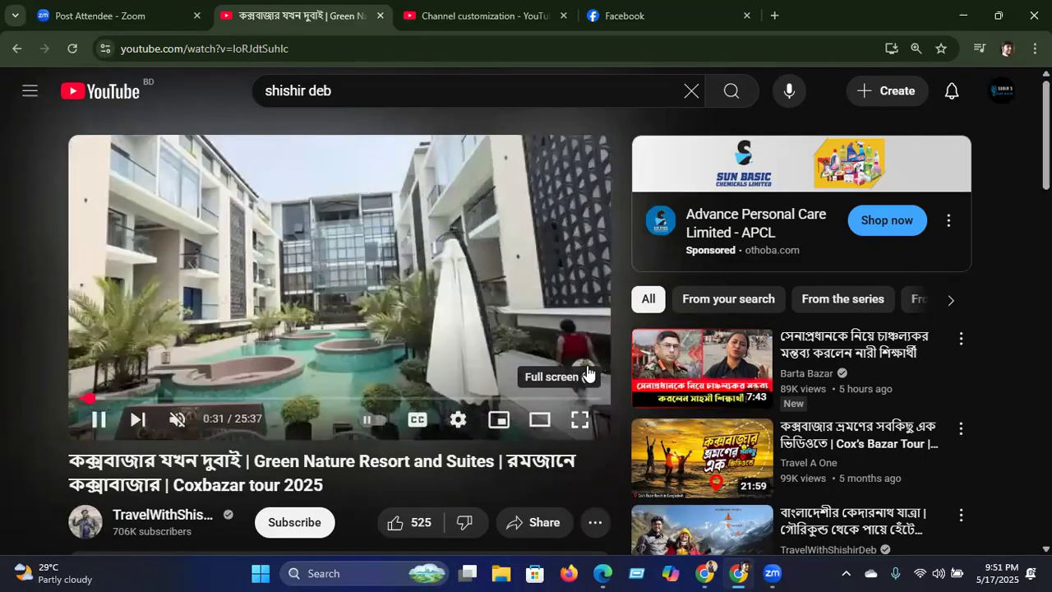
pyautogui.moveTo(586, 370)
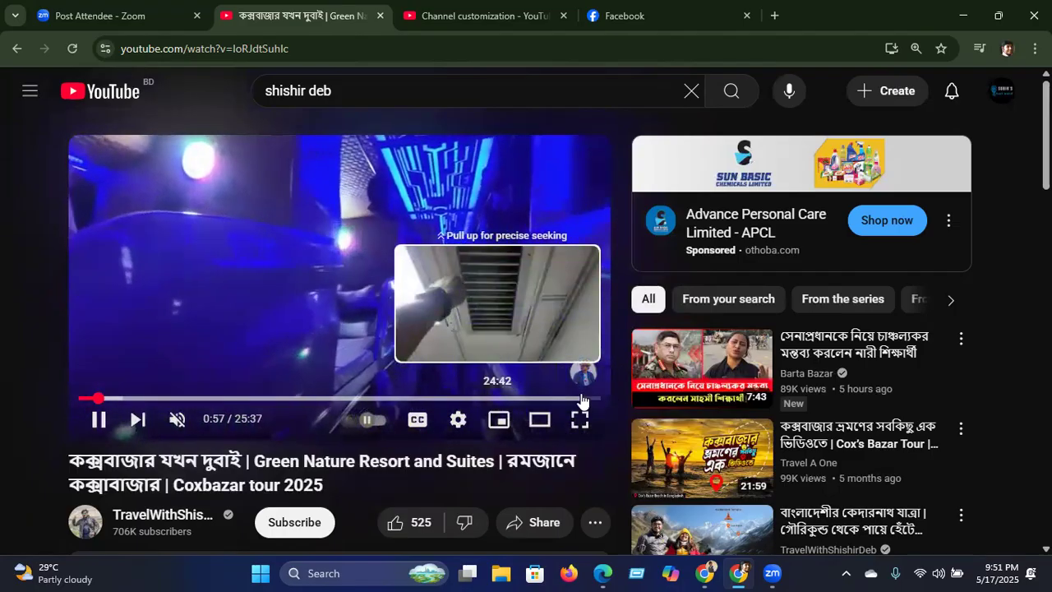
# Step: Close the video tab and return to the 'subir's tech world' Canva design
pyautogui.click(379, 16)
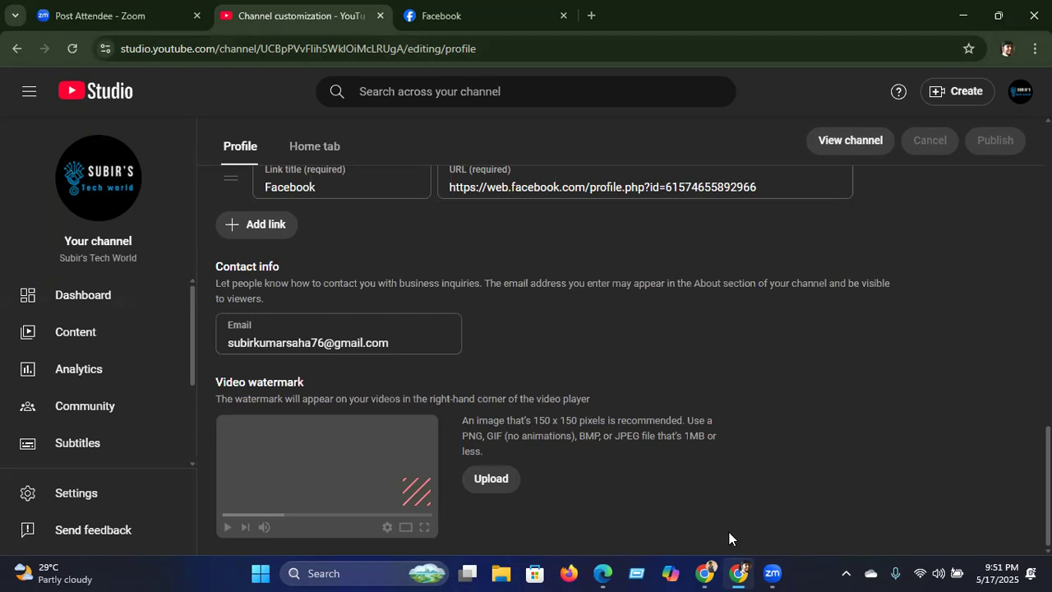
pyautogui.click(702, 573)
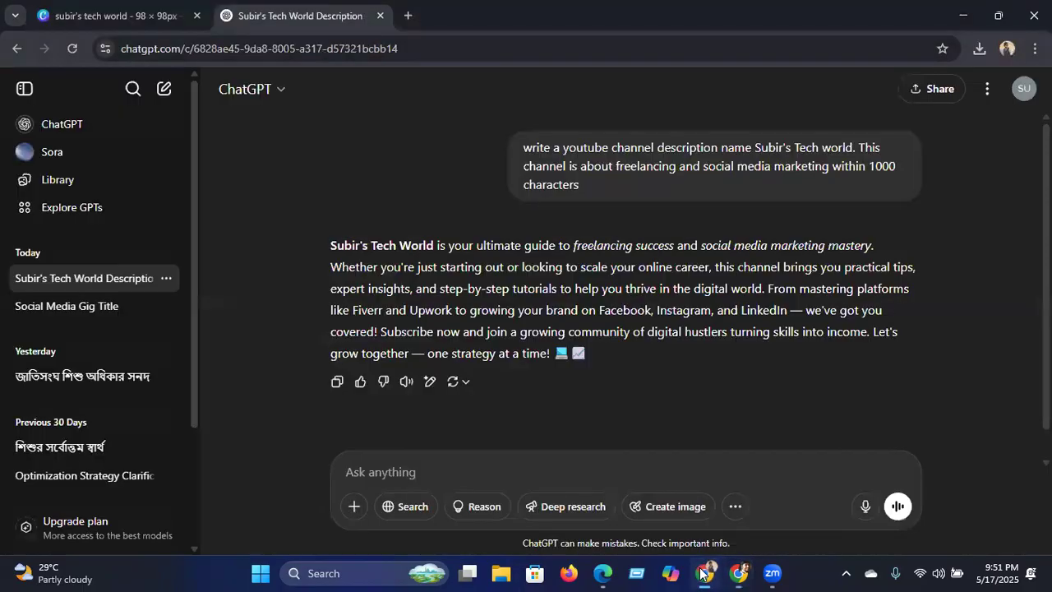
pyautogui.click(137, 19)
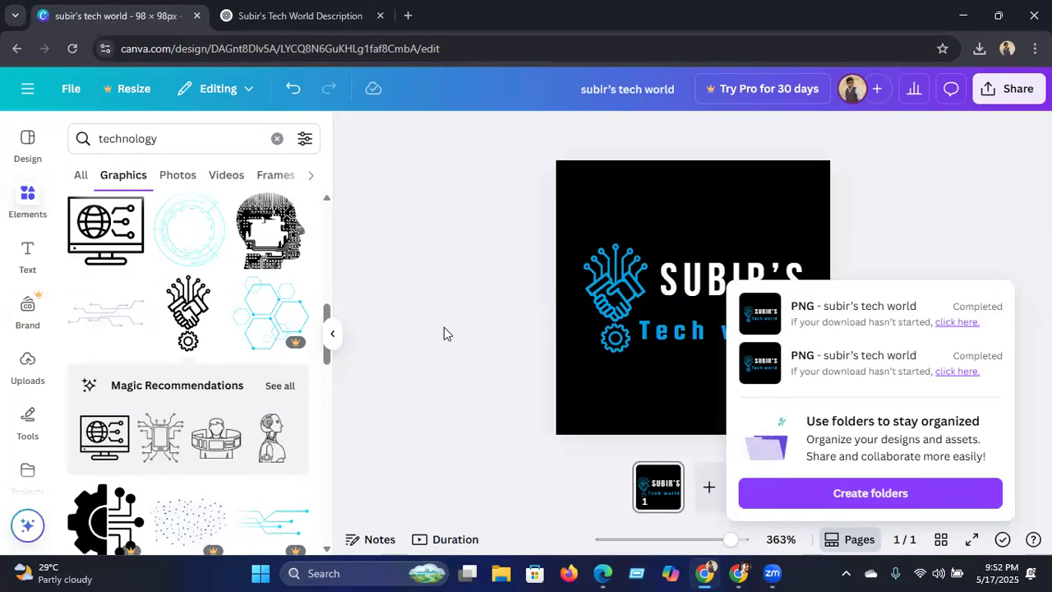
# Step: Create a custom-size 150 × 150 px design from Canva's home page
pyautogui.click(27, 96)
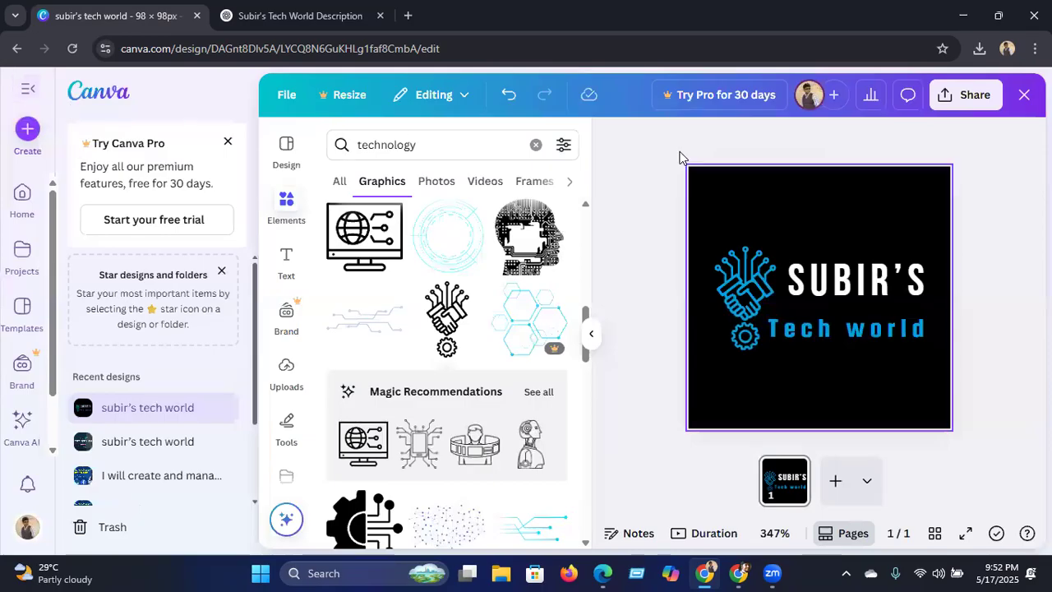
pyautogui.click(1021, 100)
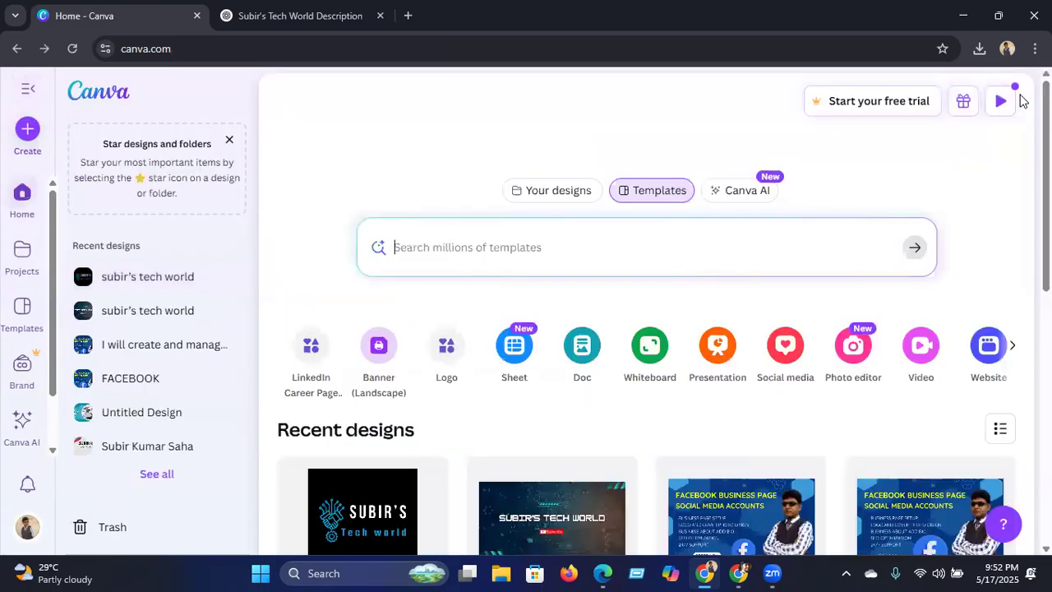
pyautogui.click(1011, 350)
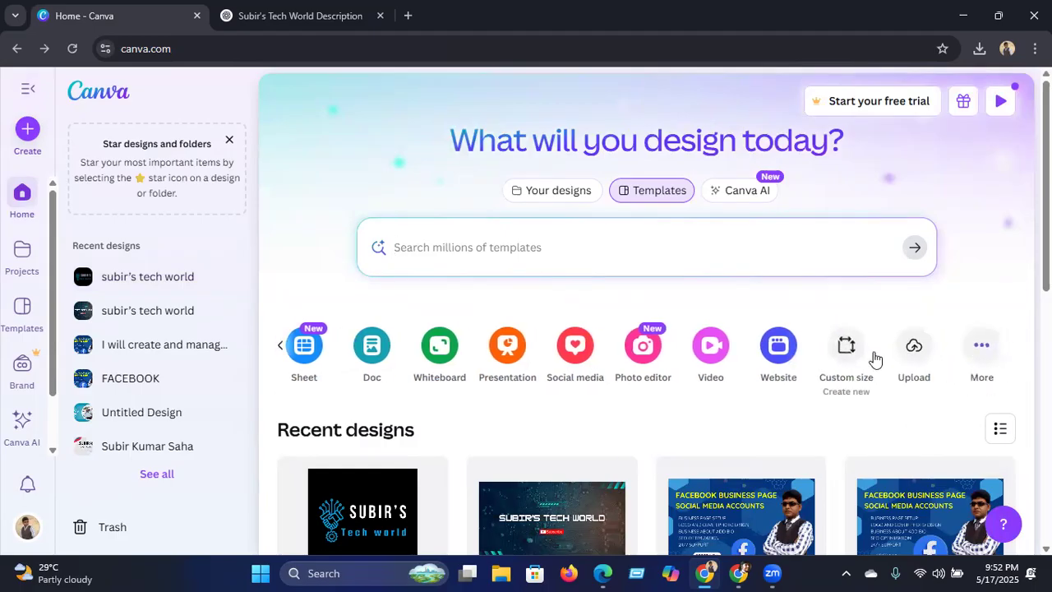
pyautogui.click(845, 347)
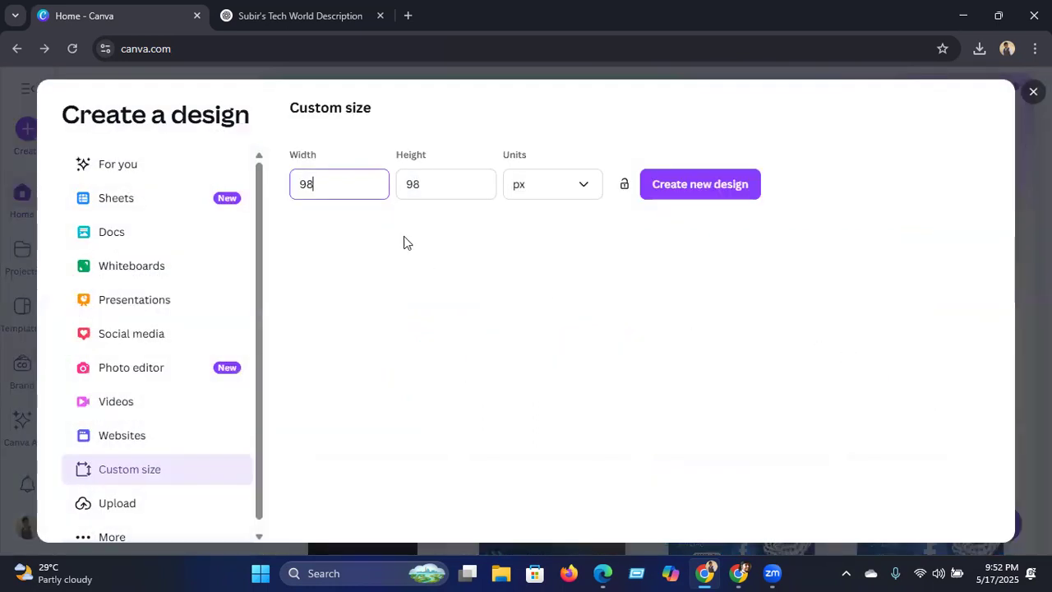
pyautogui.press('BackSpace')
pyautogui.write('150')
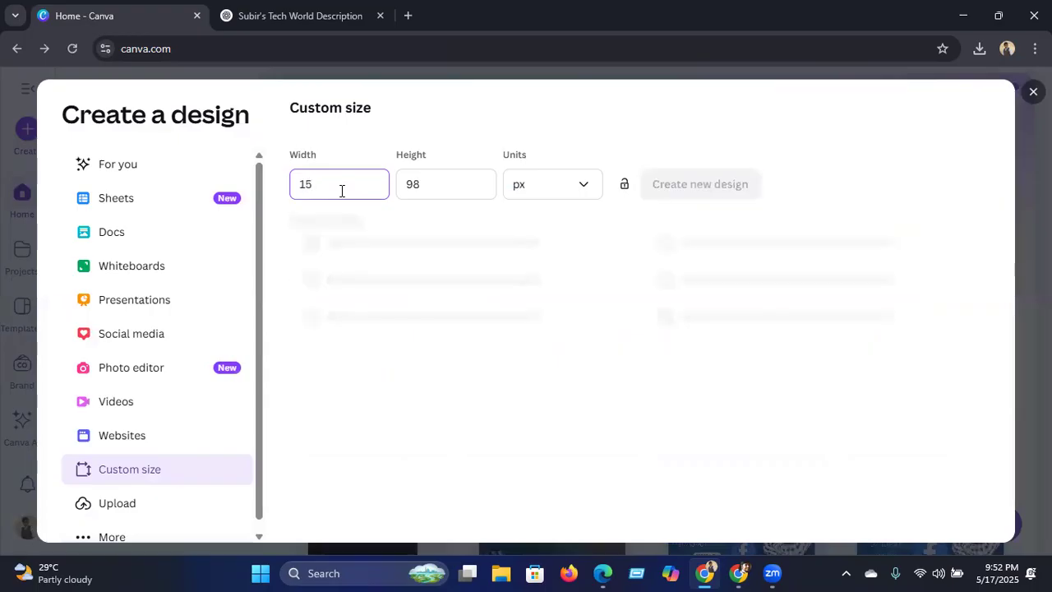
pyautogui.click(431, 179)
pyautogui.press('BackSpace')
pyautogui.press('BackSpace')
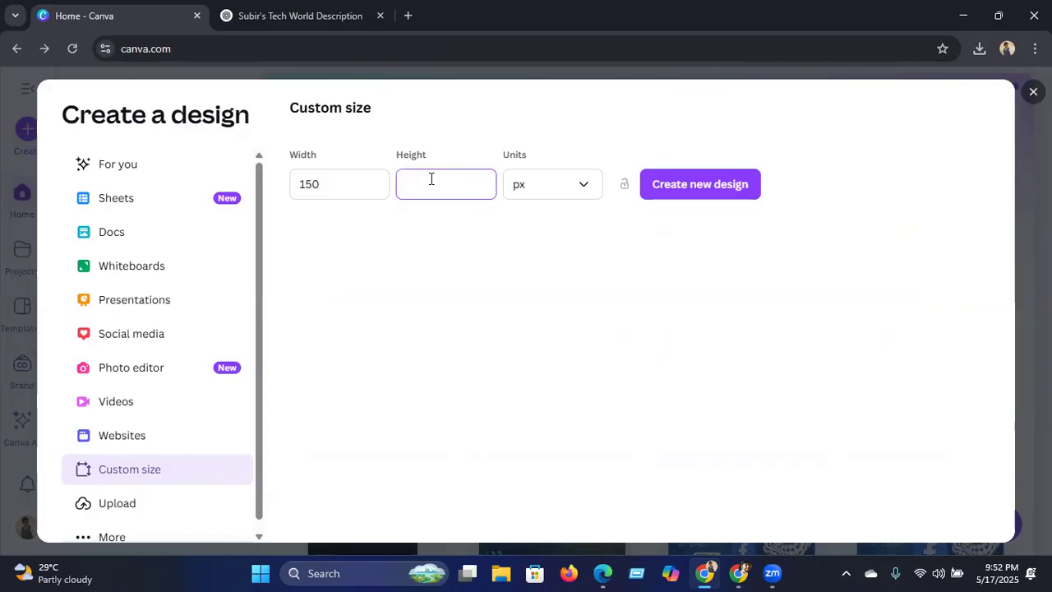
pyautogui.write('150')
pyautogui.click(695, 186)
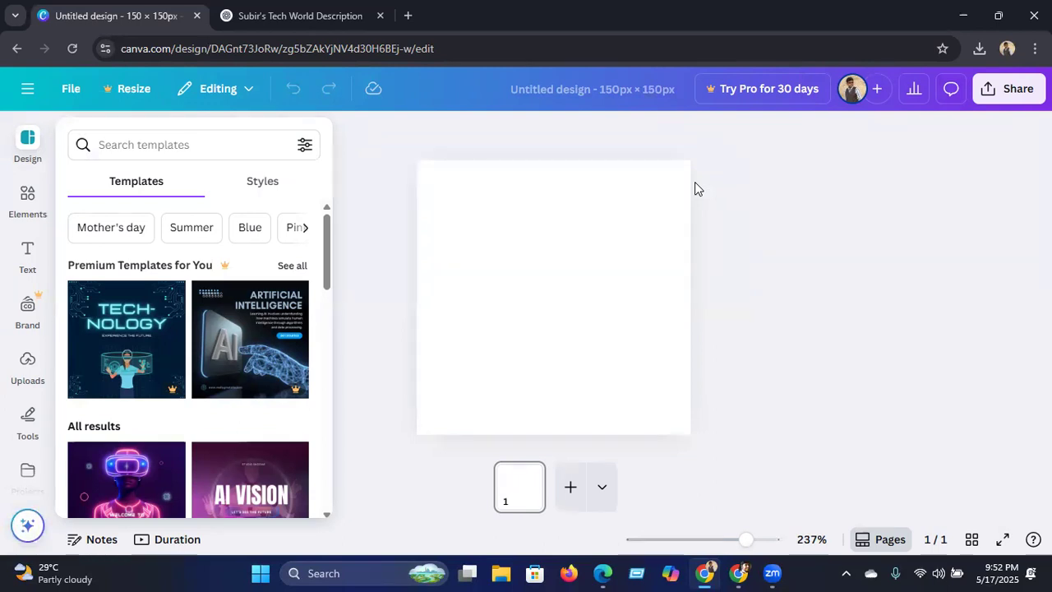
# Step: Add the cut-out portrait photo from Uploads and resize it to about 120 × 90
pyautogui.click(27, 369)
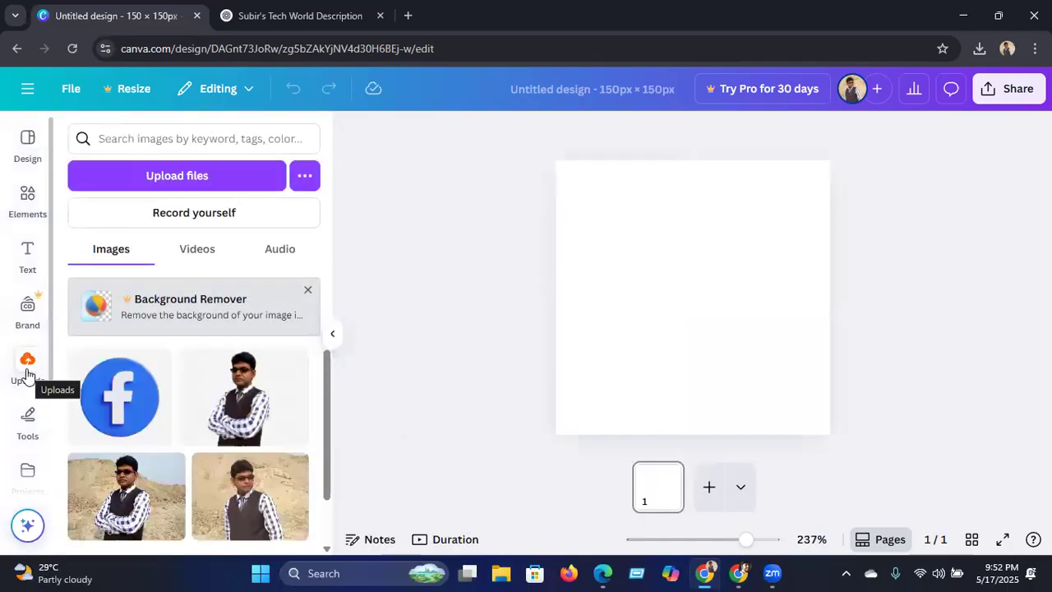
pyautogui.moveTo(240, 417)
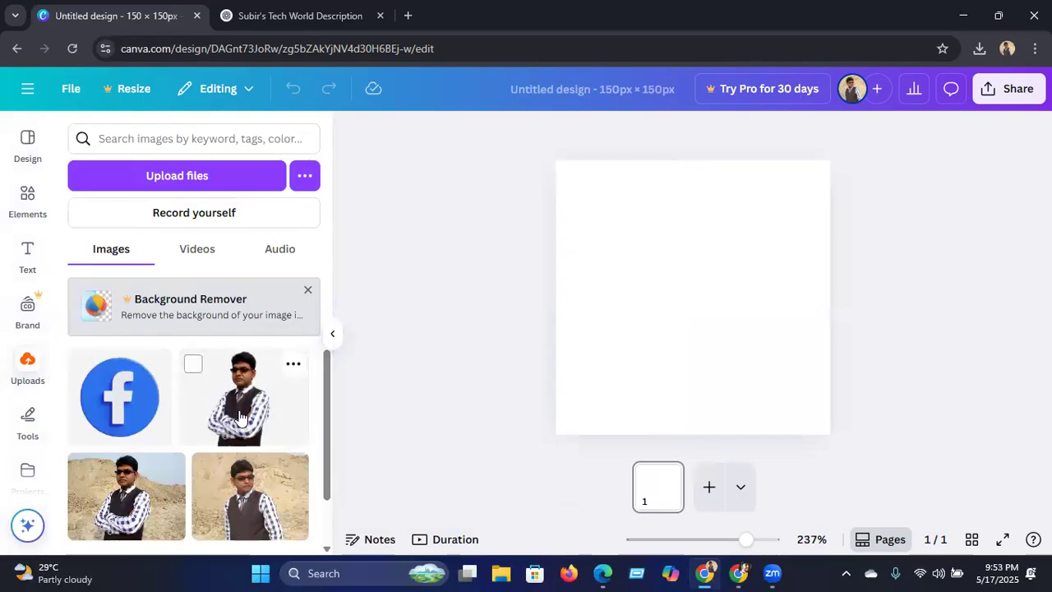
pyautogui.click(240, 416)
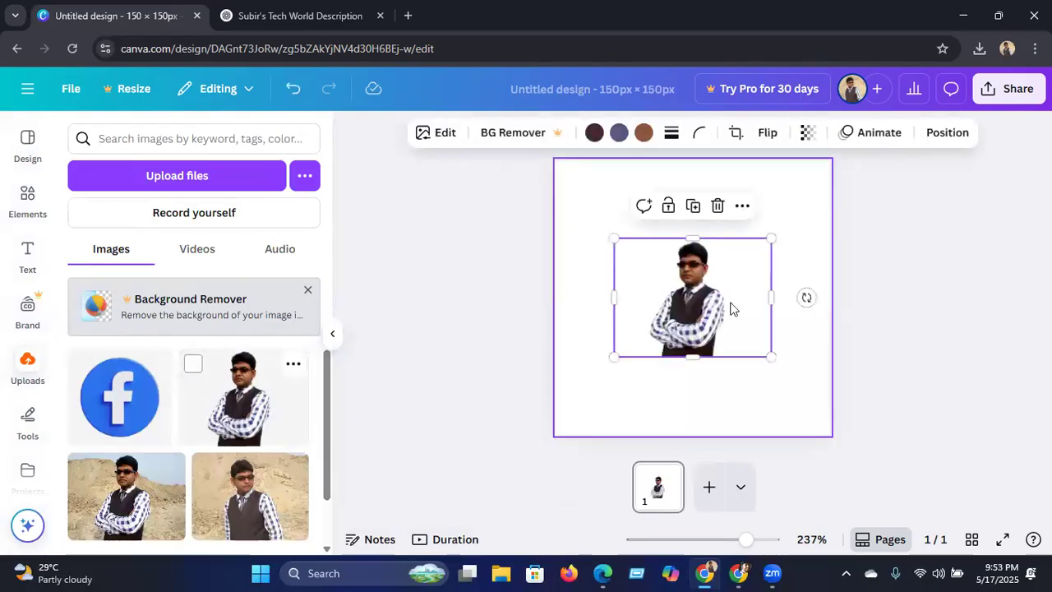
pyautogui.moveTo(772, 240); pyautogui.dragTo(787, 224)
pyautogui.moveTo(614, 357); pyautogui.dragTo(600, 386)
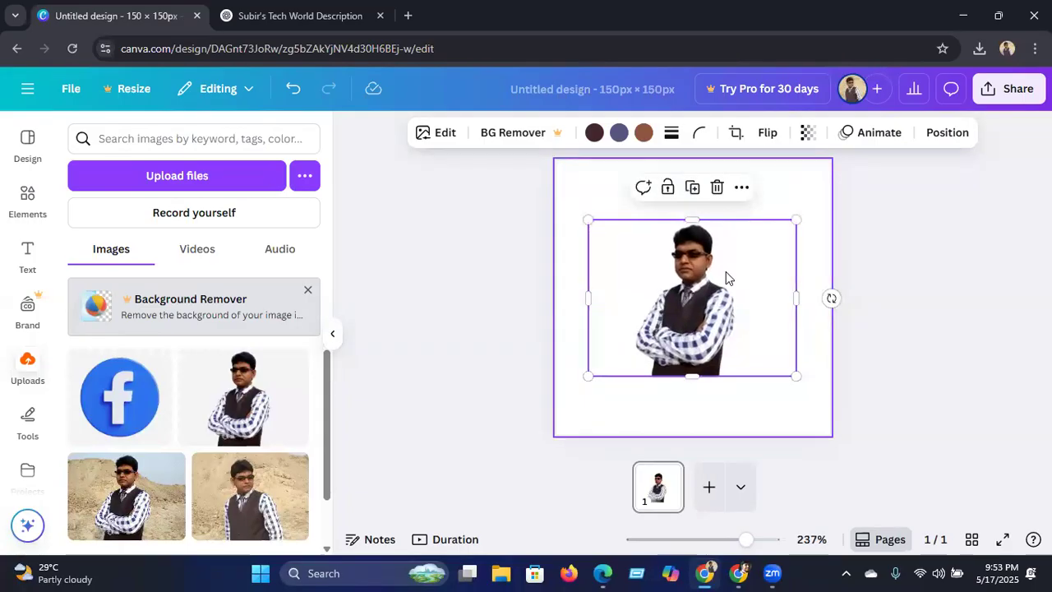
pyautogui.moveTo(803, 216); pyautogui.dragTo(801, 211)
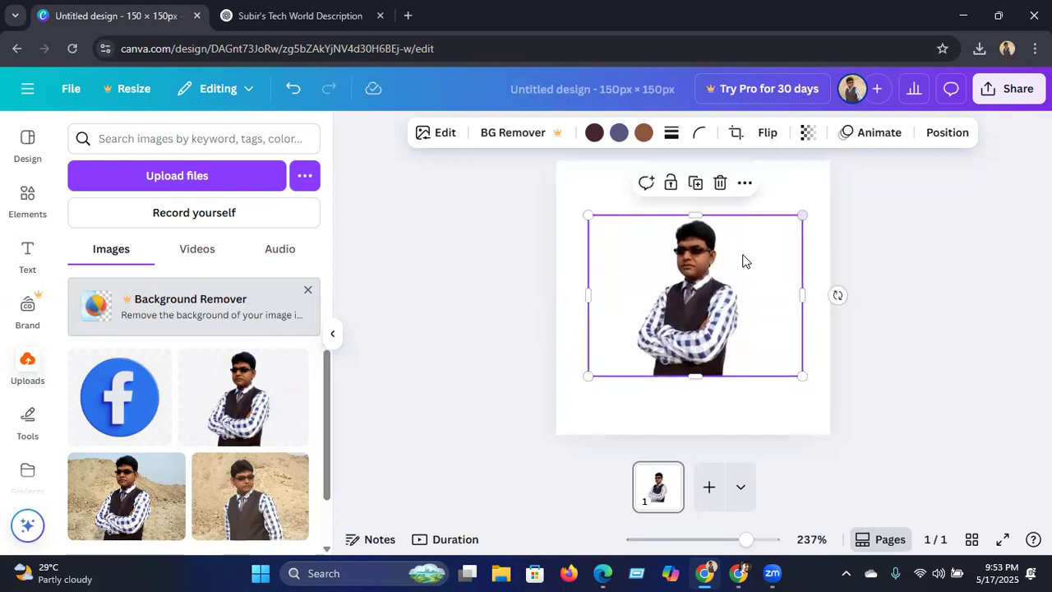
pyautogui.moveTo(588, 373); pyautogui.dragTo(582, 378)
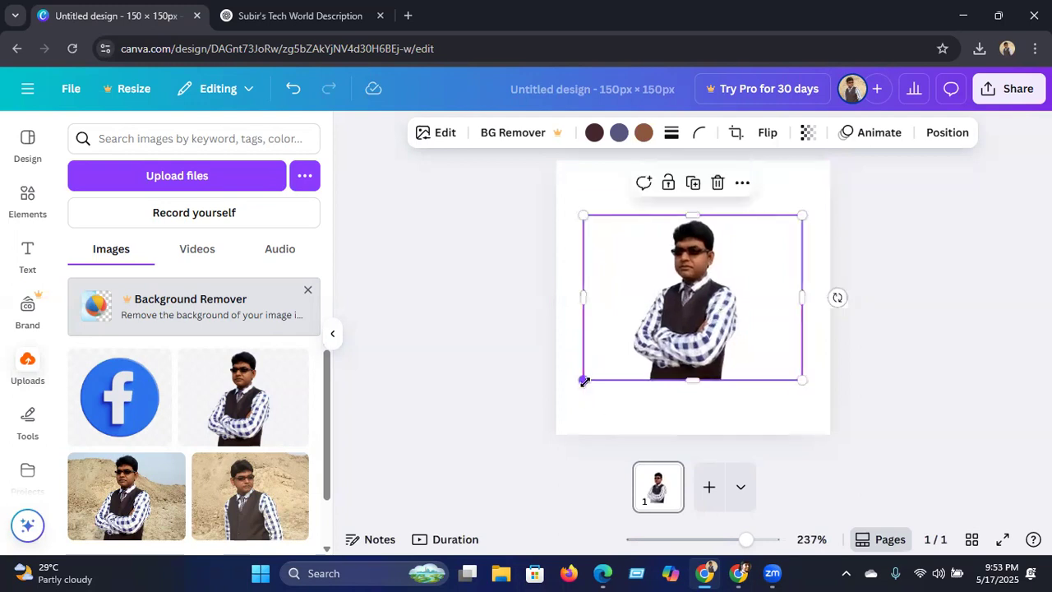
pyautogui.click(483, 389)
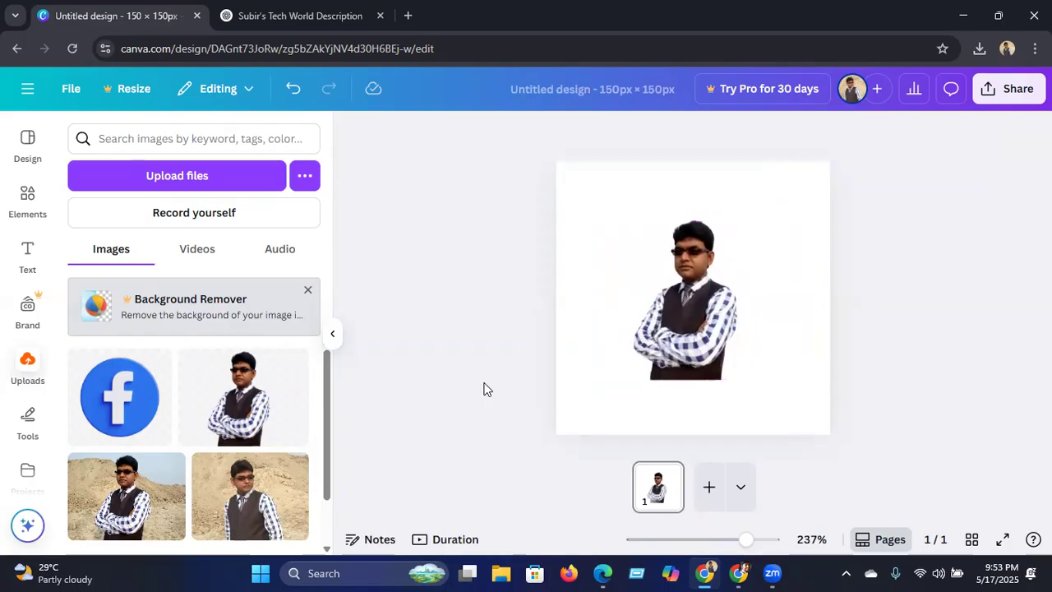
pyautogui.click(590, 411)
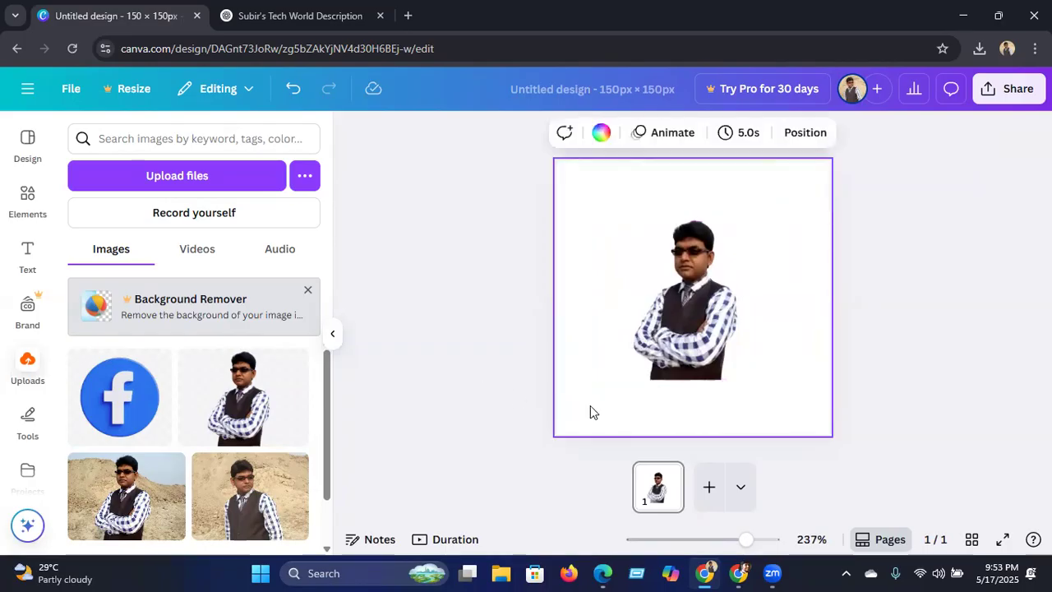
pyautogui.click(679, 333)
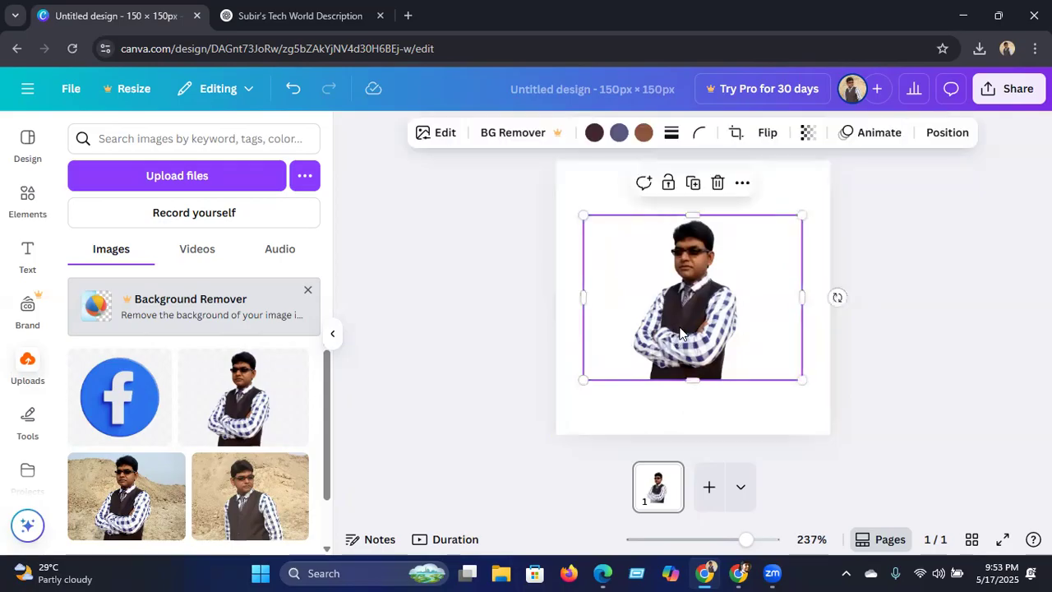
# Step: Set the man's photo transparency to 66, then deselect it
pyautogui.click(808, 135)
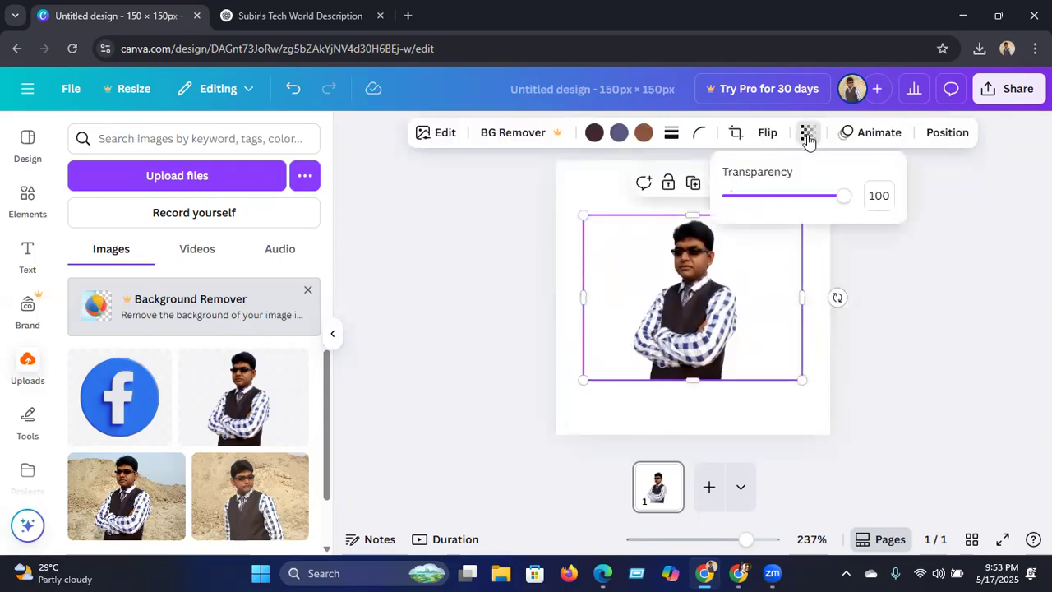
pyautogui.moveTo(845, 204); pyautogui.dragTo(790, 214)
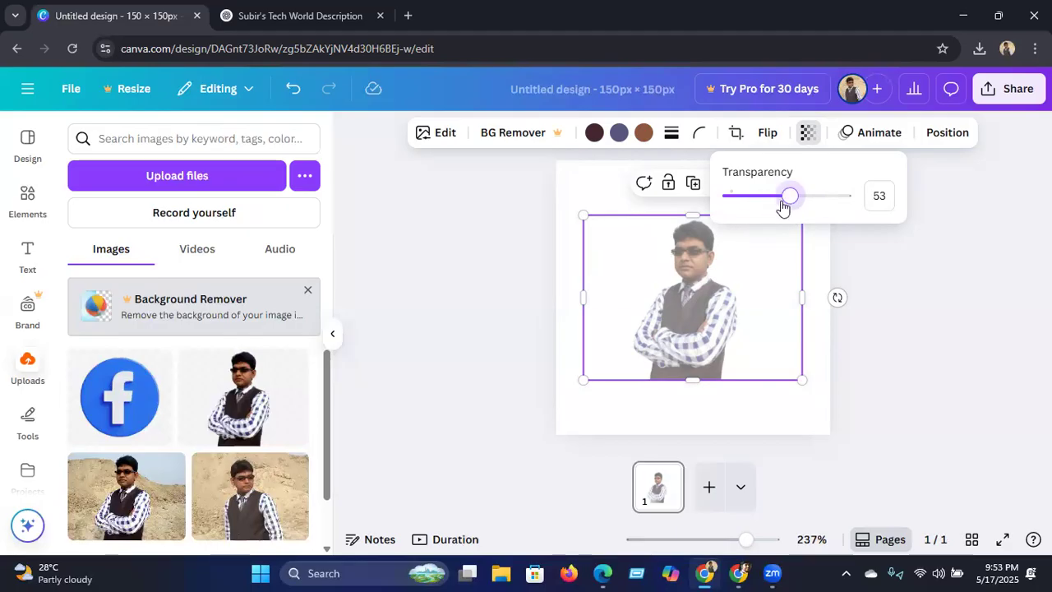
pyautogui.moveTo(789, 203); pyautogui.dragTo(816, 203)
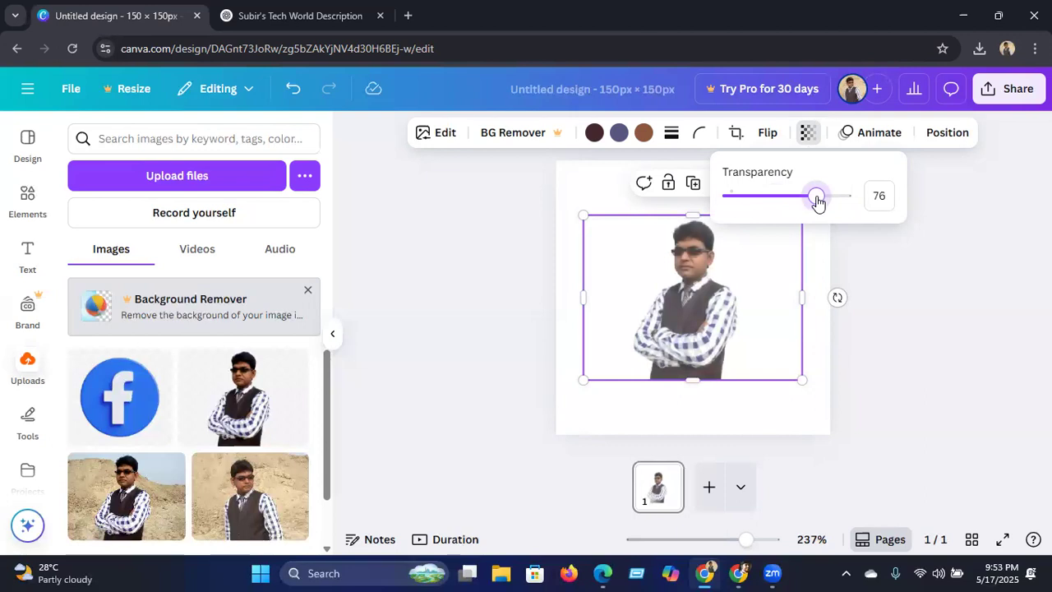
pyautogui.moveTo(816, 202)
pyautogui.mouseDown()
pyautogui.moveTo(851, 202)
pyautogui.moveTo(805, 207)
pyautogui.mouseUp()
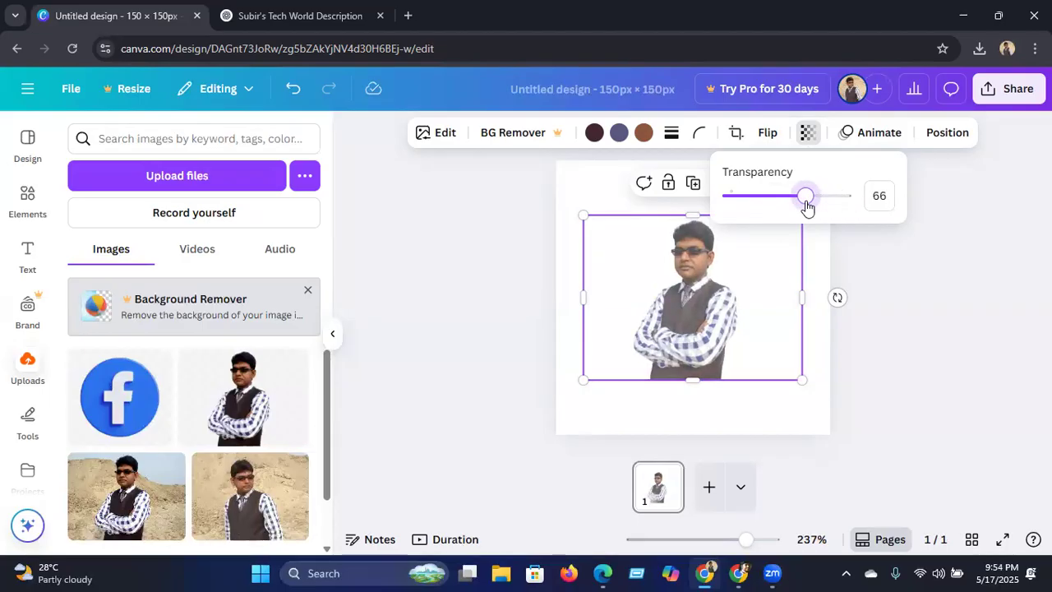
pyautogui.click(505, 374)
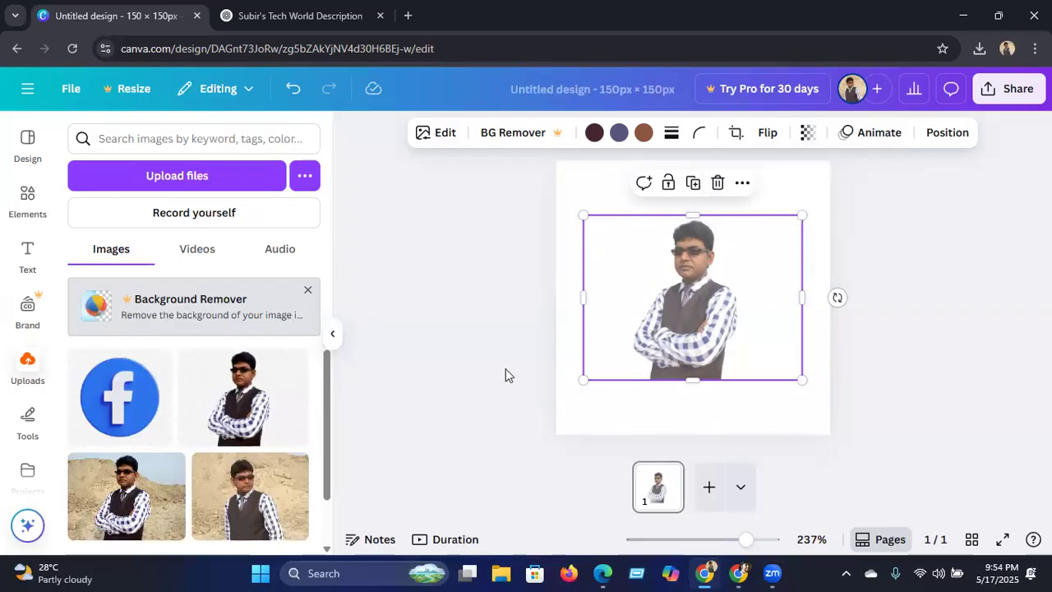
pyautogui.click(505, 375)
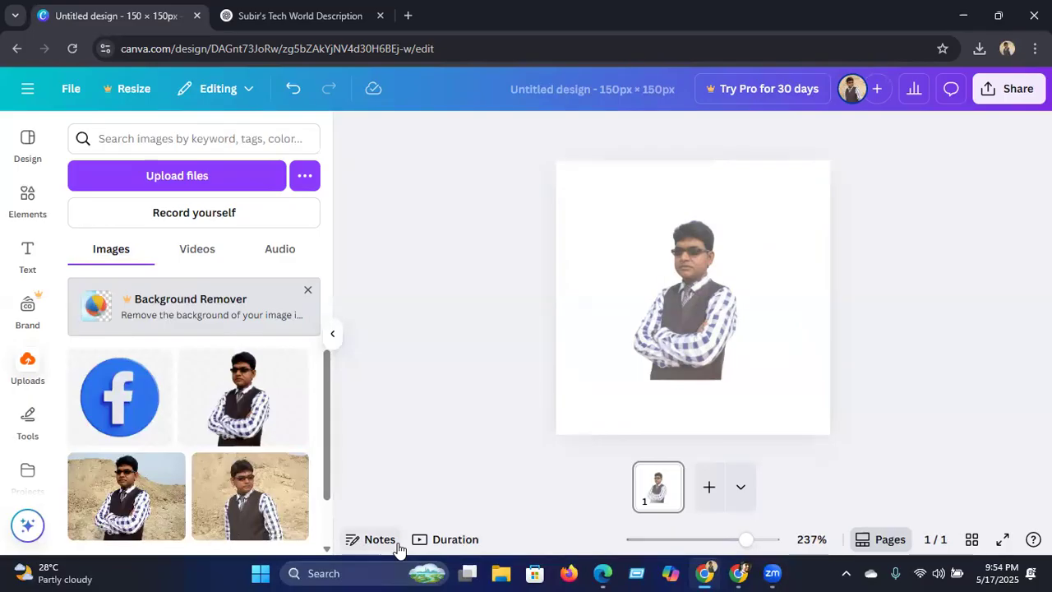
# Step: Download the 150 × 150 px design from the Share menu as a PNG file
pyautogui.click(1004, 89)
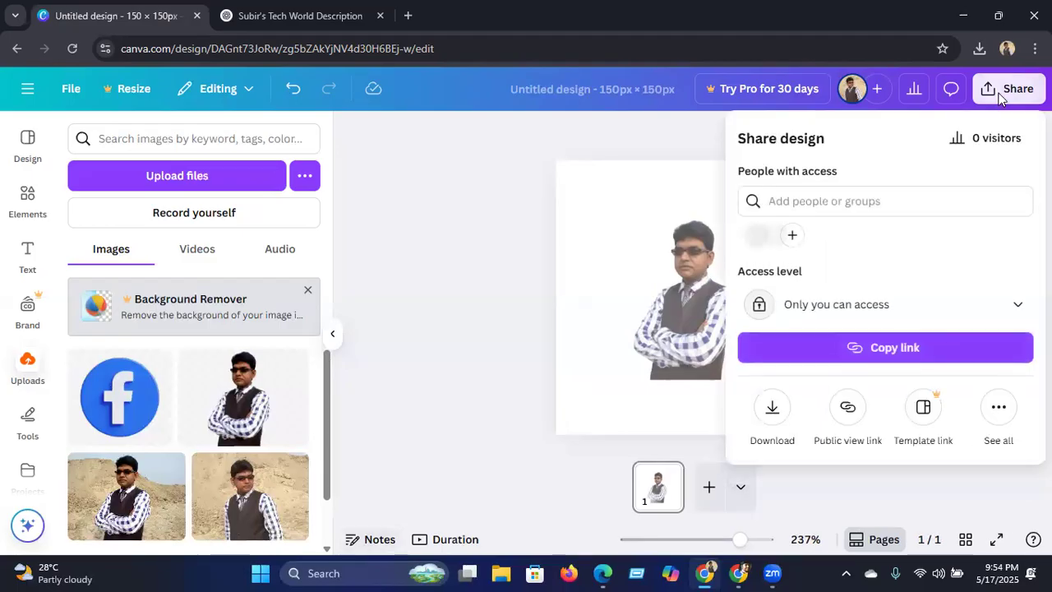
pyautogui.click(772, 410)
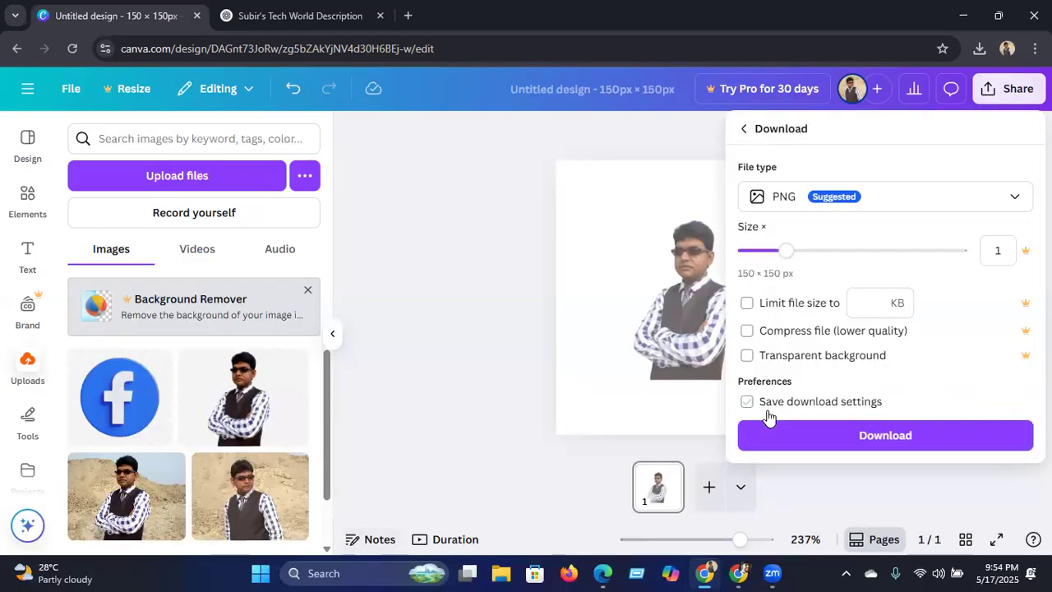
pyautogui.click(818, 435)
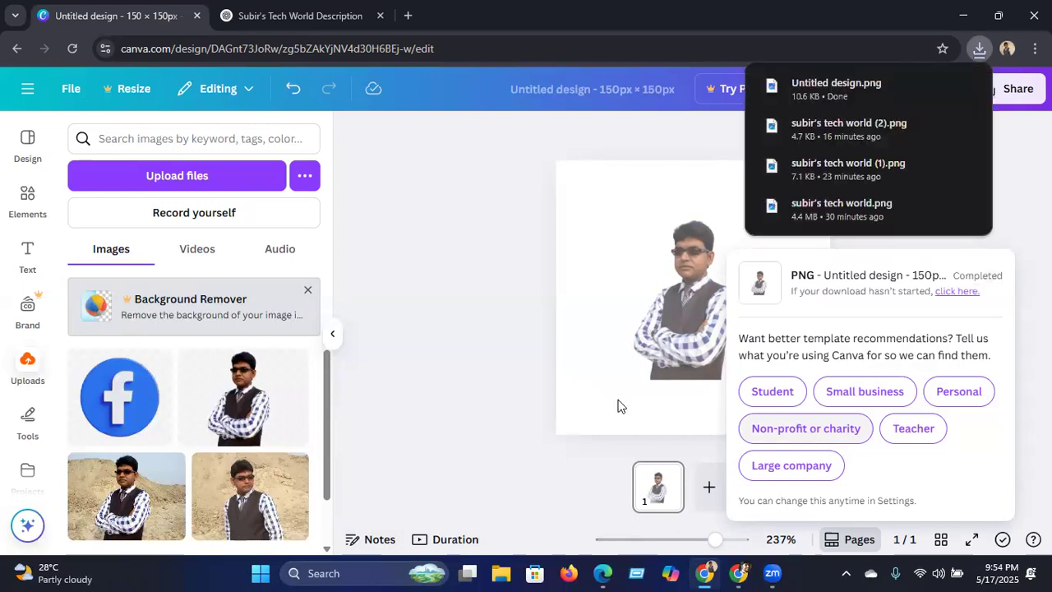
# Step: In YouTube Studio, upload the Untitled design image as the video watermark and confirm it
pyautogui.click(738, 572)
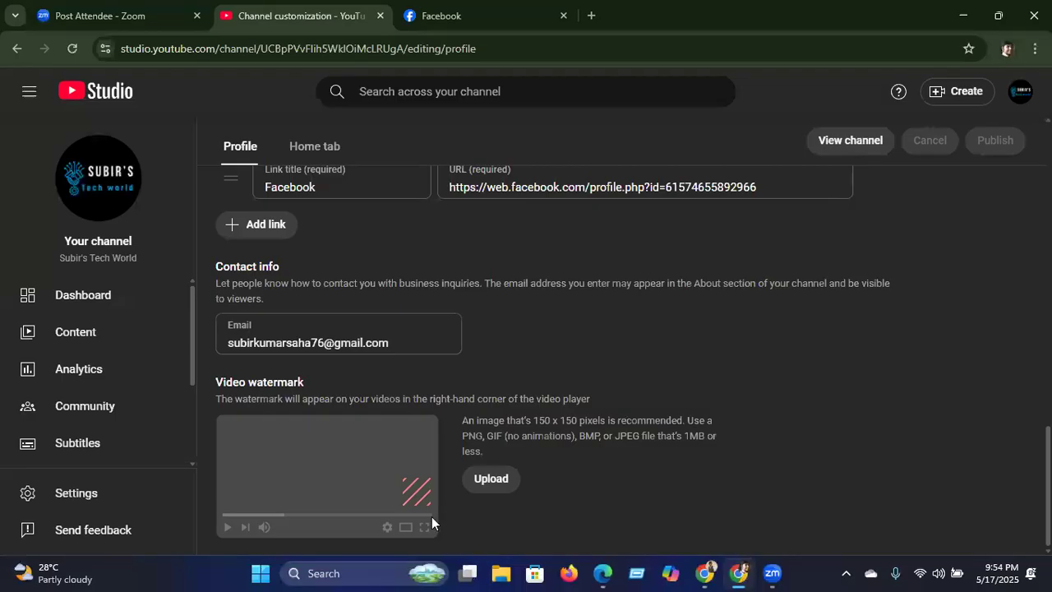
pyautogui.click(493, 484)
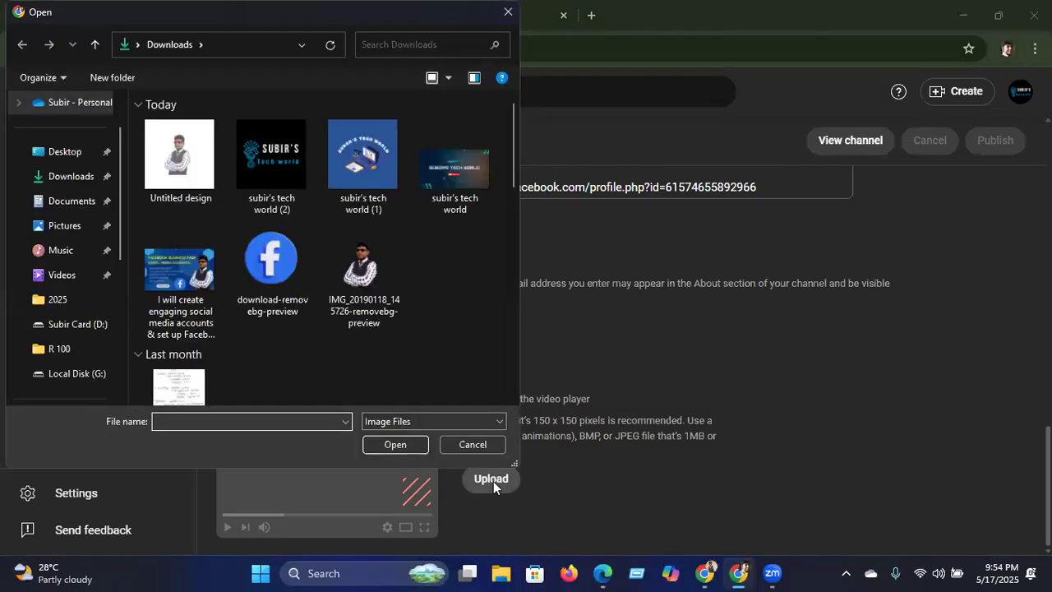
pyautogui.click(172, 171)
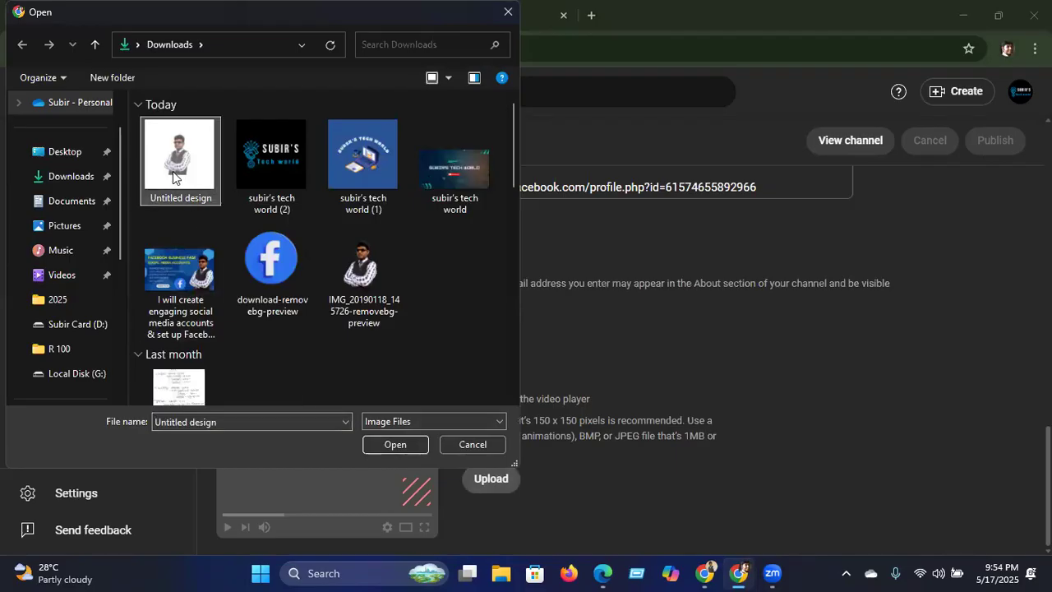
pyautogui.click(371, 444)
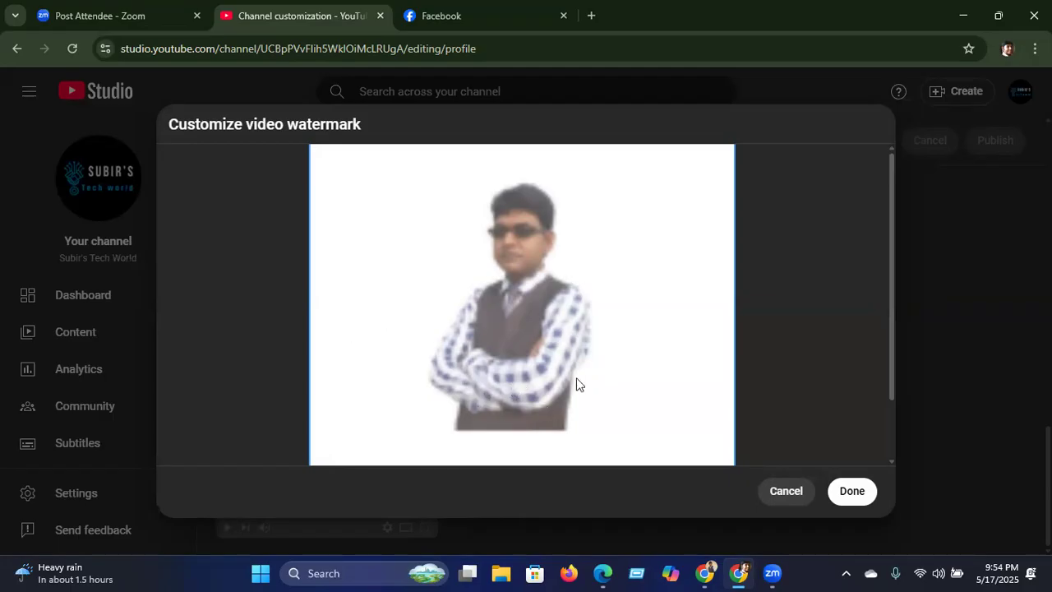
pyautogui.click(850, 492)
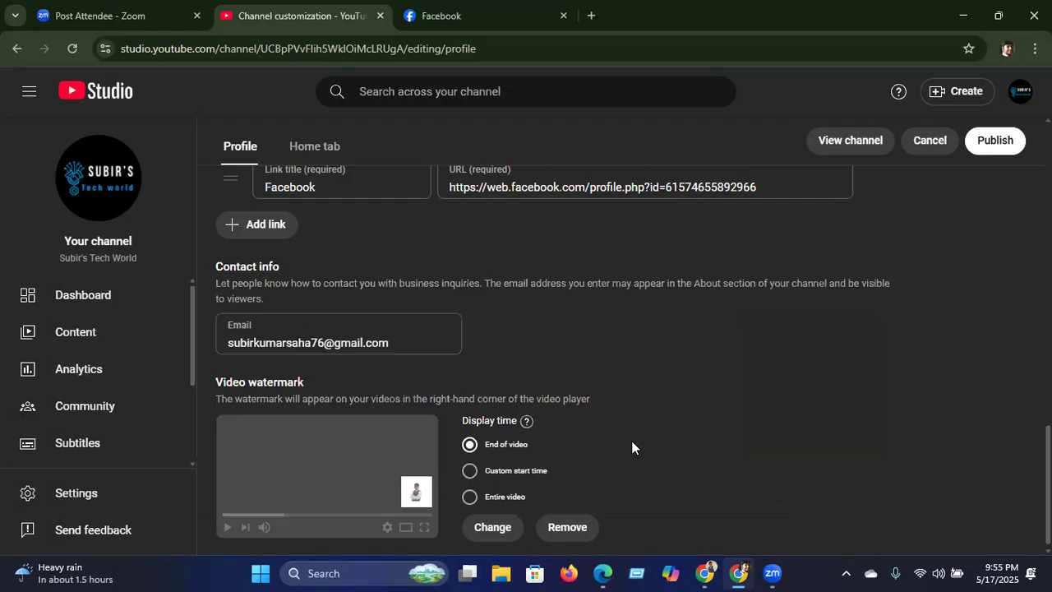
# Step: Set the watermark display time to Entire video and publish the profile changes
pyautogui.click(469, 496)
pyautogui.click(993, 146)
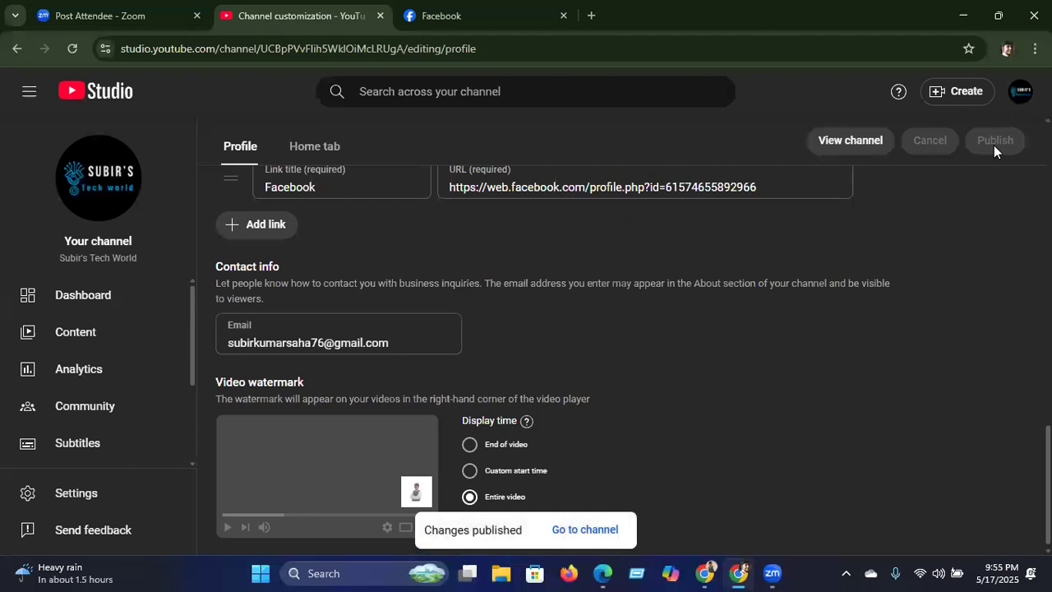
pyautogui.scroll(-1, 1019, 370)
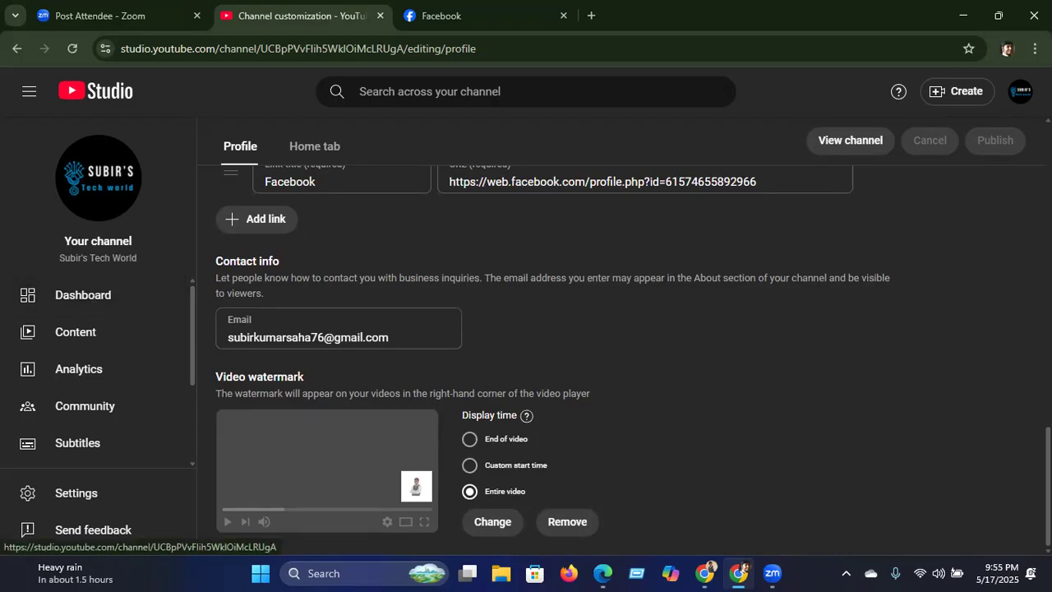
# Step: Open the YouTube Studio account menu and close it again
pyautogui.click(1019, 92)
pyautogui.click(1019, 92)
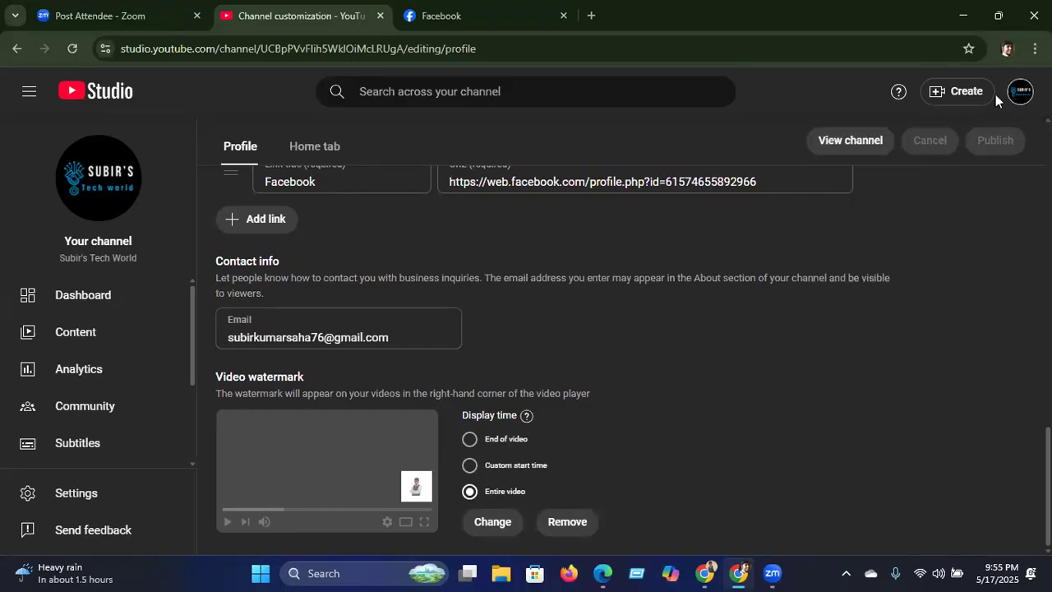
pyautogui.click(1019, 92)
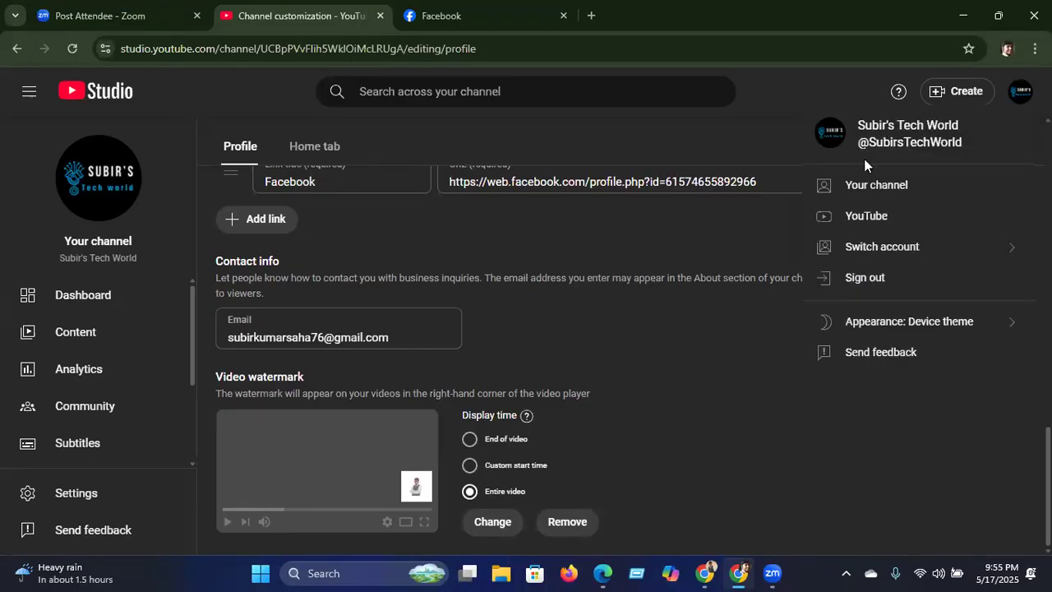
pyautogui.click(819, 437)
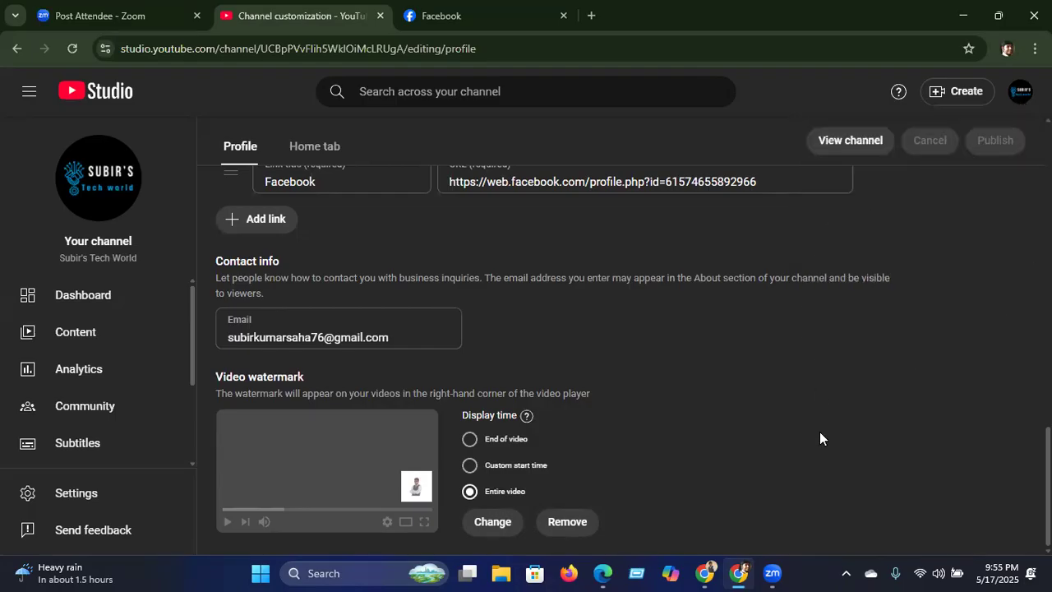
# Step: View the public channel page and its full About details, then return to Customize channel
pyautogui.click(871, 141)
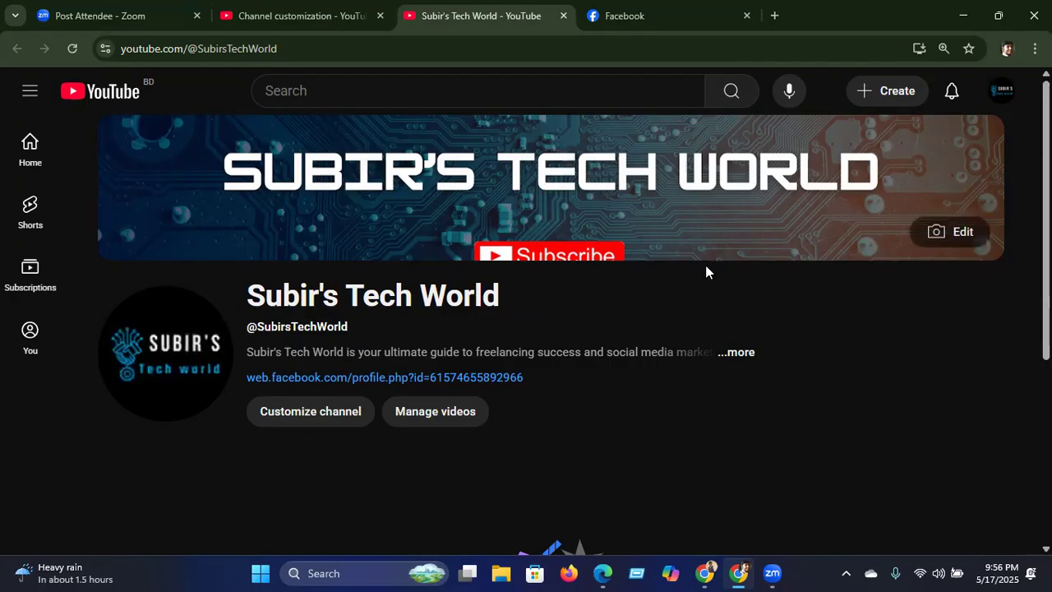
pyautogui.click(737, 353)
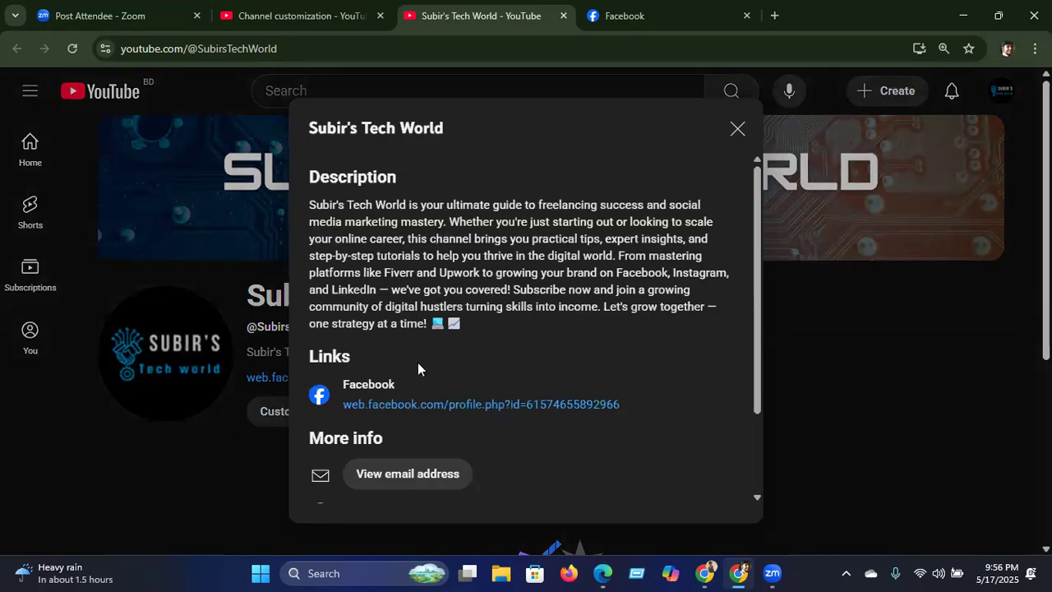
pyautogui.moveTo(753, 384); pyautogui.dragTo(757, 471)
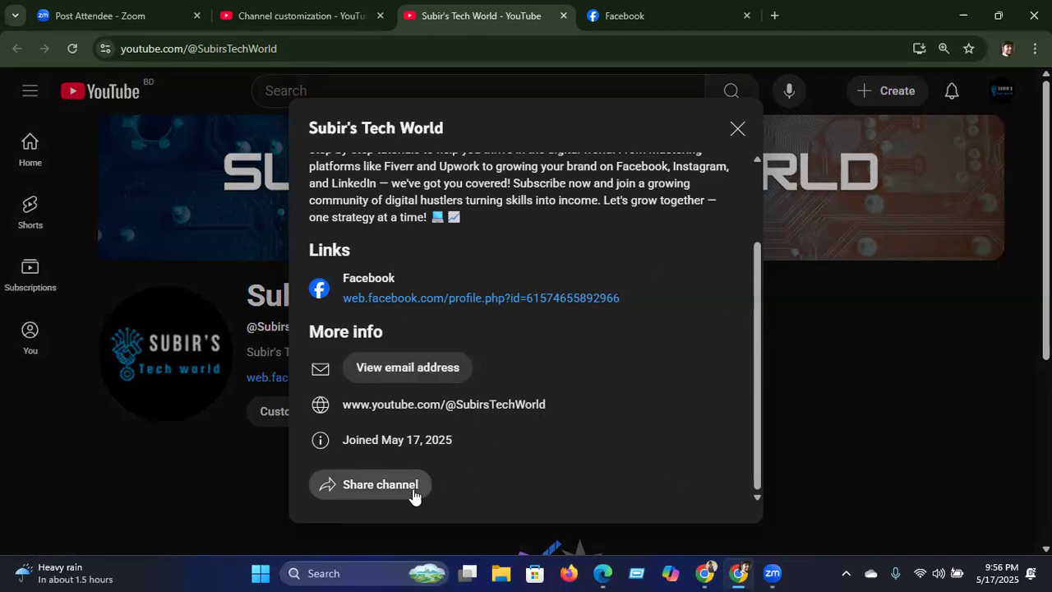
pyautogui.click(736, 130)
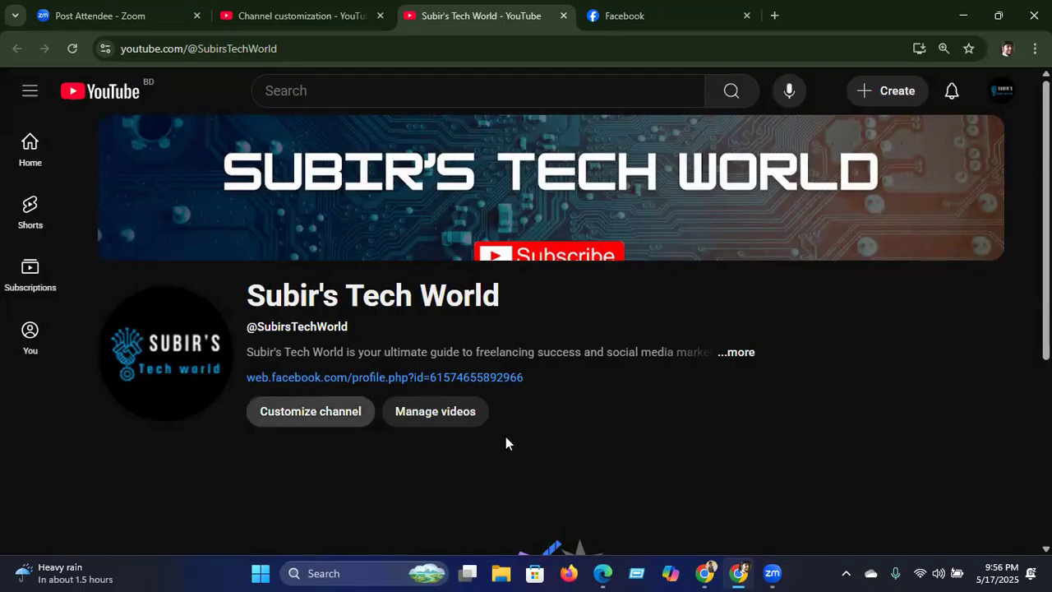
pyautogui.click(316, 410)
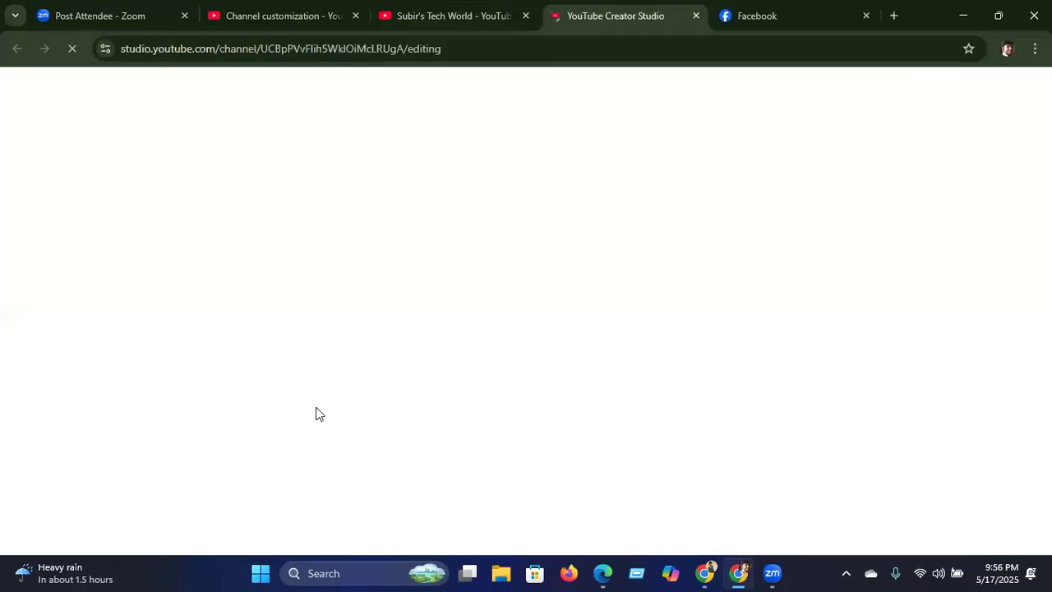